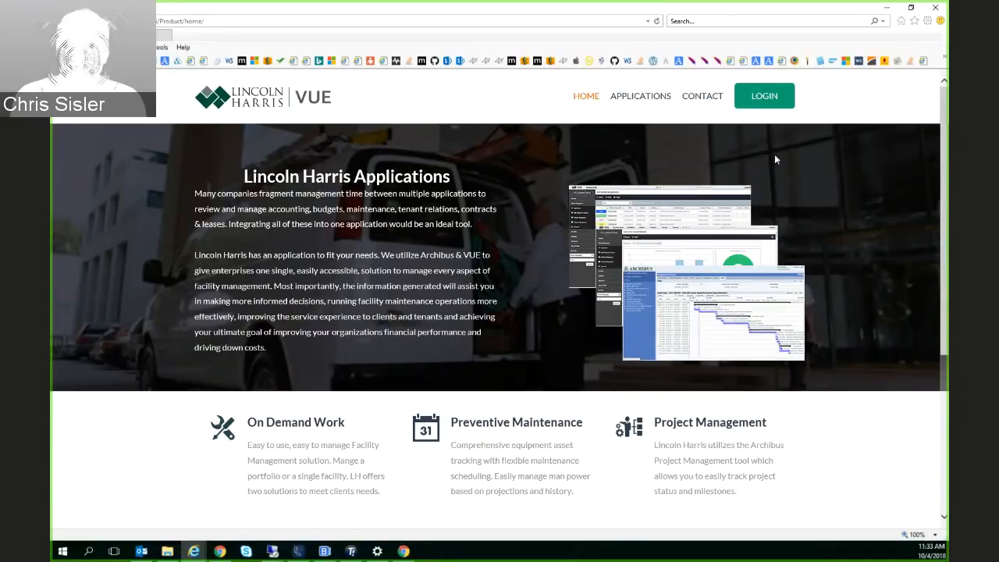
{"action": "left_click", "coordinate": [761, 107]}
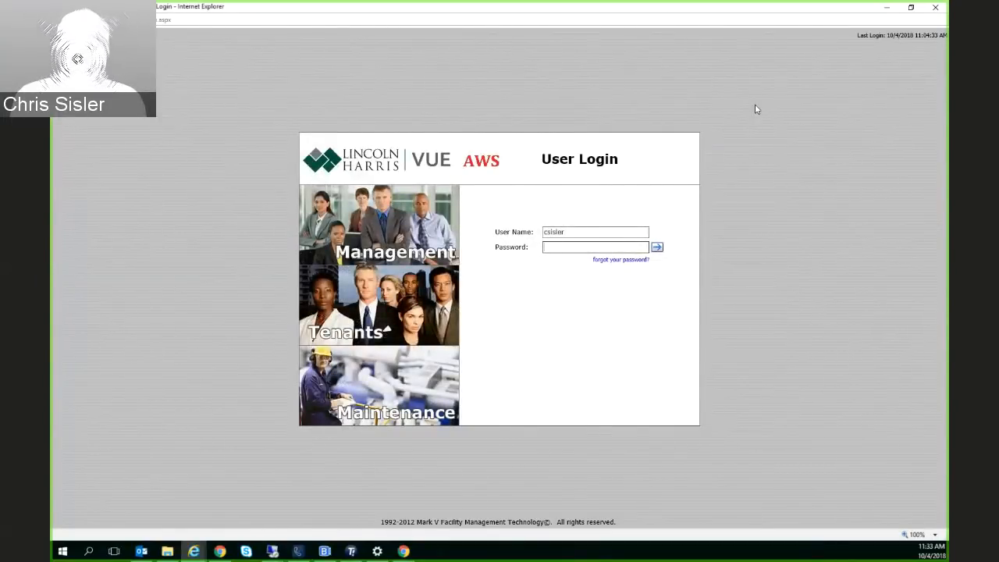
{"action": "type", "text": "******"}
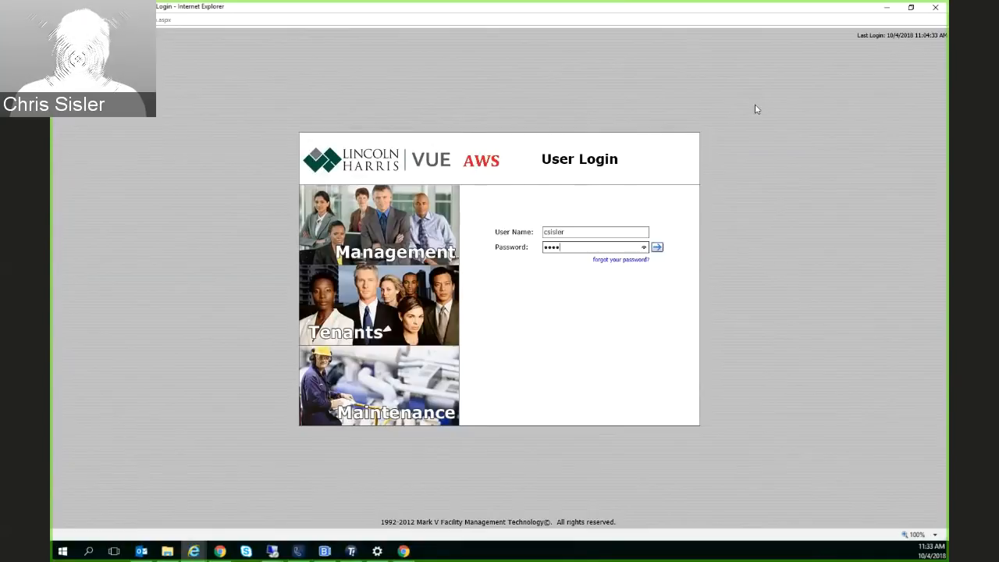
{"action": "key", "text": "Return"}
{"action": "left_click", "coordinate": [594, 232]}
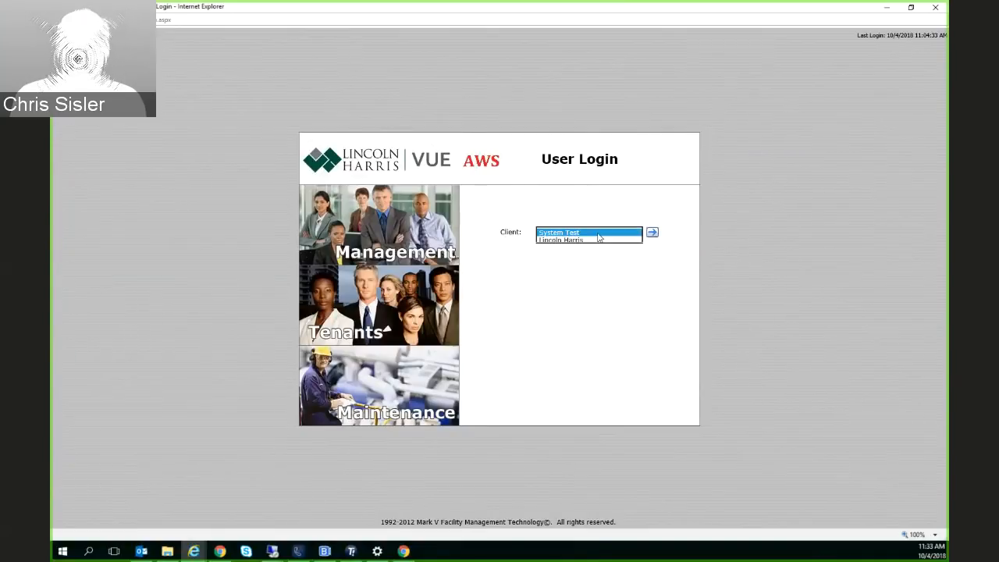
{"action": "left_click", "coordinate": [597, 240]}
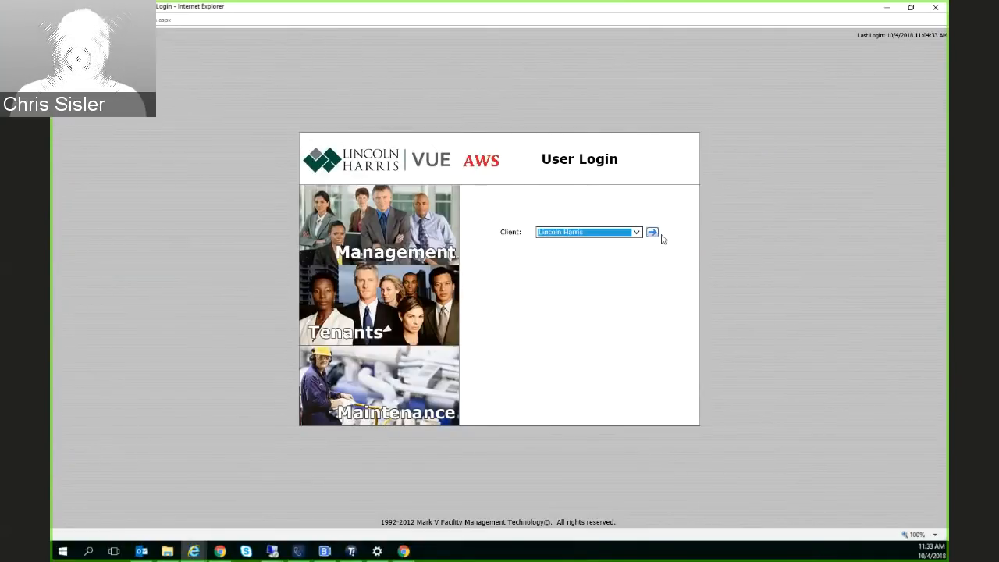
{"action": "left_click", "coordinate": [652, 234]}
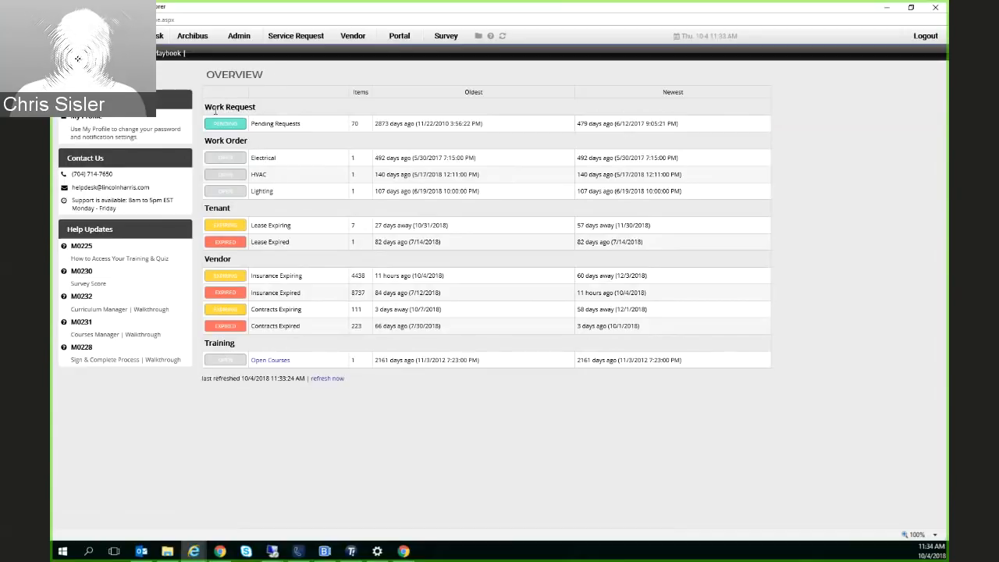
Check the pending requests on the overview, and review the Service Desk's My Work Orders, Expiring and Mobile Updates lists
{"action": "double_click", "coordinate": [357, 126]}
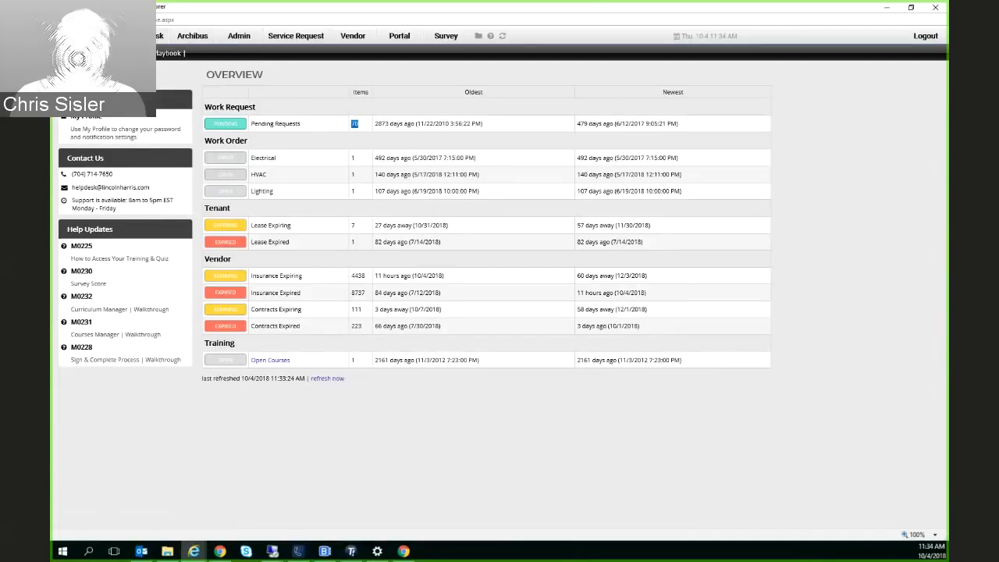
{"action": "left_click", "coordinate": [147, 36]}
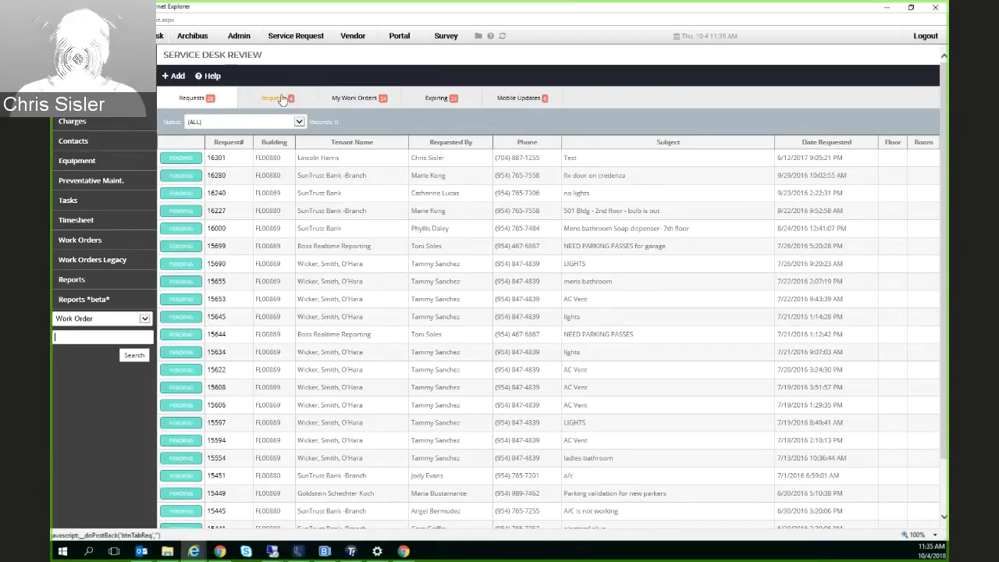
{"action": "left_click", "coordinate": [345, 105]}
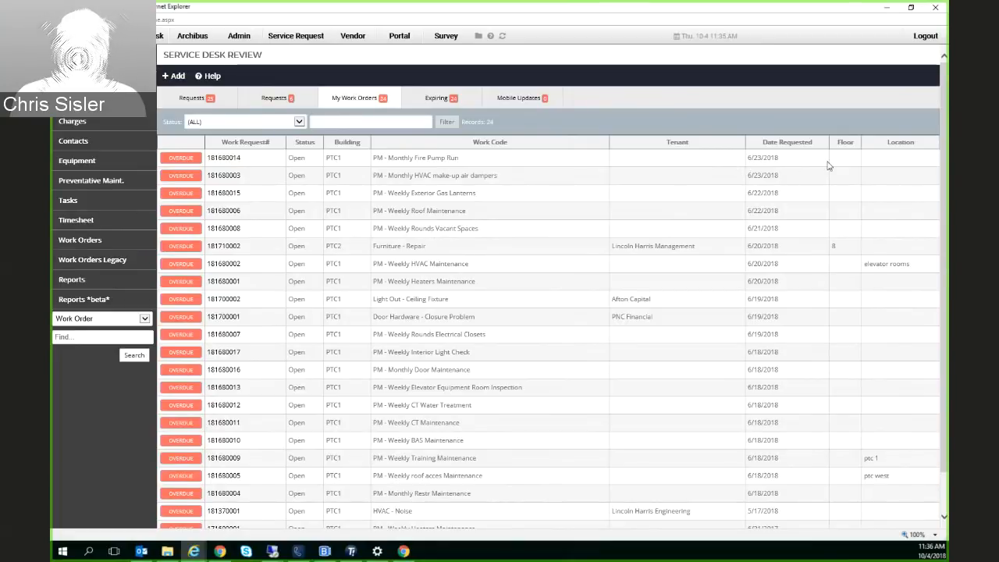
{"action": "left_click", "coordinate": [450, 102]}
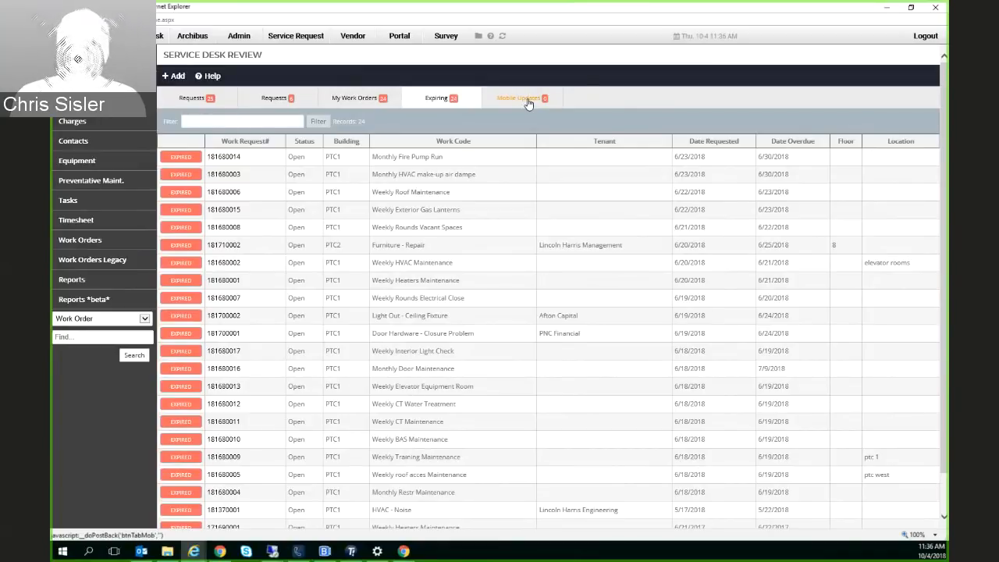
{"action": "left_click", "coordinate": [528, 104]}
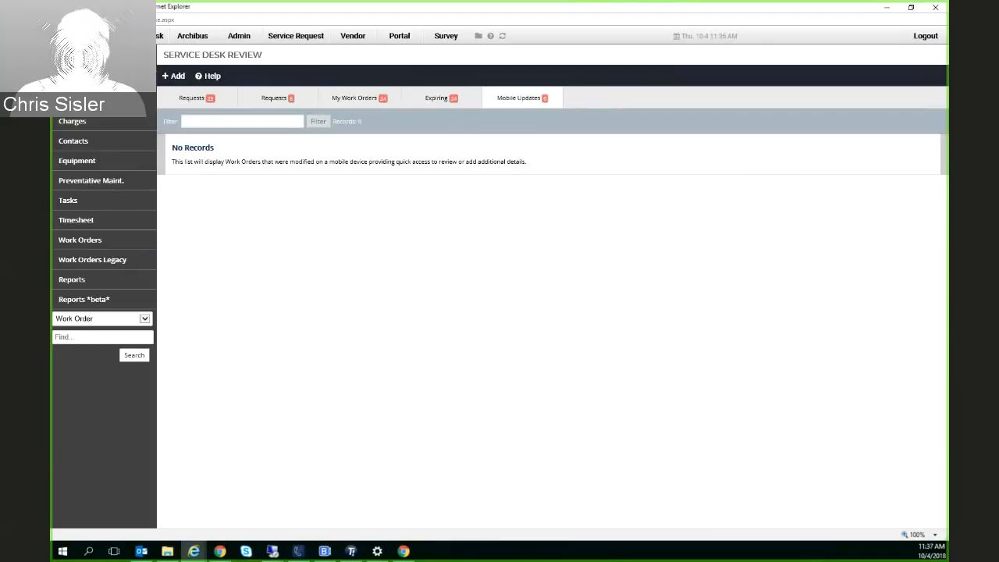
Search the contacts by the employee's first name and open the Senior Application Developer's record
{"action": "left_click", "coordinate": [78, 125]}
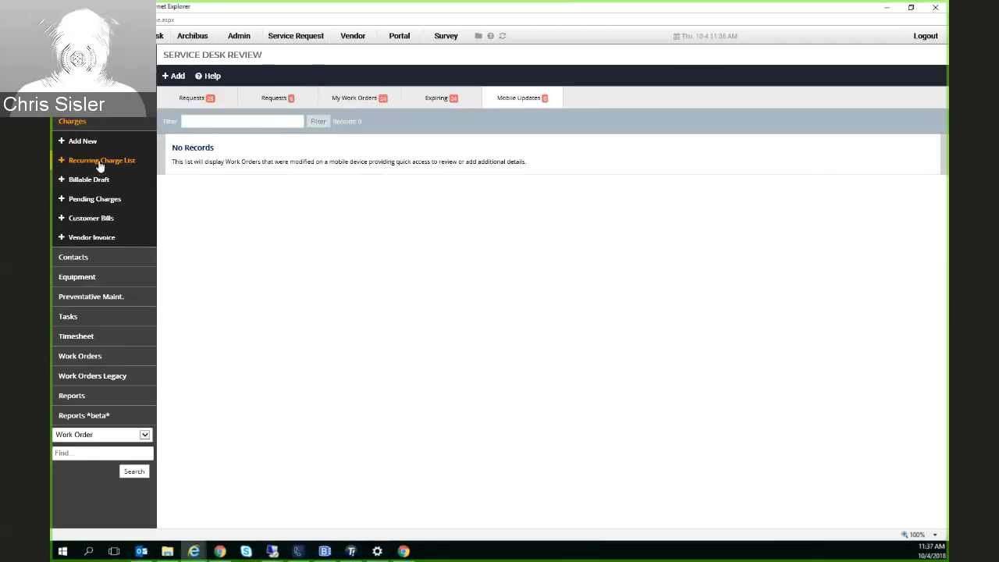
{"action": "left_click", "coordinate": [85, 260]}
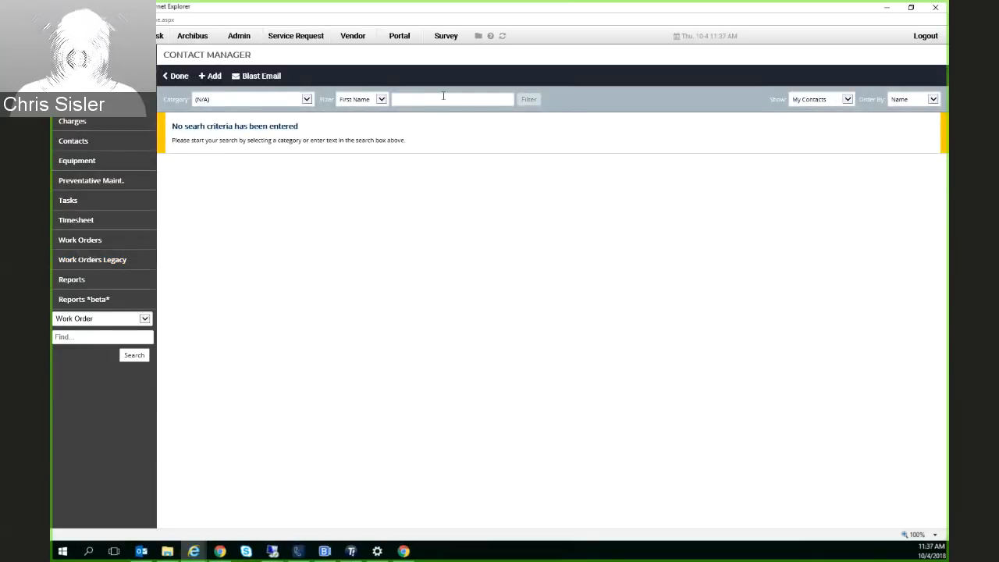
{"action": "left_click", "coordinate": [435, 96]}
{"action": "type", "text": "c"}
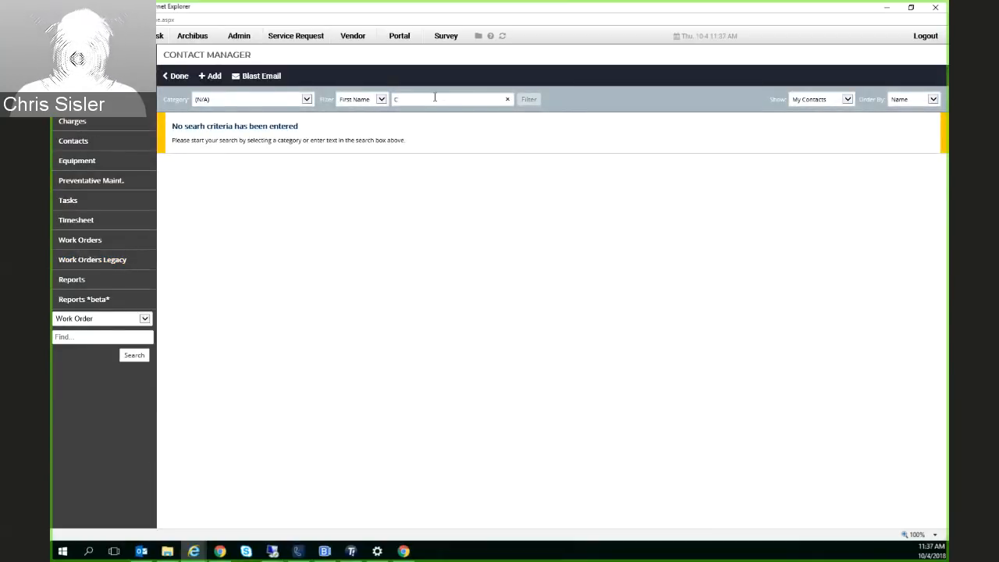
{"action": "type", "text": "hris"}
{"action": "key", "text": "Return"}
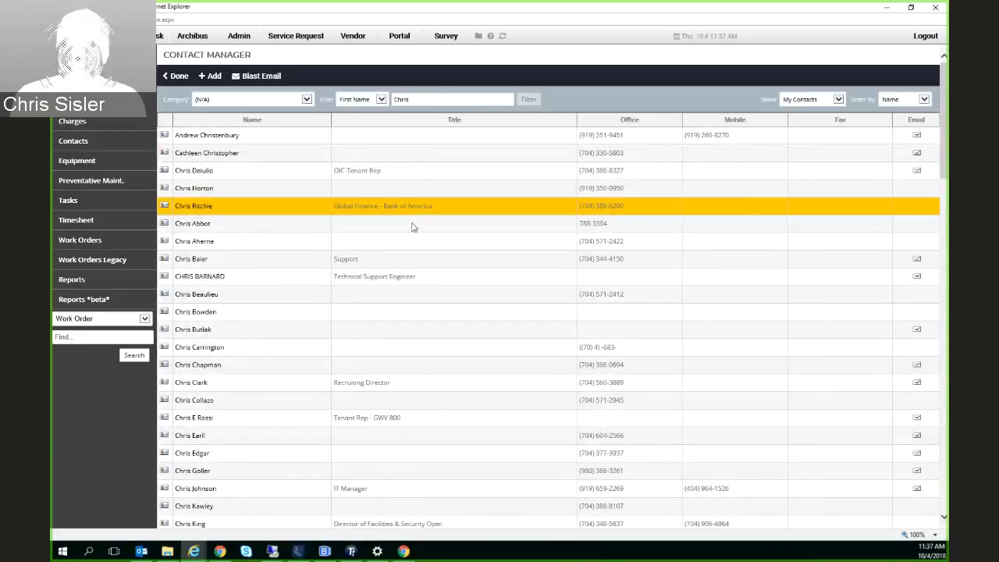
{"action": "scroll", "coordinate": [291, 382], "scroll_direction": "down", "scroll_amount": 3}
{"action": "scroll", "coordinate": [287, 386], "scroll_direction": "down", "scroll_amount": 2}
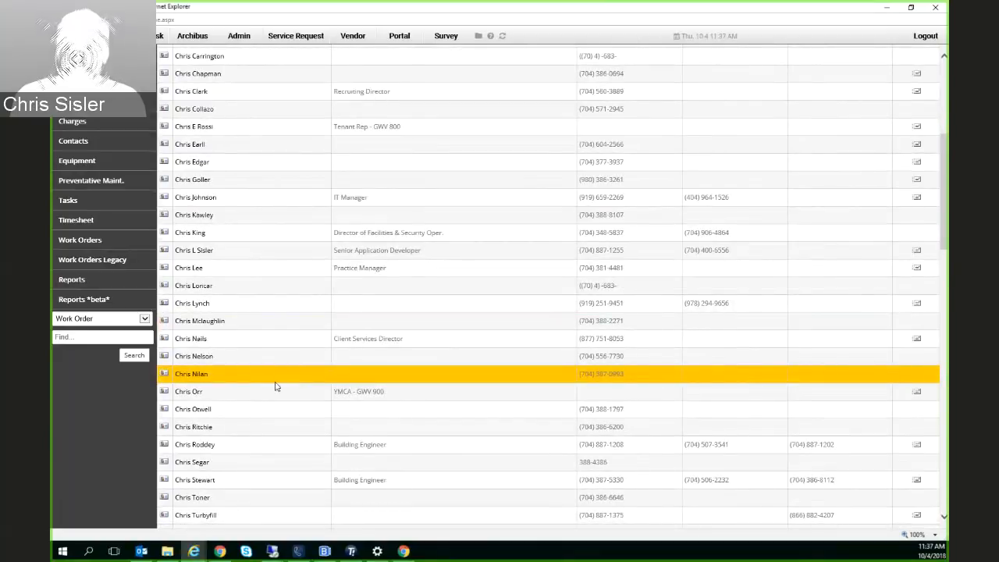
{"action": "scroll", "coordinate": [274, 385], "scroll_direction": "down", "scroll_amount": 3}
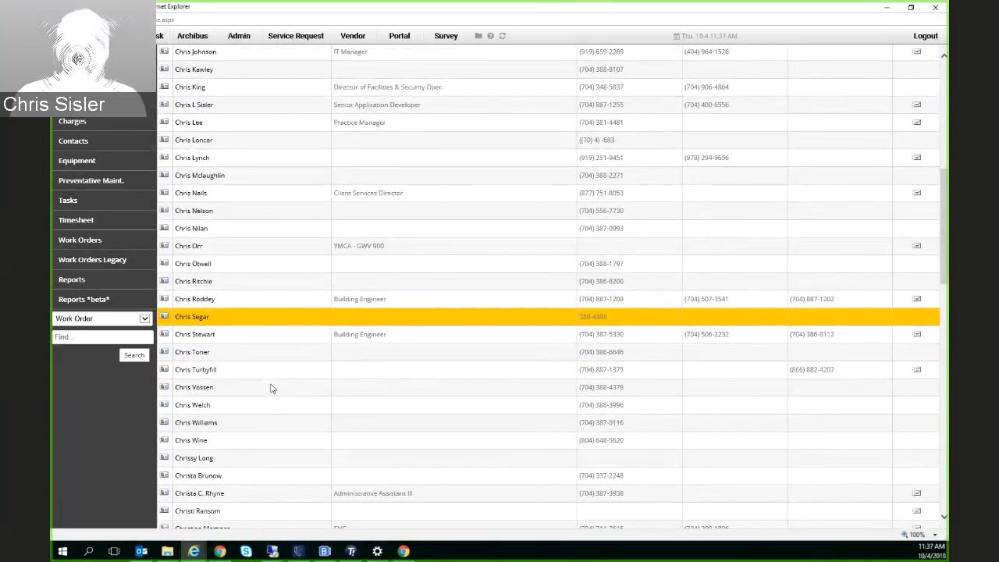
{"action": "left_click", "coordinate": [199, 105]}
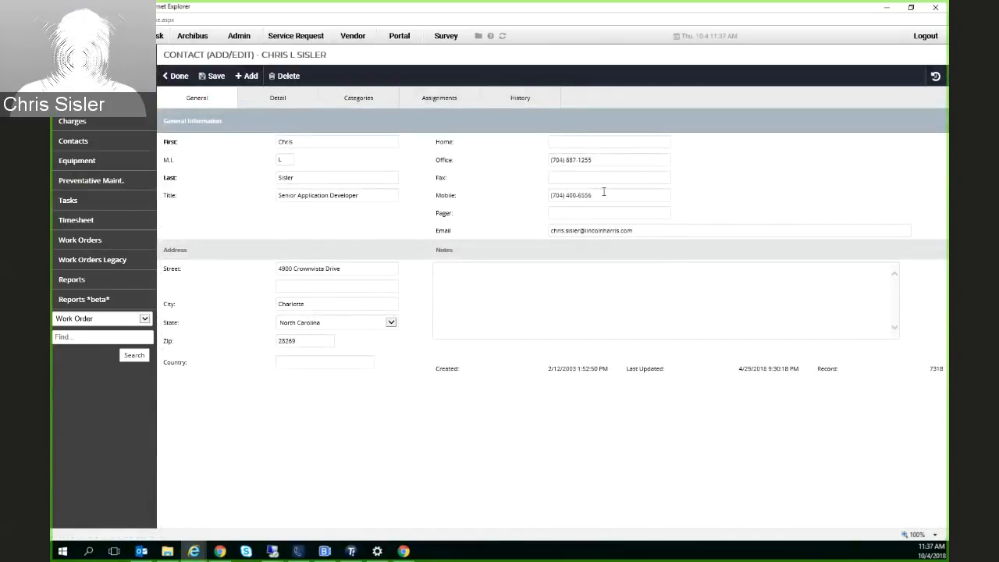
Review the contact's Detail, Categories and Assignments information, including the hire date and the employee facility assignments
{"action": "left_click", "coordinate": [265, 102]}
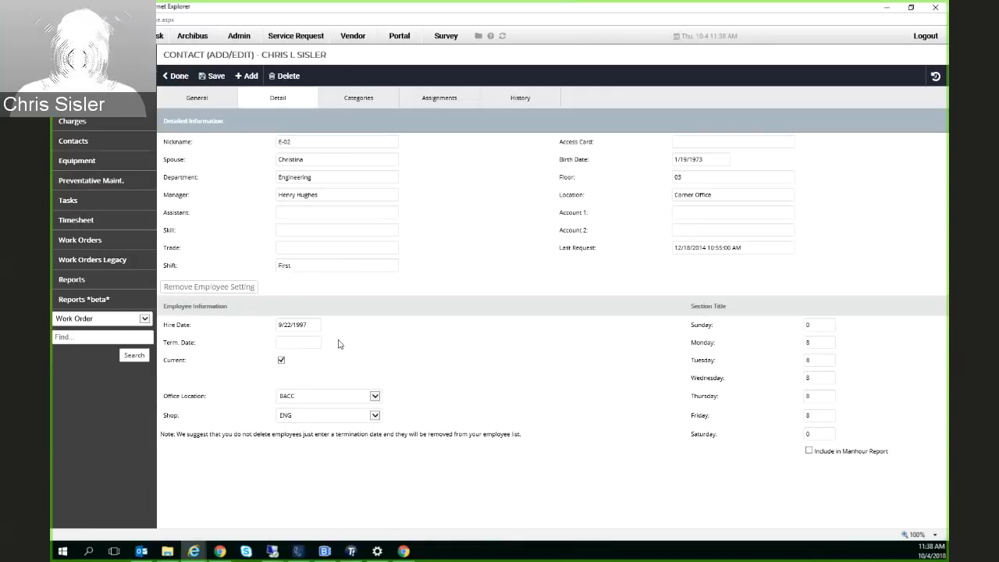
{"action": "left_click_drag", "start_coordinate": [320, 325], "coordinate": [277, 327]}
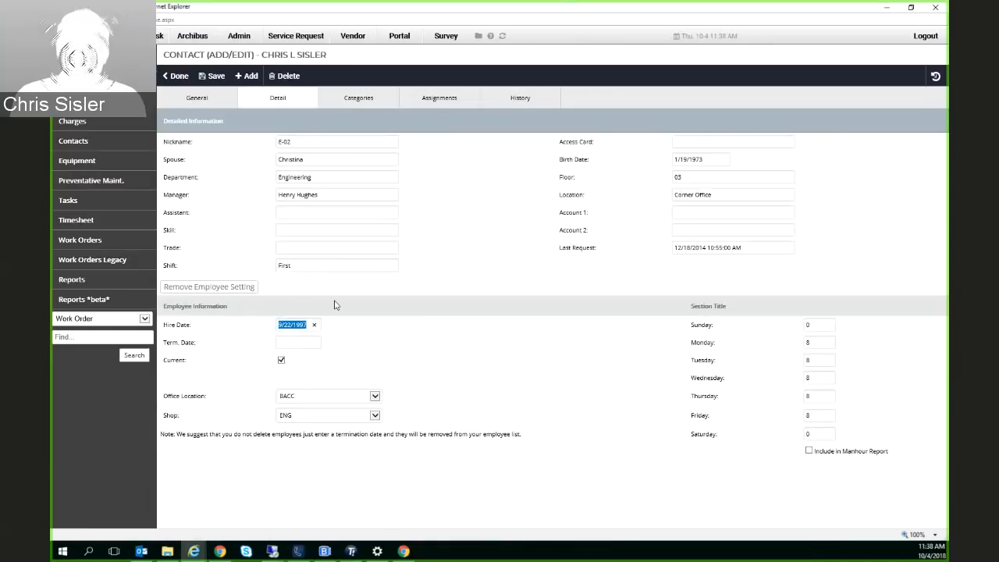
{"action": "left_click", "coordinate": [358, 99]}
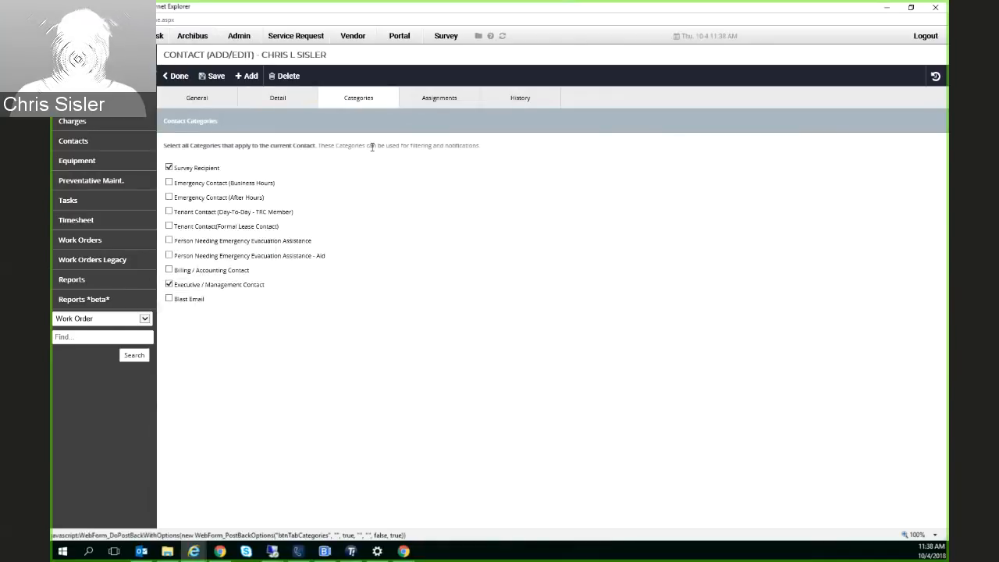
{"action": "left_click", "coordinate": [453, 103]}
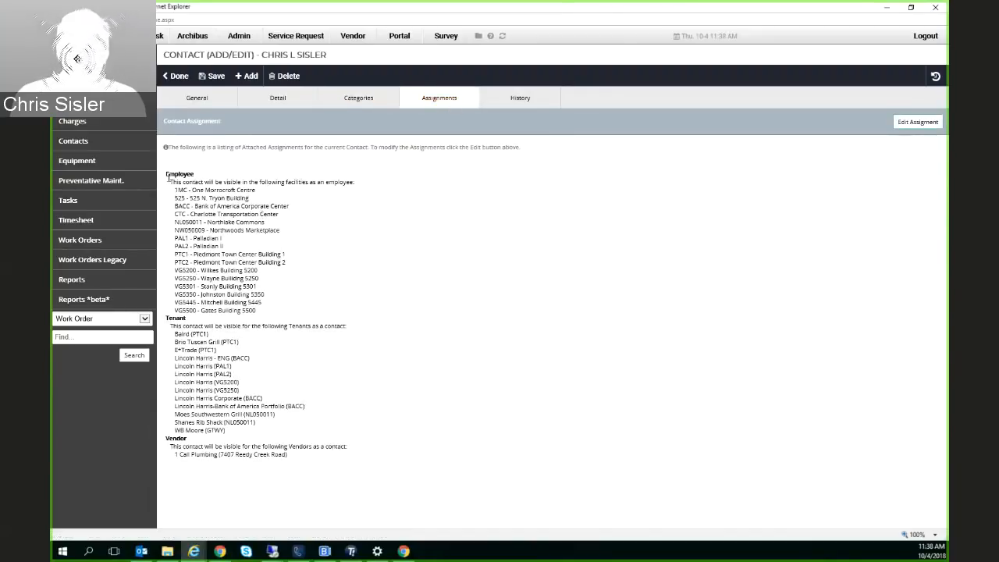
{"action": "left_click_drag", "start_coordinate": [167, 176], "coordinate": [251, 311]}
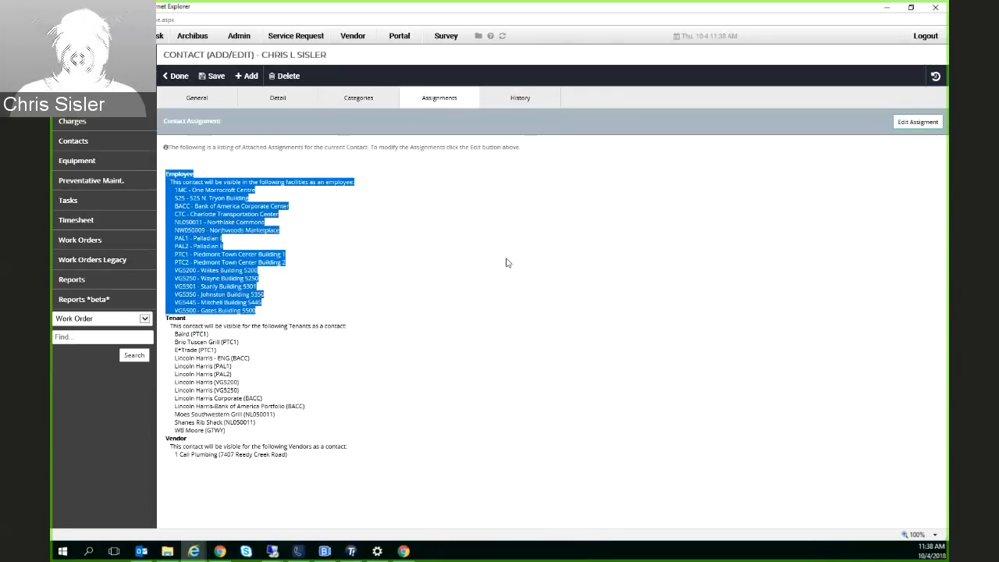
View the equipment list with PTC1 as the current facility
{"action": "left_click", "coordinate": [79, 161]}
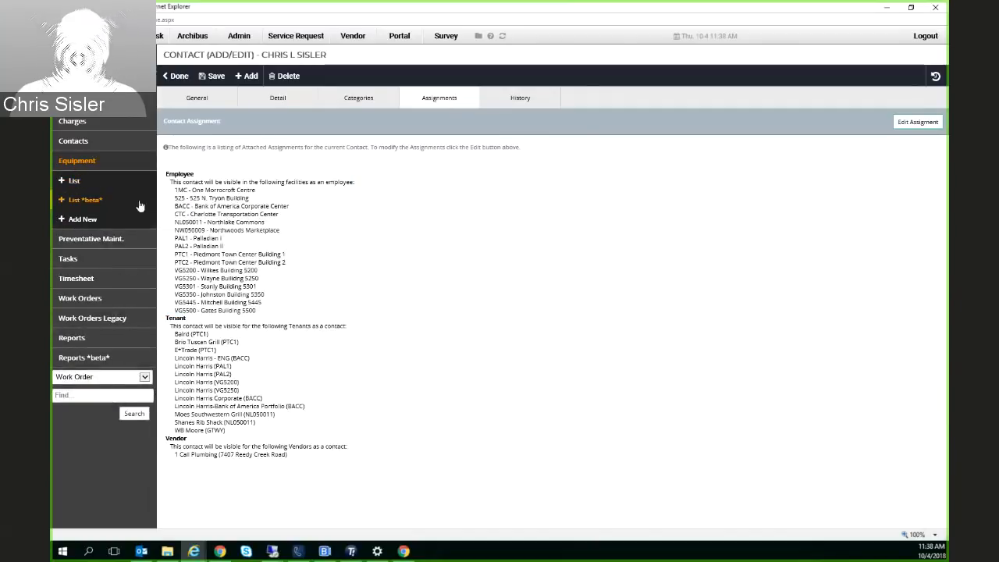
{"action": "left_click", "coordinate": [81, 186]}
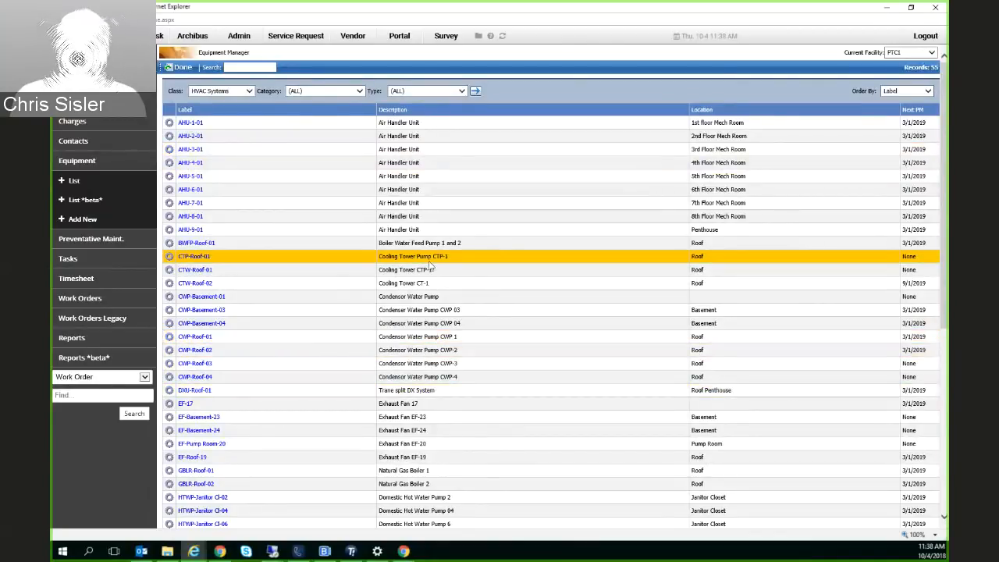
{"action": "left_click", "coordinate": [931, 54]}
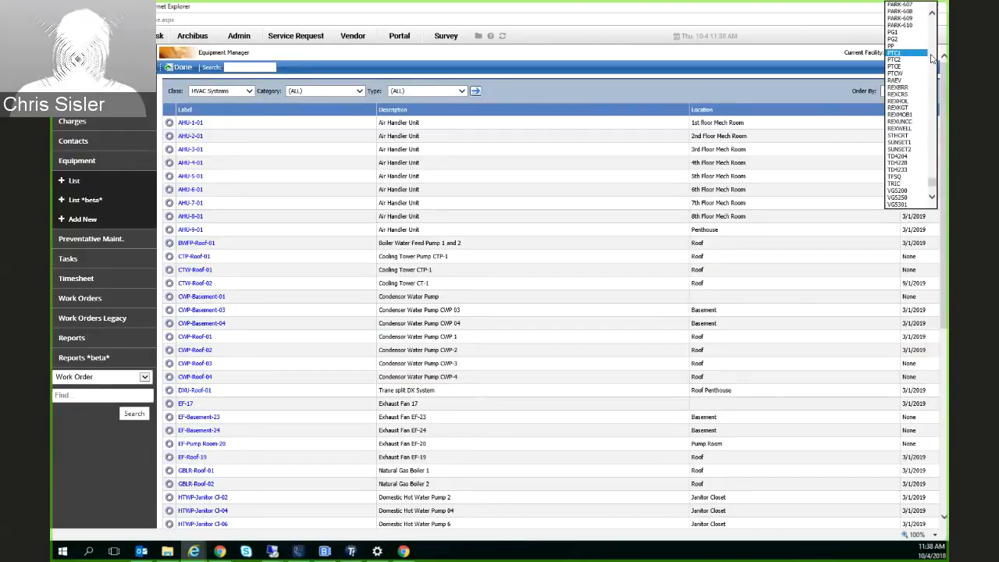
{"action": "left_click", "coordinate": [905, 54]}
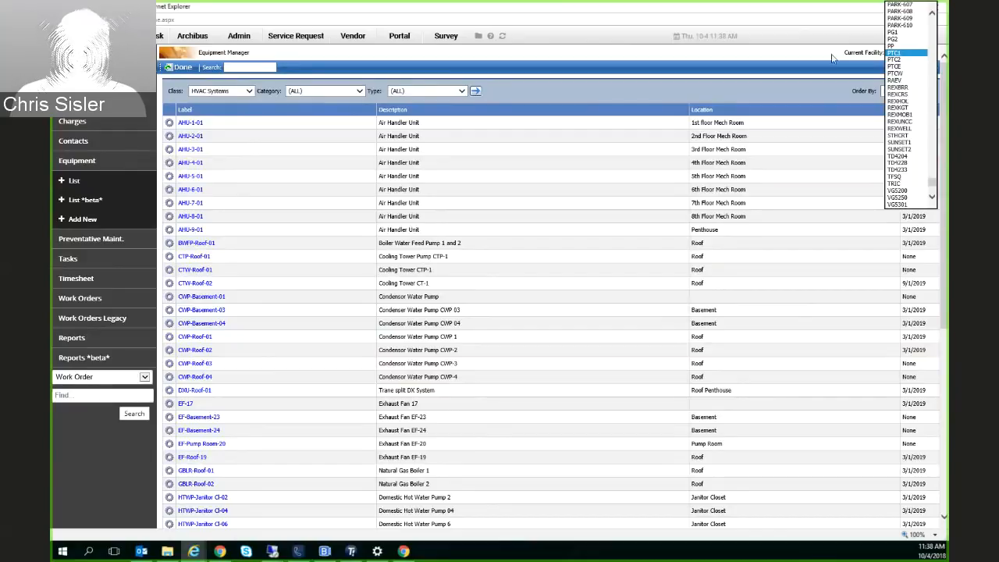
View the preventative maintenance schedule and the facility's maintenance task list
{"action": "left_click", "coordinate": [79, 246]}
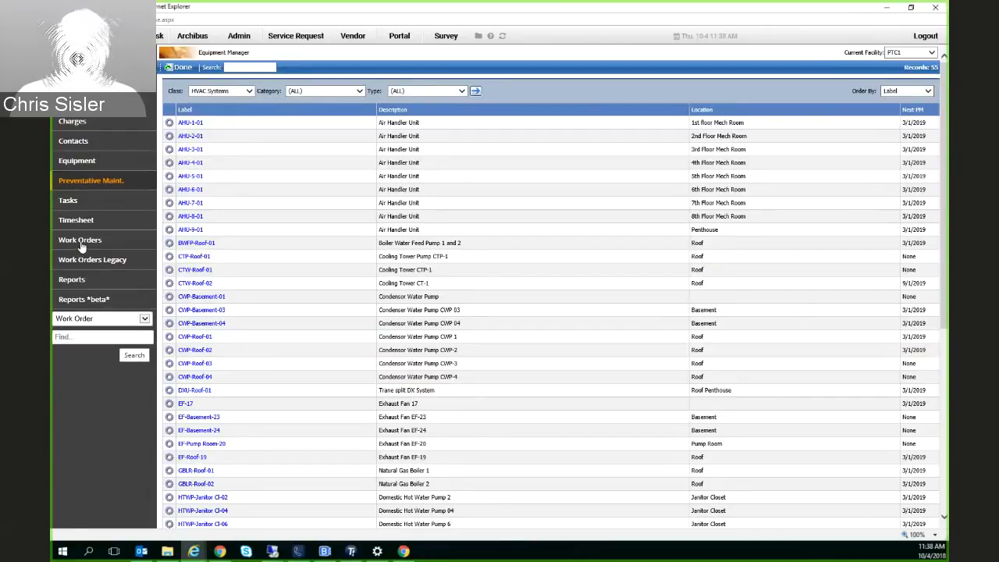
{"action": "left_click", "coordinate": [98, 190]}
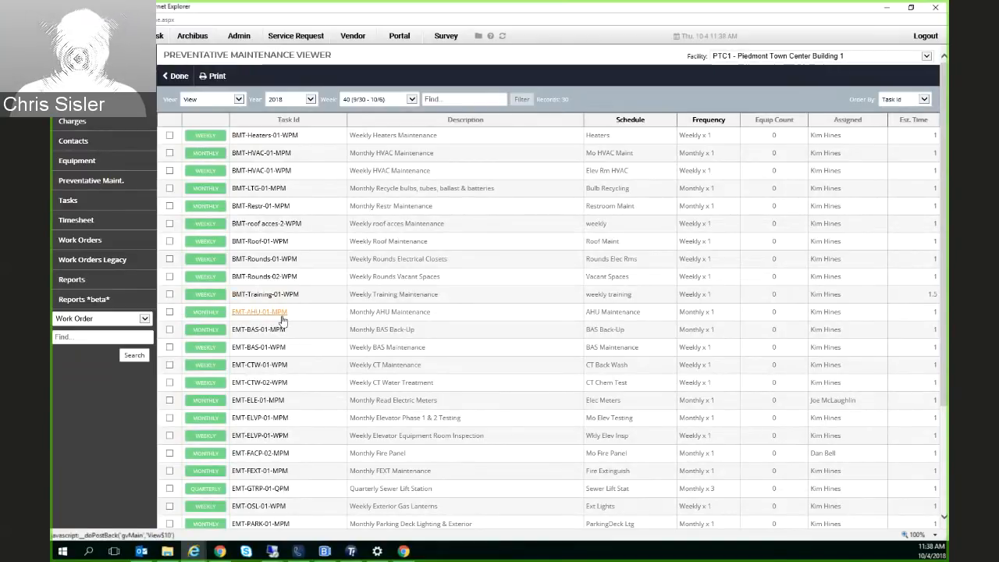
{"action": "left_click", "coordinate": [77, 206]}
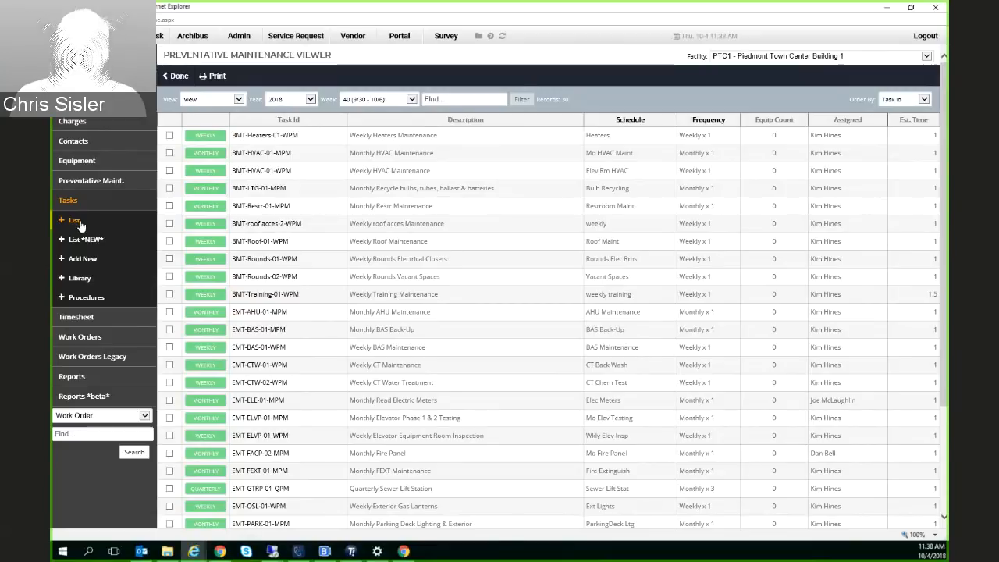
{"action": "left_click", "coordinate": [76, 221]}
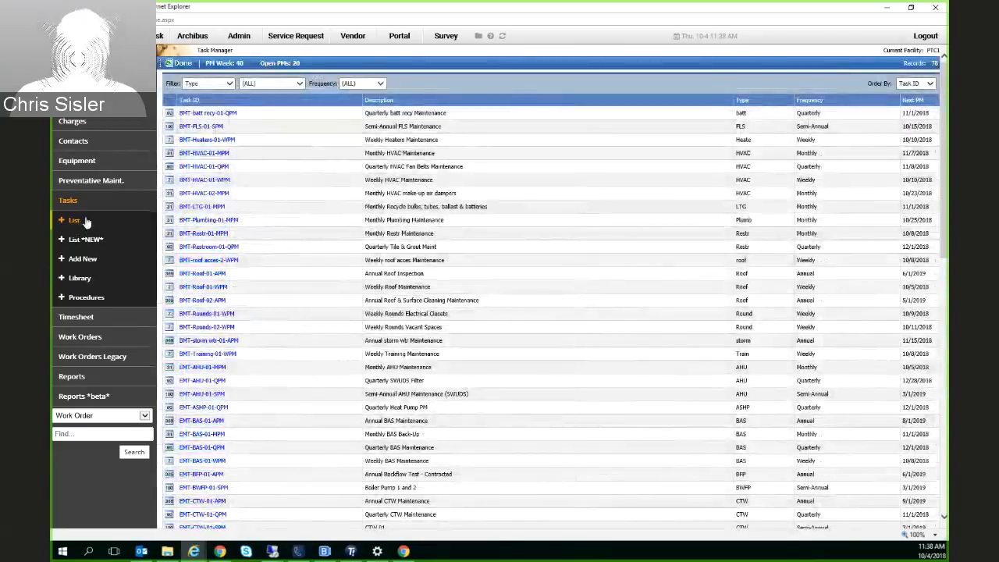
{"action": "left_click", "coordinate": [246, 275]}
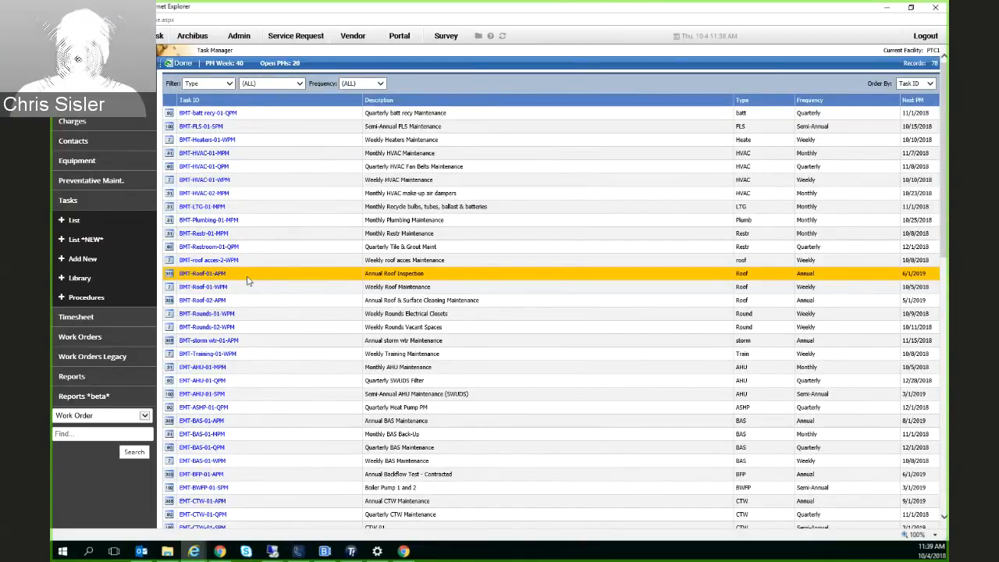
View the timesheet calendar, and examine the work orders through their list and aging summary
{"action": "left_click", "coordinate": [91, 318]}
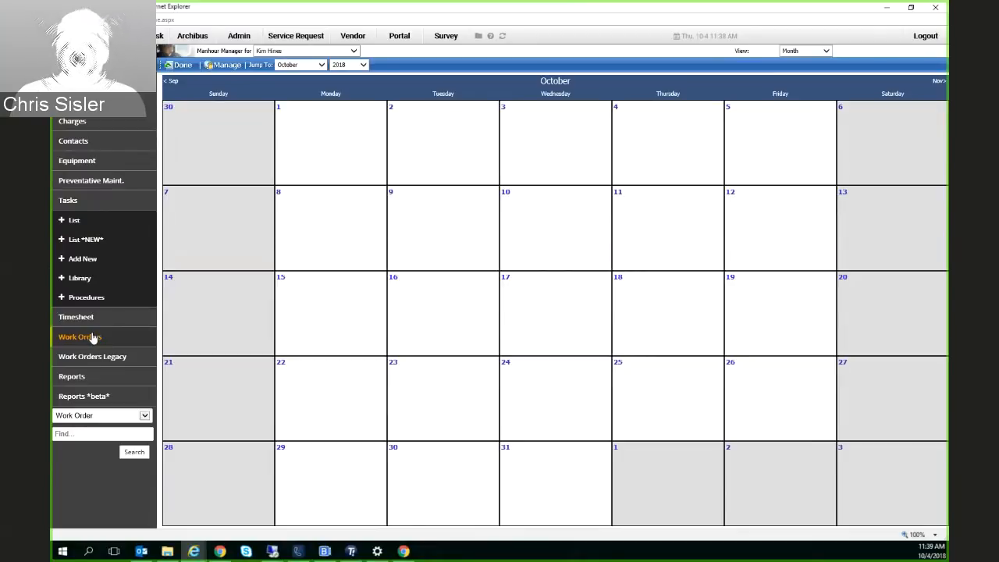
{"action": "left_click", "coordinate": [91, 336]}
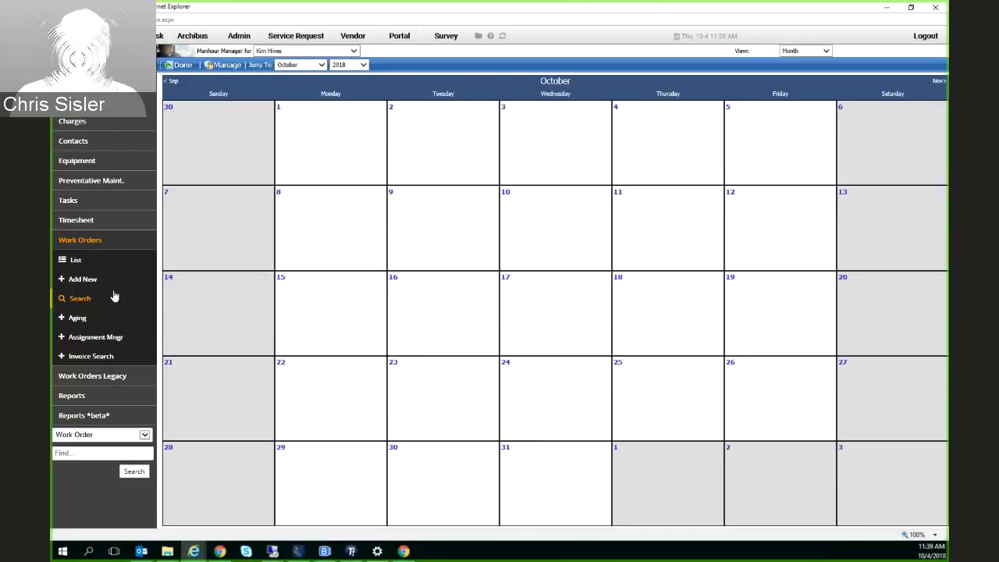
{"action": "left_click", "coordinate": [75, 260]}
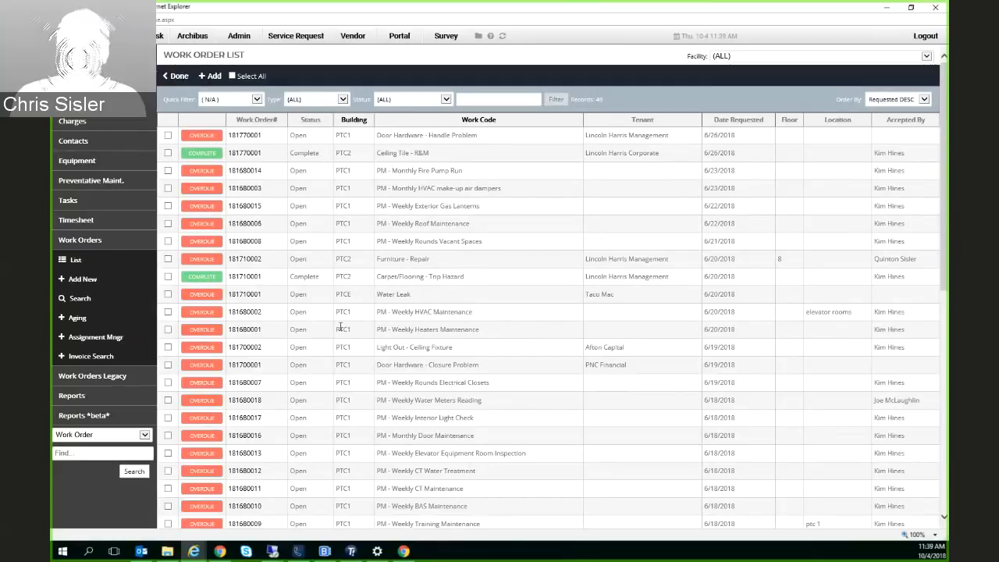
{"action": "left_click", "coordinate": [79, 319]}
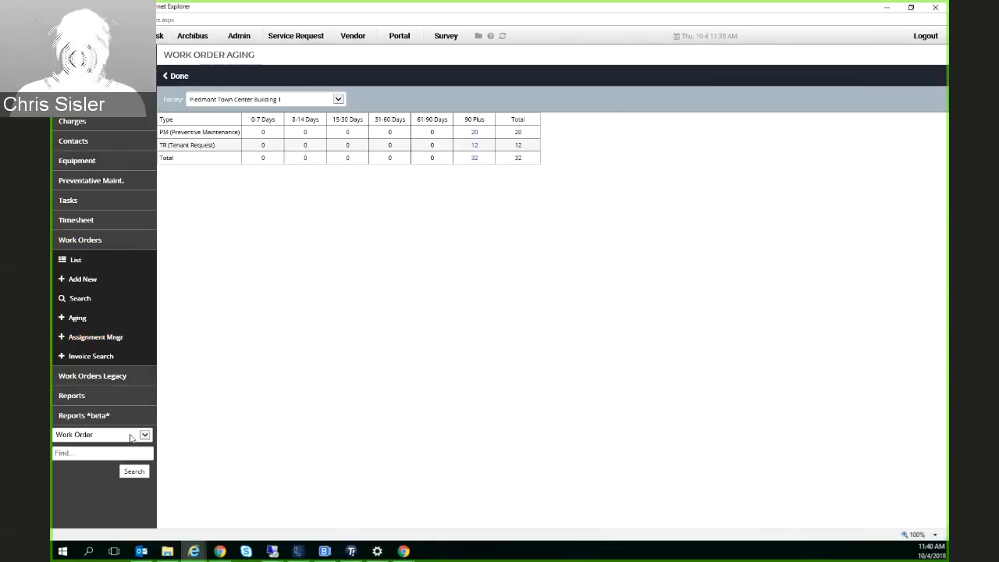
Open the work order list for all facilities and mark the first four work orders
{"action": "left_click", "coordinate": [75, 261]}
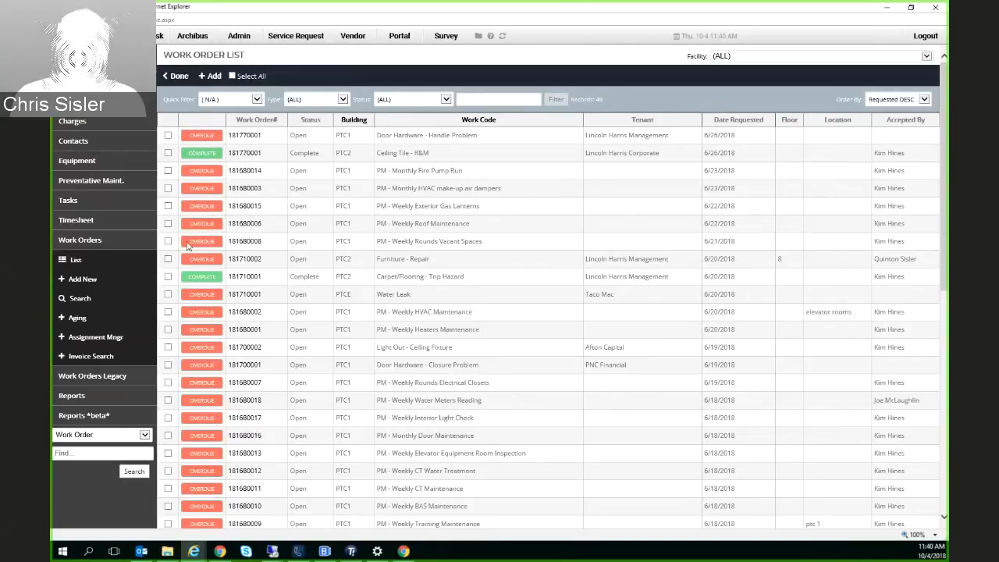
{"action": "left_click", "coordinate": [167, 135]}
{"action": "left_click", "coordinate": [168, 153]}
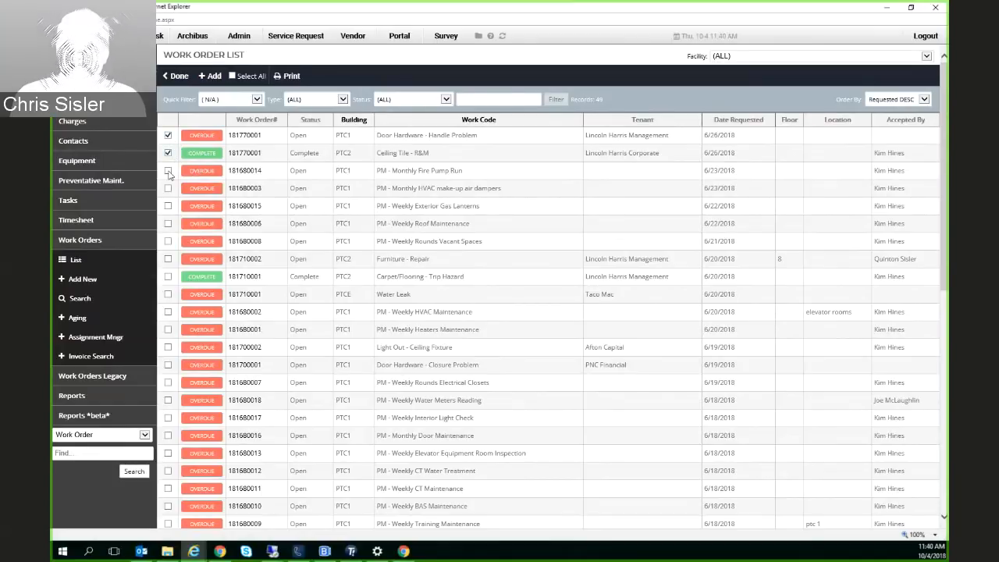
{"action": "left_click", "coordinate": [168, 172]}
{"action": "left_click", "coordinate": [169, 192]}
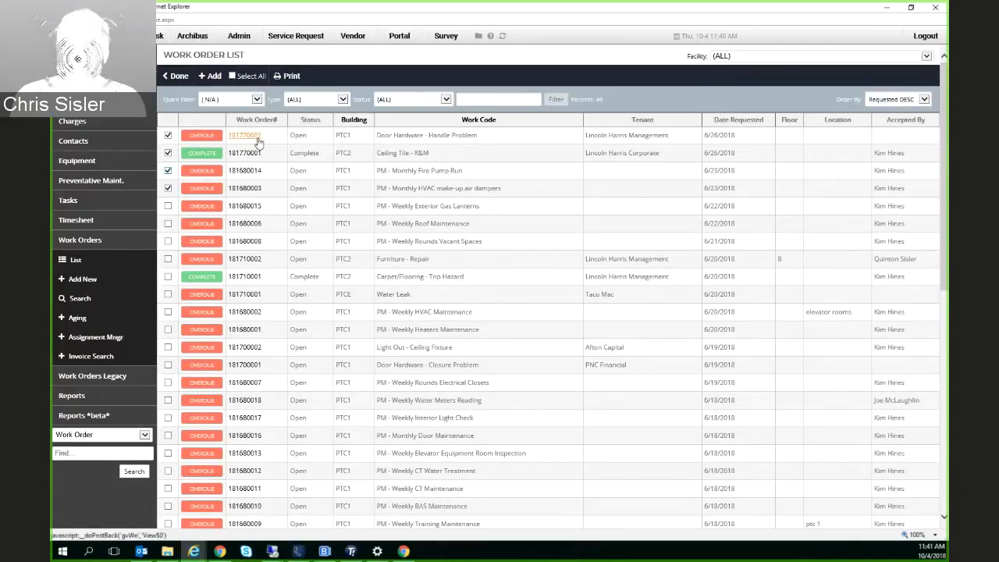
Examine the status, building, work code and tenant of the first work order in the list
{"action": "double_click", "coordinate": [299, 136]}
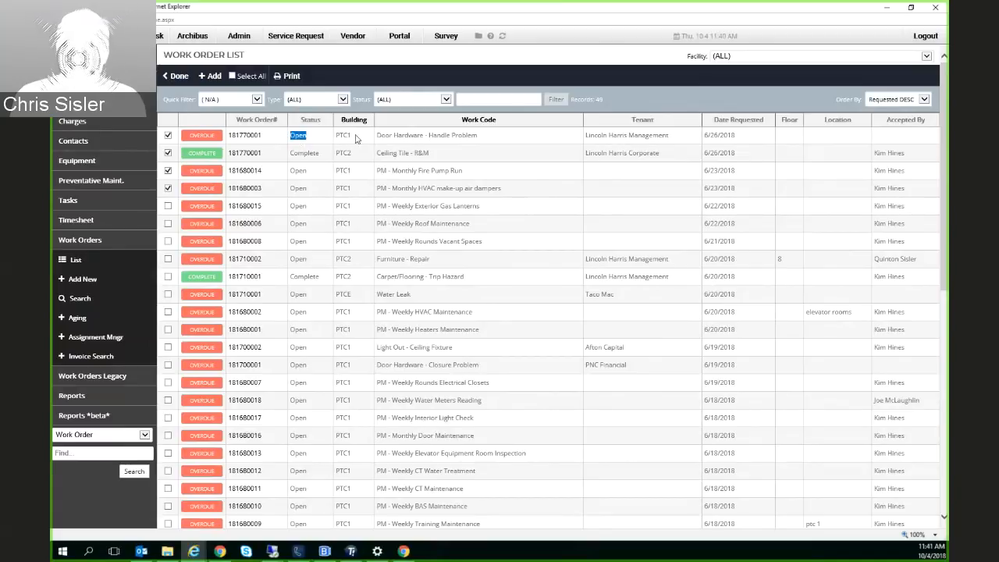
{"action": "left_click", "coordinate": [338, 136]}
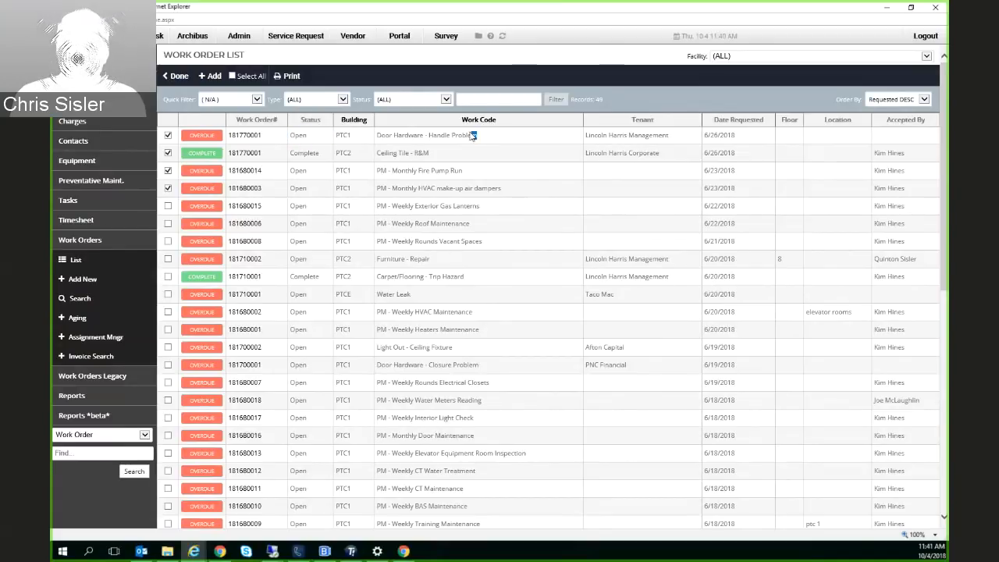
{"action": "left_click_drag", "start_coordinate": [474, 137], "coordinate": [376, 137]}
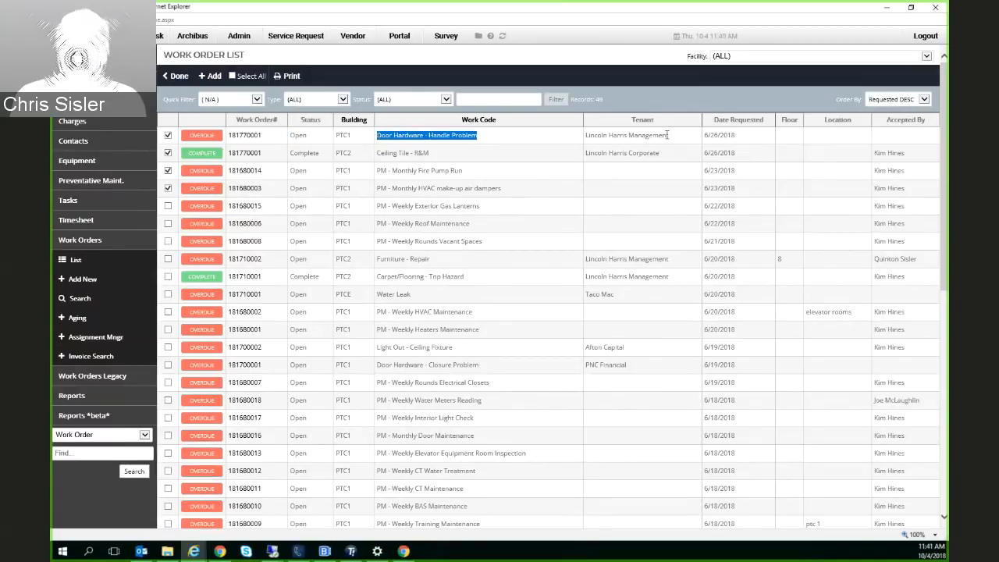
{"action": "left_click_drag", "start_coordinate": [668, 136], "coordinate": [585, 138]}
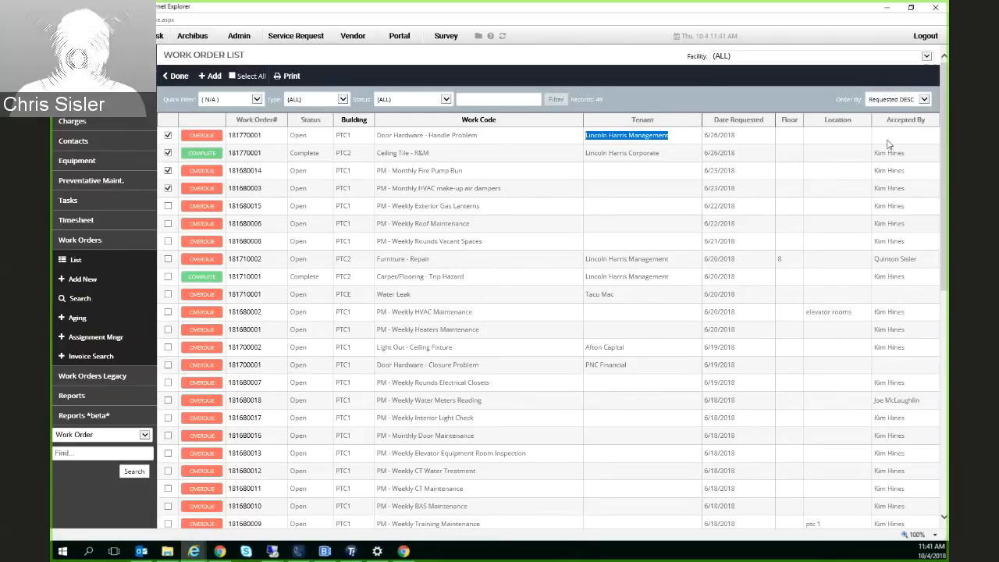
Open the Door Hardware - Handle Problem work order for PTC1 and review its complaint flag, priority and request description
{"action": "left_click", "coordinate": [243, 137]}
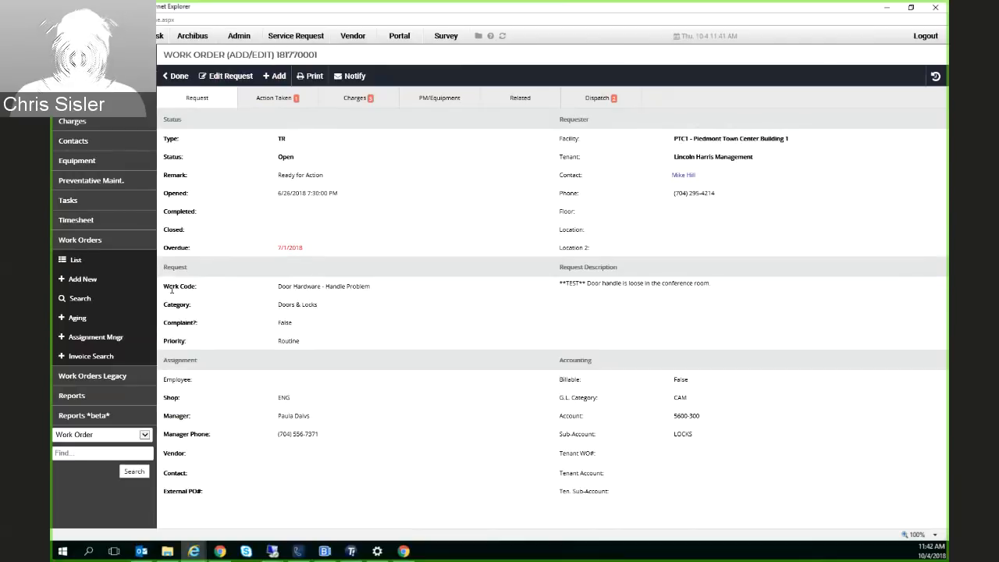
{"action": "double_click", "coordinate": [281, 323]}
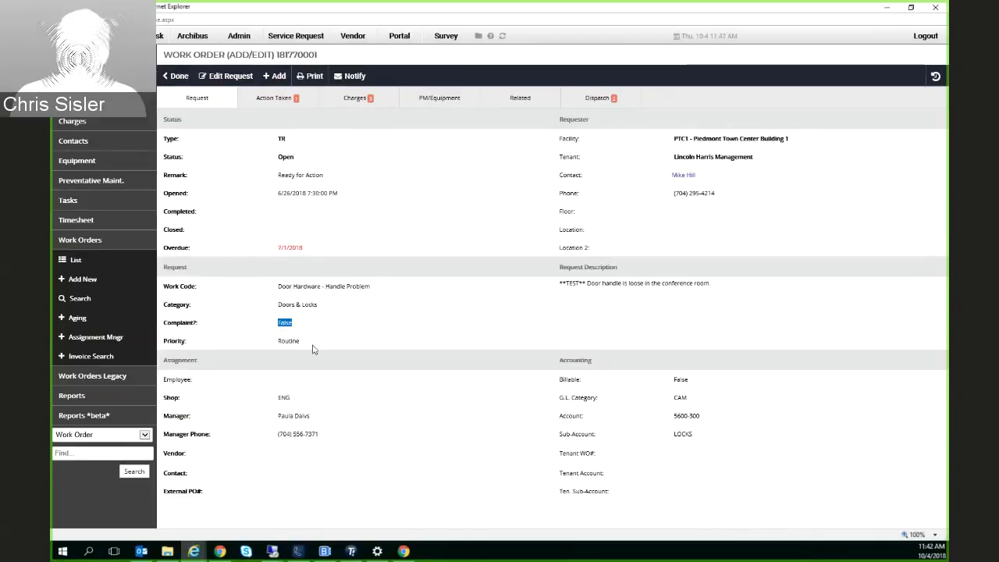
{"action": "double_click", "coordinate": [282, 341]}
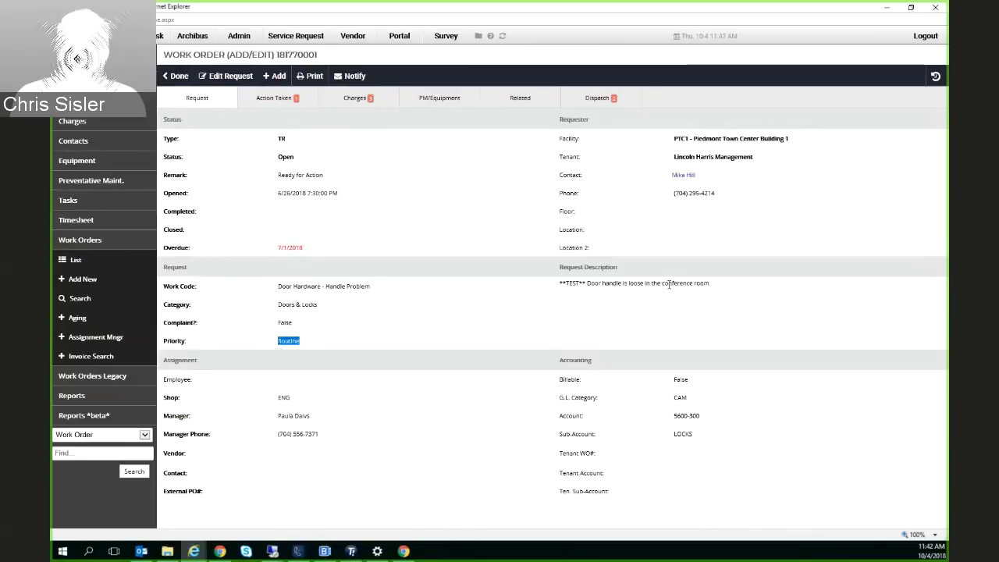
{"action": "left_click_drag", "start_coordinate": [559, 285], "coordinate": [698, 315]}
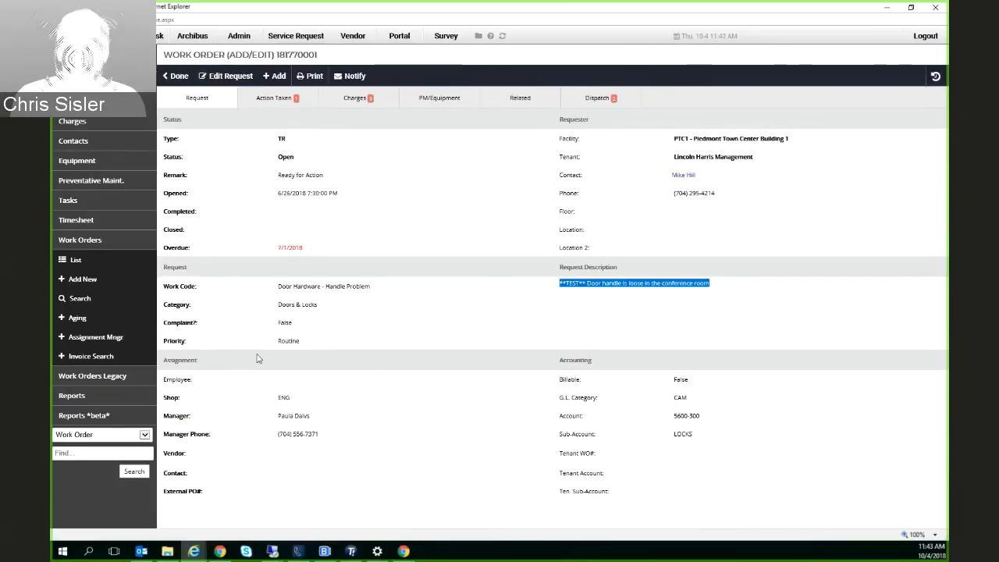
Review the work order's assignment details, including the shop, manager and vendor
{"action": "left_click_drag", "start_coordinate": [313, 399], "coordinate": [273, 399]}
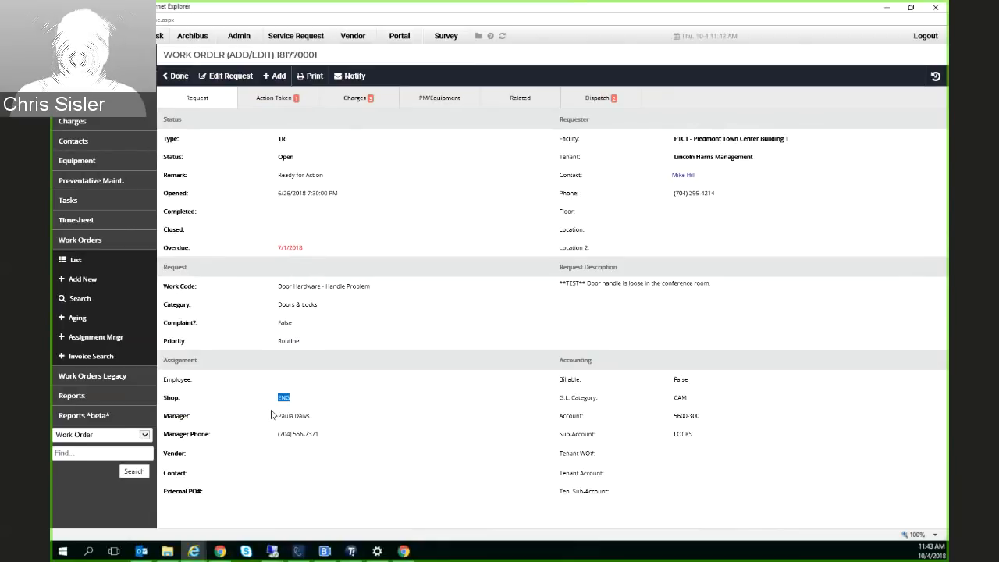
{"action": "left_click", "coordinate": [291, 402]}
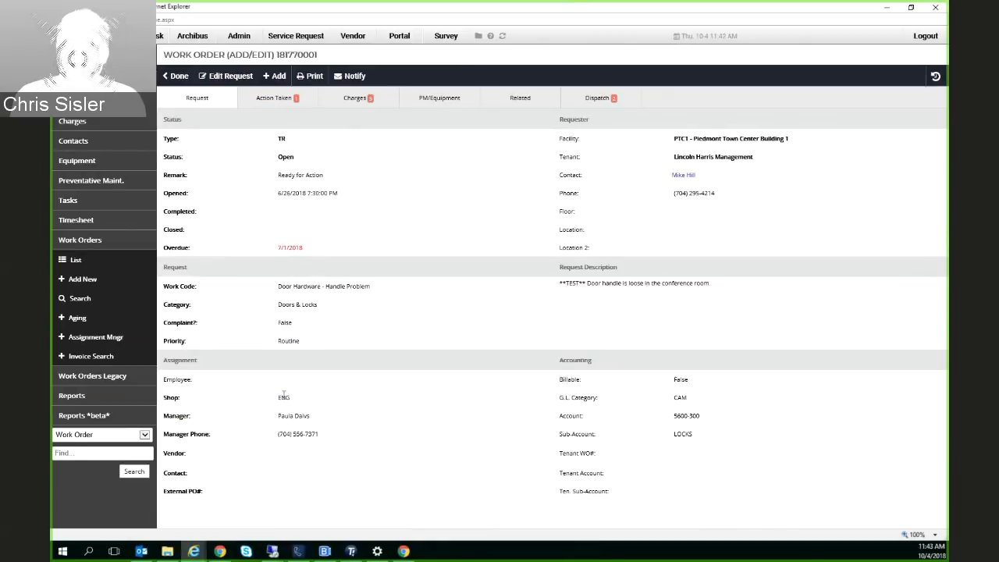
{"action": "double_click", "coordinate": [283, 398]}
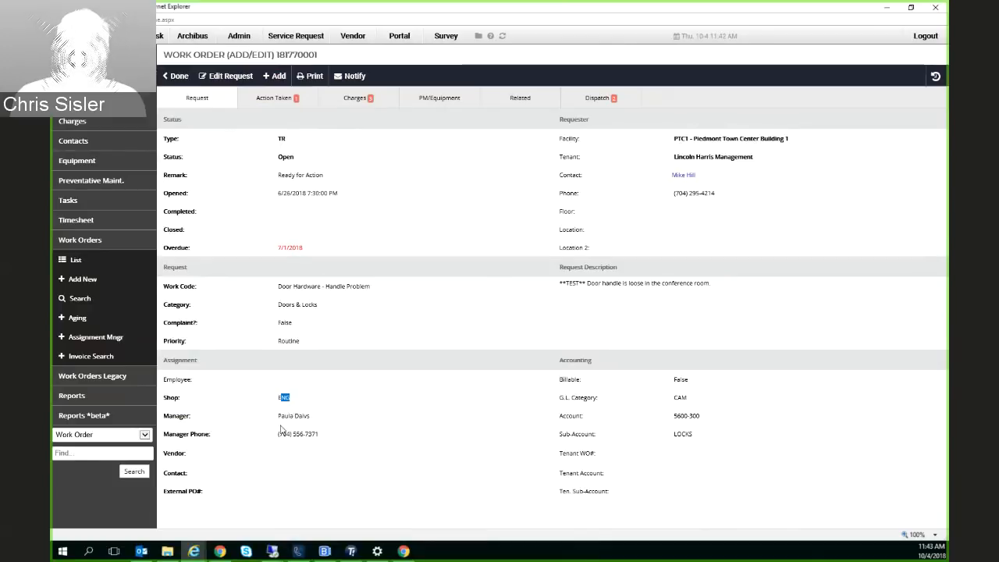
{"action": "left_click_drag", "start_coordinate": [279, 415], "coordinate": [311, 416]}
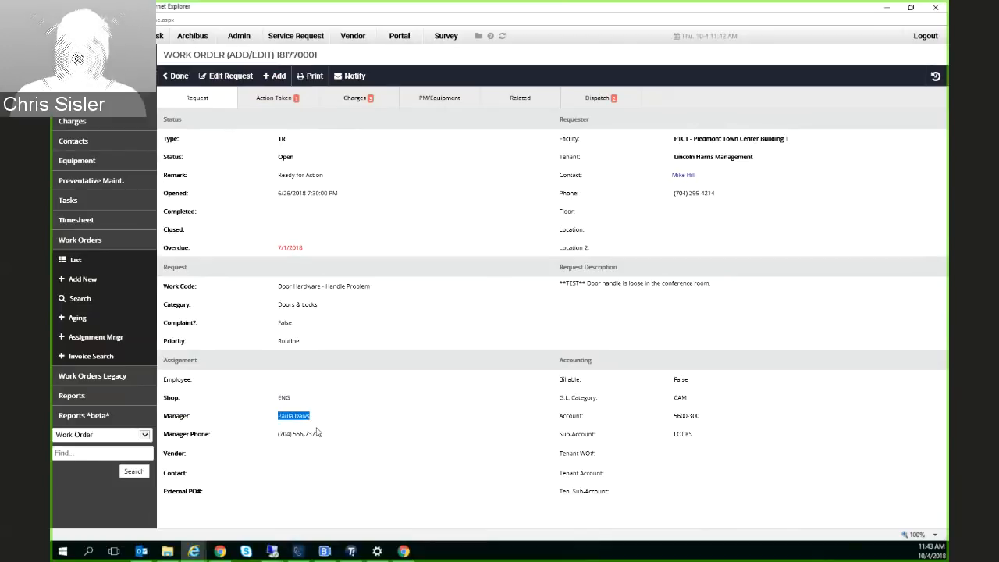
{"action": "left_click", "coordinate": [280, 464]}
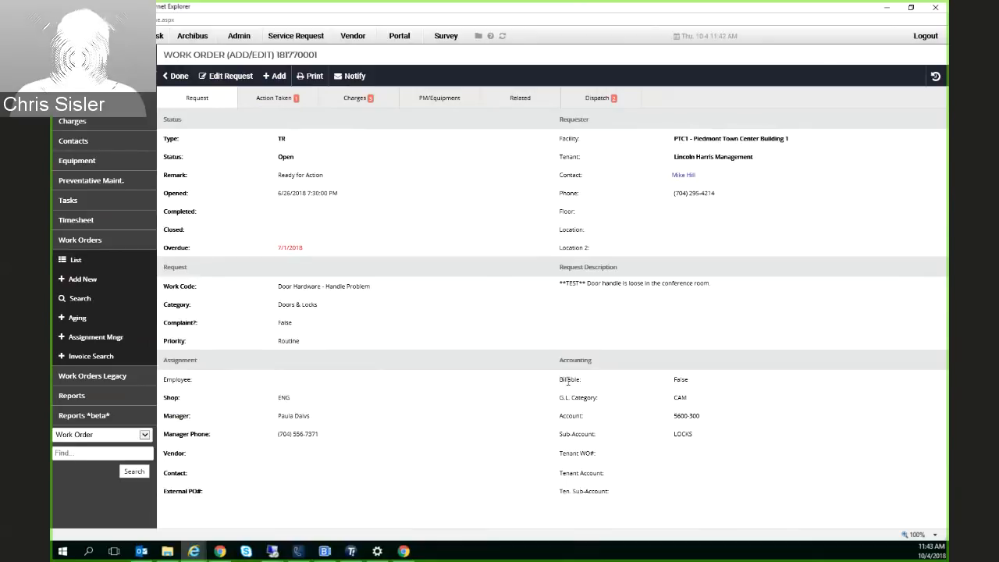
Review the work order's accounting details, from the billable flag and sub-account to the tenant work order number
{"action": "left_click_drag", "start_coordinate": [560, 380], "coordinate": [584, 382]}
{"action": "left_click_drag", "start_coordinate": [691, 383], "coordinate": [673, 434]}
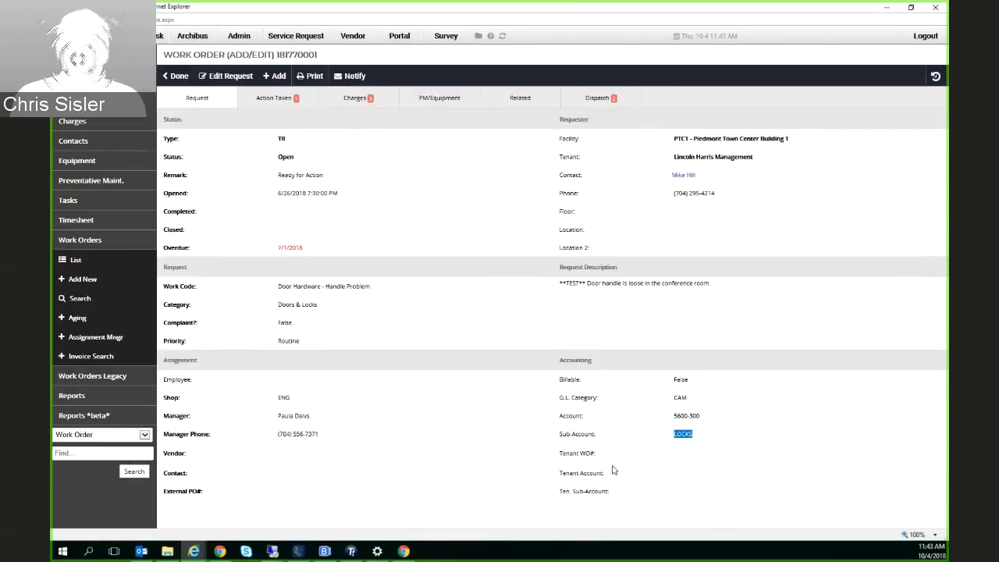
{"action": "left_click_drag", "start_coordinate": [561, 451], "coordinate": [668, 454]}
{"action": "left_click", "coordinate": [669, 455]}
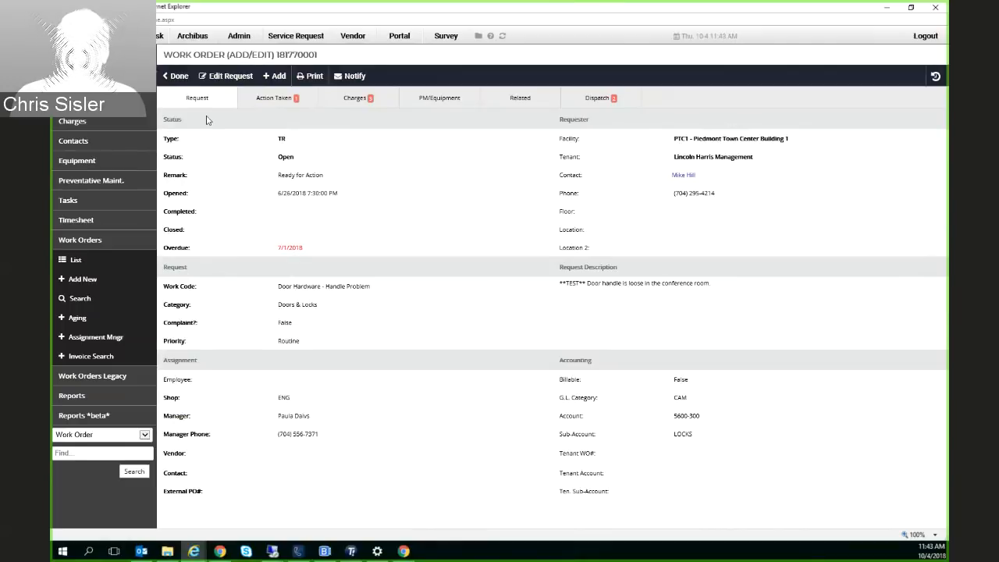
View the work order's Action Taken records, recheck its request details, and return to the action records
{"action": "left_click", "coordinate": [277, 100]}
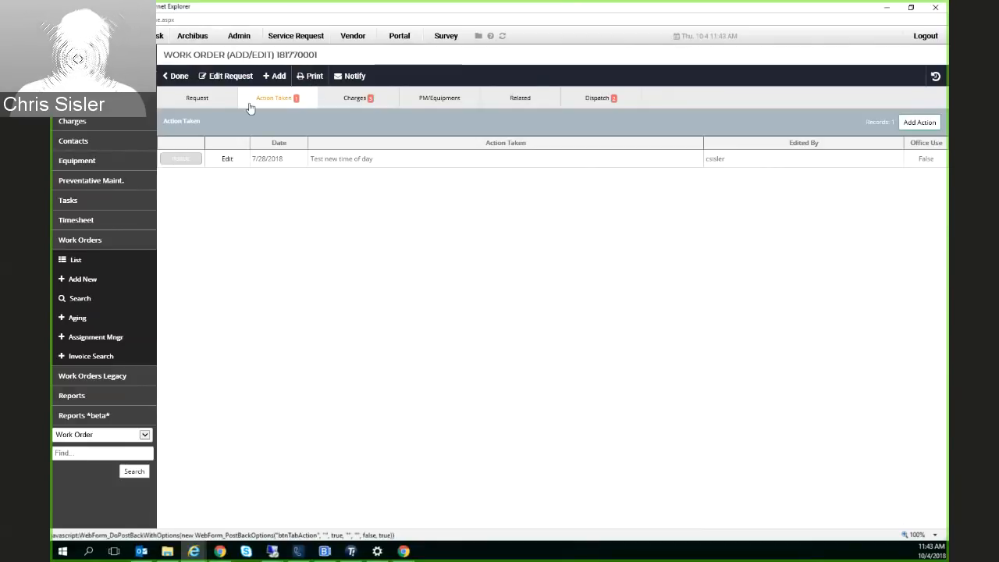
{"action": "left_click", "coordinate": [197, 97]}
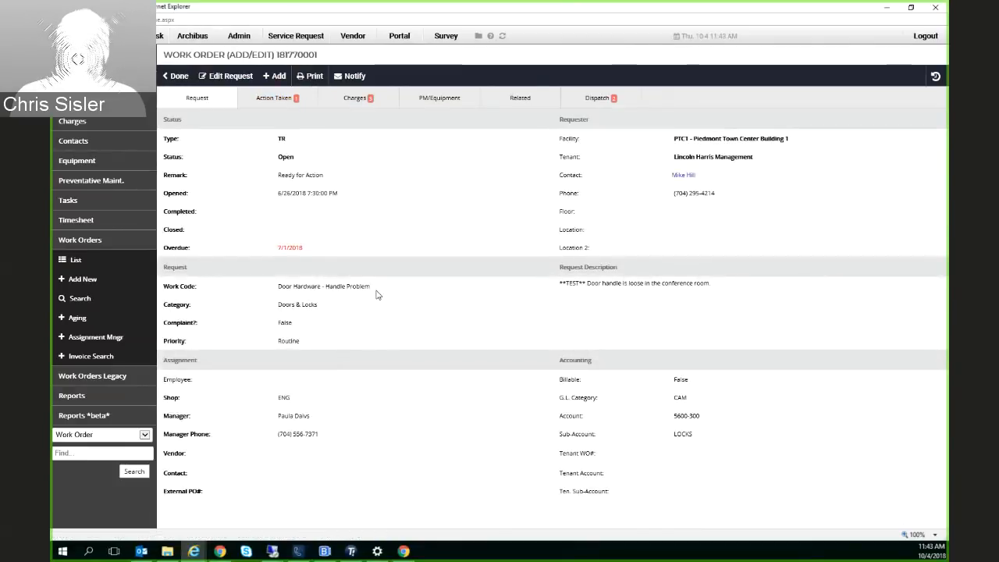
{"action": "left_click", "coordinate": [275, 97]}
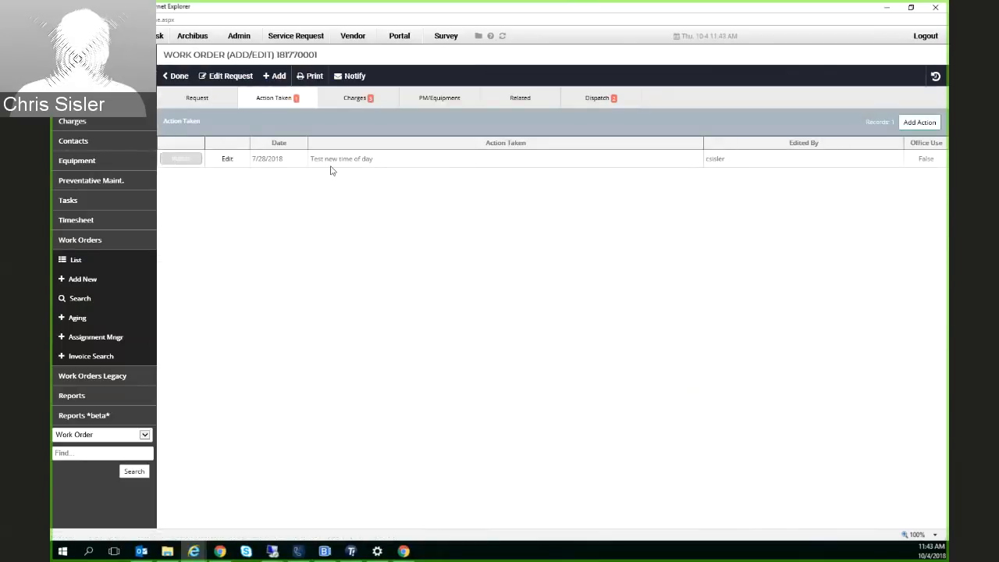
Add and save an action reading "Went to site and repaired a loose handle.", and check its creation and record details
{"action": "left_click", "coordinate": [921, 124]}
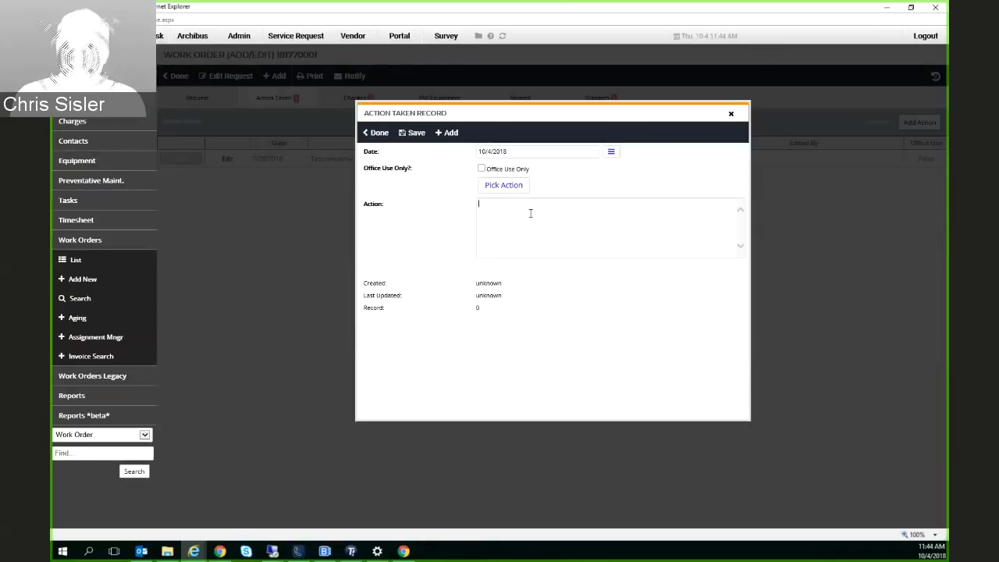
{"action": "type", "text": "Went to"}
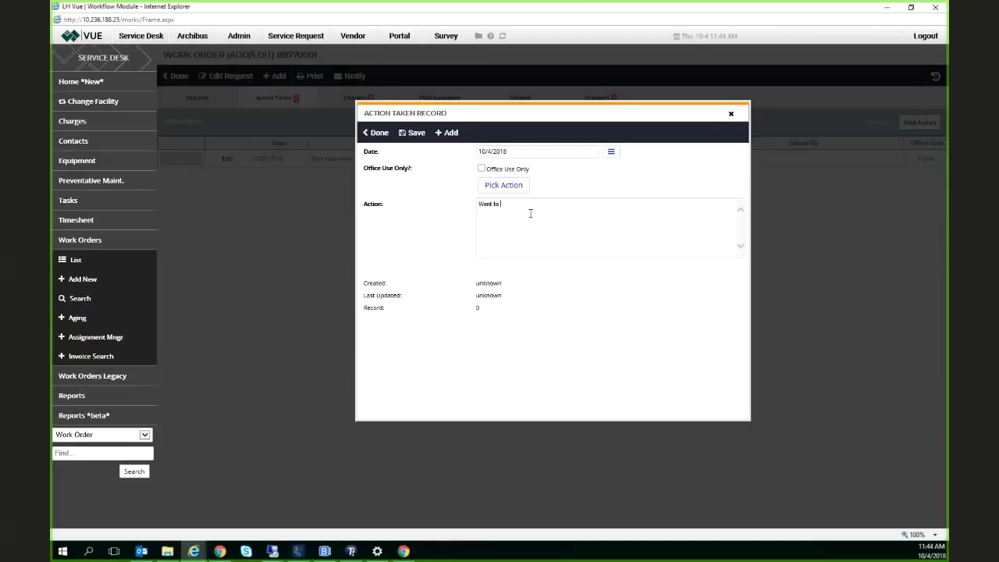
{"action": "type", "text": " site and repaired a loose handle."}
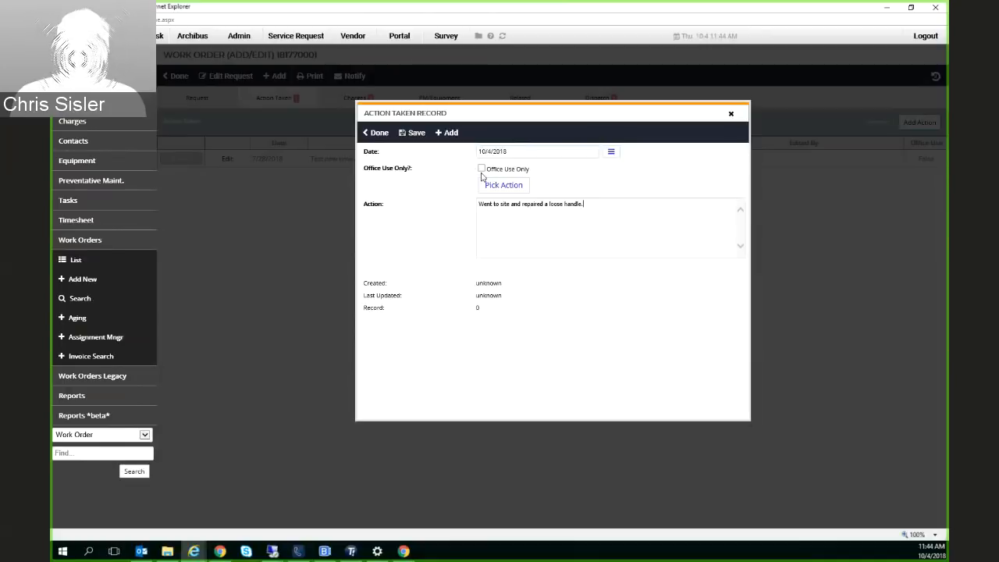
{"action": "left_click", "coordinate": [416, 134]}
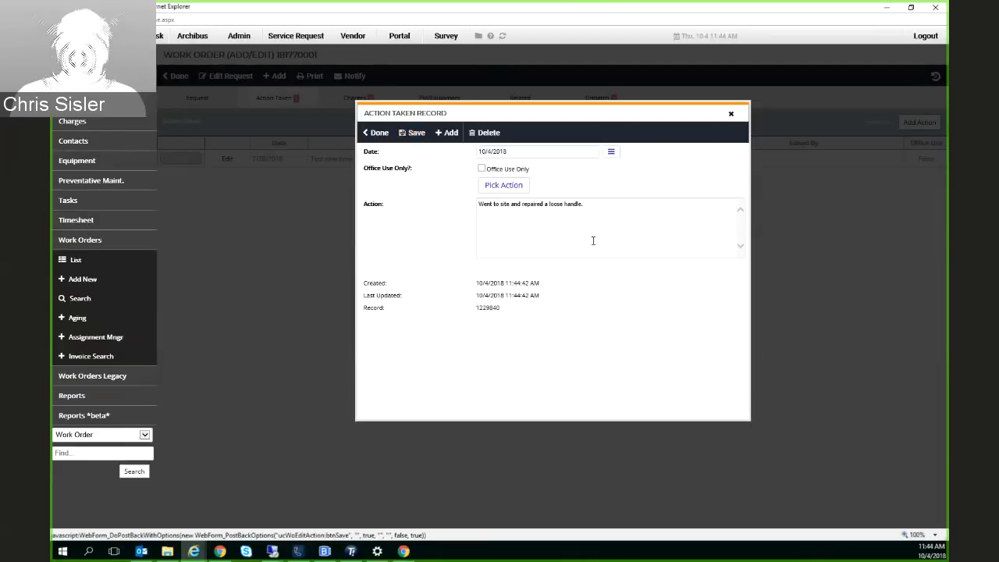
{"action": "mouse_move", "coordinate": [544, 283]}
{"action": "left_mouse_down"}
{"action": "mouse_move", "coordinate": [562, 290]}
{"action": "mouse_move", "coordinate": [551, 282]}
{"action": "left_mouse_up"}
{"action": "left_click_drag", "start_coordinate": [479, 310], "coordinate": [501, 309]}
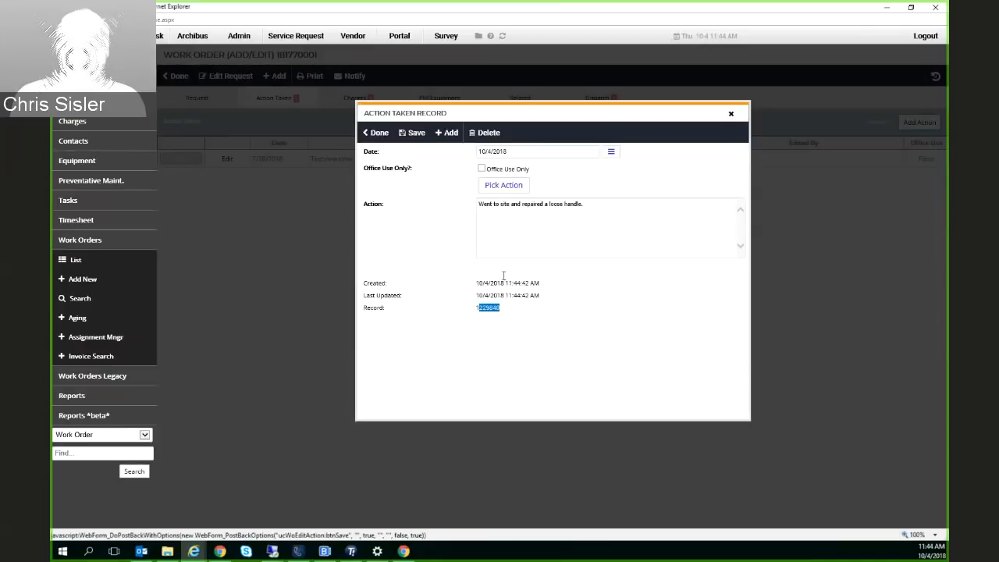
Start another action record with the default action "HVAC- Adjusted t-stat" and close it without saving
{"action": "left_click", "coordinate": [448, 134]}
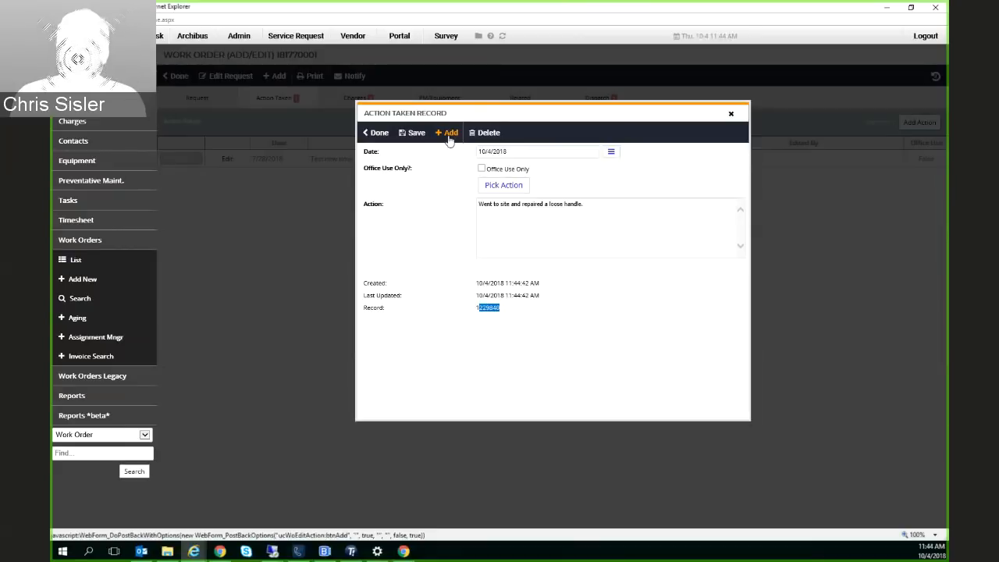
{"action": "left_click", "coordinate": [503, 188]}
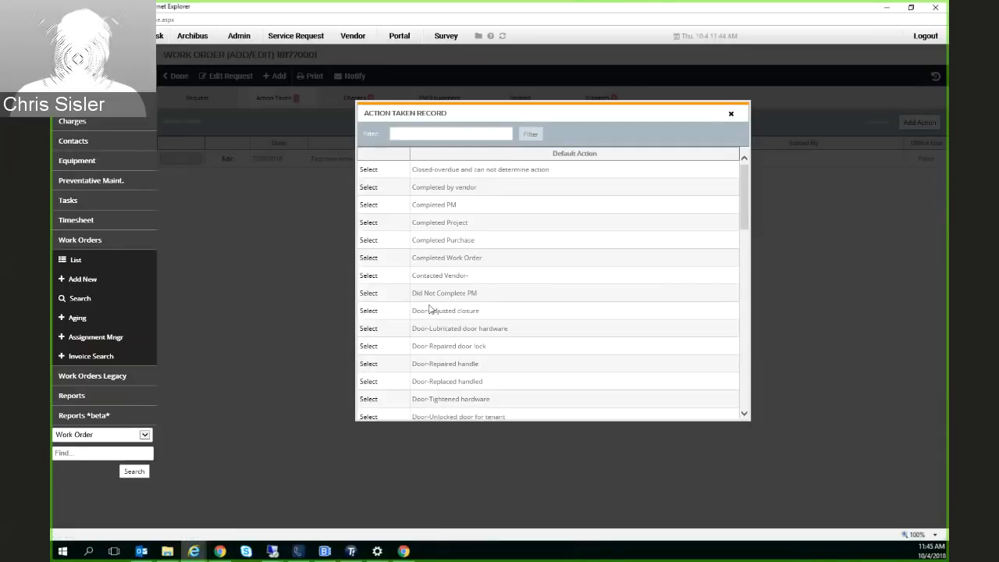
{"action": "scroll", "coordinate": [429, 310], "scroll_direction": "down", "scroll_amount": 6}
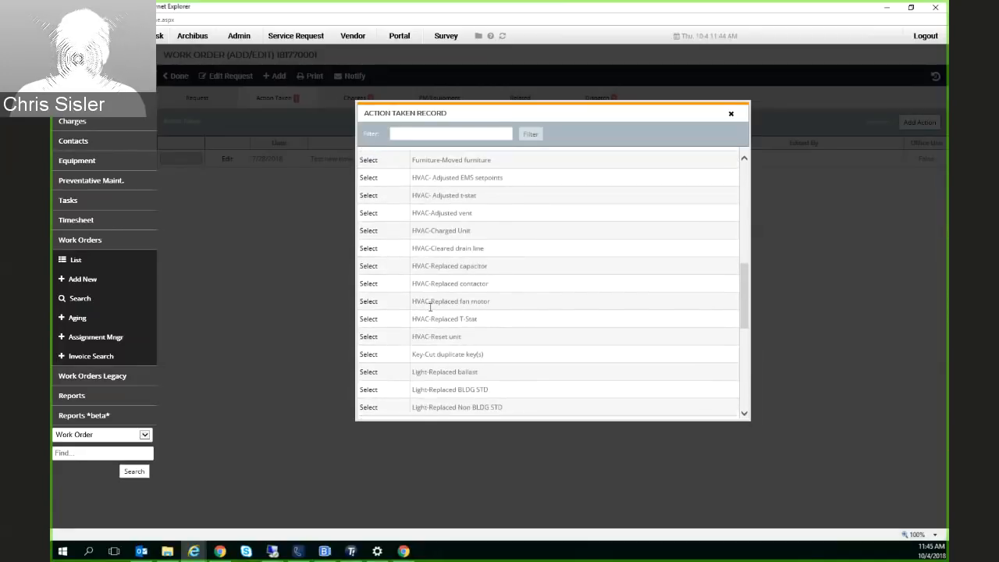
{"action": "scroll", "coordinate": [430, 307], "scroll_direction": "up", "scroll_amount": 3}
{"action": "scroll", "coordinate": [434, 288], "scroll_direction": "up", "scroll_amount": 1}
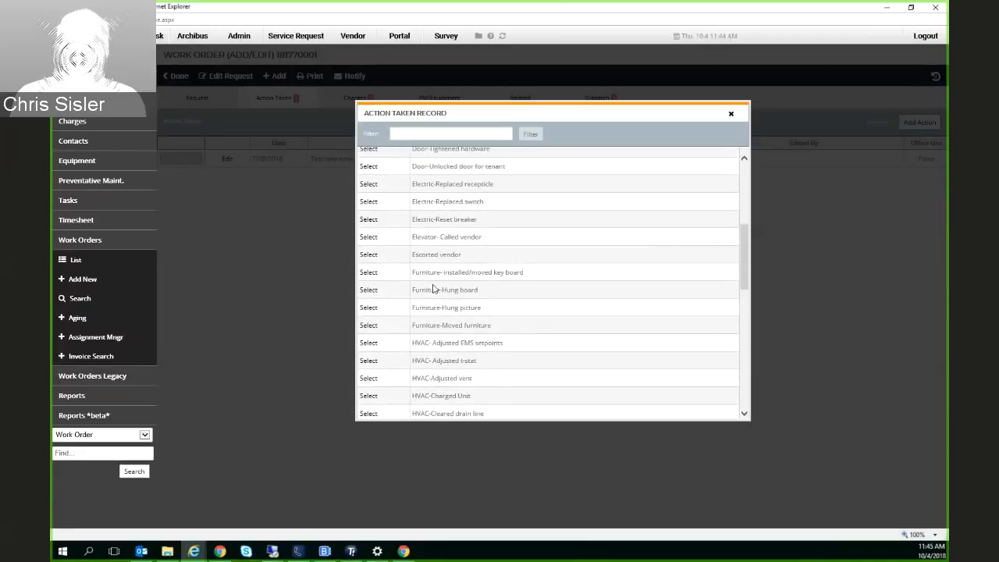
{"action": "scroll", "coordinate": [434, 288], "scroll_direction": "down", "scroll_amount": 2}
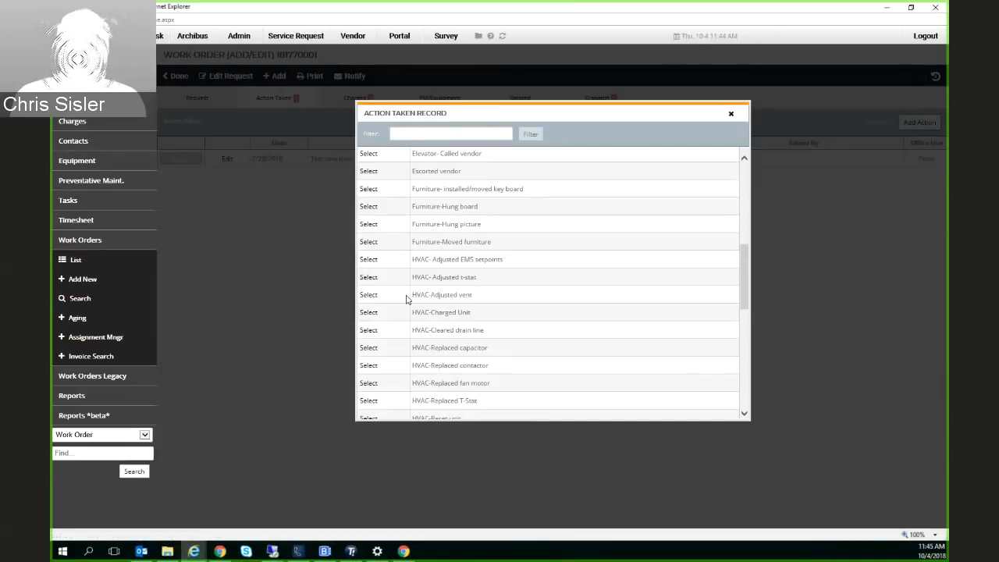
{"action": "left_click", "coordinate": [373, 279]}
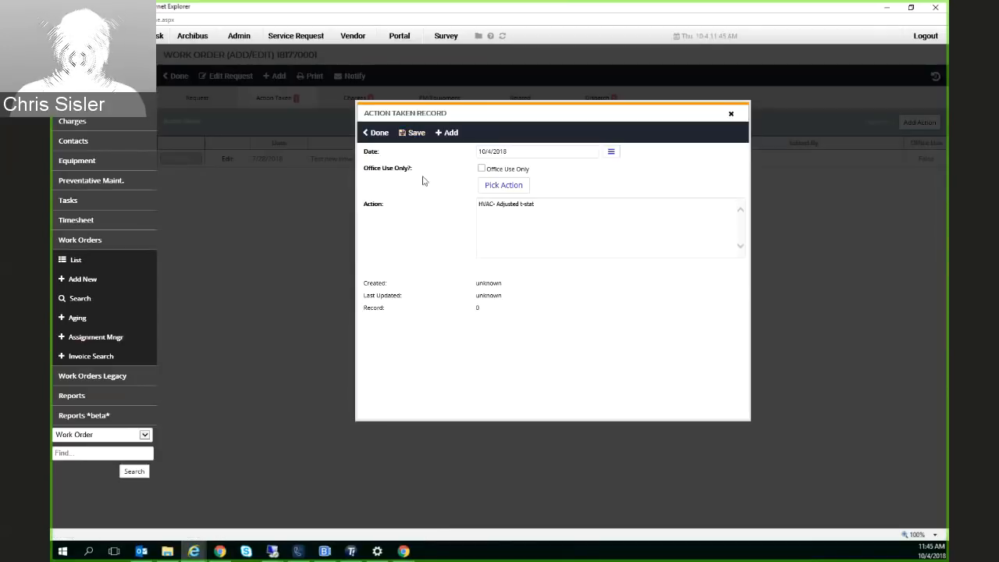
{"action": "left_click", "coordinate": [731, 115]}
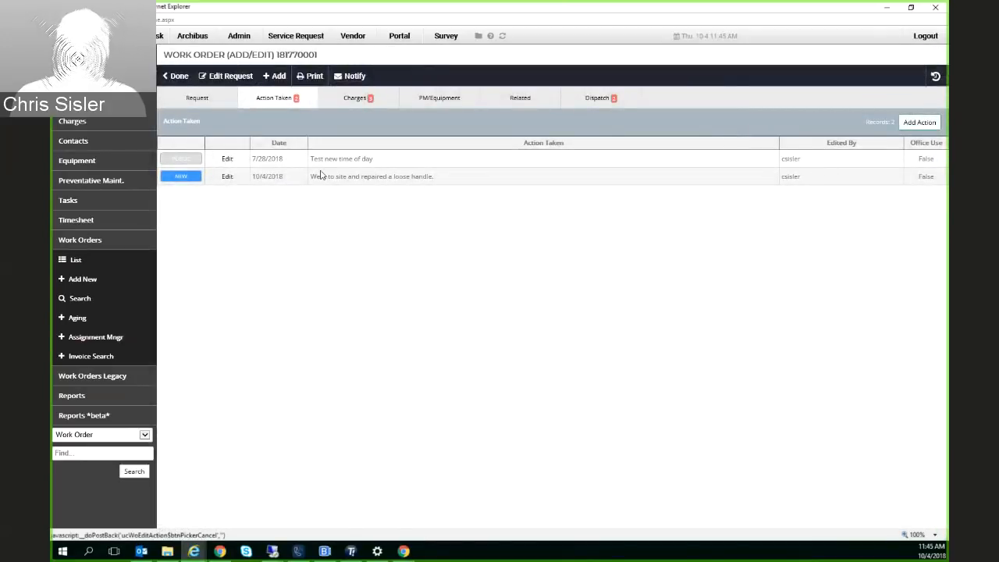
Check the text of the new loose handle repair entry in the Action Taken list
{"action": "left_click_drag", "start_coordinate": [312, 177], "coordinate": [453, 174]}
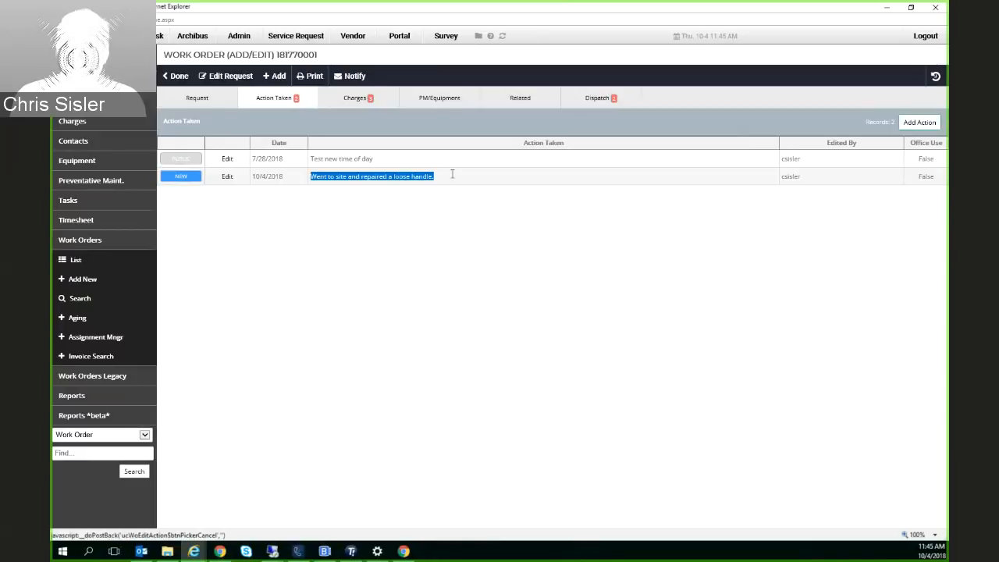
{"action": "left_click", "coordinate": [440, 195]}
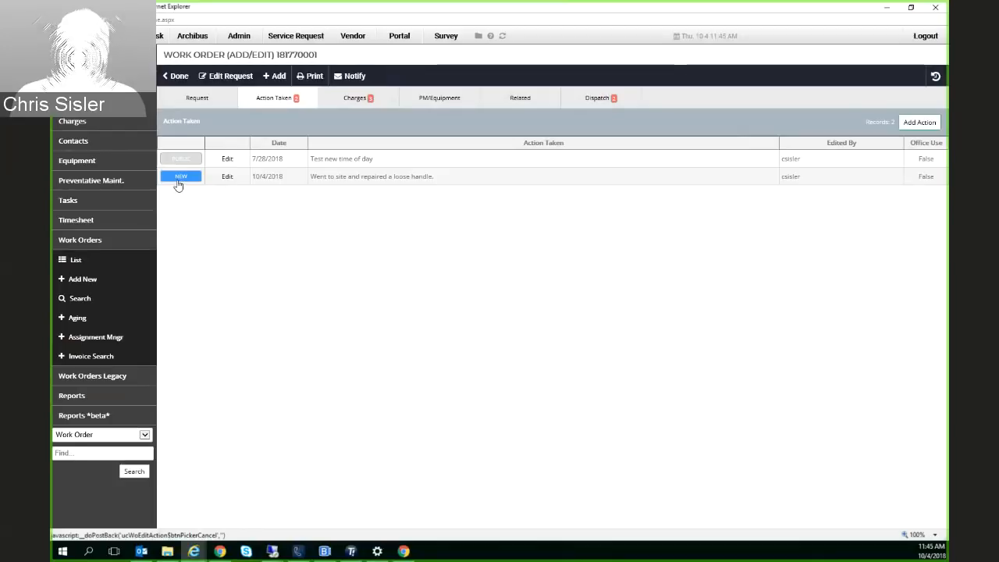
Check the new action entry's Edited By and Office Use values, and review the work order's charge breakdown and total
{"action": "double_click", "coordinate": [803, 179]}
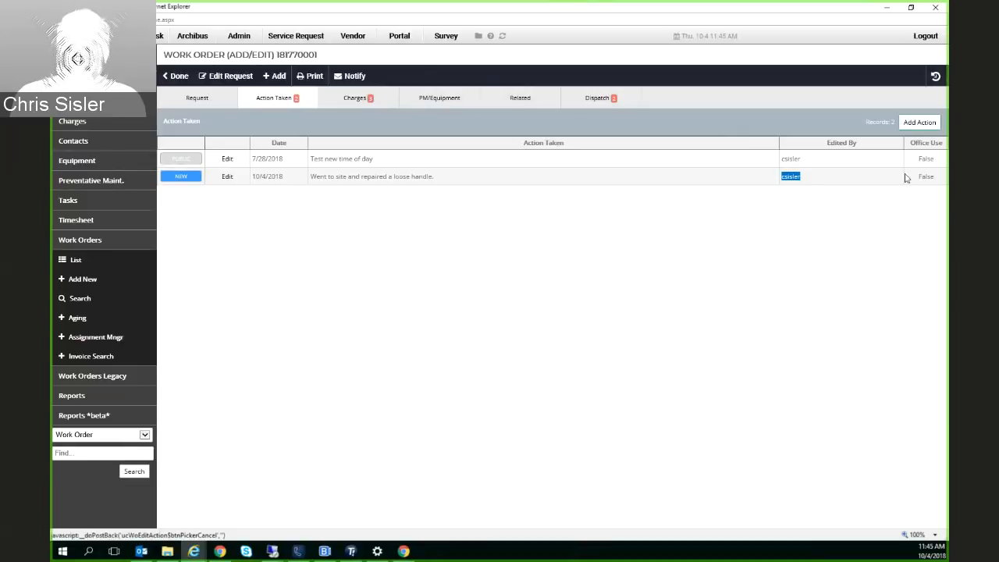
{"action": "double_click", "coordinate": [936, 179]}
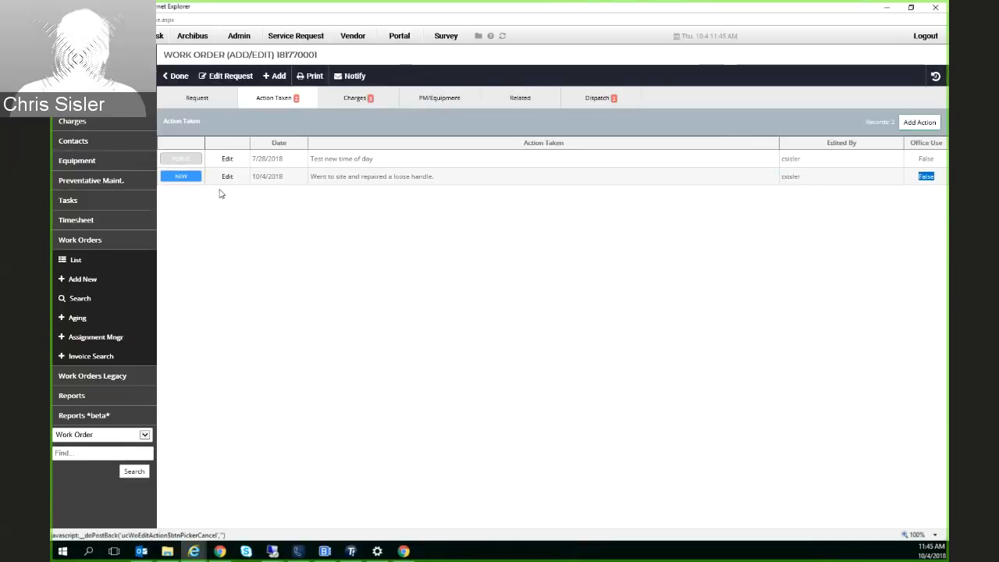
{"action": "left_click", "coordinate": [356, 101]}
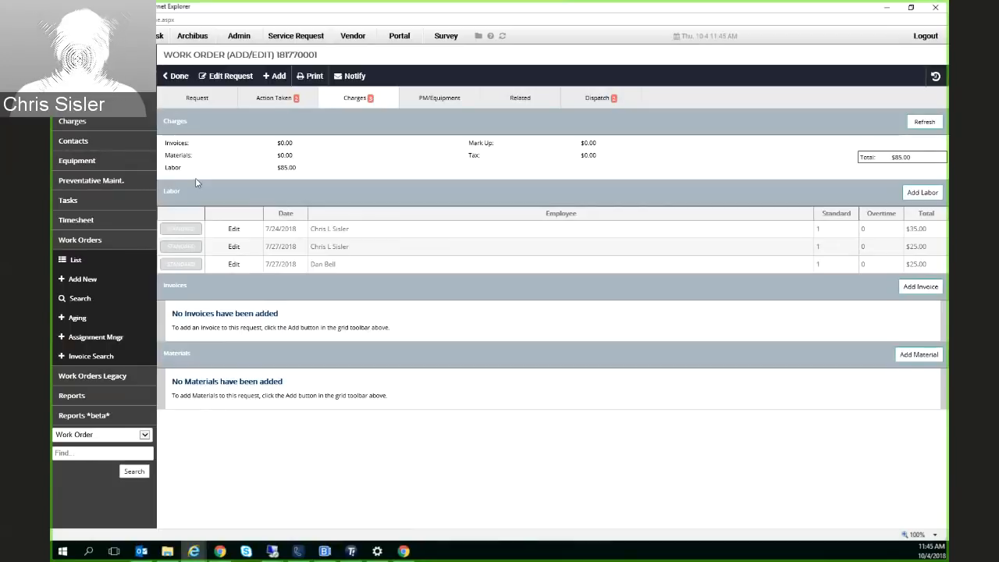
{"action": "left_click_drag", "start_coordinate": [162, 142], "coordinate": [783, 170]}
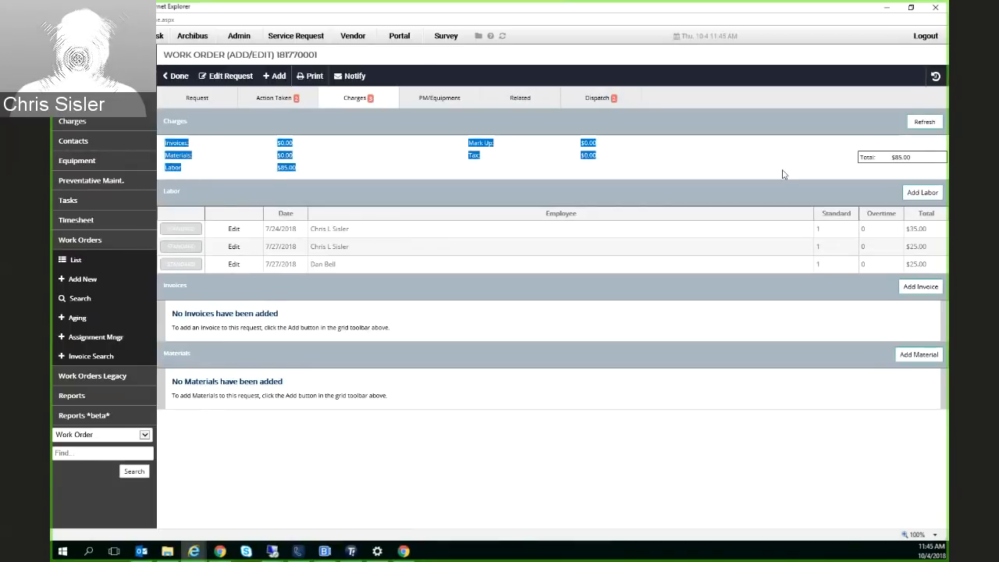
{"action": "left_click_drag", "start_coordinate": [914, 161], "coordinate": [889, 160]}
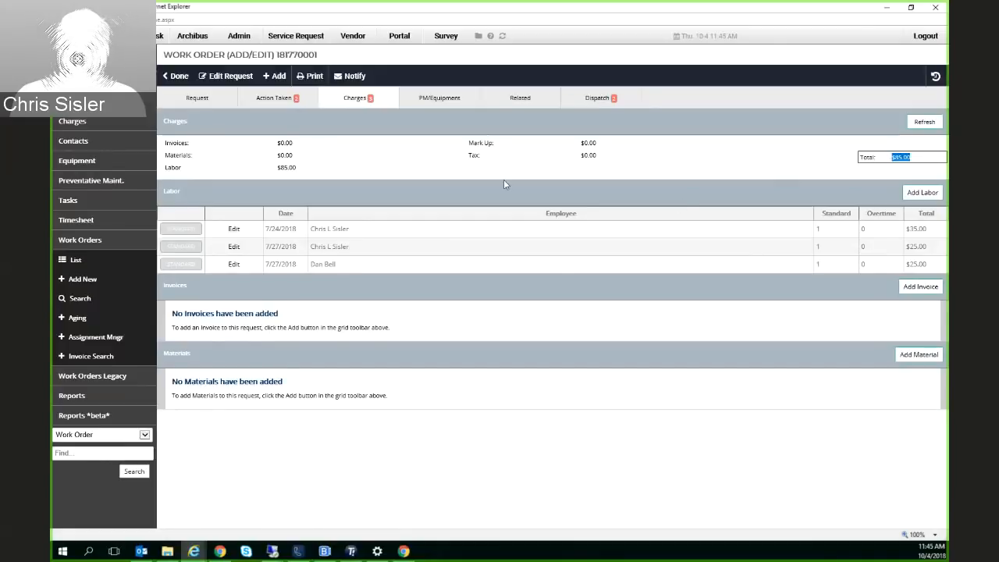
{"action": "left_click", "coordinate": [414, 244]}
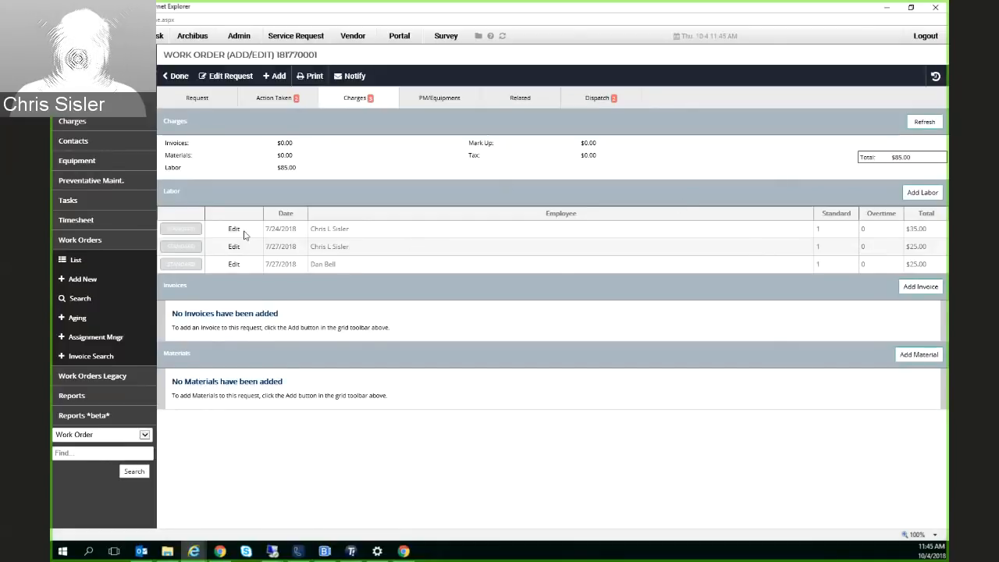
Add and save a labor record for the employee on the 7/24/2018 entry, with type N/A ($0.00/hr) and .5 standard hours
{"action": "left_click_drag", "start_coordinate": [164, 192], "coordinate": [182, 192]}
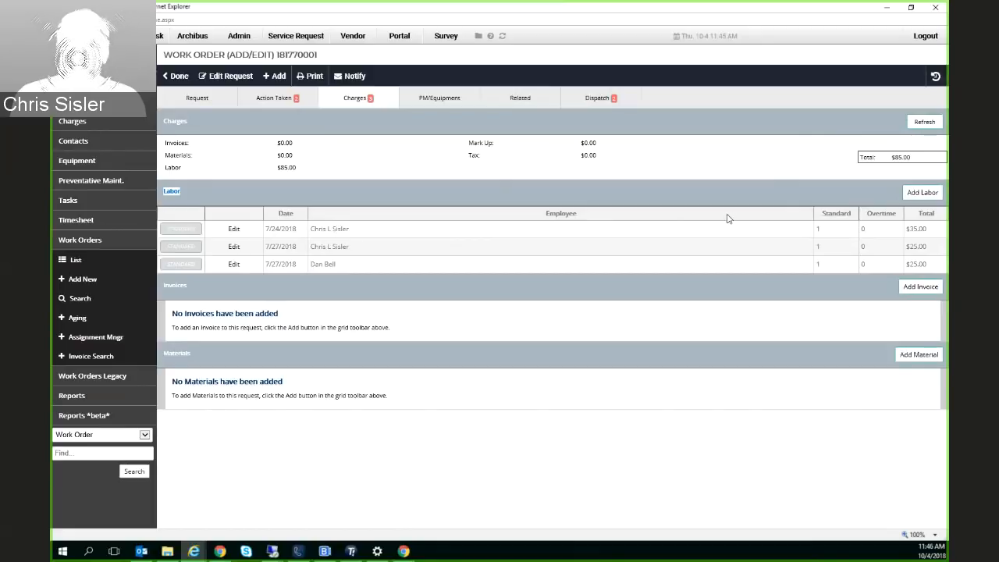
{"action": "left_click", "coordinate": [918, 194]}
{"action": "left_click", "coordinate": [537, 173]}
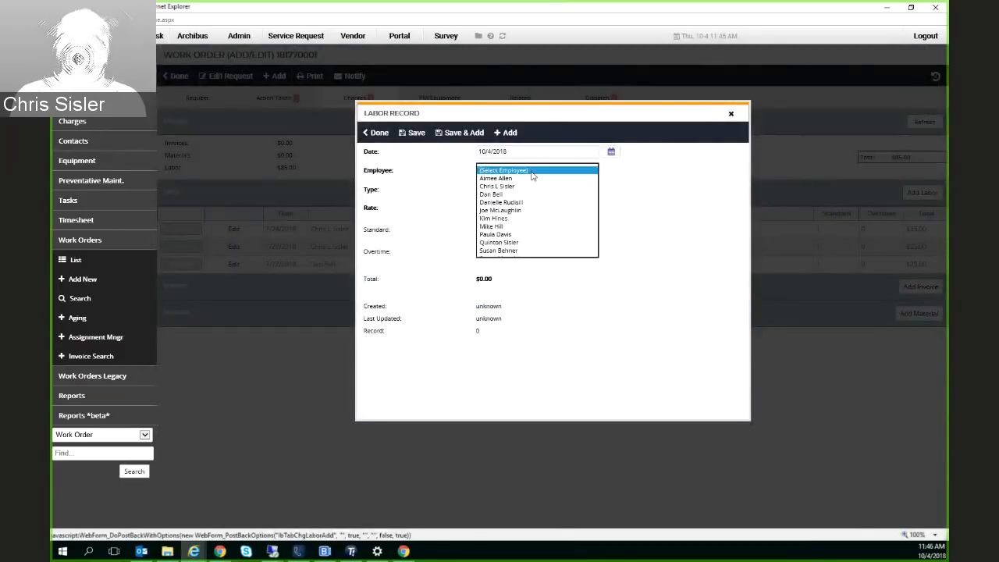
{"action": "left_click", "coordinate": [526, 188]}
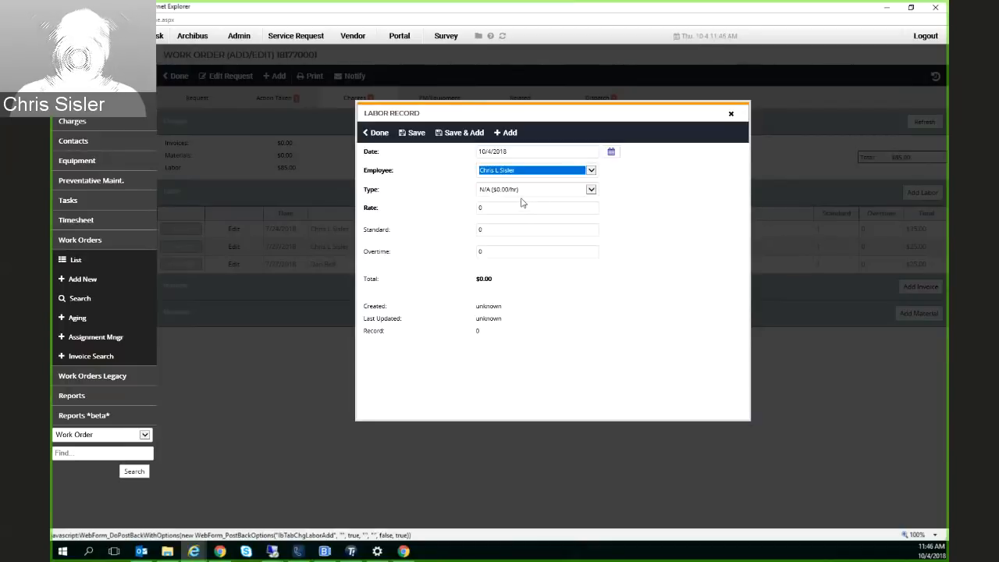
{"action": "left_click", "coordinate": [522, 189]}
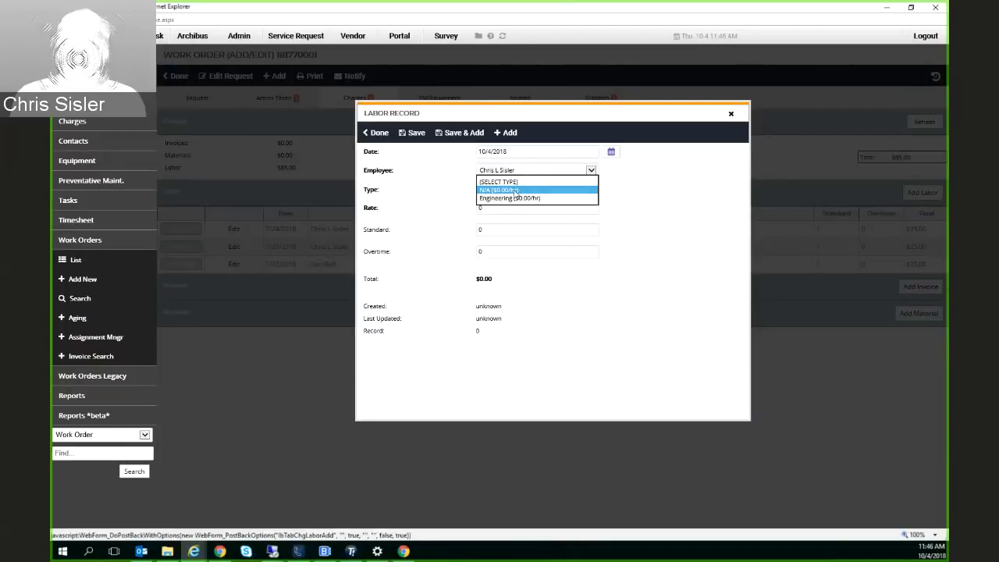
{"action": "left_click", "coordinate": [515, 190]}
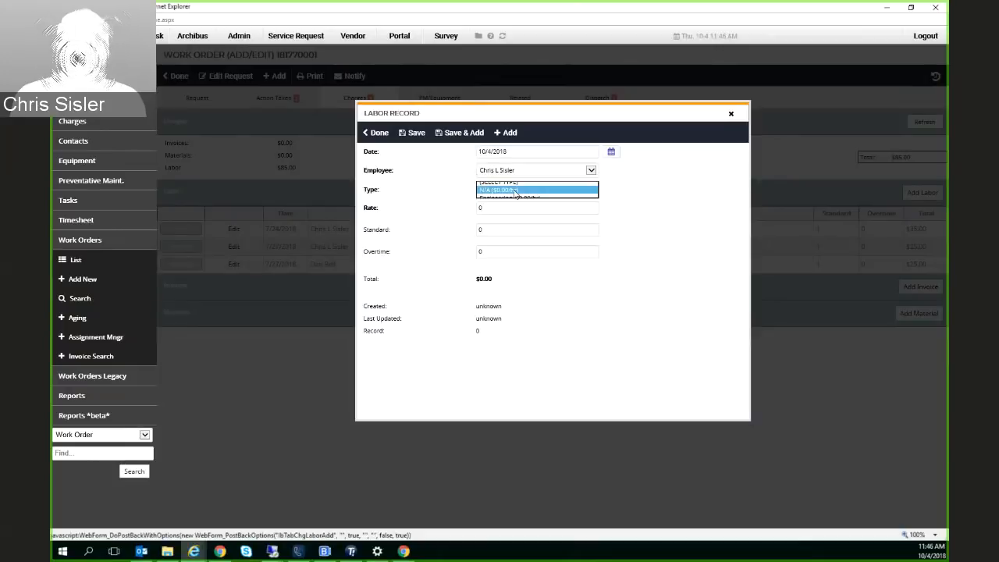
{"action": "left_click_drag", "start_coordinate": [514, 206], "coordinate": [449, 235]}
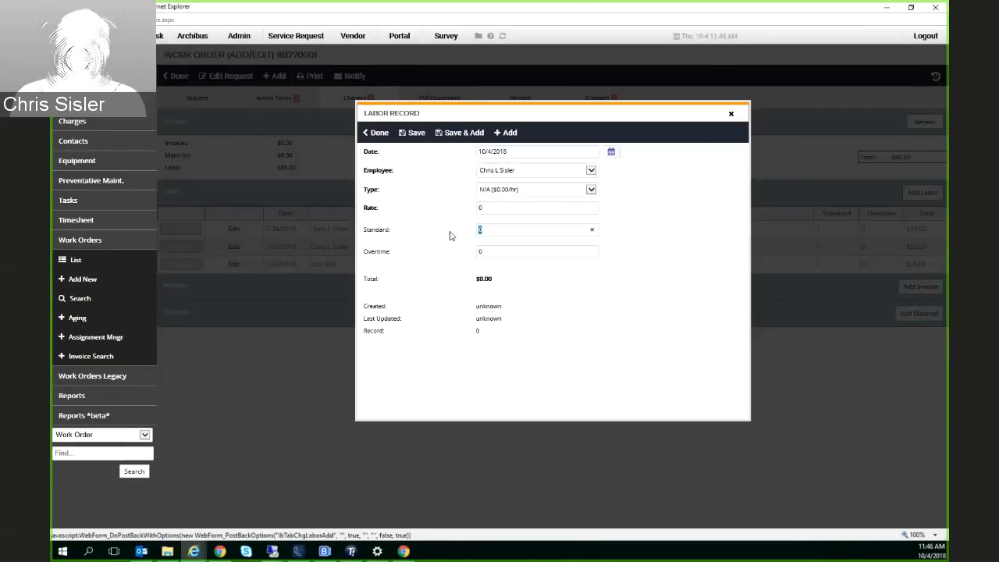
{"action": "key", "text": "BackSpace"}
{"action": "type", "text": ".5"}
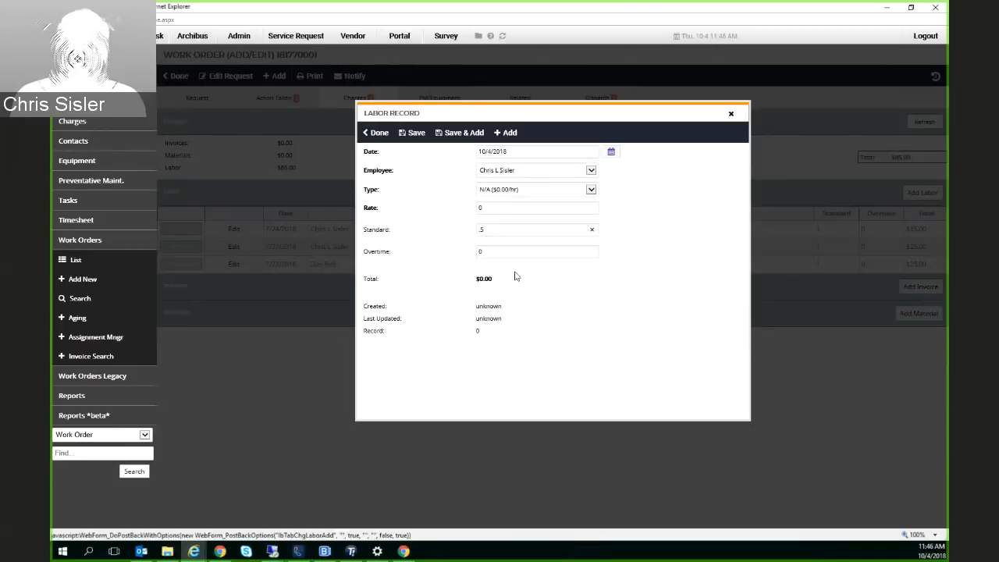
{"action": "left_click", "coordinate": [416, 134]}
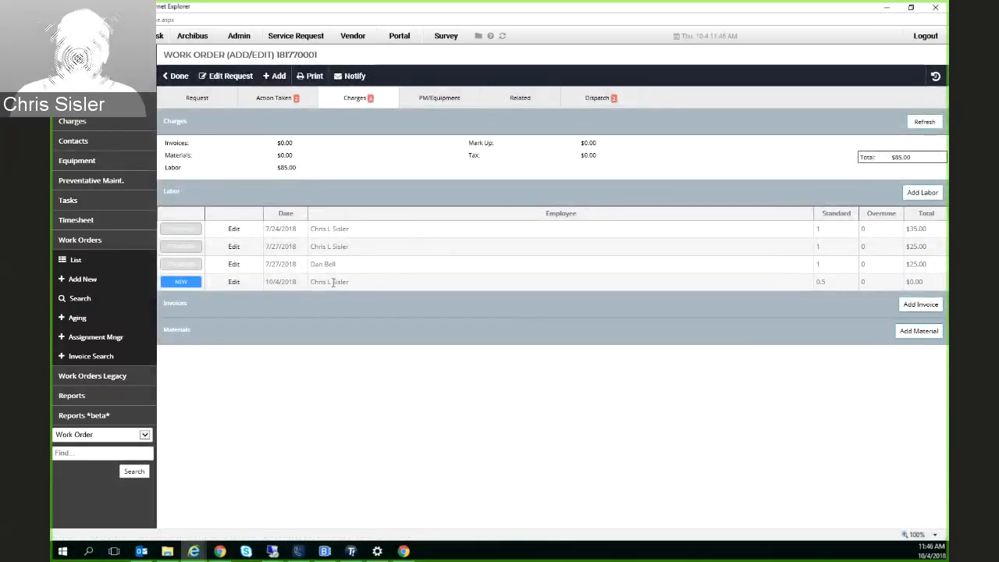
Set the standard hours of the new 10/4/2018 labor record to .75 and save it
{"action": "double_click", "coordinate": [820, 282]}
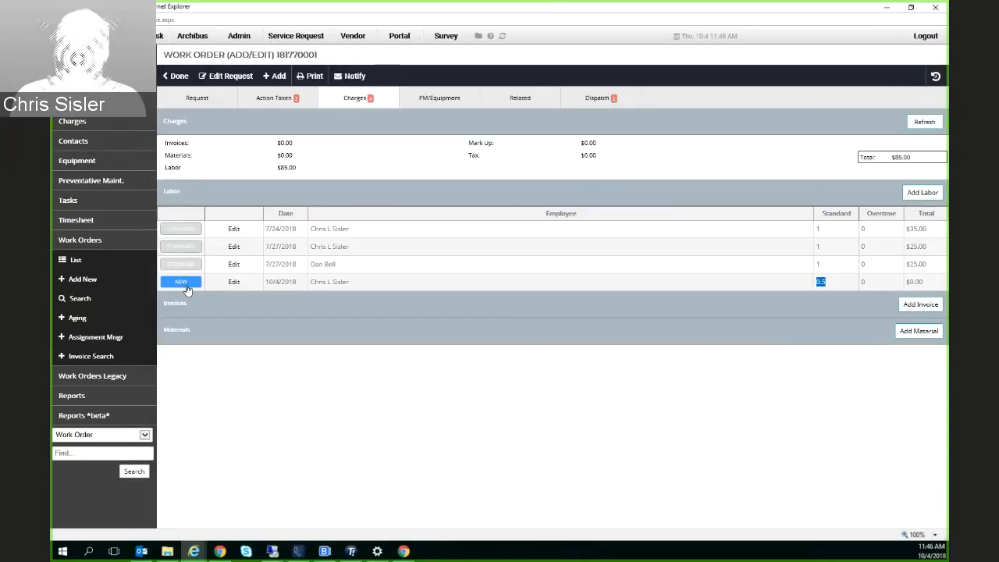
{"action": "left_click", "coordinate": [235, 285]}
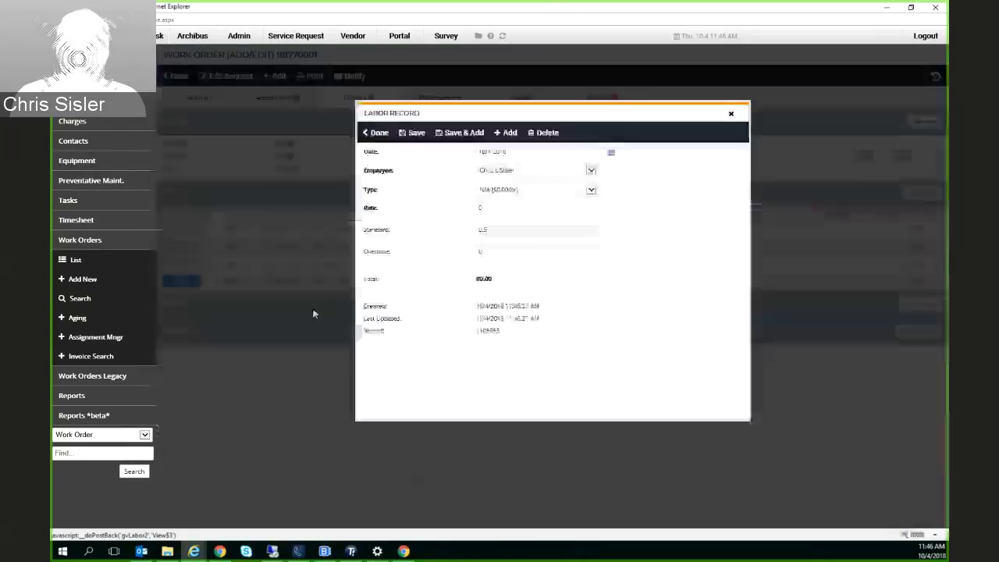
{"action": "double_click", "coordinate": [503, 230]}
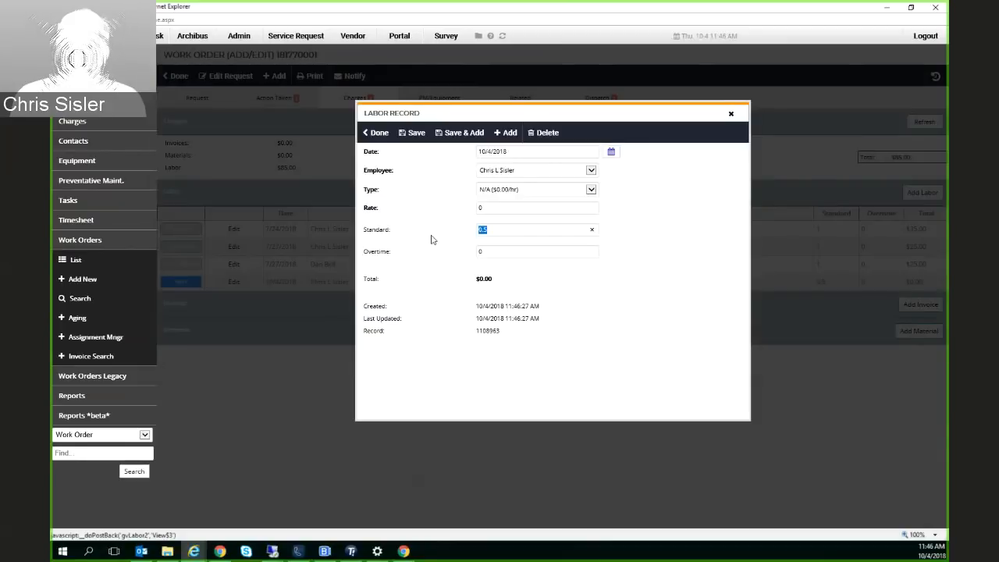
{"action": "key", "text": "BackSpace"}
{"action": "type", "text": ".75"}
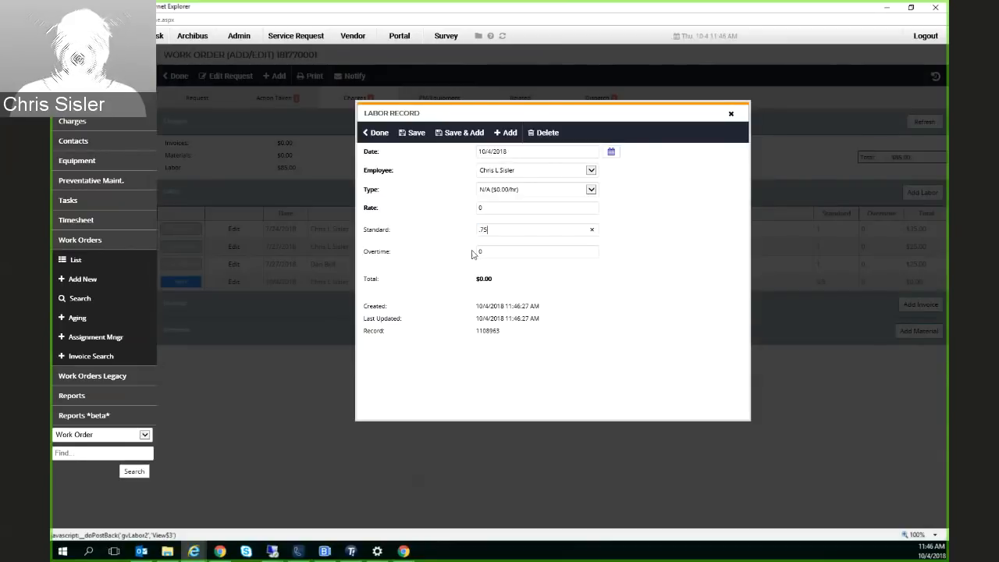
{"action": "left_click", "coordinate": [412, 133]}
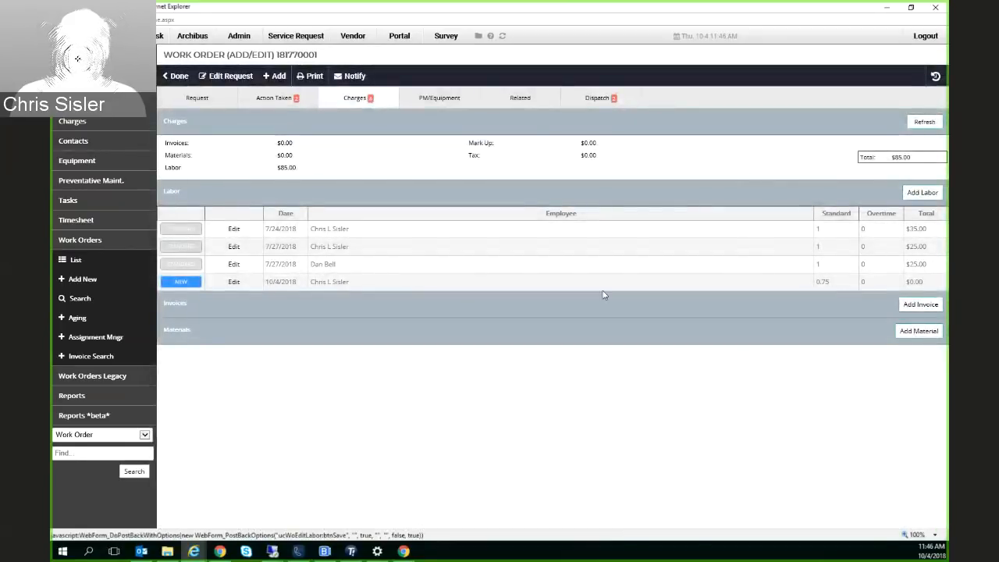
Check the new labor entry's hours and cost, and compare the work order's labor charge with its overall total
{"action": "double_click", "coordinate": [821, 282]}
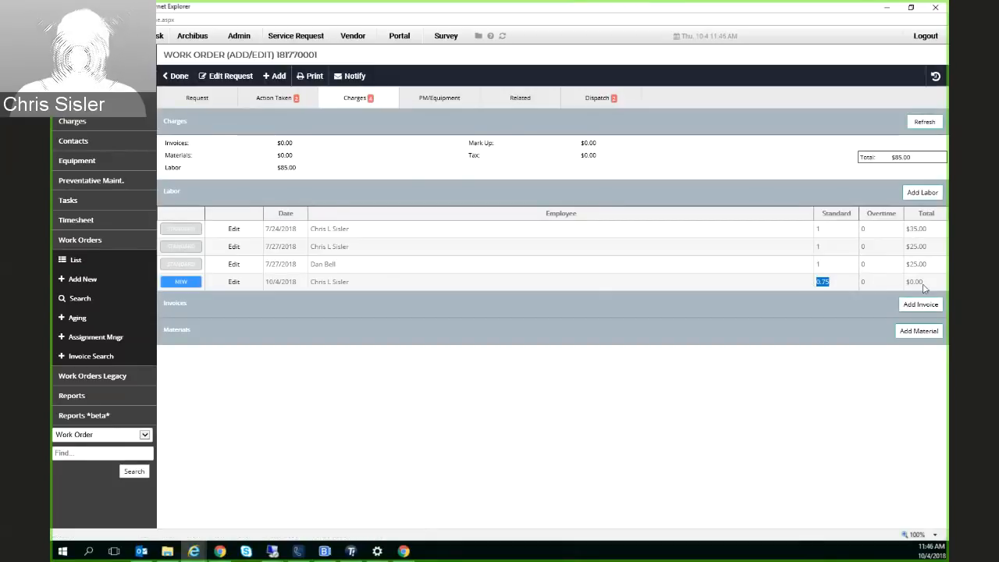
{"action": "left_click_drag", "start_coordinate": [923, 285], "coordinate": [905, 283]}
{"action": "left_click", "coordinate": [903, 158]}
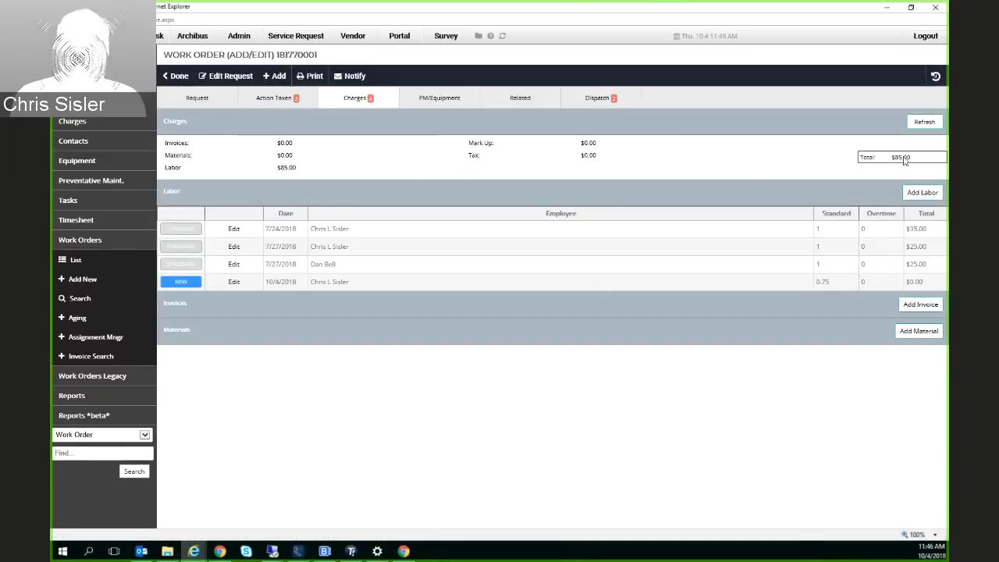
{"action": "triple_click", "coordinate": [904, 159]}
{"action": "left_click", "coordinate": [748, 168]}
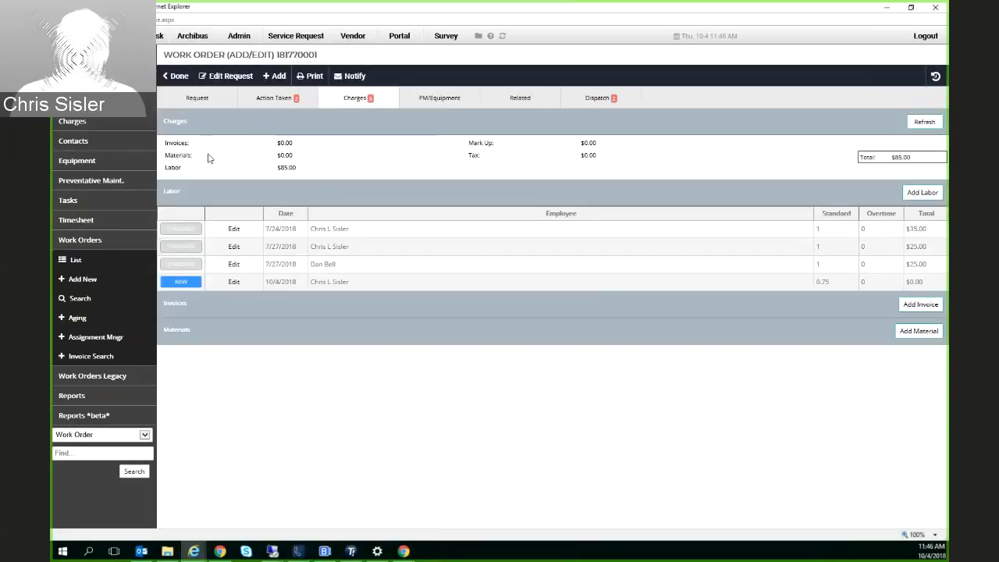
{"action": "double_click", "coordinate": [286, 167]}
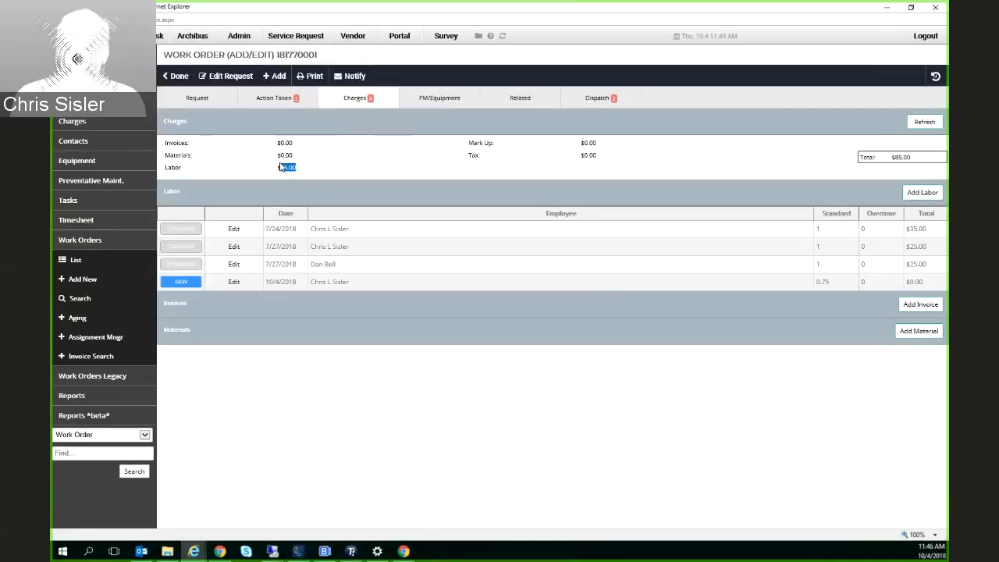
{"action": "double_click", "coordinate": [912, 158]}
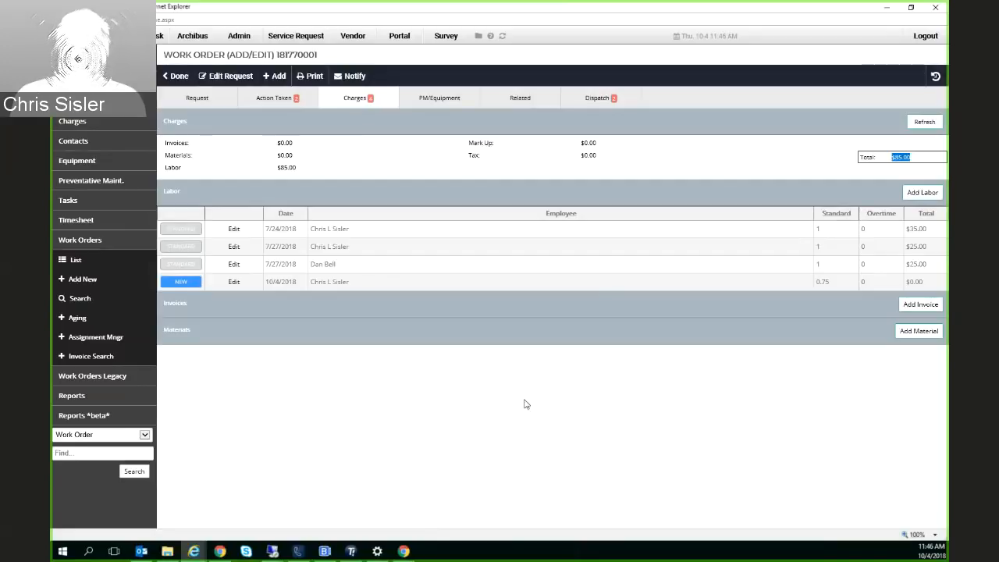
Start an invoice record, inspect its date, vendor picker, description, amount and mark-up fields, and close it without saving
{"action": "left_click", "coordinate": [923, 308]}
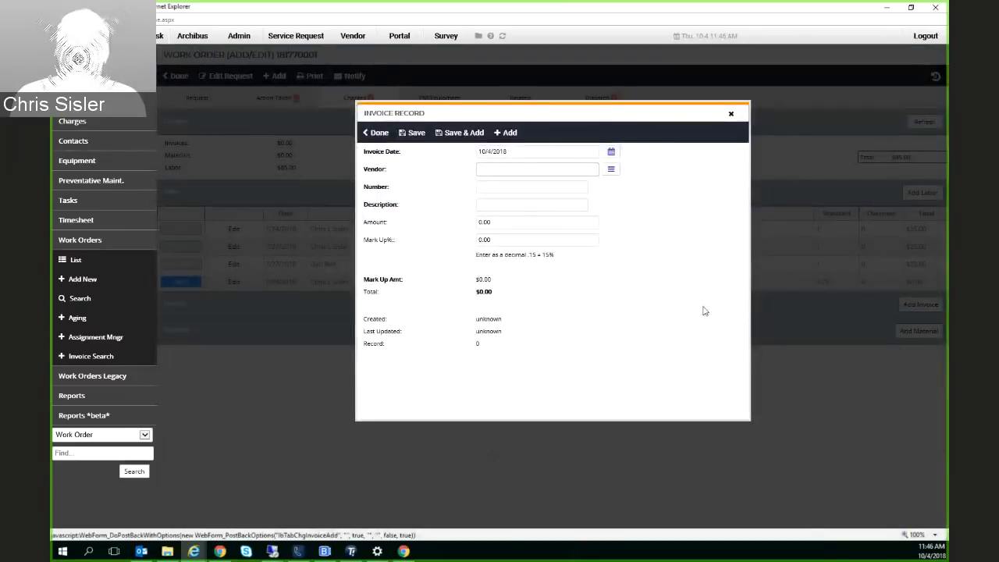
{"action": "left_click", "coordinate": [522, 154]}
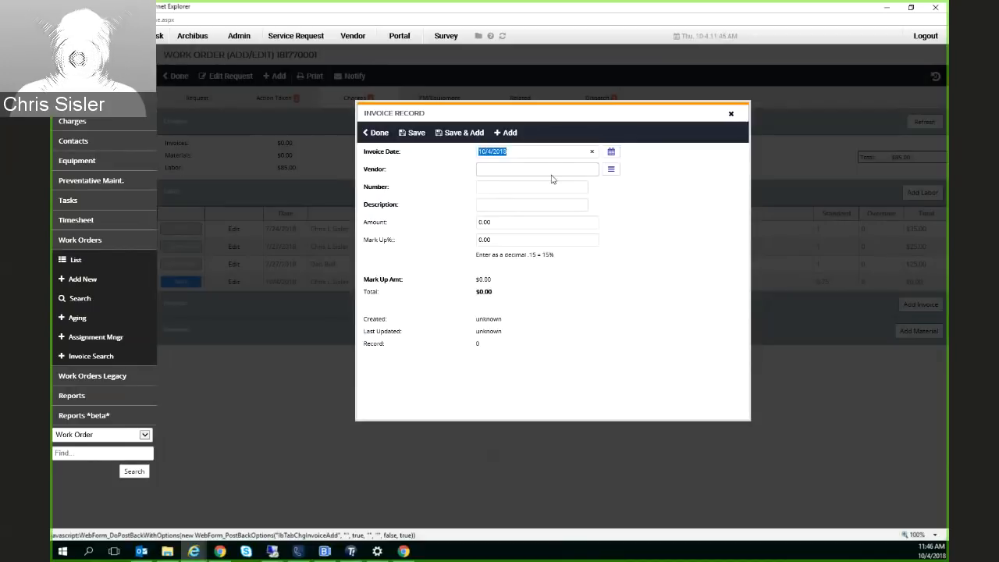
{"action": "left_click", "coordinate": [610, 171]}
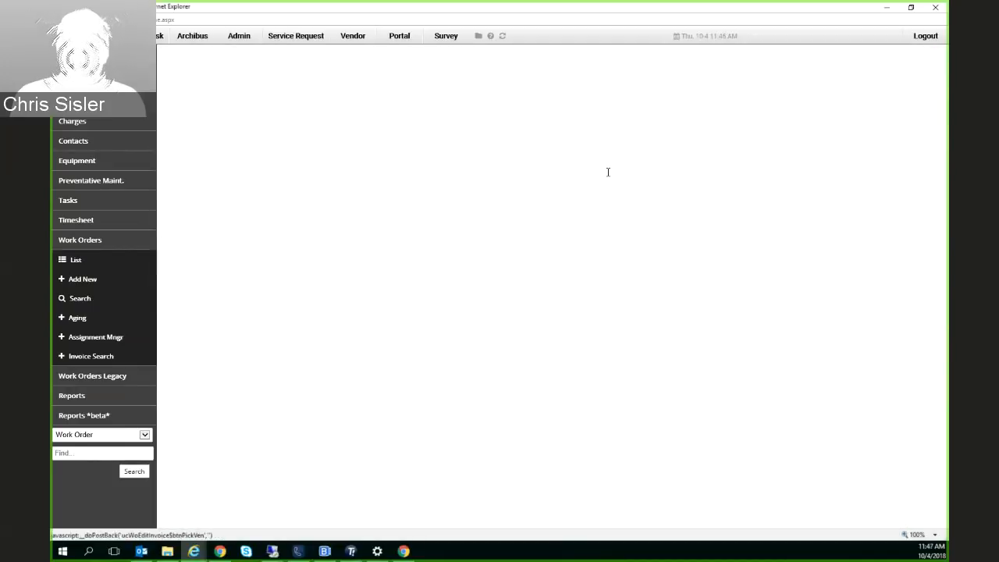
{"action": "left_click", "coordinate": [730, 114]}
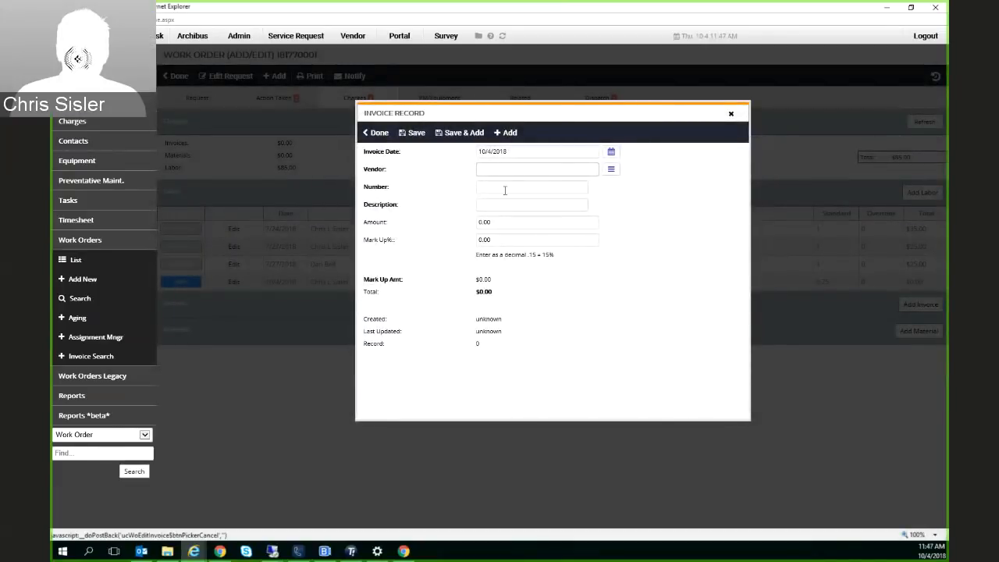
{"action": "left_click", "coordinate": [502, 206]}
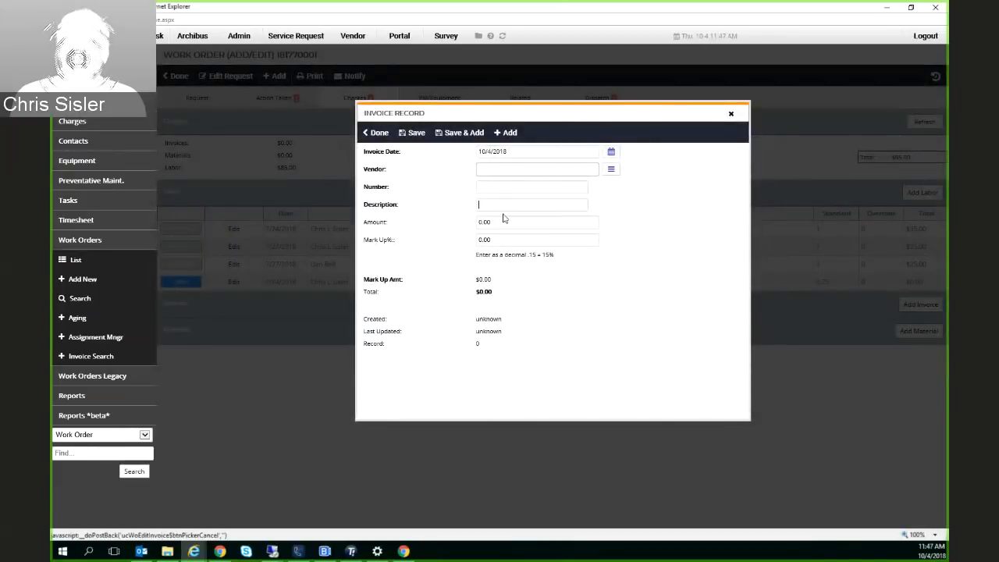
{"action": "left_click", "coordinate": [504, 222]}
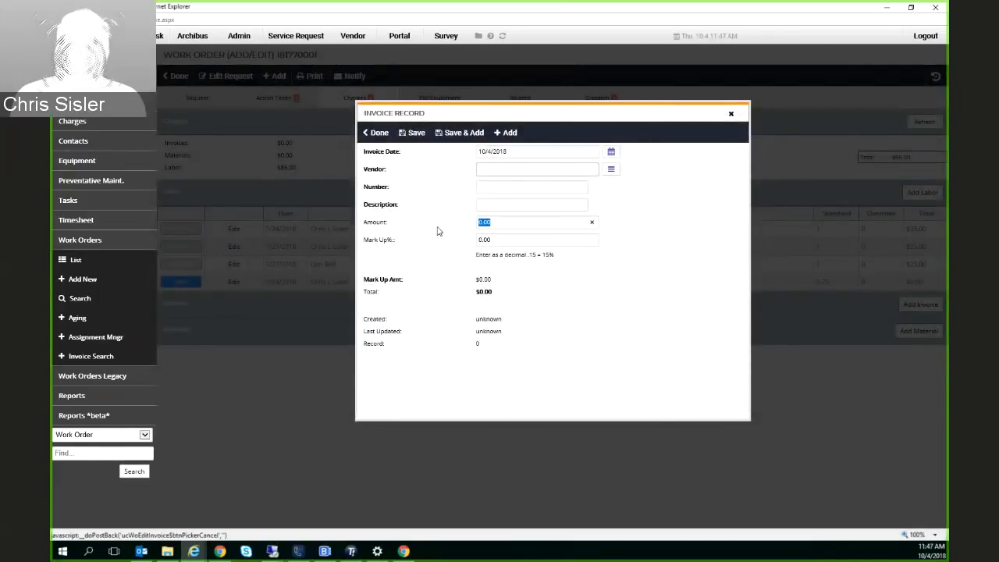
{"action": "left_click", "coordinate": [493, 239]}
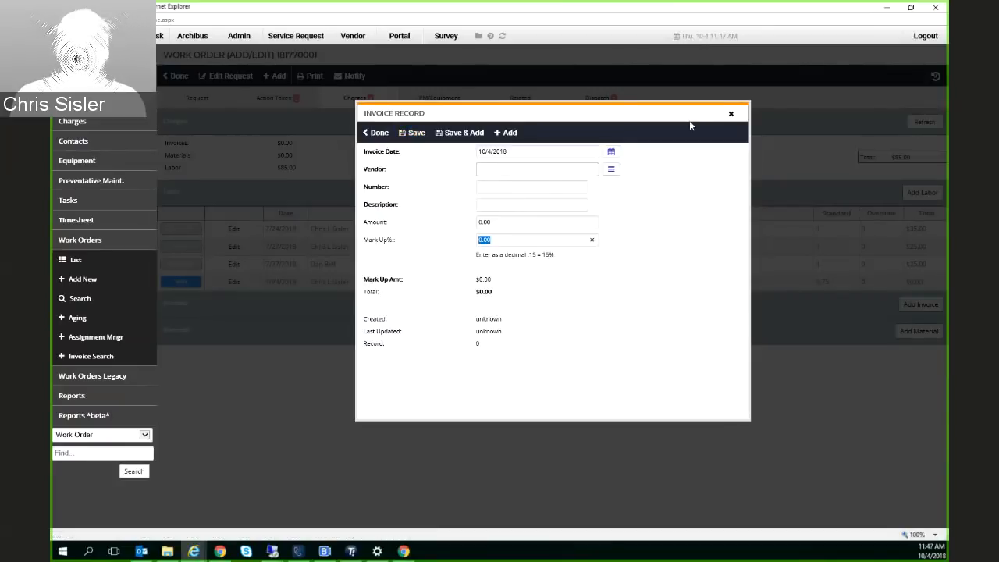
{"action": "left_click", "coordinate": [731, 117]}
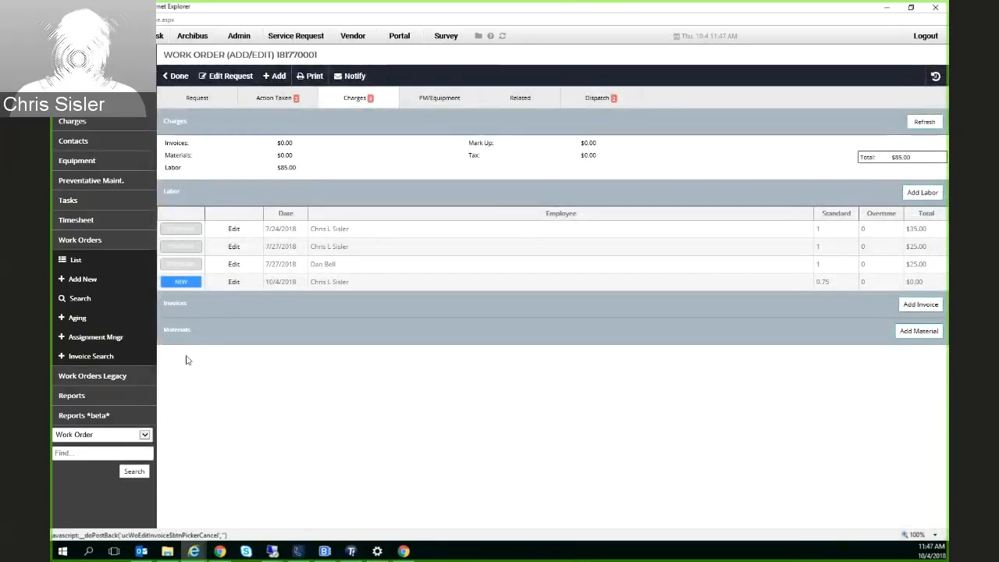
Start a material record, inspect its part picker, quantity and unit price fields, and close it without saving
{"action": "left_click", "coordinate": [921, 331]}
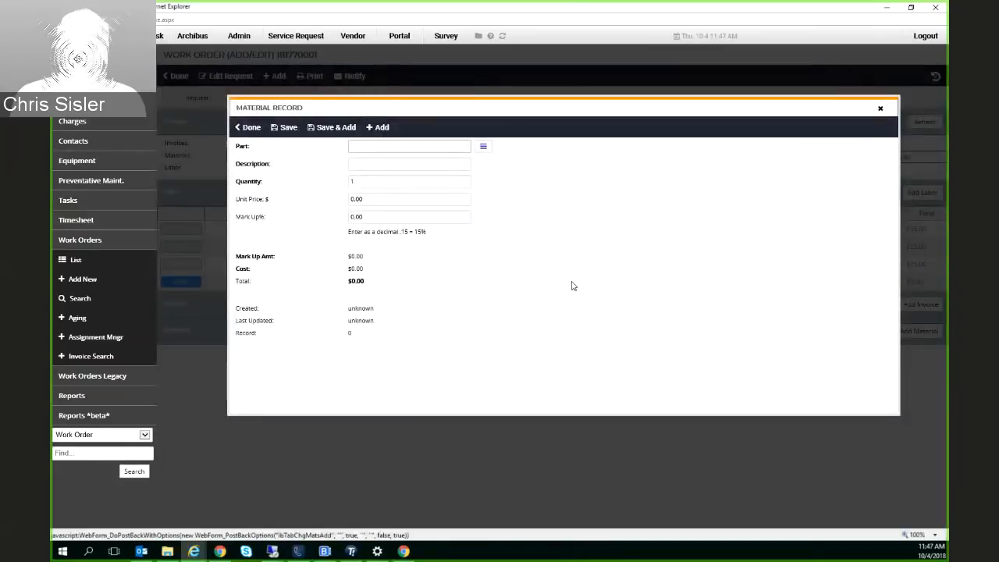
{"action": "left_click", "coordinate": [487, 147]}
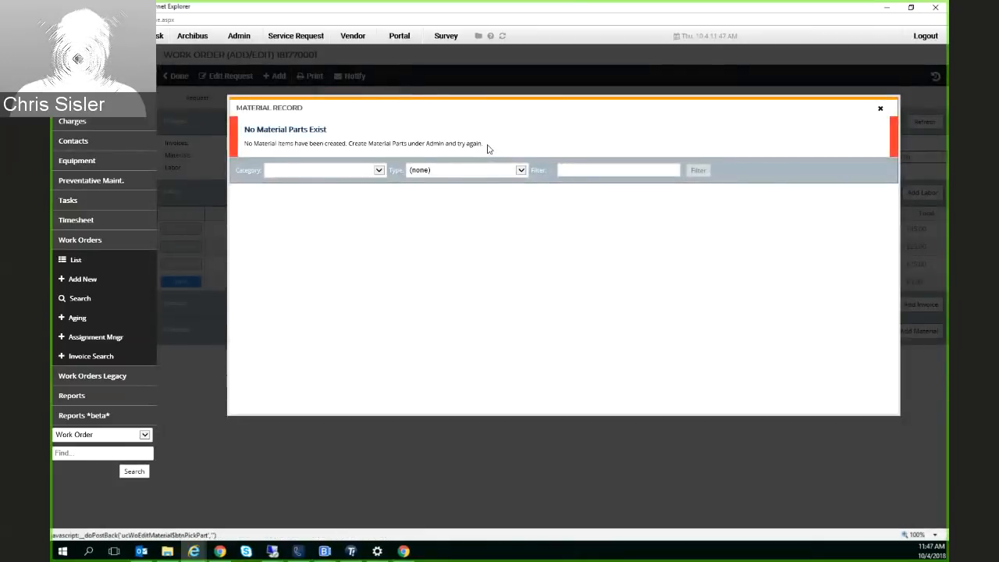
{"action": "left_click", "coordinate": [879, 117]}
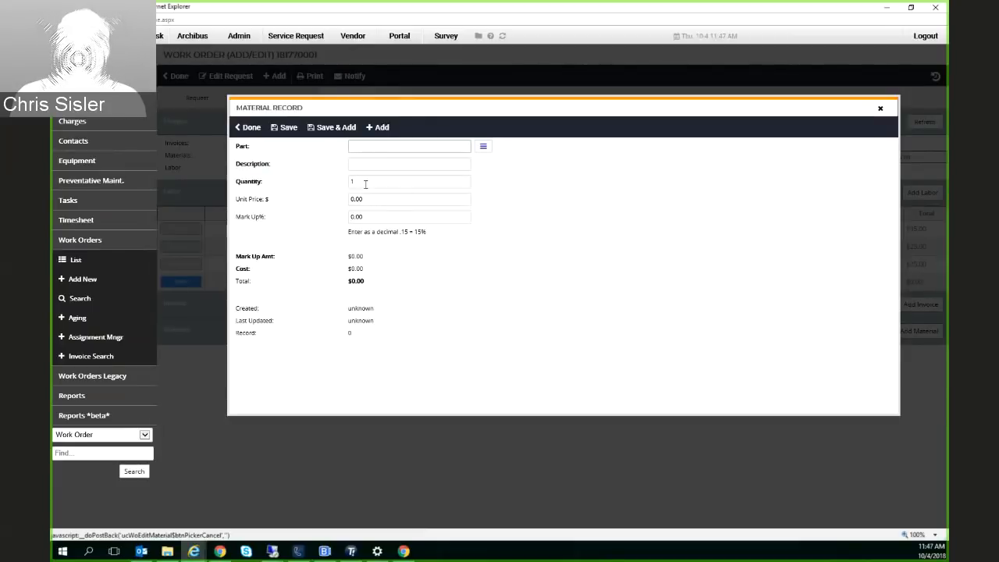
{"action": "left_click", "coordinate": [359, 184]}
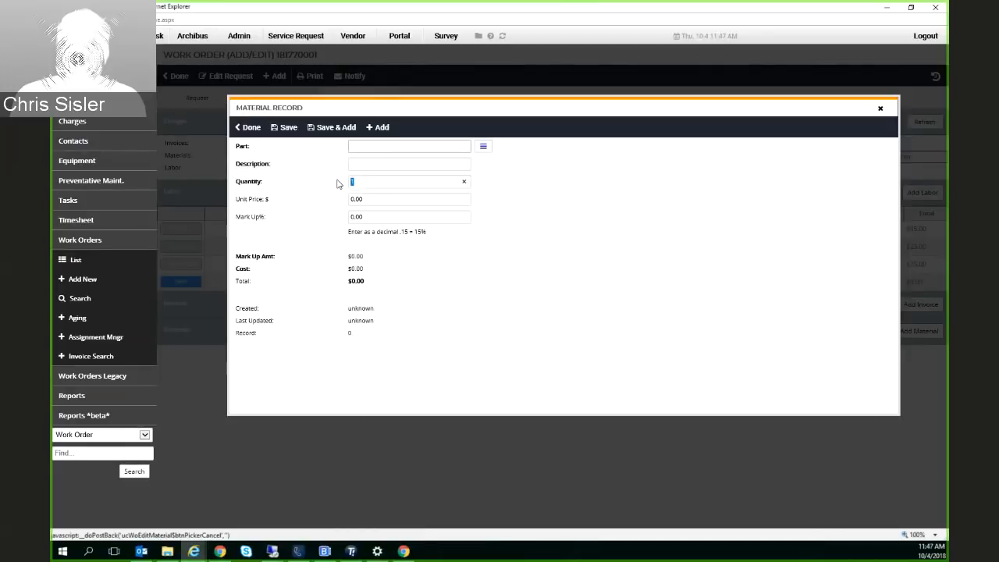
{"action": "left_click", "coordinate": [375, 200]}
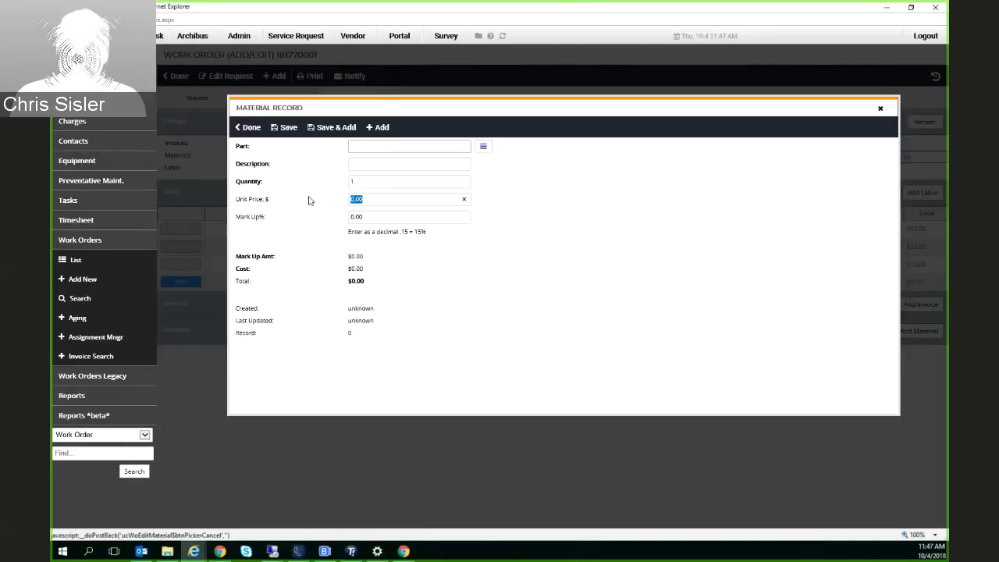
{"action": "left_click", "coordinate": [250, 128]}
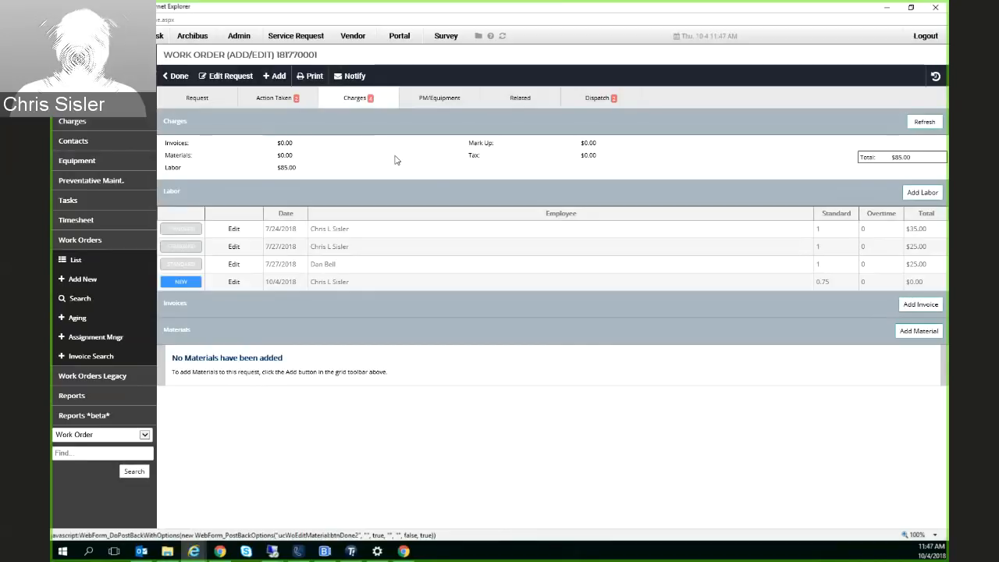
Attach the air handler unit AHU-1-01 to the work order's equipment
{"action": "left_click", "coordinate": [432, 102]}
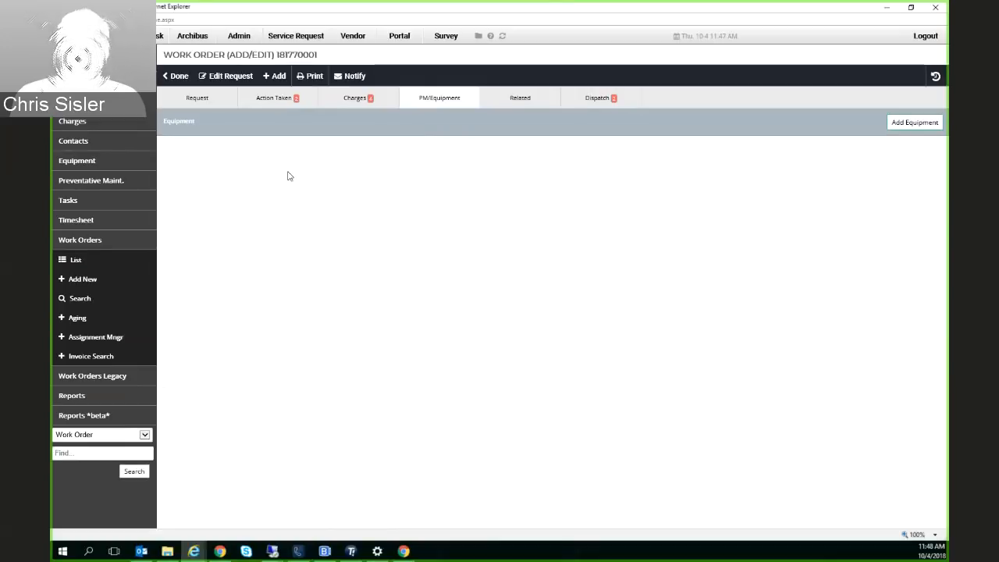
{"action": "left_click", "coordinate": [909, 127]}
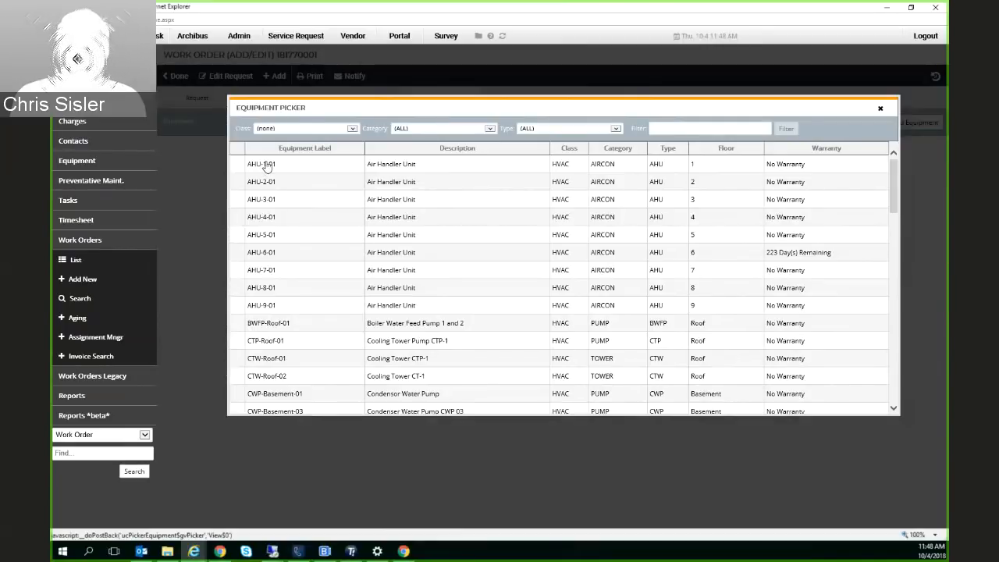
{"action": "left_click", "coordinate": [265, 165]}
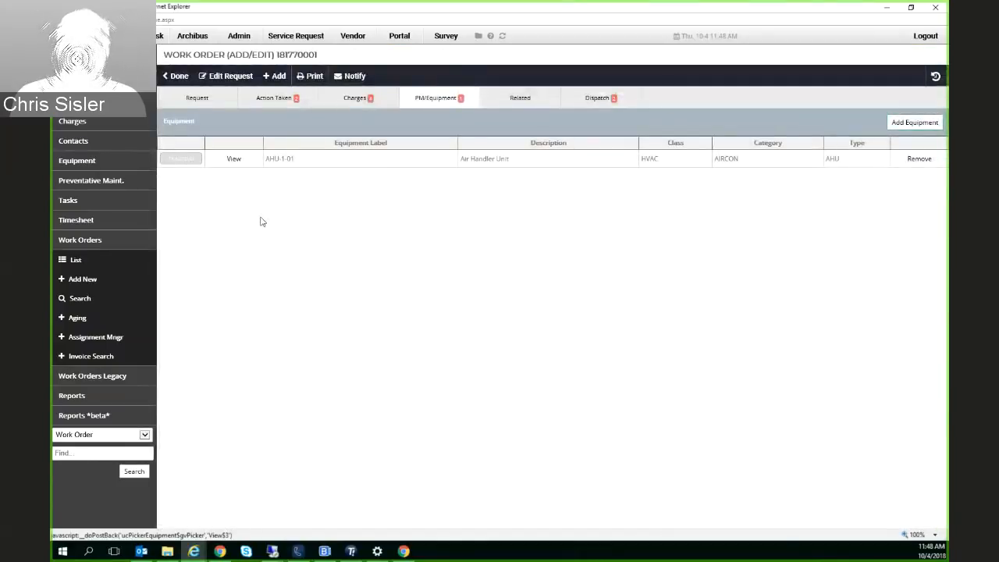
{"action": "double_click", "coordinate": [272, 166]}
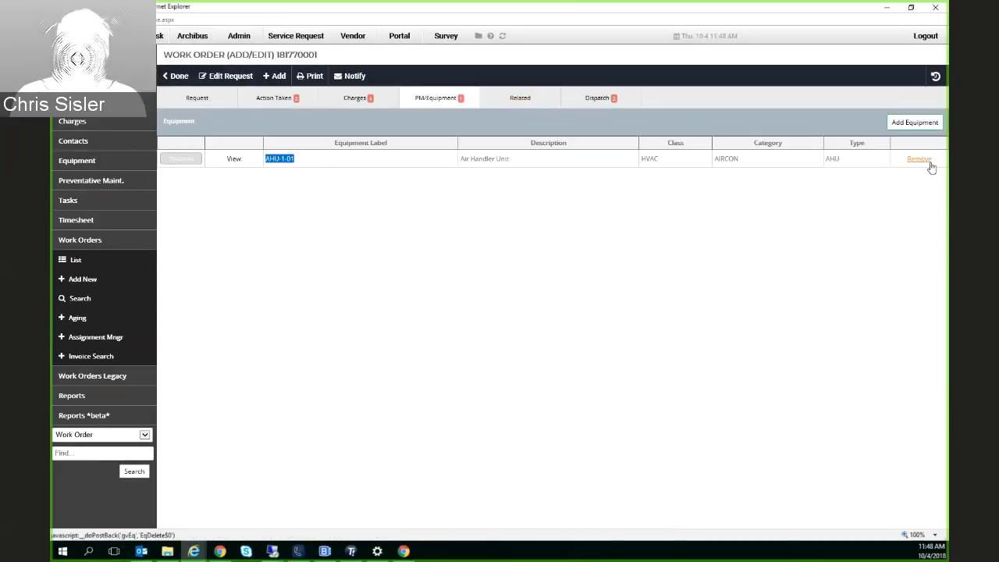
Examine the related work orders section and bring up its field for linking another work order
{"action": "left_click", "coordinate": [522, 102]}
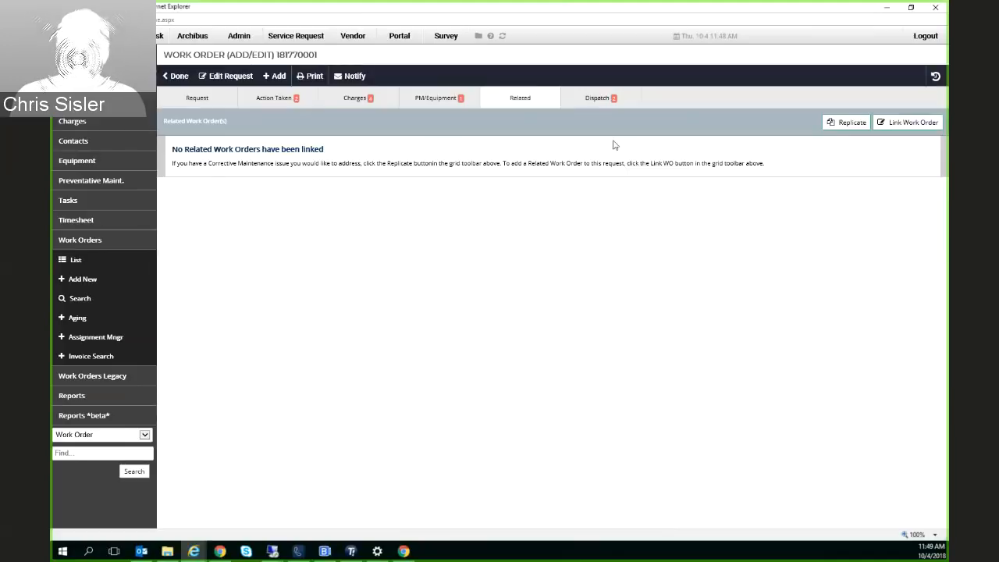
{"action": "left_click", "coordinate": [891, 125]}
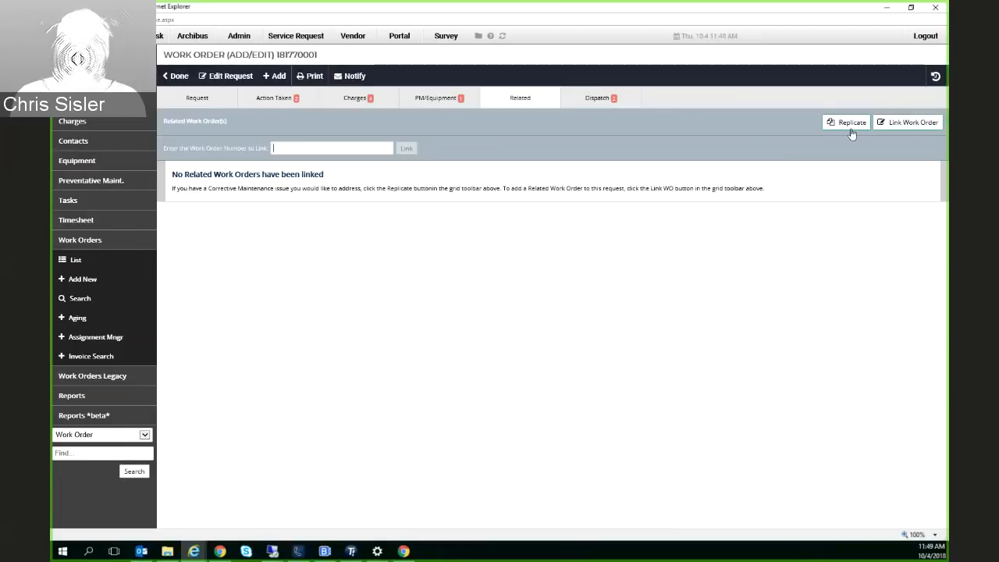
Review the work order's dispatch contacts, checking the assigned employee's first notification time and the requestor's entry
{"action": "left_click", "coordinate": [595, 99]}
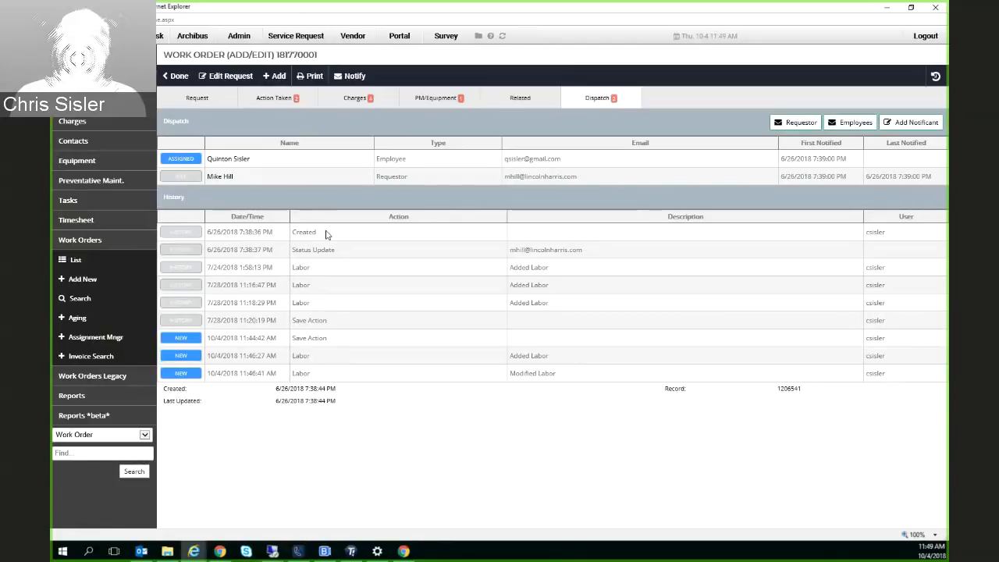
{"action": "left_click_drag", "start_coordinate": [251, 161], "coordinate": [190, 162]}
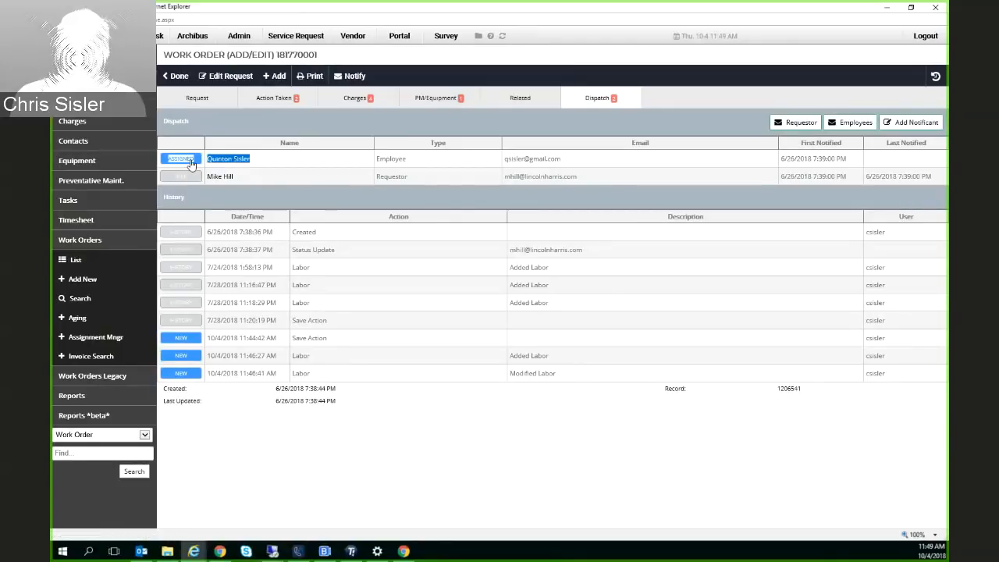
{"action": "left_click", "coordinate": [763, 161]}
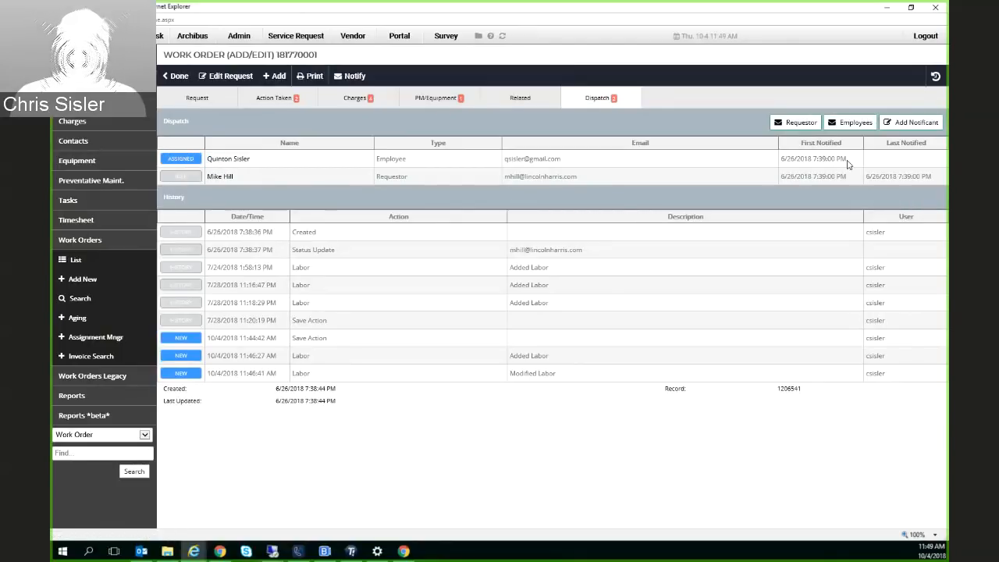
{"action": "left_click_drag", "start_coordinate": [848, 159], "coordinate": [779, 160]}
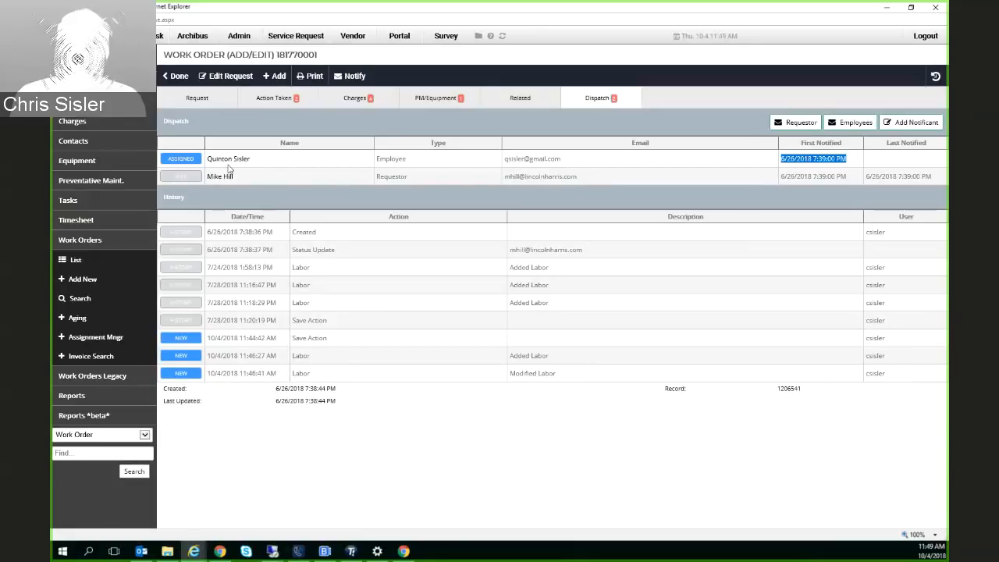
{"action": "left_click", "coordinate": [242, 180]}
{"action": "left_click_drag", "start_coordinate": [242, 180], "coordinate": [207, 180]}
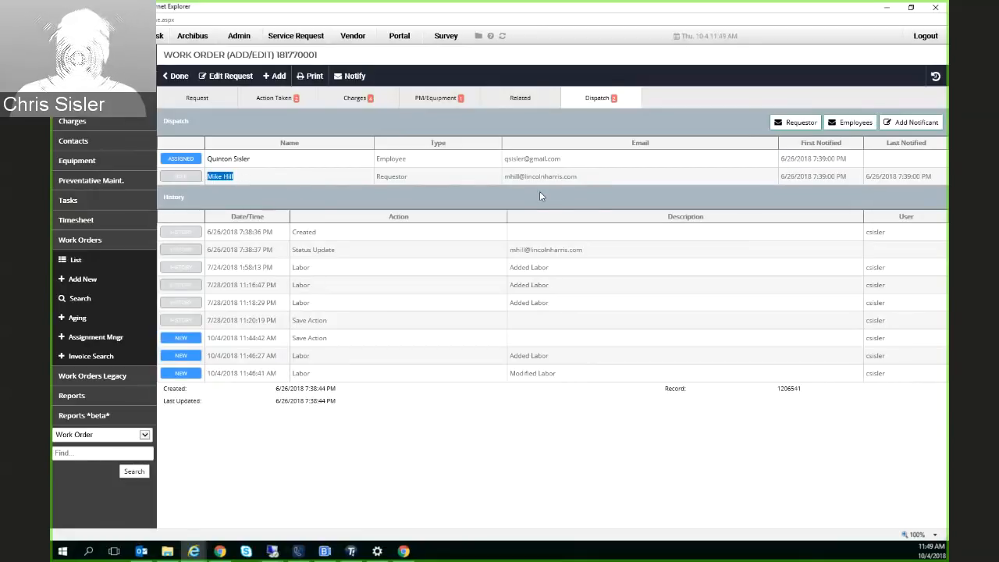
{"action": "left_click_drag", "start_coordinate": [429, 179], "coordinate": [364, 178]}
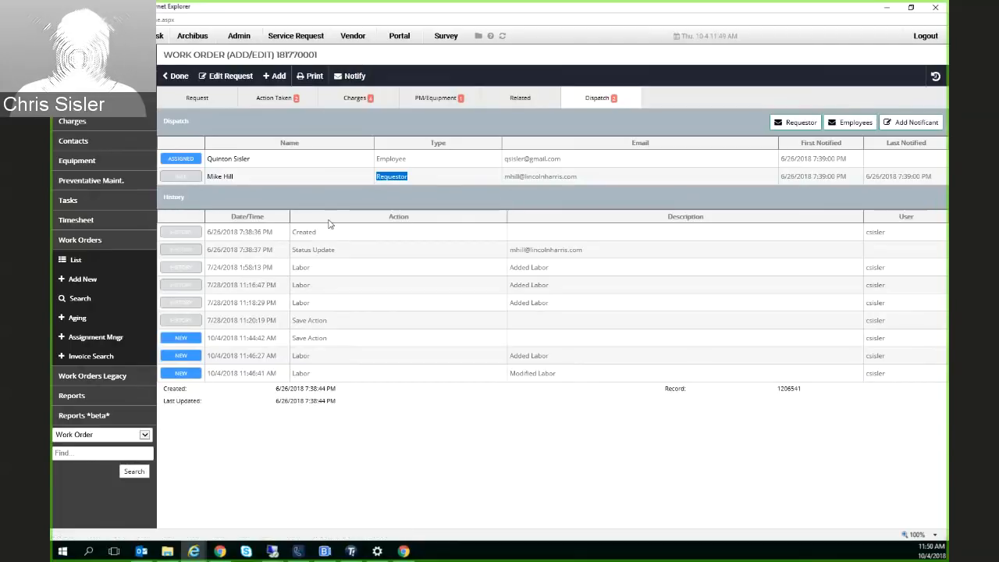
Read through the dispatch history, from the created and status update entries to the added and modified labor entries
{"action": "double_click", "coordinate": [301, 232]}
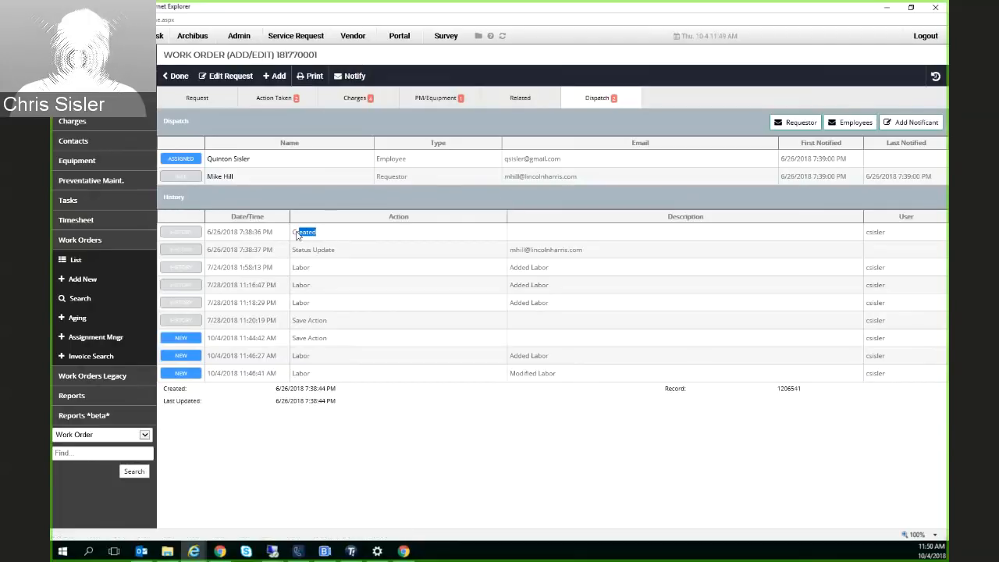
{"action": "left_click_drag", "start_coordinate": [332, 250], "coordinate": [282, 278]}
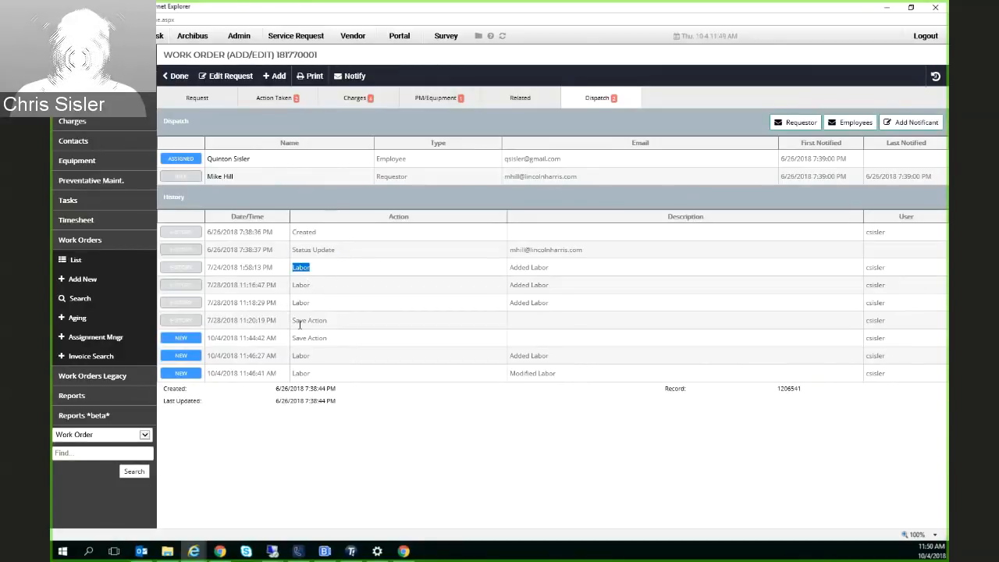
{"action": "left_click_drag", "start_coordinate": [320, 374], "coordinate": [293, 356]}
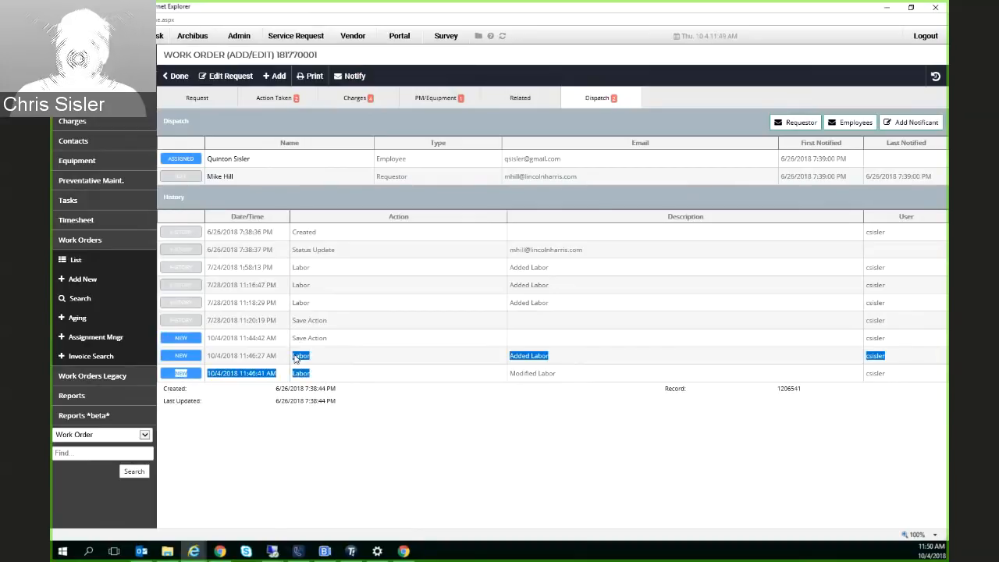
{"action": "left_click", "coordinate": [350, 414]}
{"action": "left_click_drag", "start_coordinate": [550, 357], "coordinate": [511, 378]}
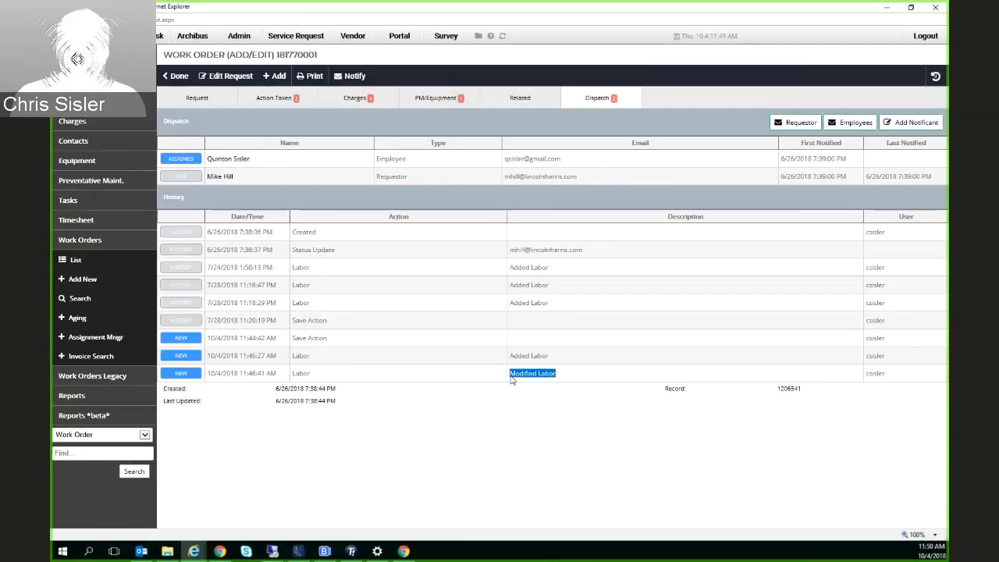
{"action": "left_click", "coordinate": [474, 250]}
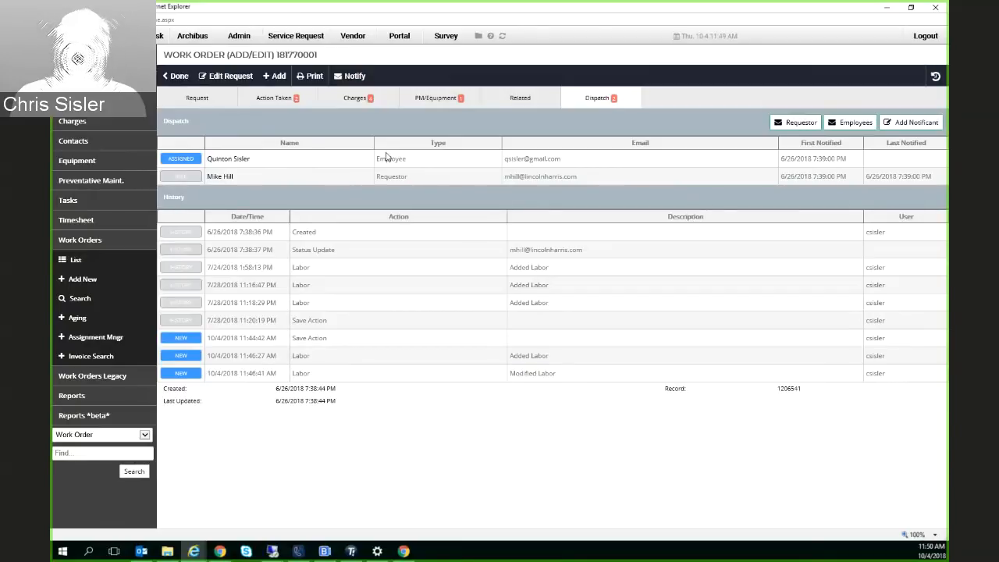
Open the work order's request for editing and check the choices available for its status and remark
{"action": "left_click", "coordinate": [222, 103]}
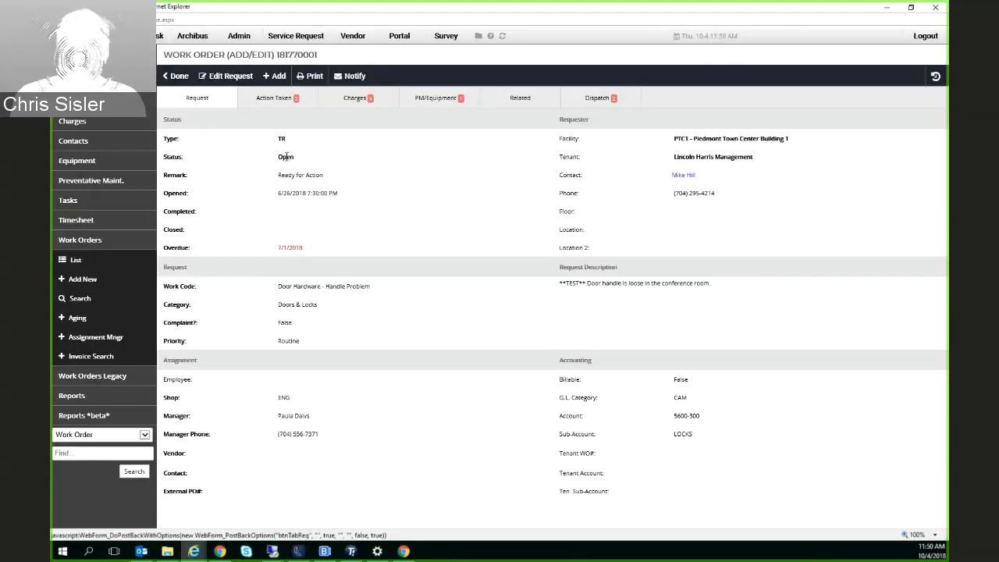
{"action": "left_click", "coordinate": [230, 86]}
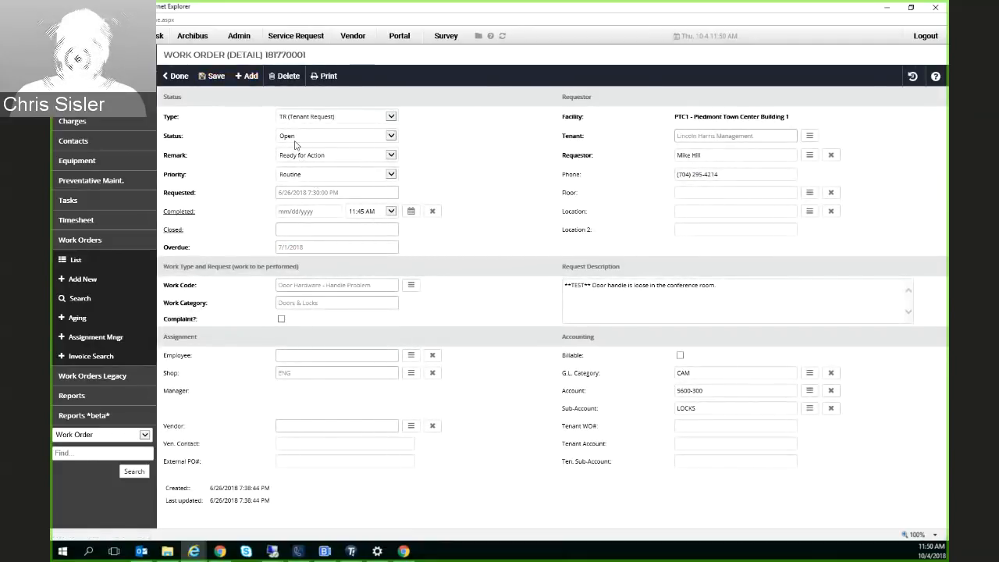
{"action": "left_click", "coordinate": [308, 140]}
{"action": "left_click", "coordinate": [449, 149]}
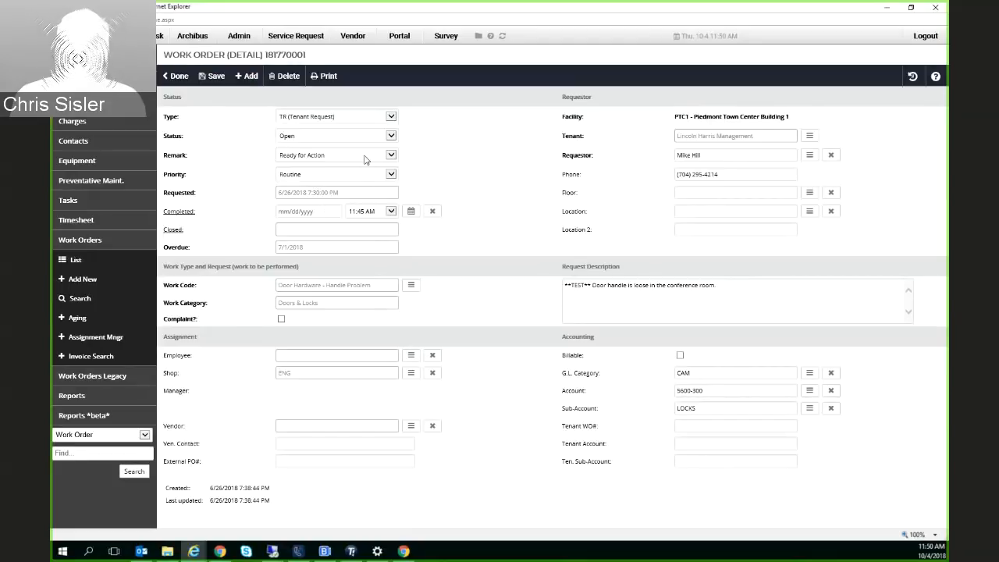
{"action": "left_click", "coordinate": [366, 159]}
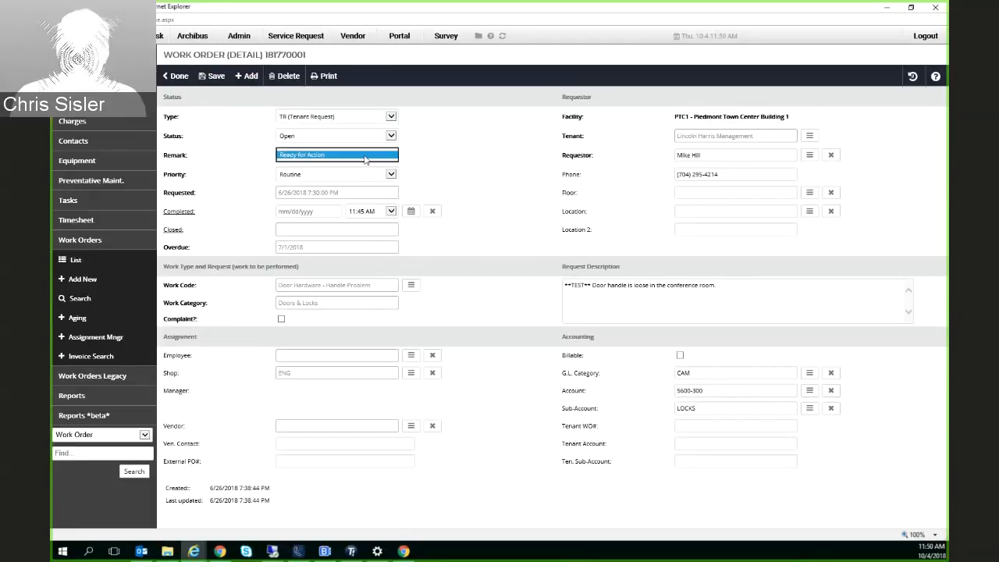
{"action": "left_click", "coordinate": [448, 158]}
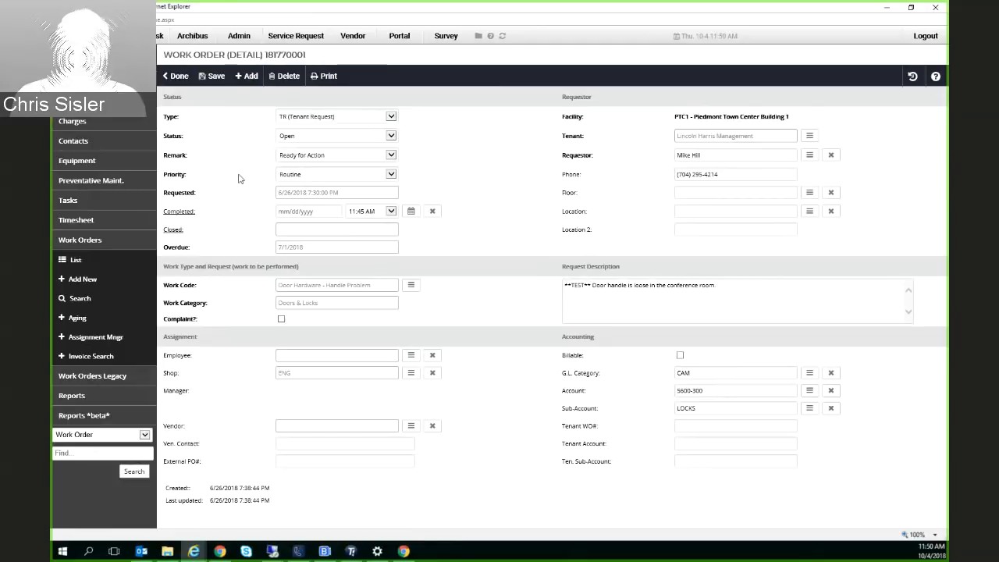
Stamp the request as completed on 10/4/2018 using the completion date shortcut, and leave the record without saving
{"action": "left_click", "coordinate": [177, 216]}
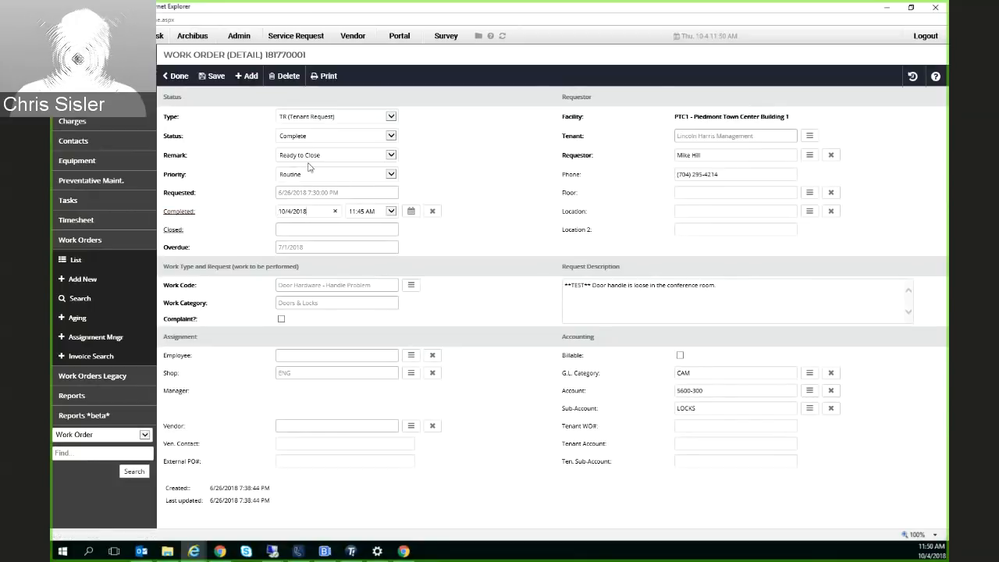
{"action": "left_click_drag", "start_coordinate": [312, 211], "coordinate": [229, 213]}
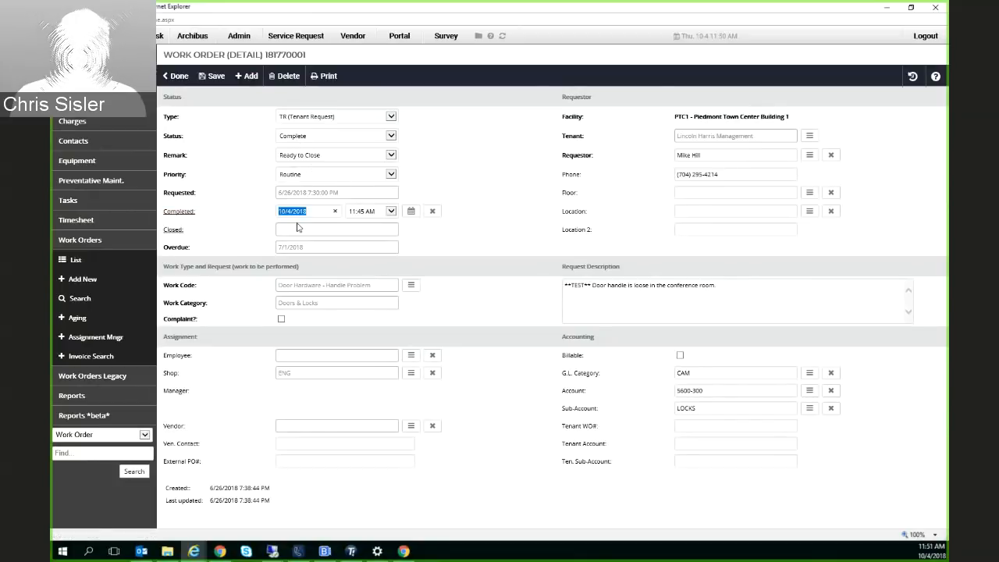
{"action": "left_click", "coordinate": [175, 76]}
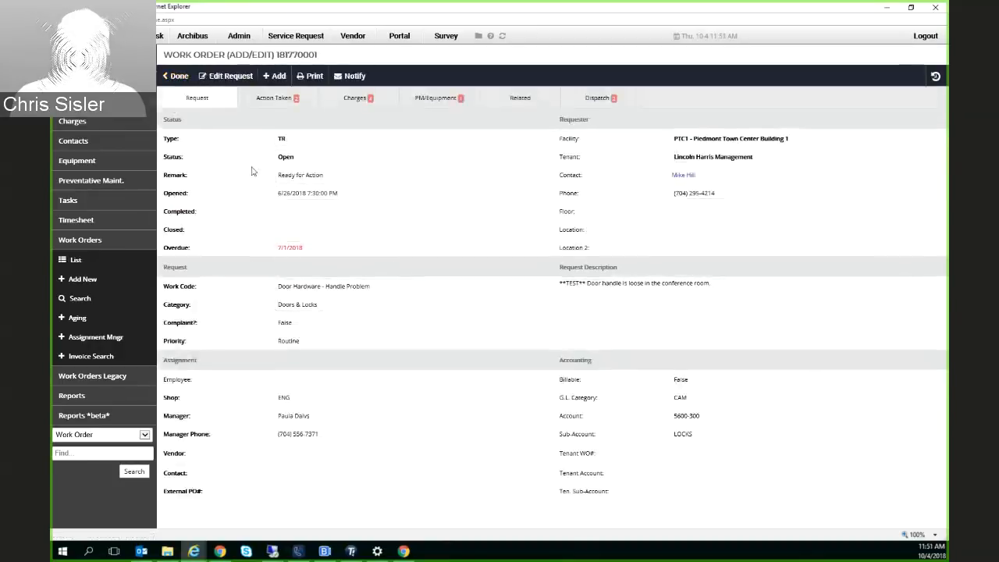
Set the work order's status to Complete with the completion date 10/4/2018, and save the request
{"action": "left_click", "coordinate": [225, 77]}
{"action": "left_click", "coordinate": [393, 136]}
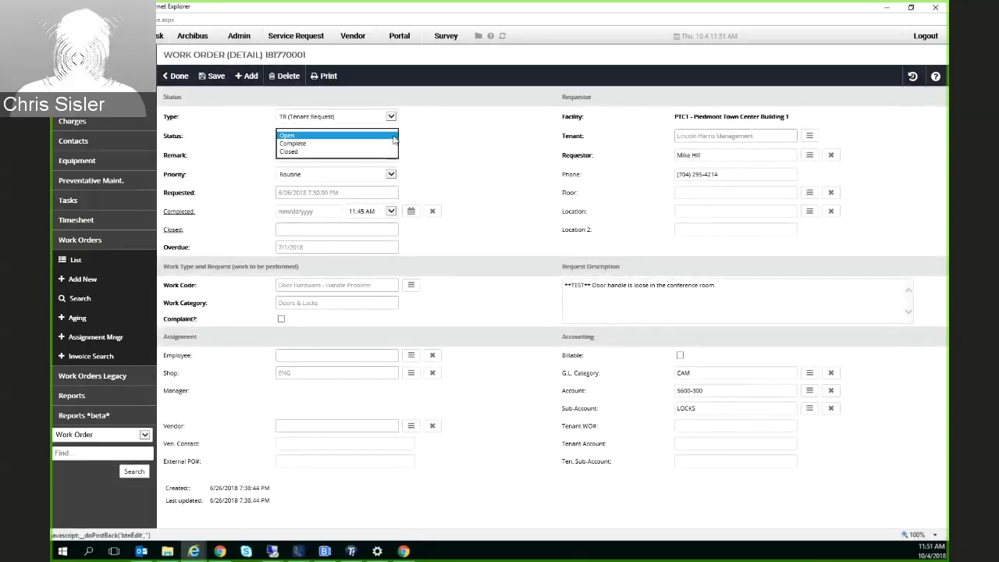
{"action": "left_click", "coordinate": [382, 144]}
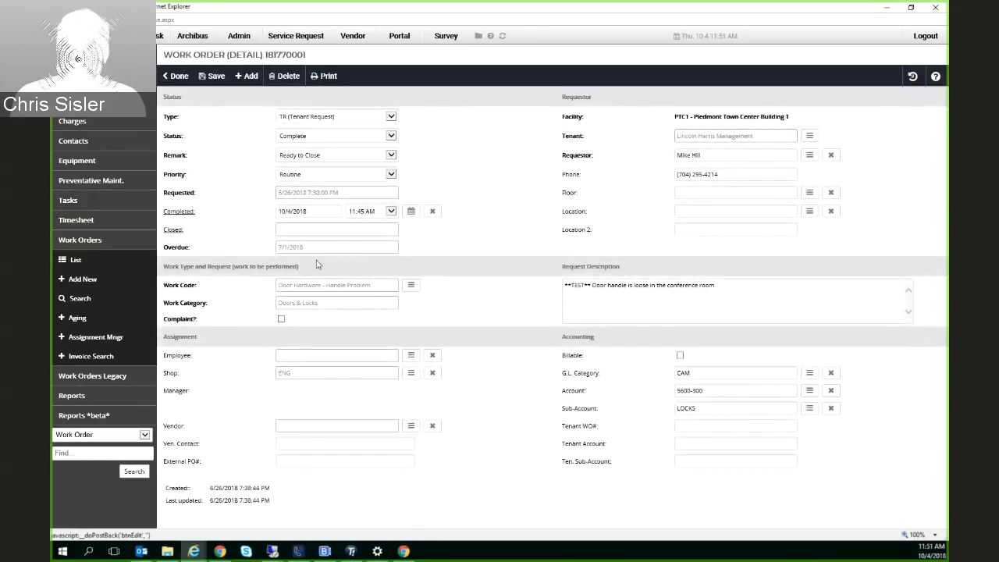
{"action": "left_click", "coordinate": [321, 213]}
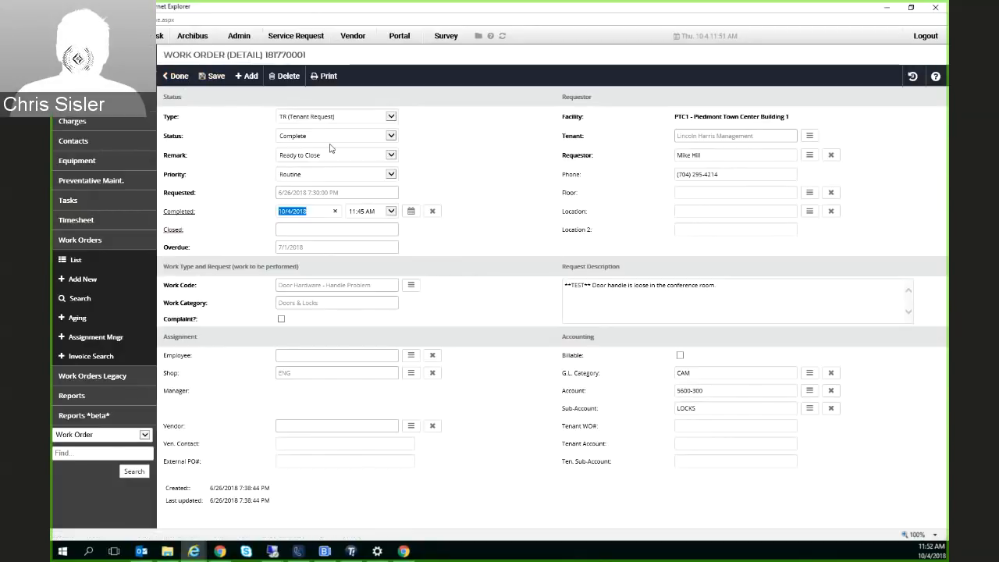
{"action": "left_click", "coordinate": [212, 76]}
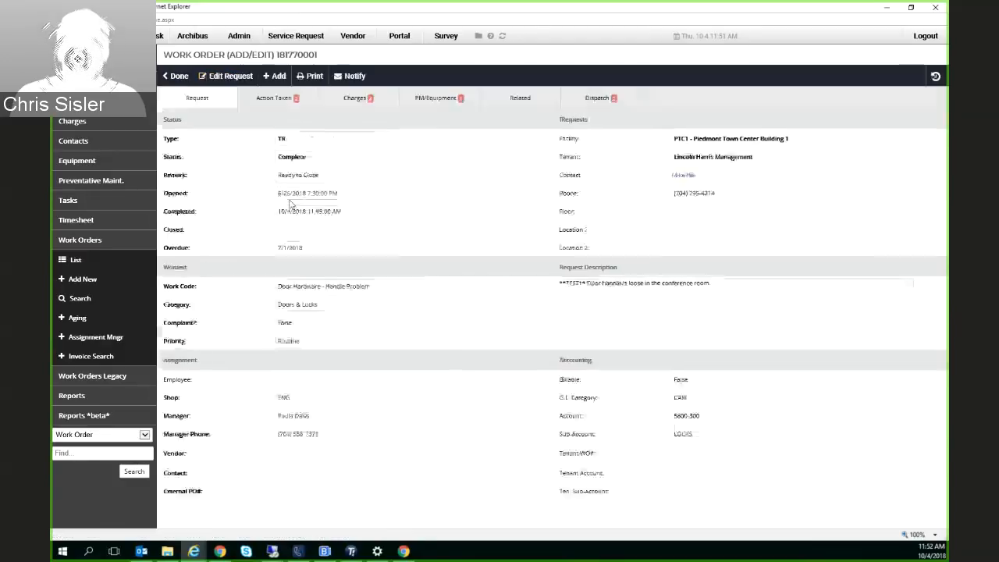
Check the work order's completed status and return to the list of work orders
{"action": "double_click", "coordinate": [312, 162]}
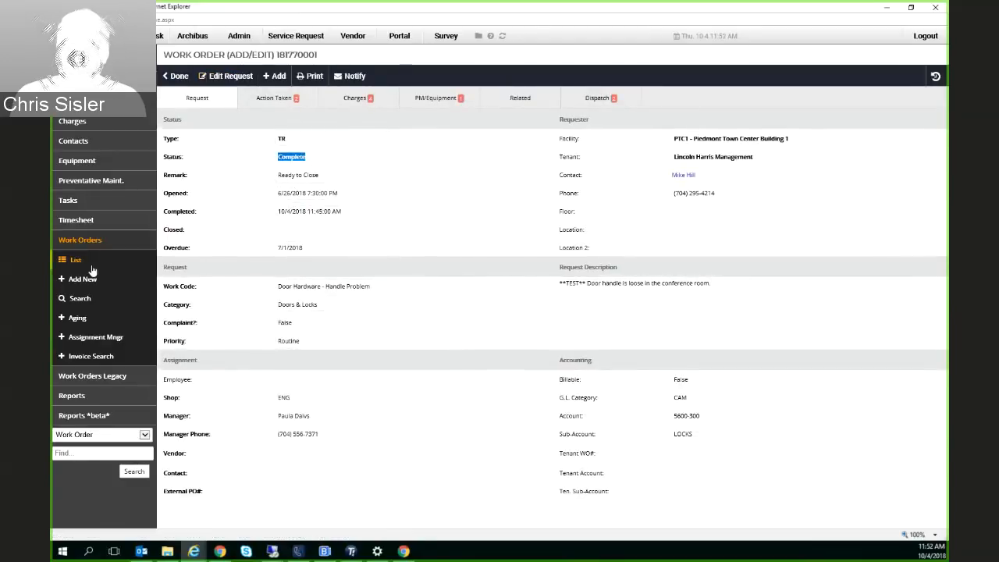
{"action": "left_click", "coordinate": [75, 261]}
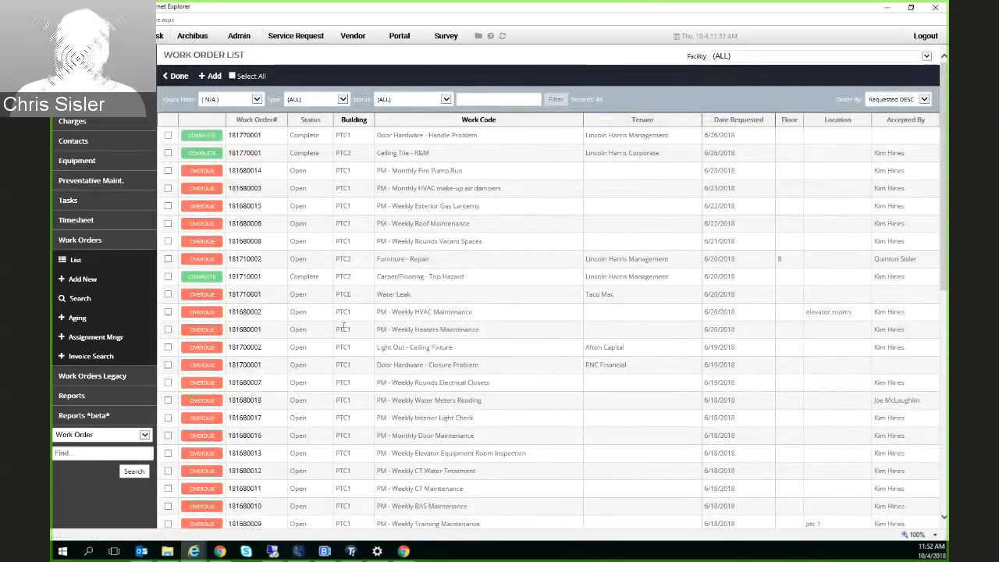
Start a new work order for tenant Lincoln Harris Management, with the Sr Property Manager as contact and floor 8 as the location
{"action": "left_click", "coordinate": [84, 281]}
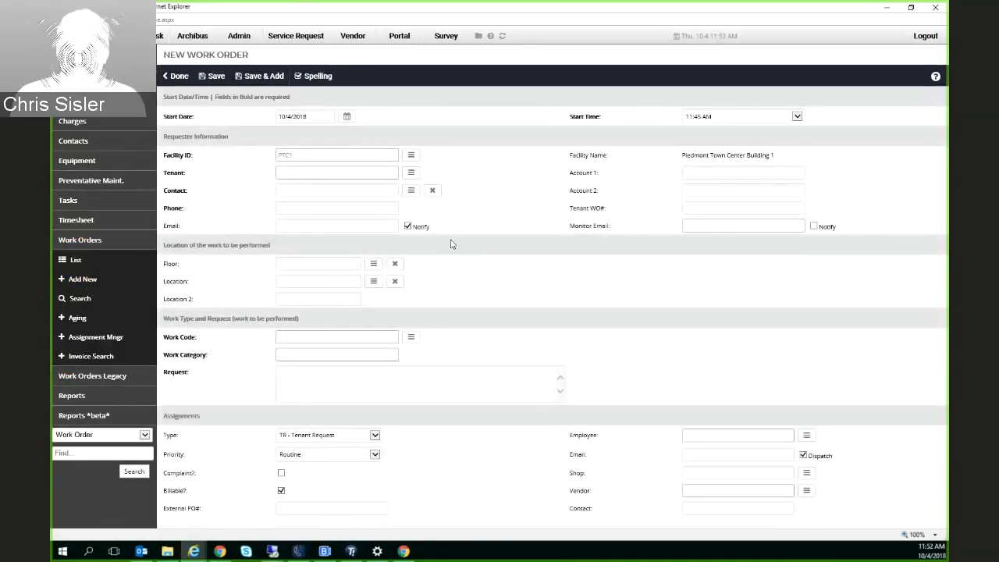
{"action": "left_click", "coordinate": [411, 179]}
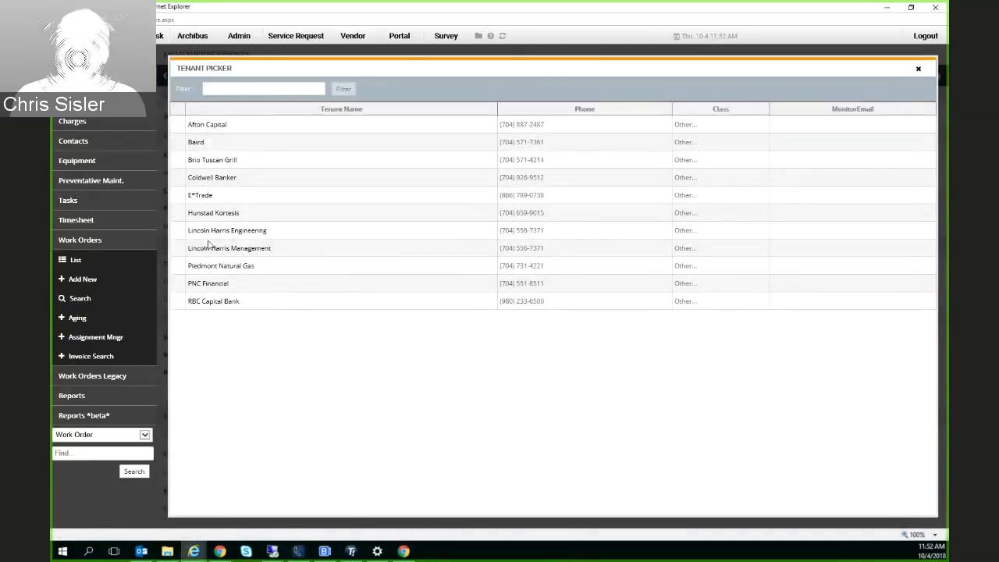
{"action": "left_click", "coordinate": [354, 236]}
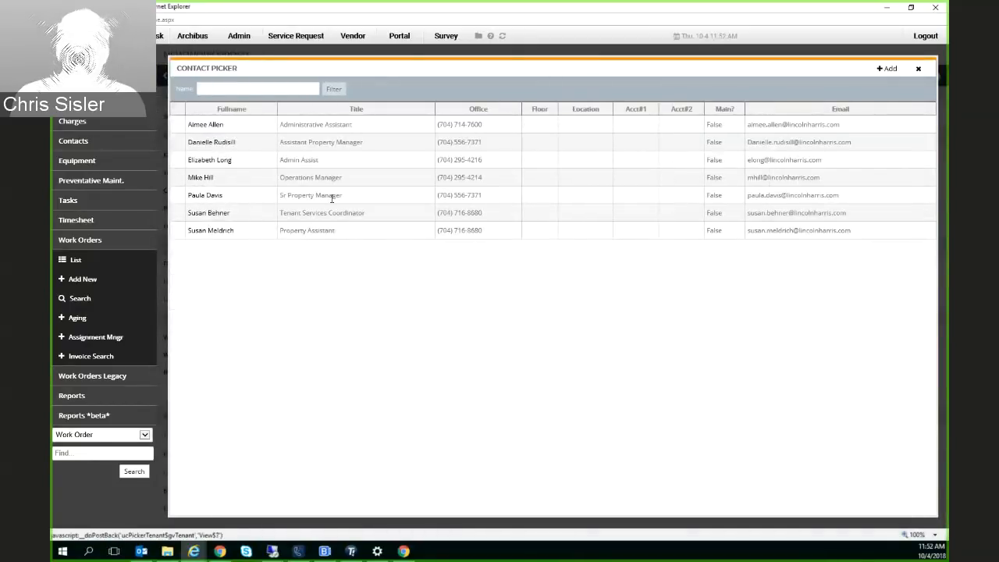
{"action": "left_click", "coordinate": [222, 195]}
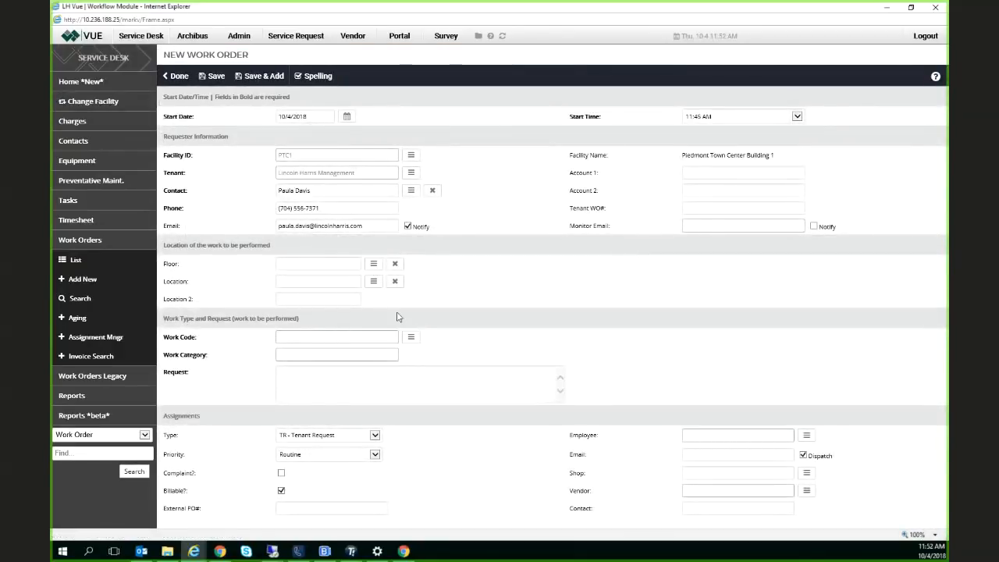
{"action": "left_click", "coordinate": [373, 264]}
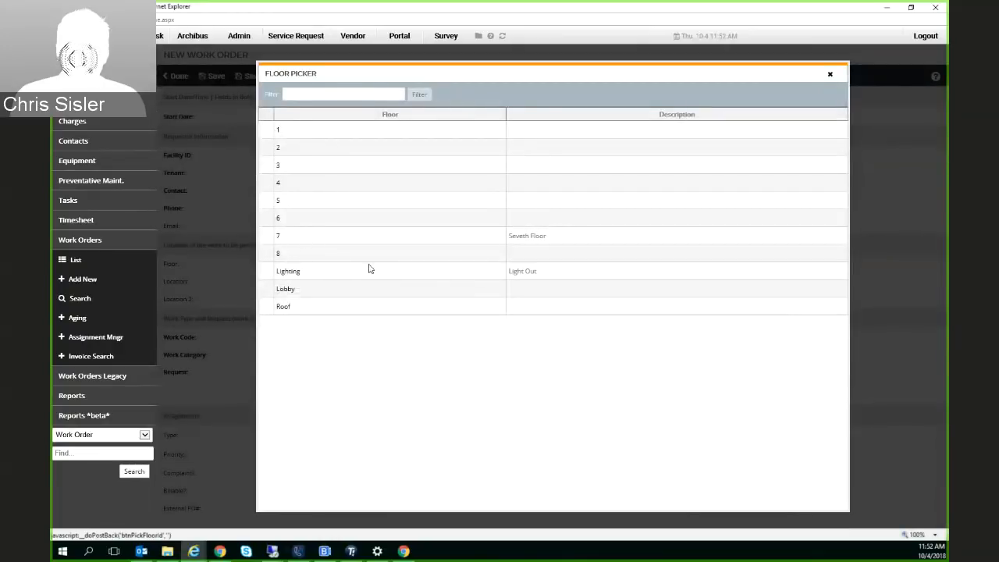
{"action": "left_click", "coordinate": [278, 255]}
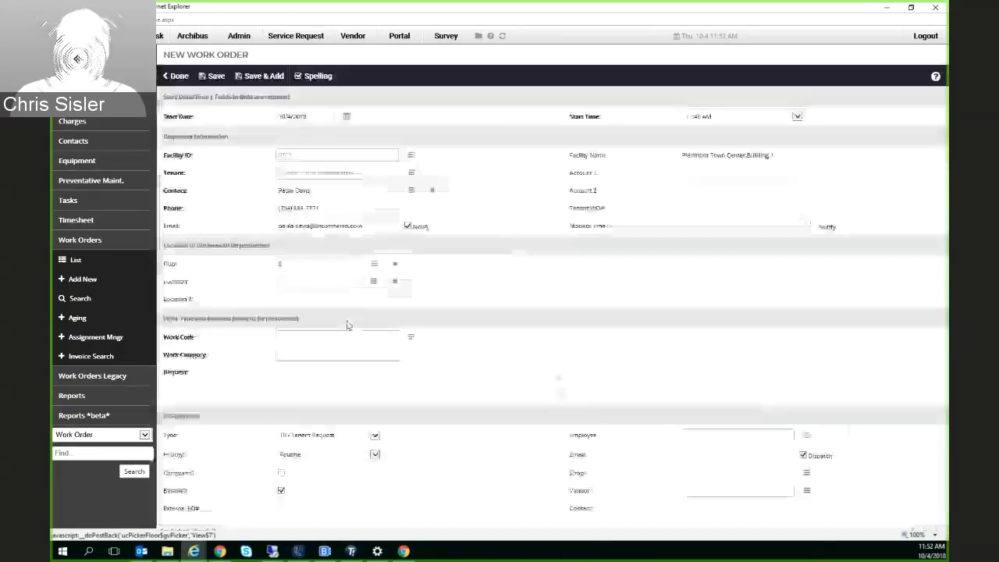
Set the work code to Carpet/Flooring - Cleaning Request and describe the request as "Coffee spilled on the carpet"
{"action": "left_click", "coordinate": [411, 338]}
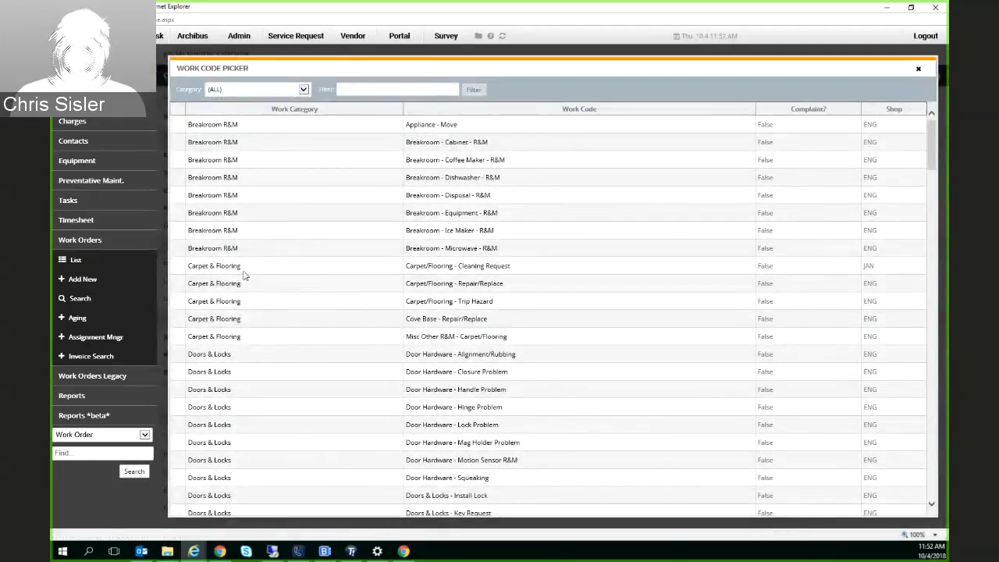
{"action": "left_click", "coordinate": [490, 270]}
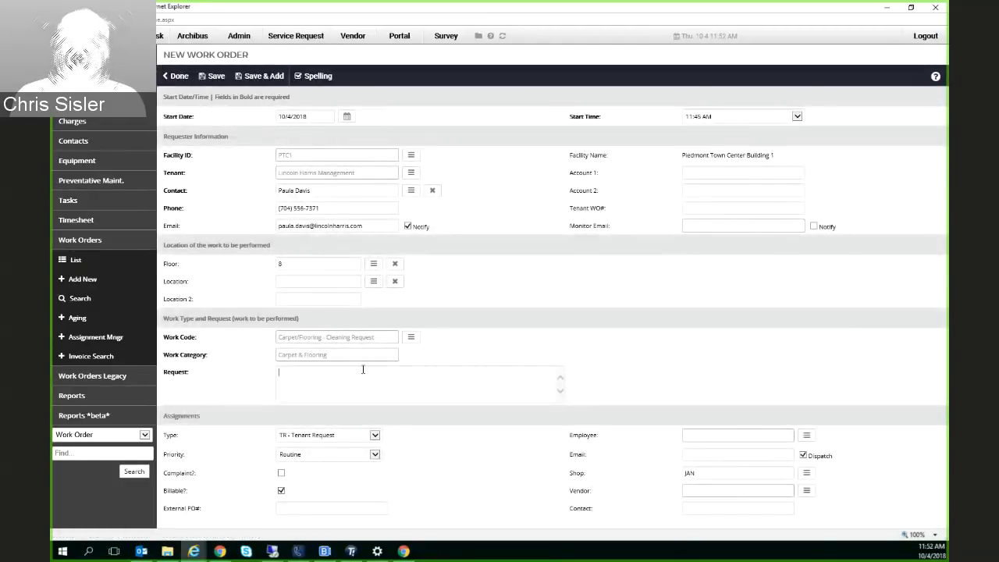
{"action": "type", "text": "Coffe"}
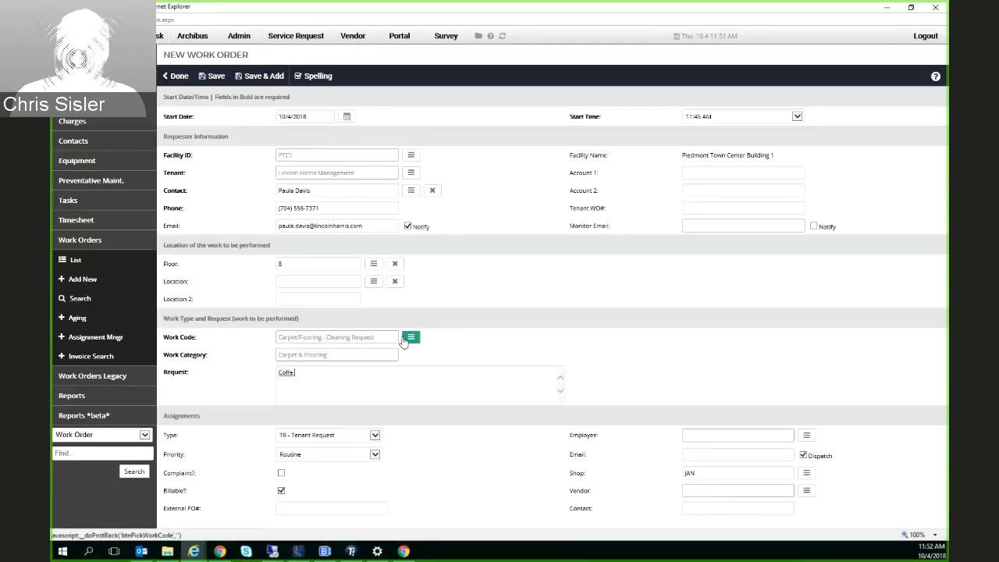
{"action": "type", "text": "e spilled"}
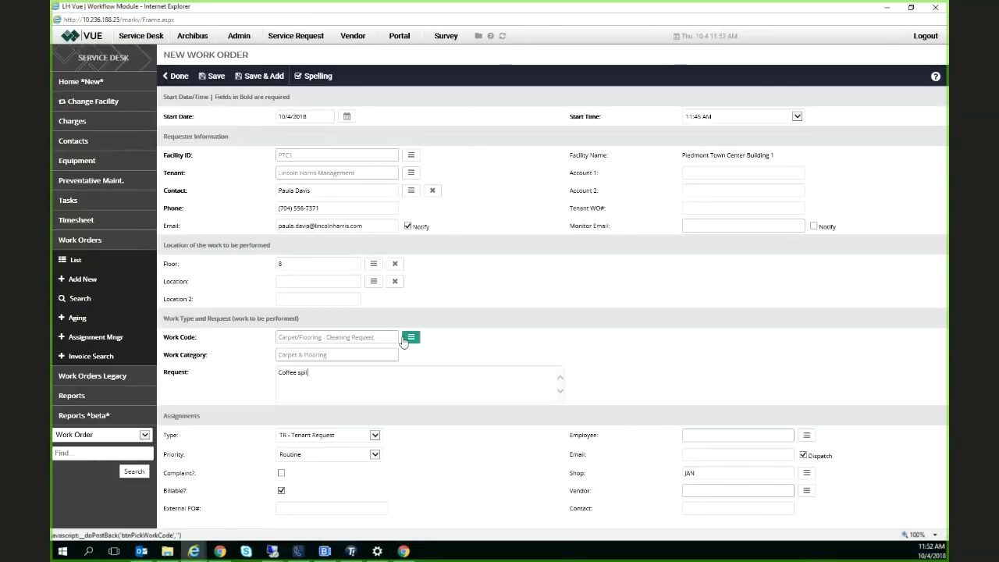
{"action": "type", "text": " on the carpet"}
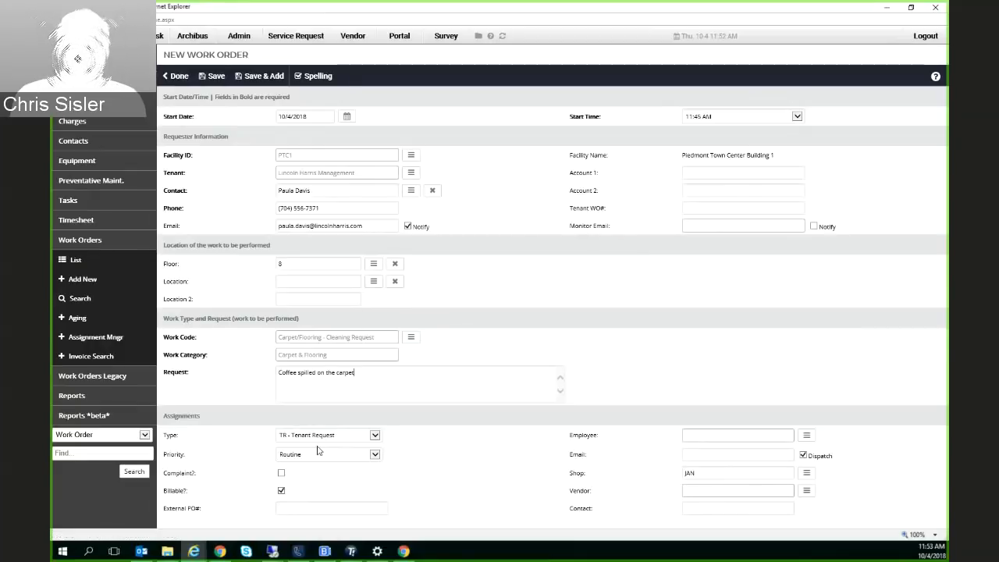
Make the new work order non-billable, check its assigned shop, and save it
{"action": "left_click", "coordinate": [281, 491]}
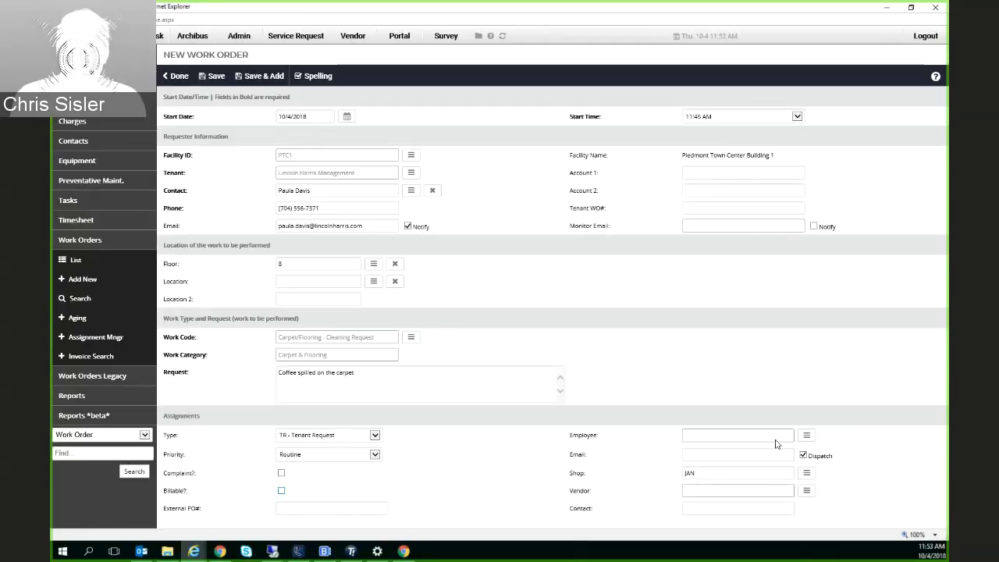
{"action": "left_click", "coordinate": [706, 474]}
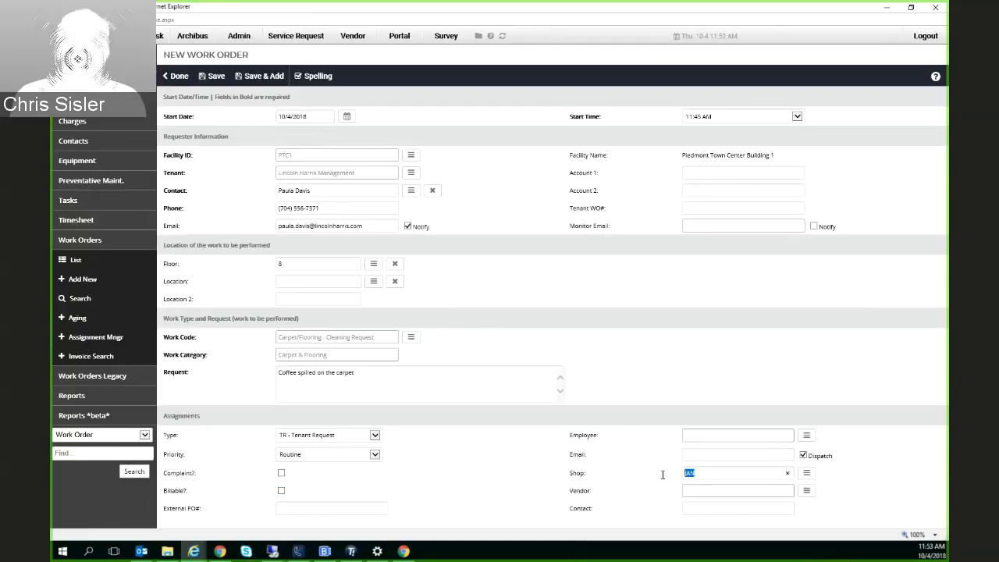
{"action": "left_click", "coordinate": [705, 473]}
{"action": "left_click_drag", "start_coordinate": [705, 473], "coordinate": [658, 479]}
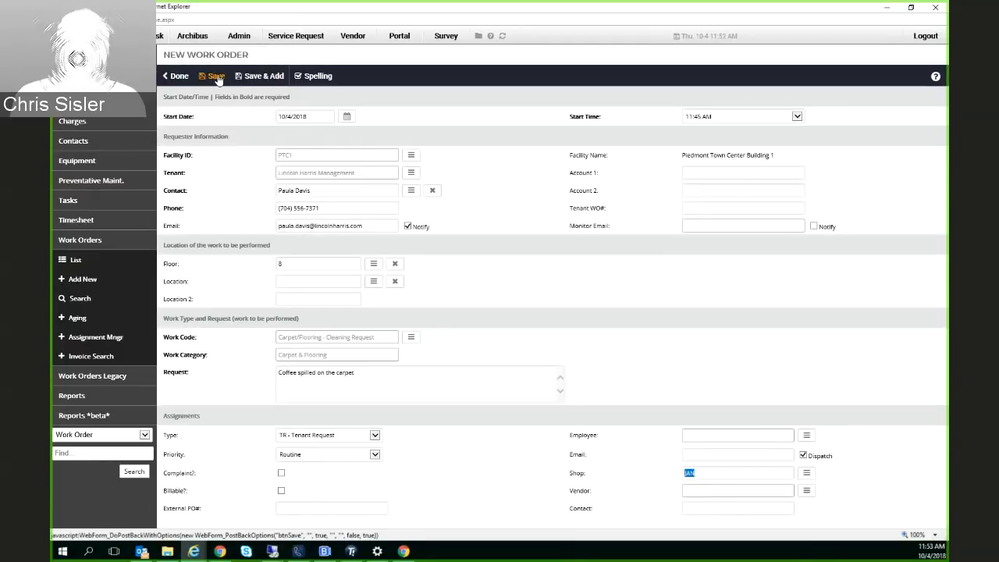
{"action": "left_click", "coordinate": [216, 77]}
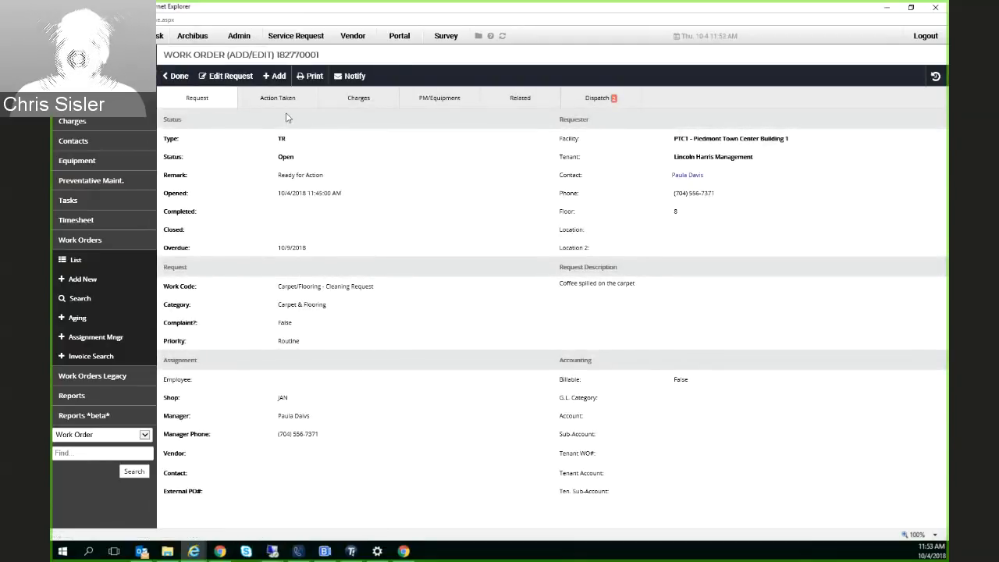
Review the new work order's dispatch notifications and history entries, its actions taken, and its request details
{"action": "left_click", "coordinate": [591, 100]}
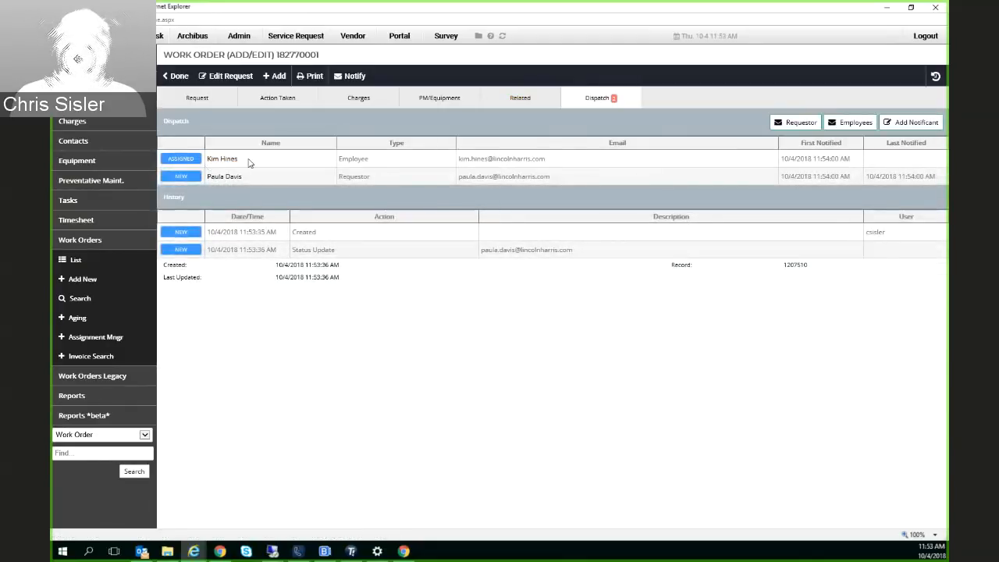
{"action": "double_click", "coordinate": [212, 166]}
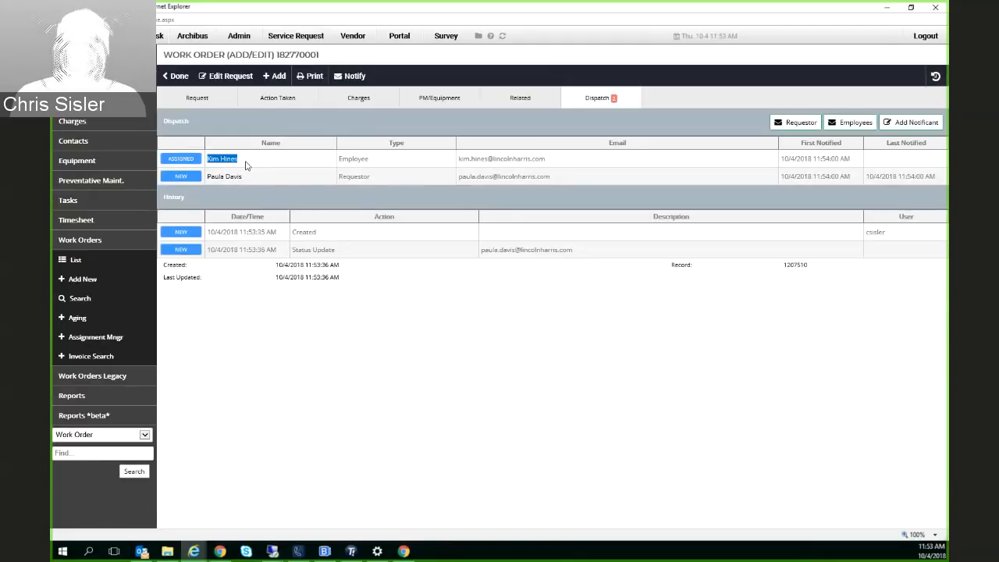
{"action": "triple_click", "coordinate": [846, 158]}
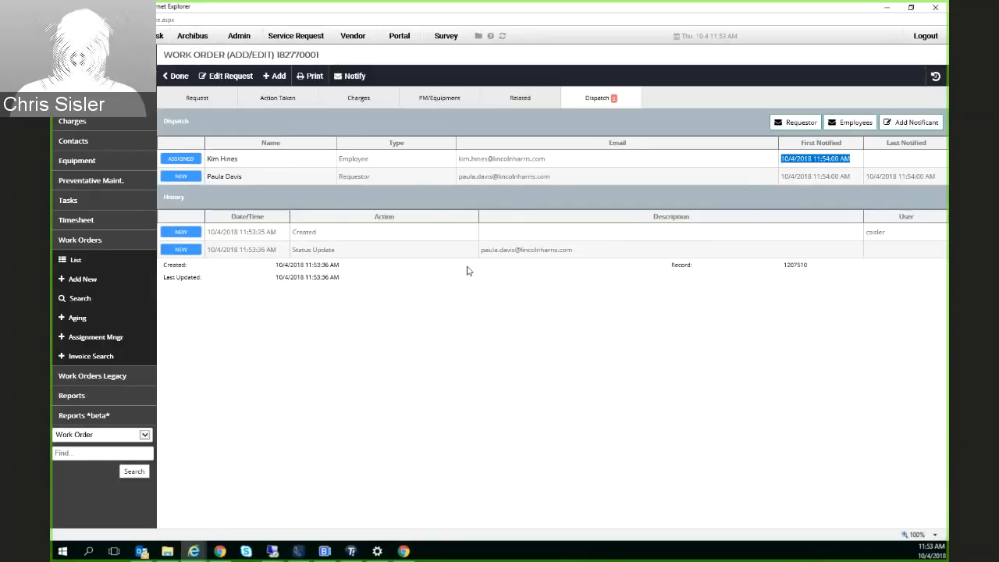
{"action": "left_click_drag", "start_coordinate": [210, 232], "coordinate": [316, 233]}
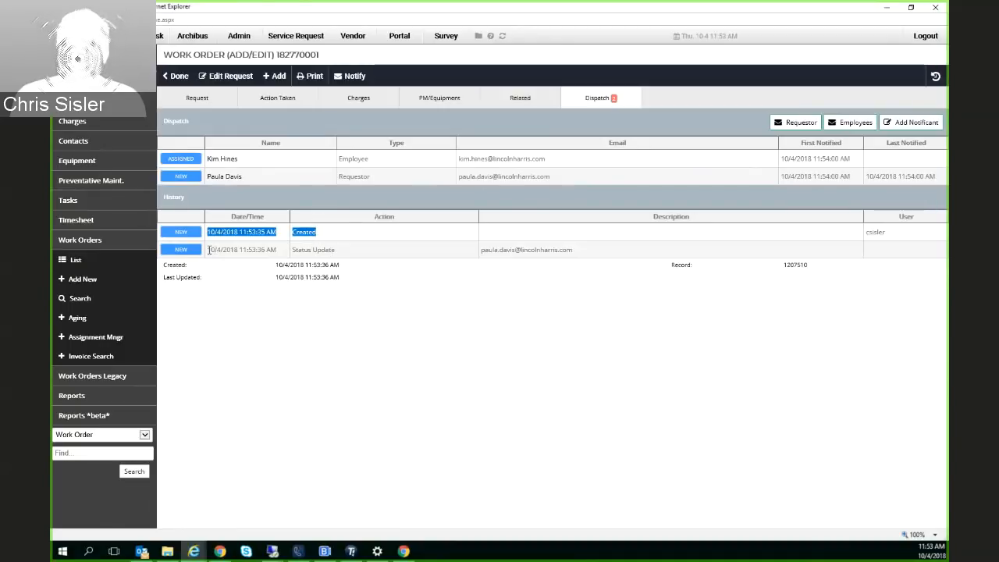
{"action": "left_click_drag", "start_coordinate": [209, 249], "coordinate": [341, 252]}
{"action": "left_click", "coordinate": [366, 259]}
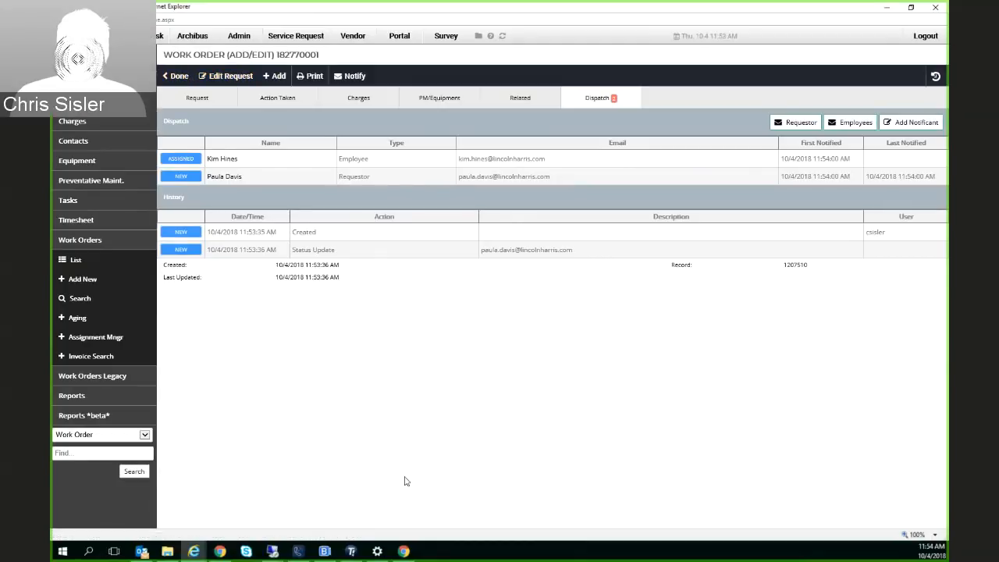
{"action": "left_click", "coordinate": [279, 102]}
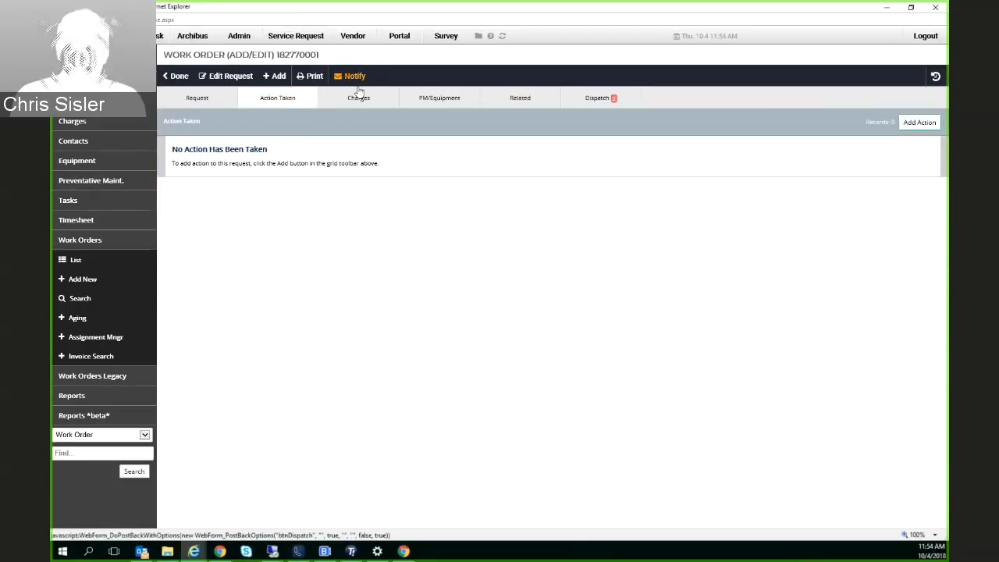
{"action": "left_click", "coordinate": [218, 103]}
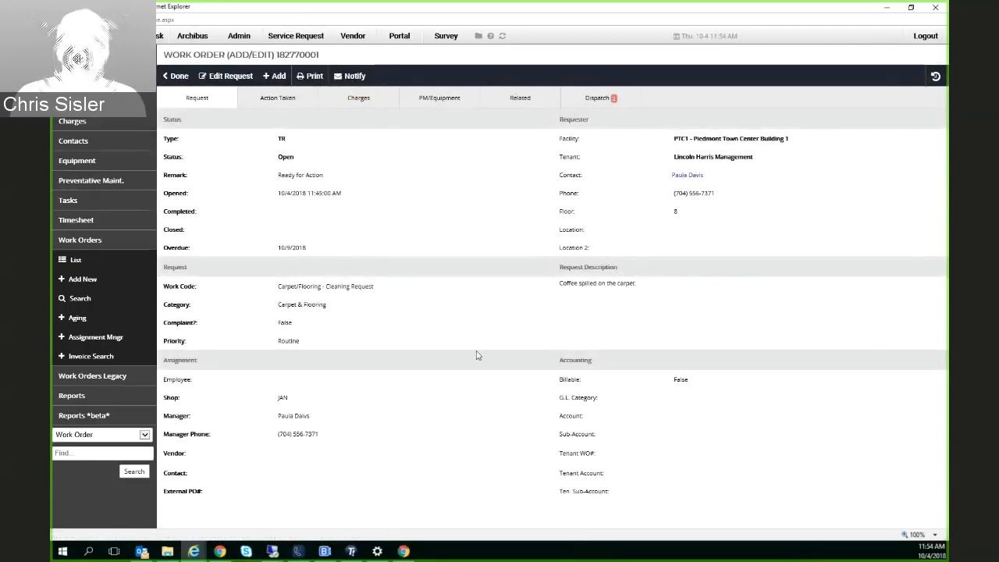
Switch to the VUE mobile site in Chrome and log in with the account password, keeping the session active for 24 hours
{"action": "mouse_move", "coordinate": [406, 552]}
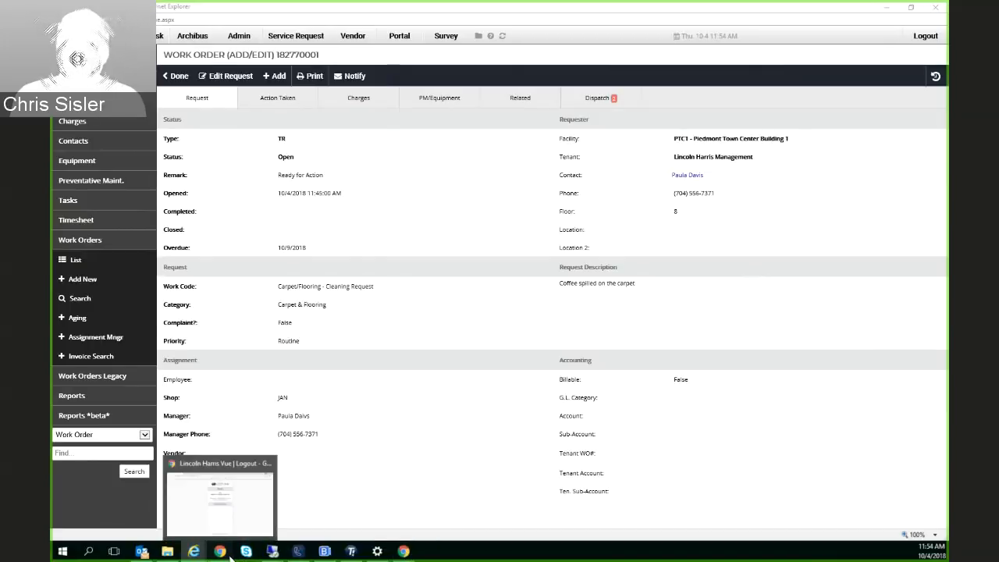
{"action": "left_click", "coordinate": [220, 503]}
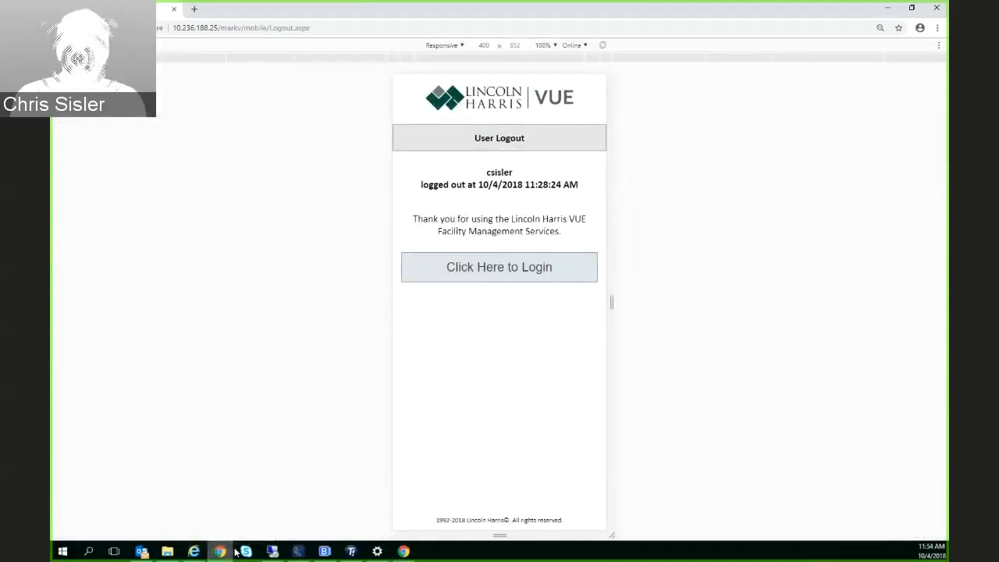
{"action": "left_click", "coordinate": [496, 268]}
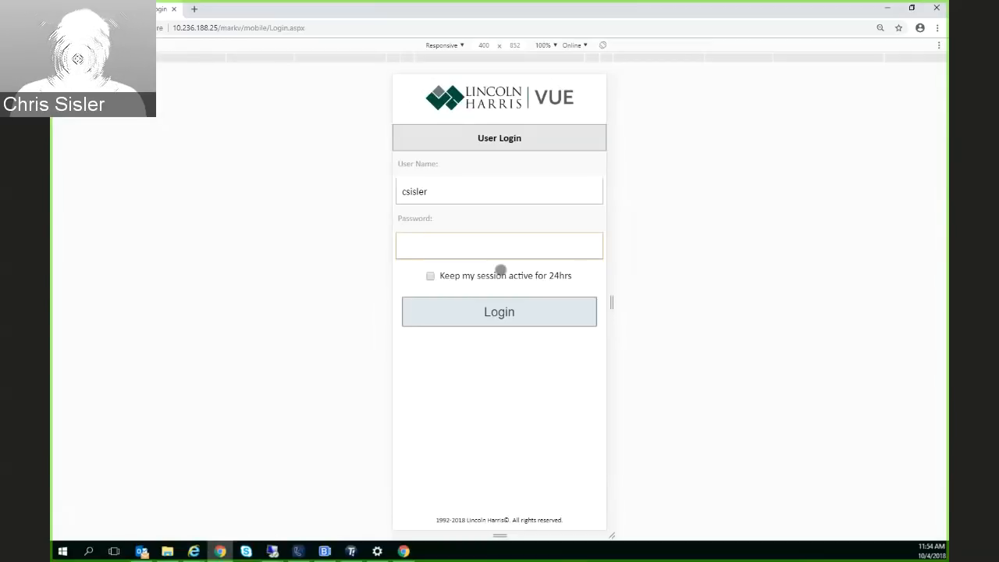
{"action": "type", "text": "••"}
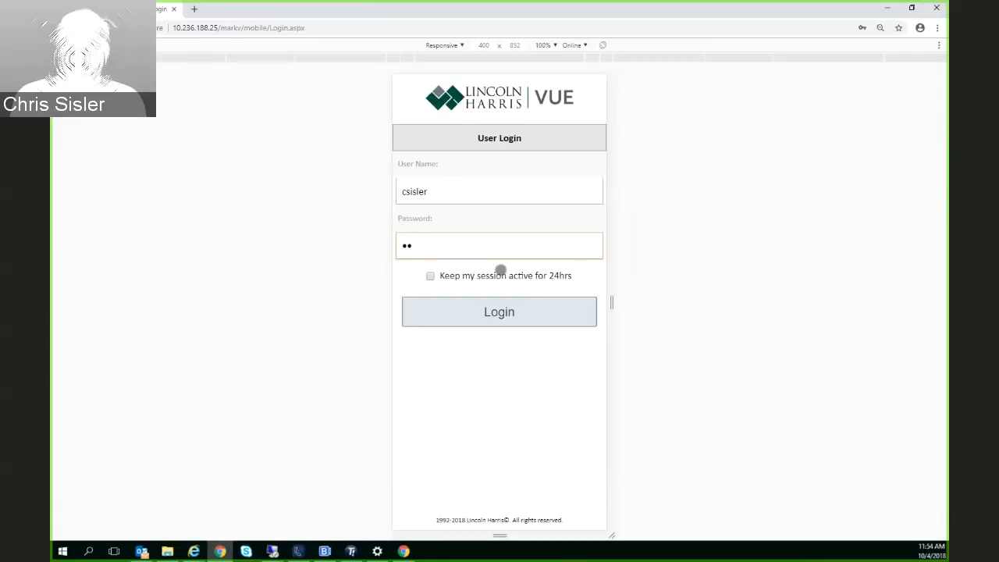
{"action": "type", "text": "••••"}
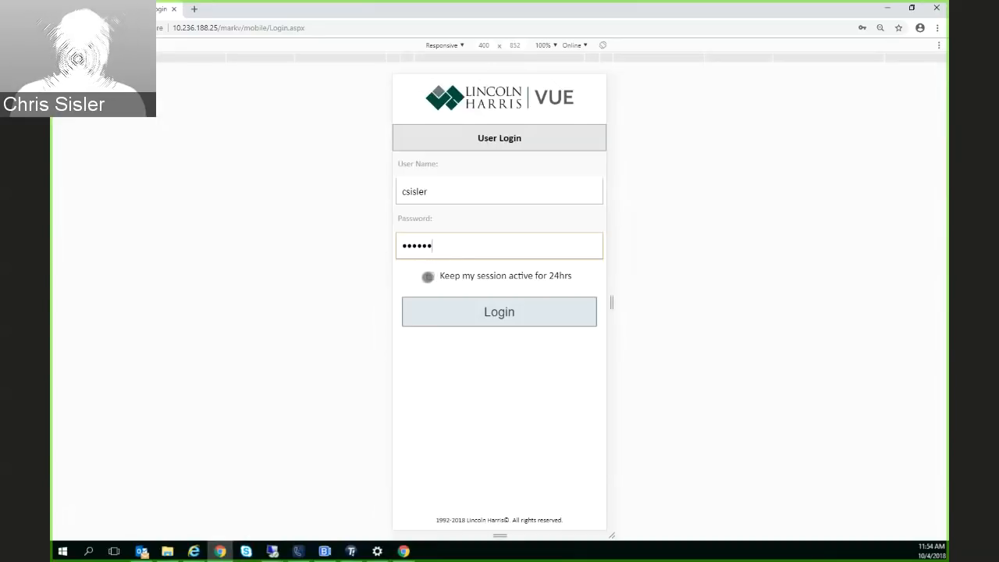
{"action": "left_click", "coordinate": [431, 275]}
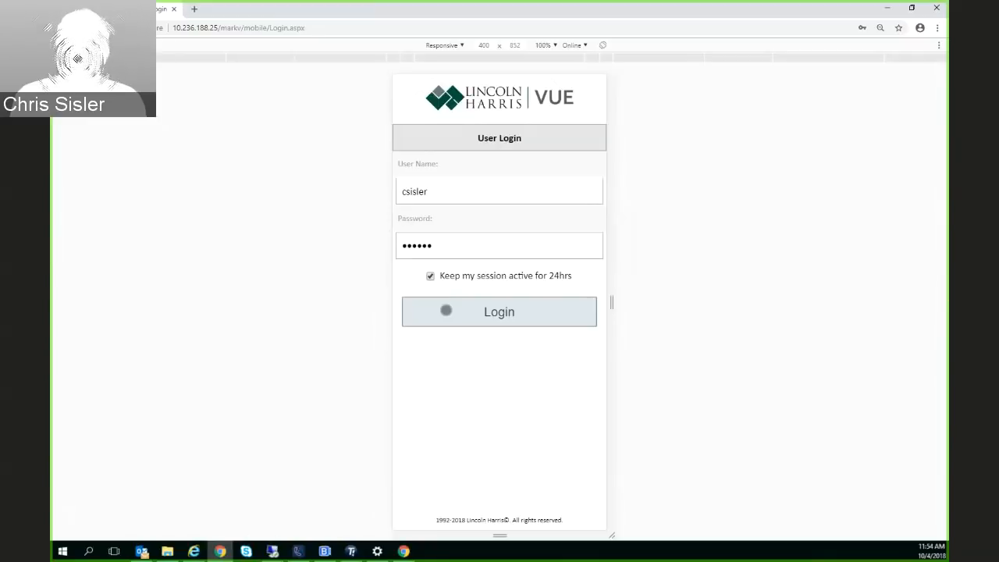
{"action": "left_click", "coordinate": [489, 315]}
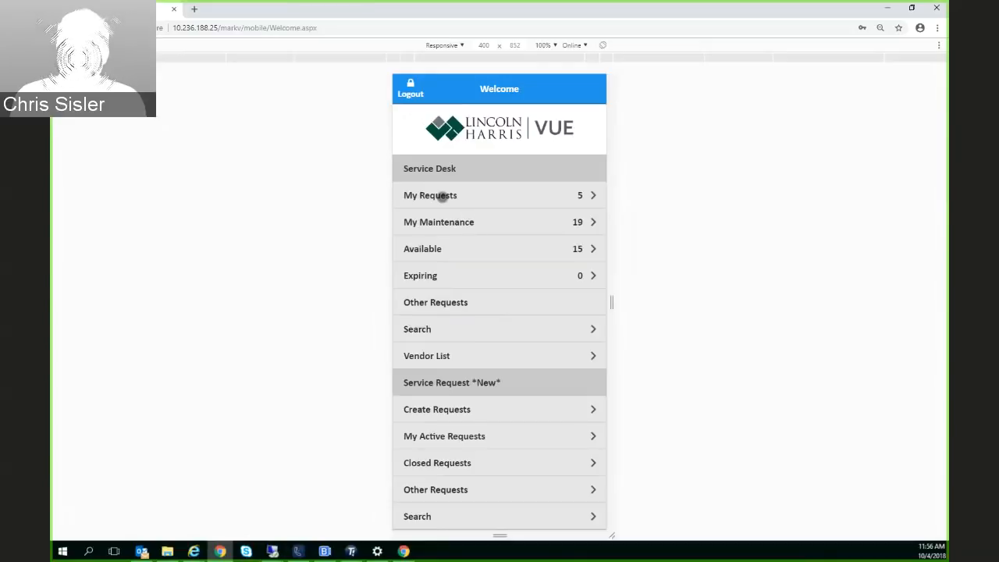
Open the new carpet cleaning work order from My Requests and review its status, building, requestor, request and assignment details
{"action": "left_click", "coordinate": [442, 197]}
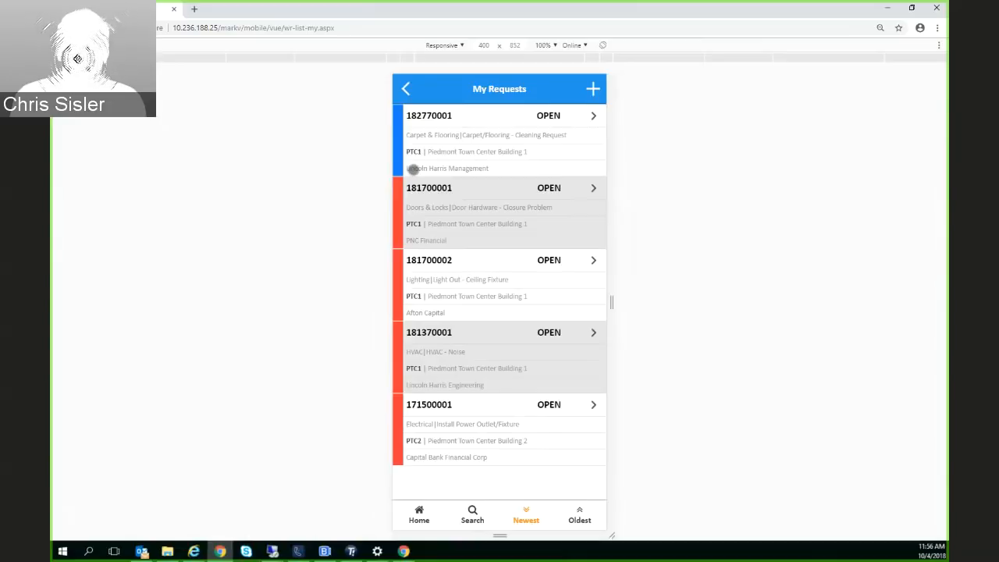
{"action": "left_click", "coordinate": [450, 162]}
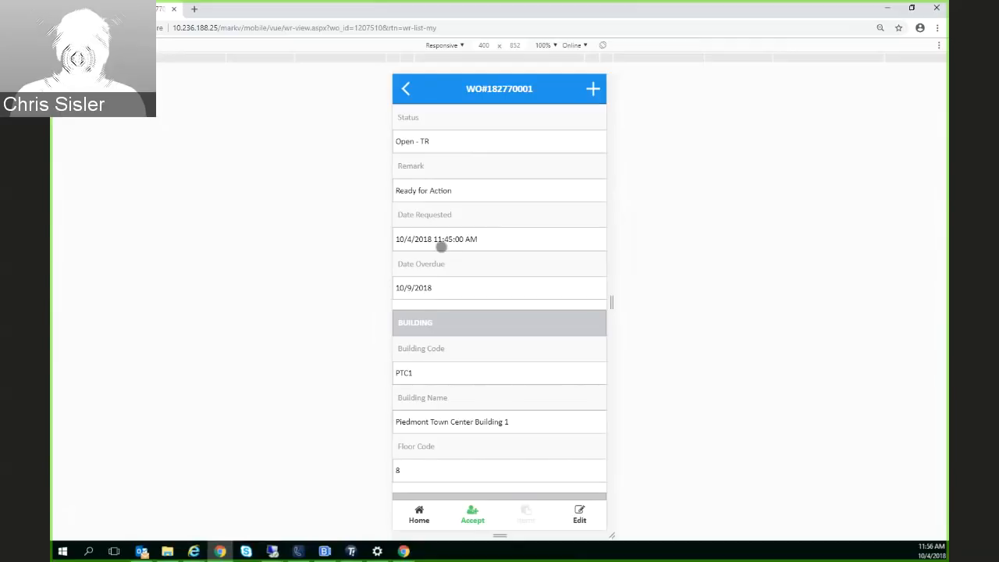
{"action": "scroll", "coordinate": [441, 270], "scroll_direction": "down", "scroll_amount": 1}
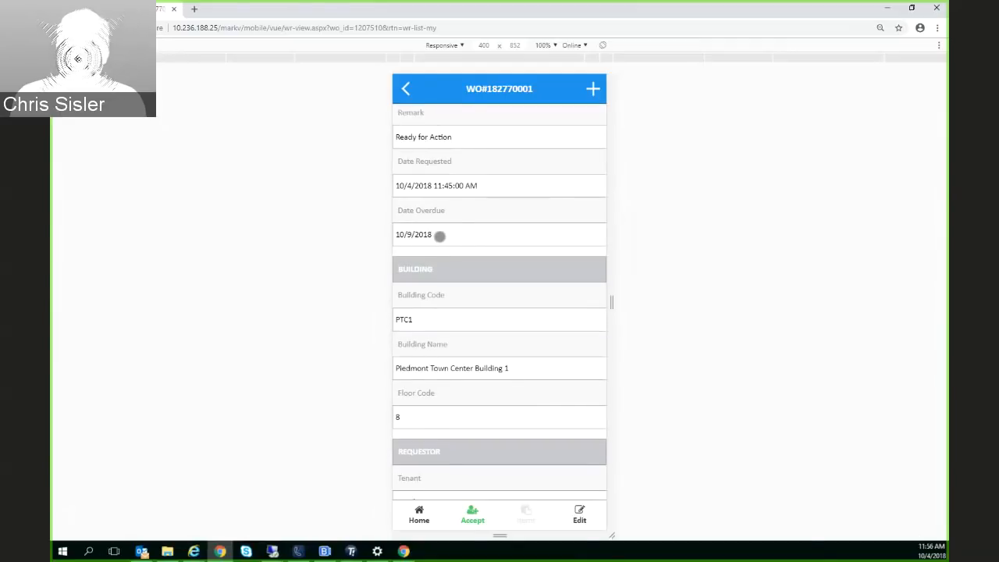
{"action": "scroll", "coordinate": [442, 234], "scroll_direction": "down", "scroll_amount": 2}
{"action": "scroll", "coordinate": [422, 185], "scroll_direction": "down", "scroll_amount": 1}
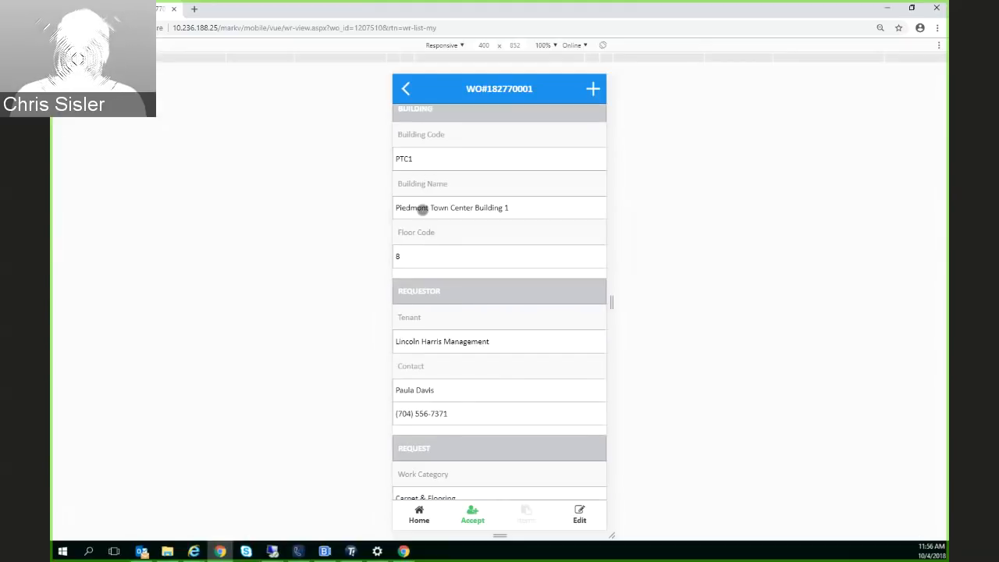
{"action": "scroll", "coordinate": [420, 246], "scroll_direction": "down", "scroll_amount": 3}
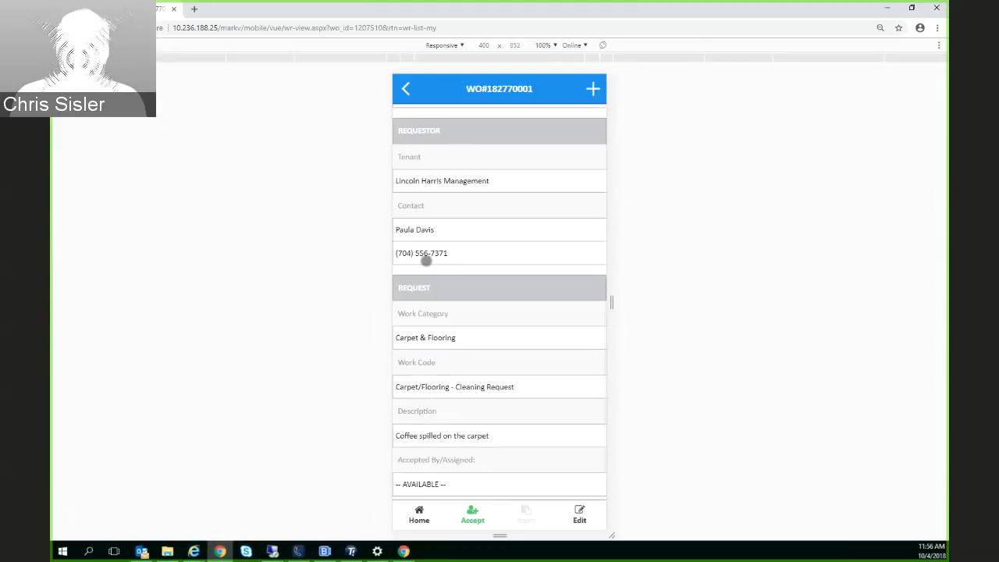
{"action": "scroll", "coordinate": [424, 260], "scroll_direction": "down", "scroll_amount": 1}
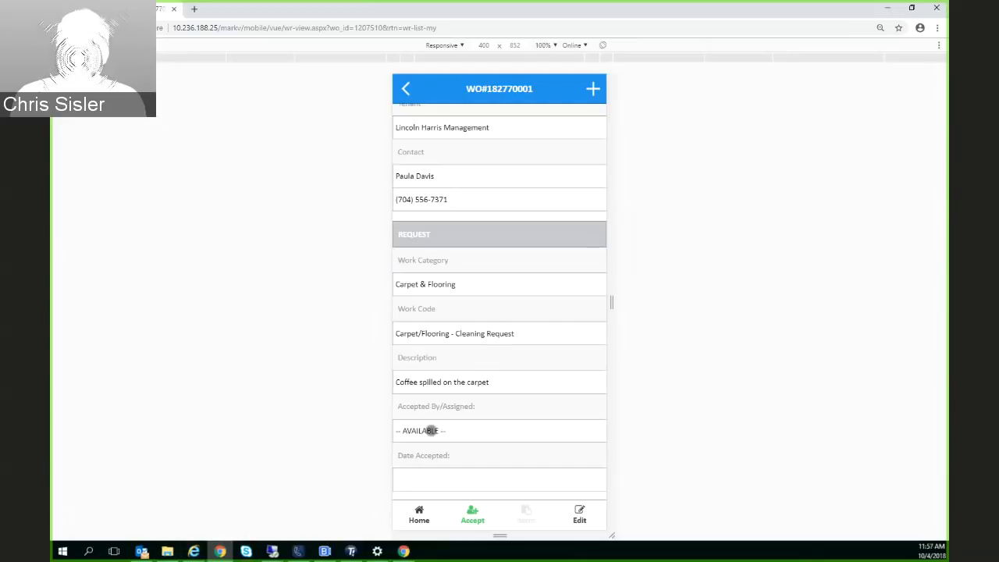
Switch to the work order in Internet Explorer and check its dispatch notifications and history
{"action": "left_click", "coordinate": [193, 551]}
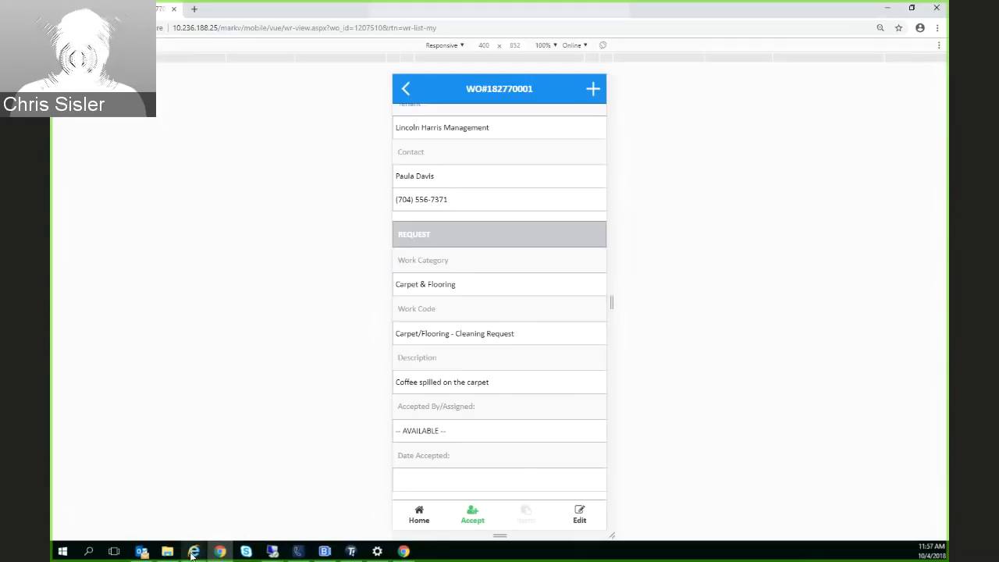
{"action": "left_click", "coordinate": [244, 509]}
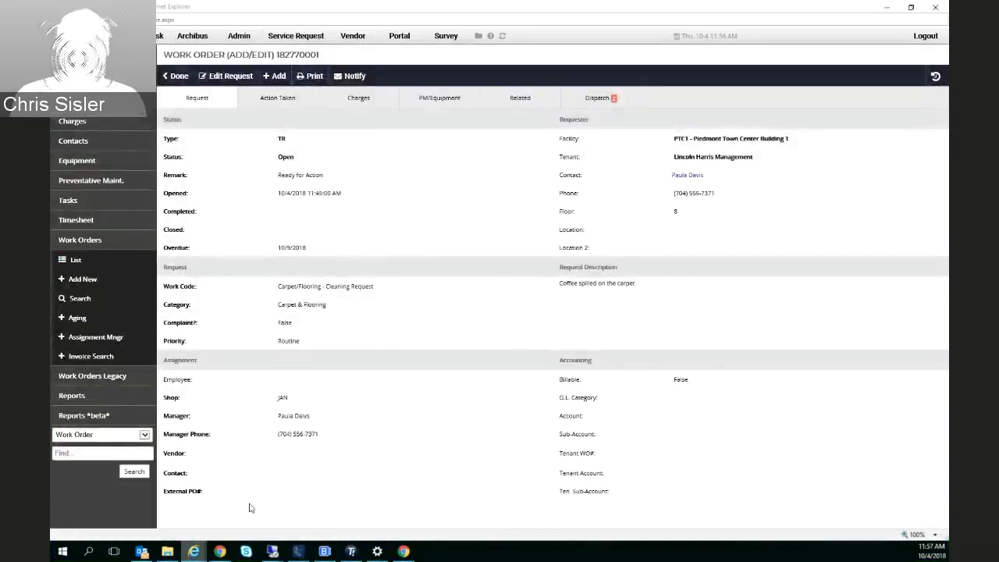
{"action": "left_click", "coordinate": [597, 98]}
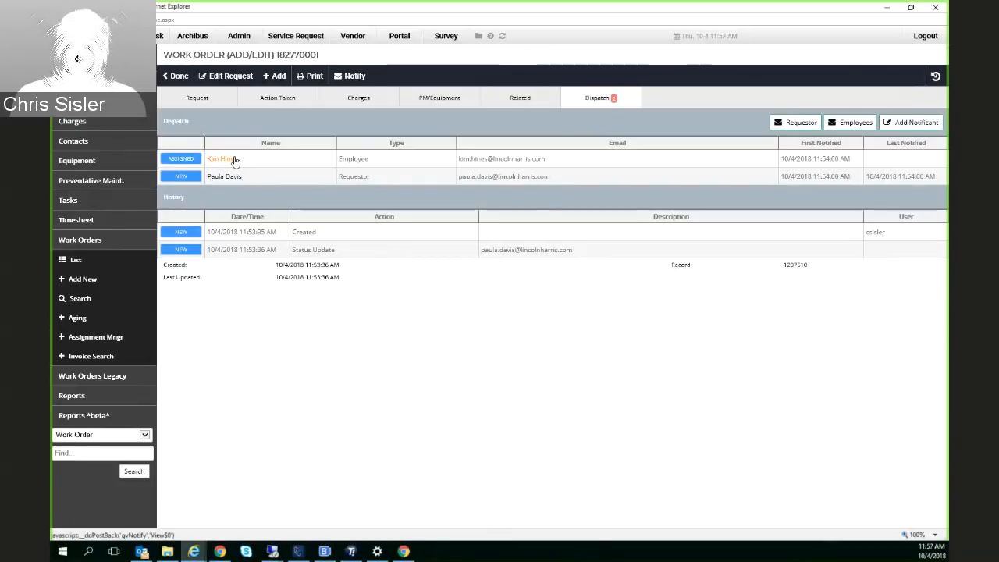
Accept the work order on the mobile site in Chrome, and check its employee dispatch entry in Internet Explorer
{"action": "left_click", "coordinate": [222, 551]}
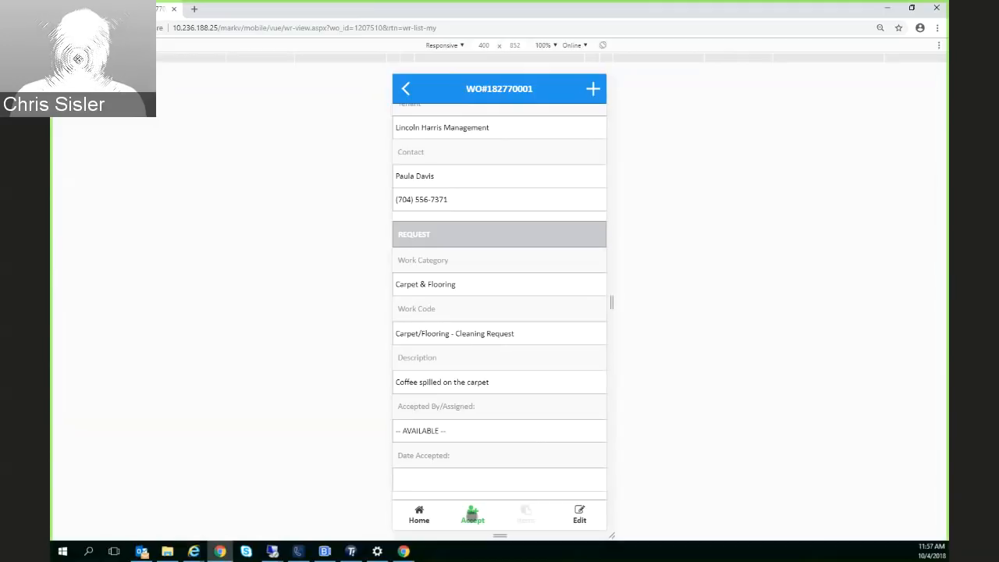
{"action": "left_click", "coordinate": [473, 517]}
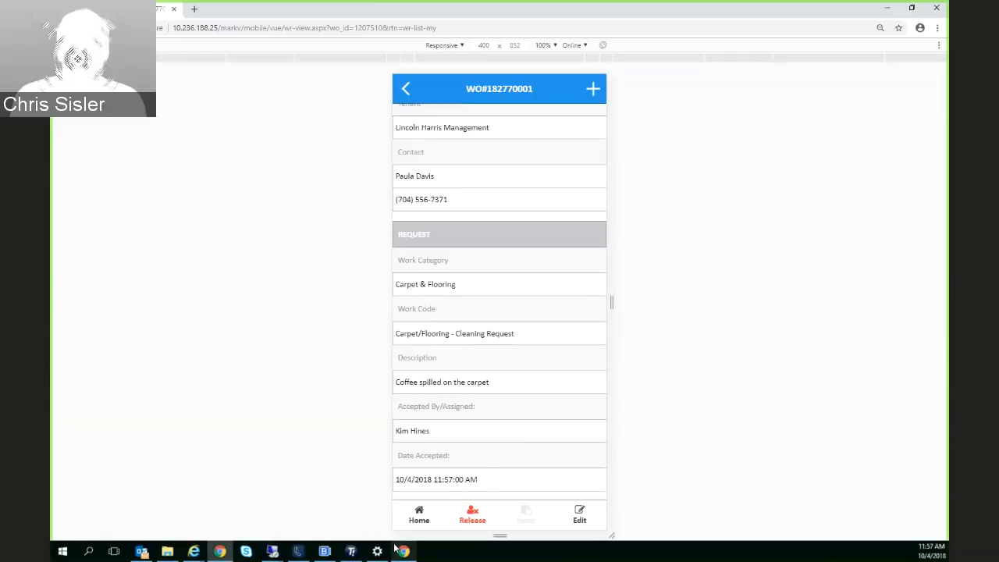
{"action": "mouse_move", "coordinate": [196, 555]}
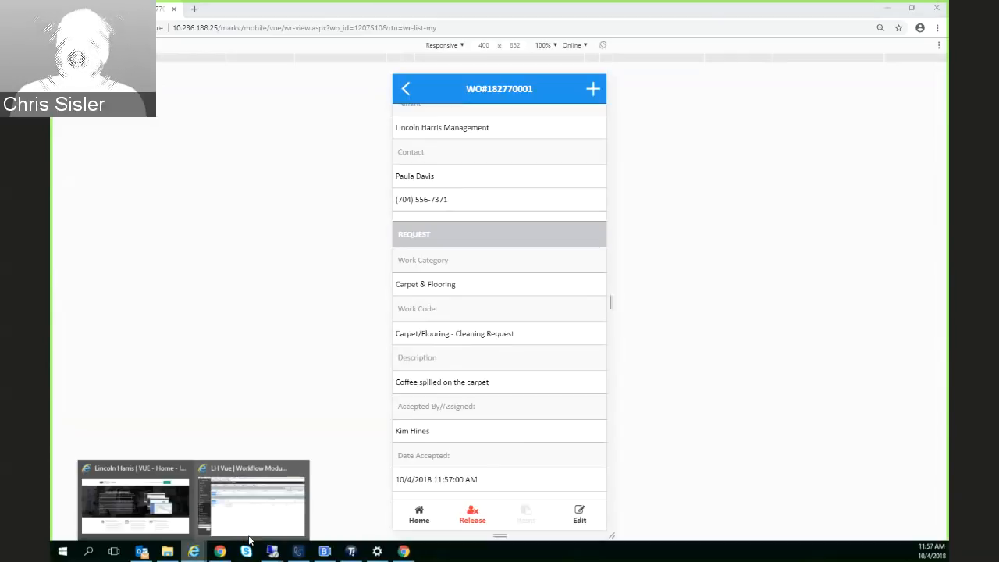
{"action": "left_click", "coordinate": [252, 486]}
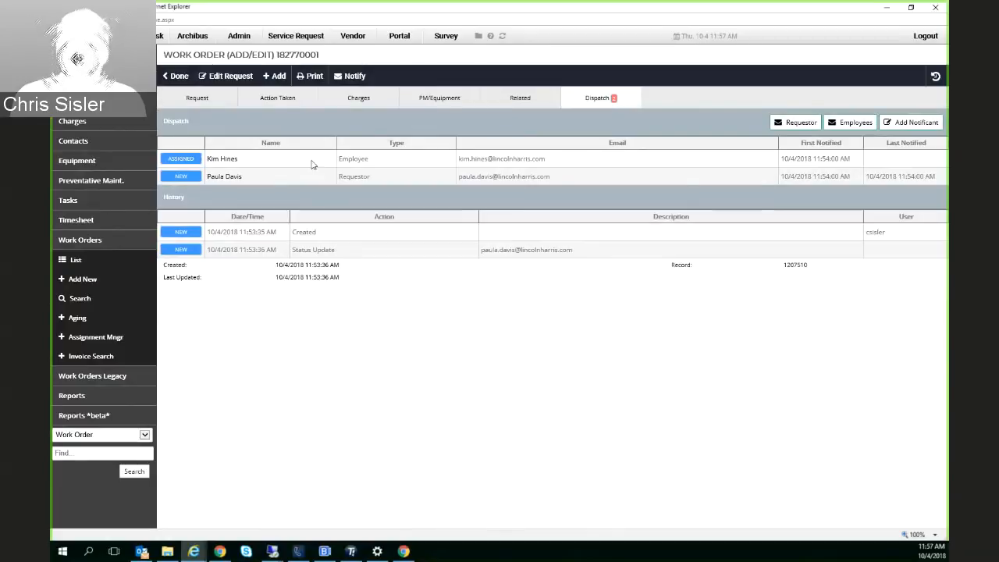
{"action": "double_click", "coordinate": [363, 162]}
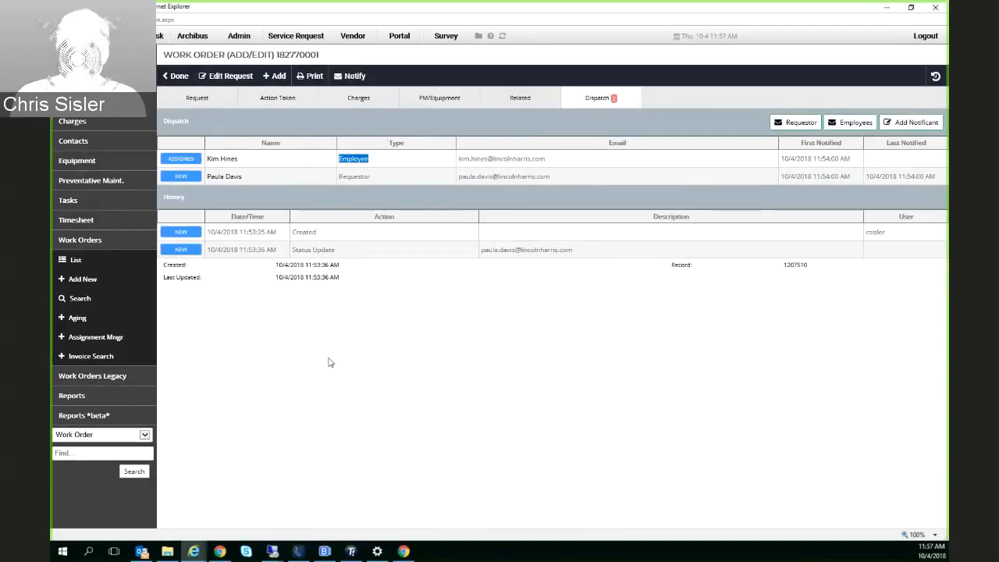
Return to the mobile site in Chrome, start editing the accepted work order, and set its status to Complete
{"action": "left_click", "coordinate": [404, 551]}
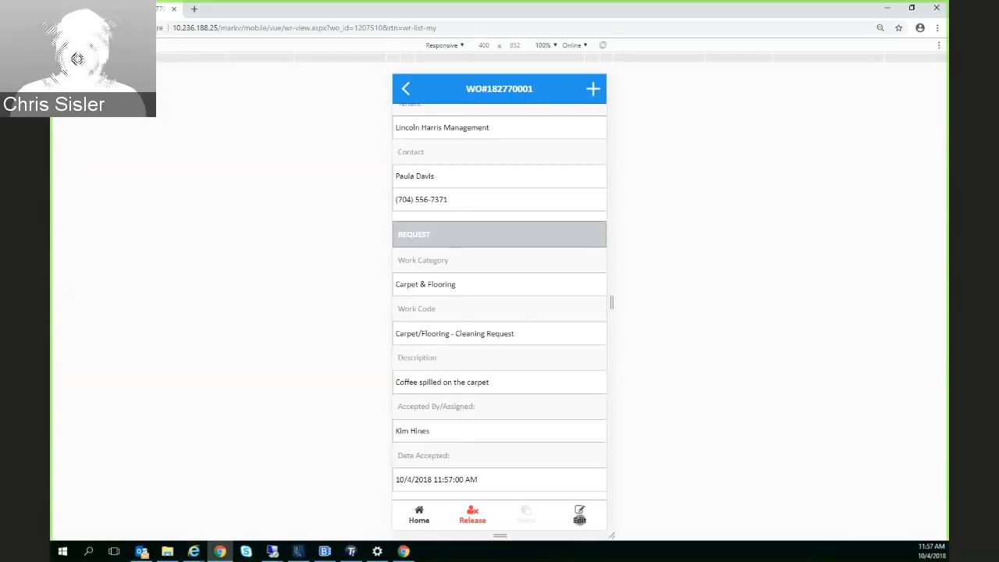
{"action": "left_click", "coordinate": [579, 512]}
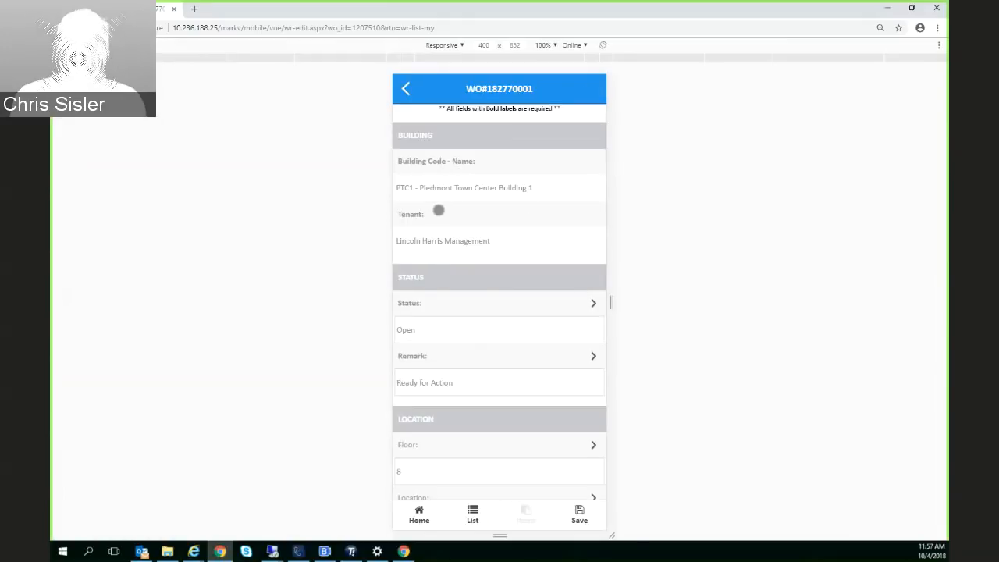
{"action": "scroll", "coordinate": [439, 208], "scroll_direction": "down", "scroll_amount": 1}
{"action": "scroll", "coordinate": [442, 245], "scroll_direction": "down", "scroll_amount": 1}
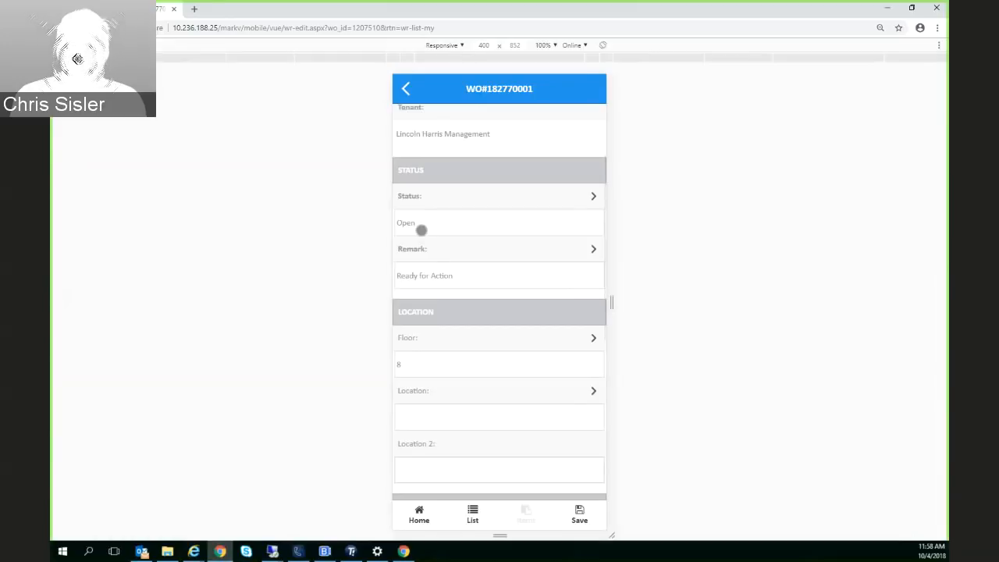
{"action": "left_click", "coordinate": [426, 198]}
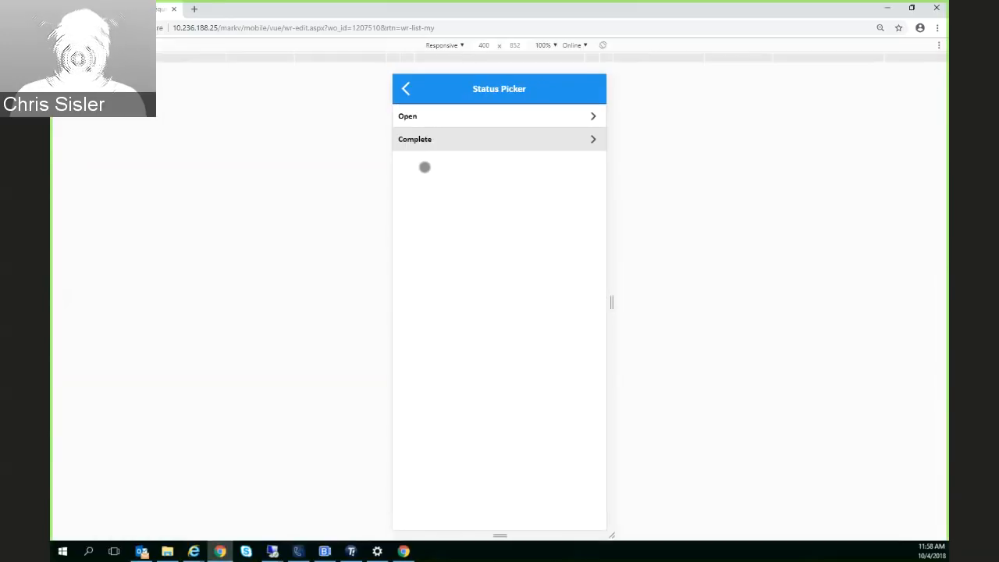
{"action": "left_click", "coordinate": [421, 145]}
Enter "Main Hall" as the work order's Location 2
{"action": "scroll", "coordinate": [466, 375], "scroll_direction": "down", "scroll_amount": 3}
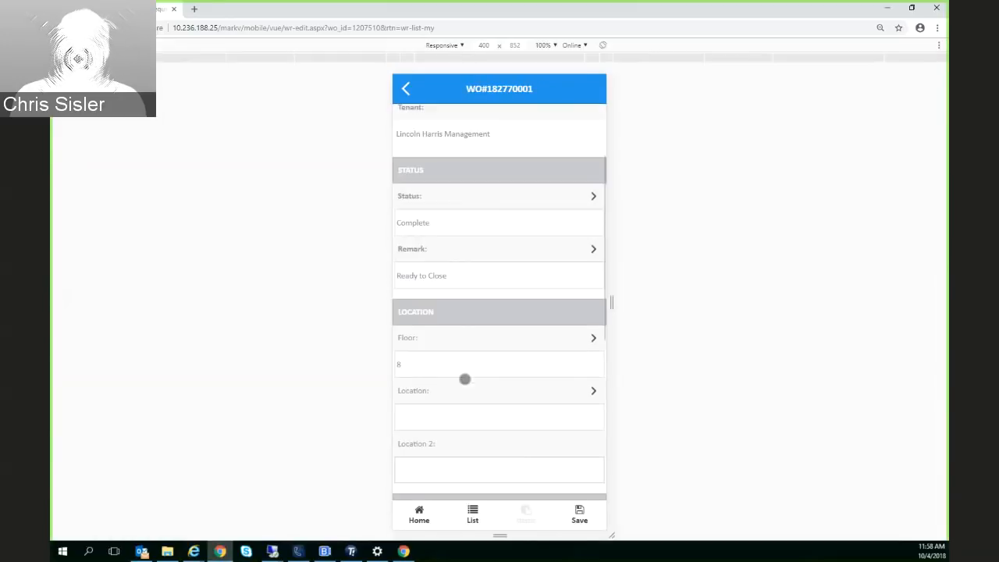
{"action": "scroll", "coordinate": [444, 341], "scroll_direction": "down", "scroll_amount": 1}
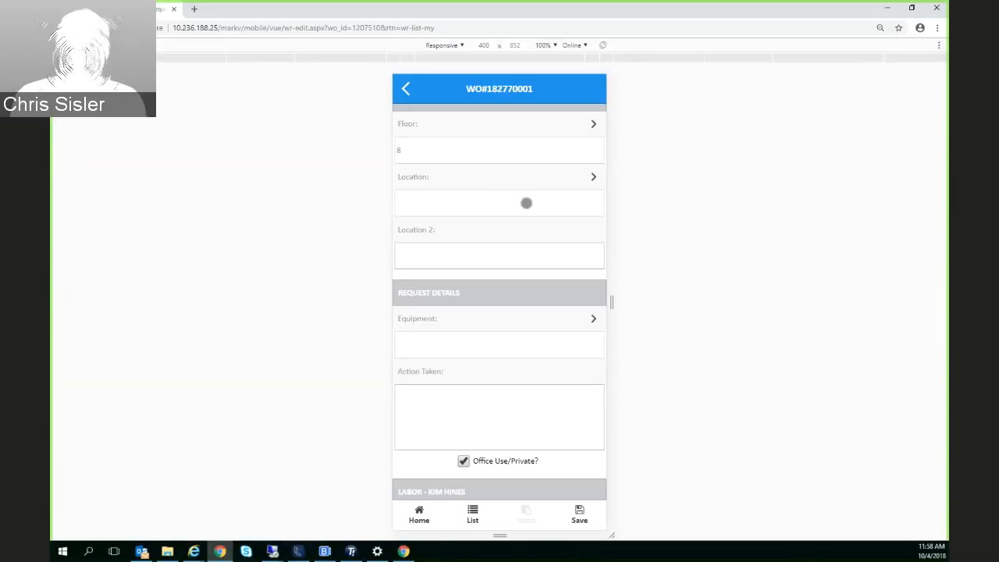
{"action": "left_click", "coordinate": [477, 255]}
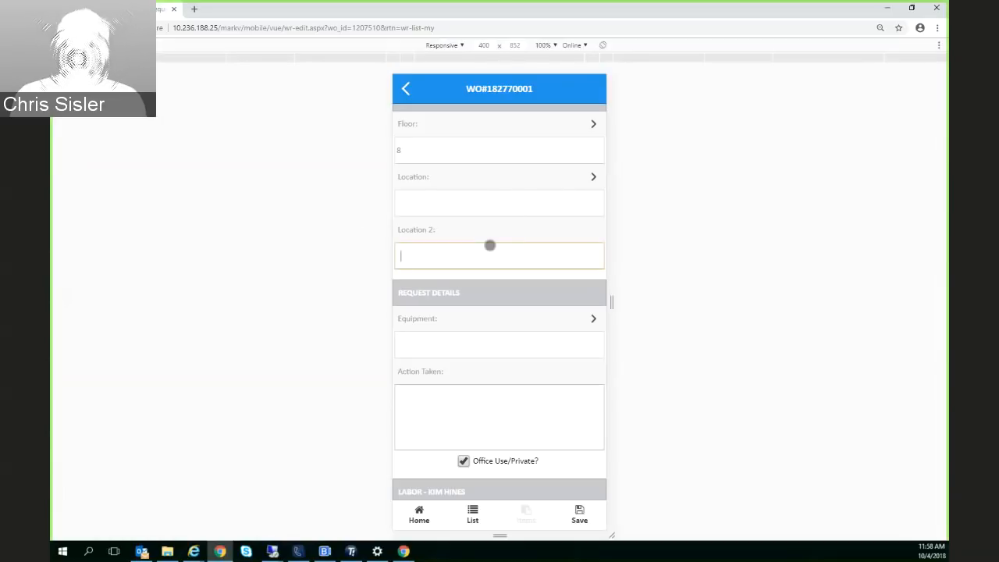
{"action": "type", "text": "M ai"}
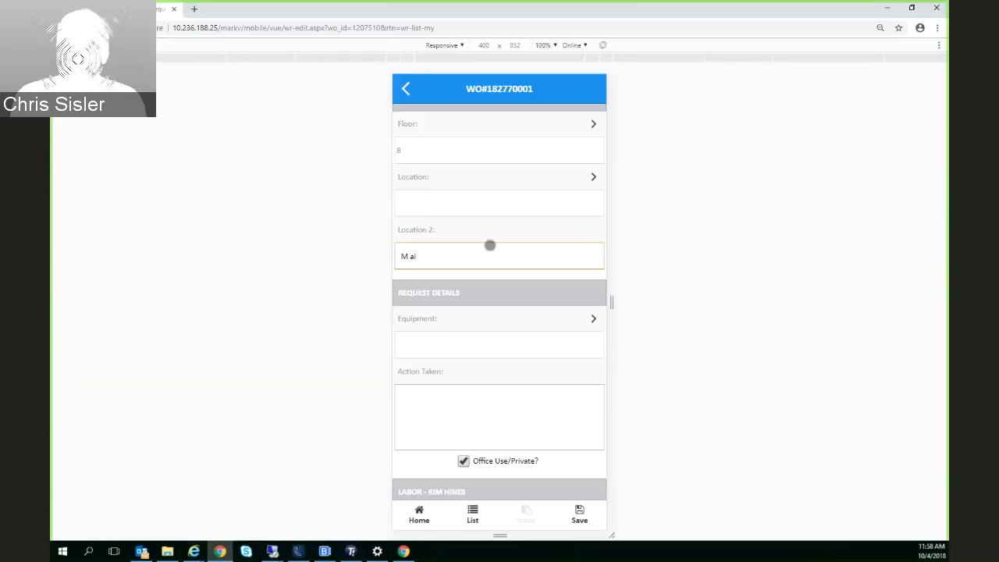
{"action": "key", "text": "BackSpace"}
{"action": "key", "text": "BackSpace"}
{"action": "type", "text": "ain Hall"}
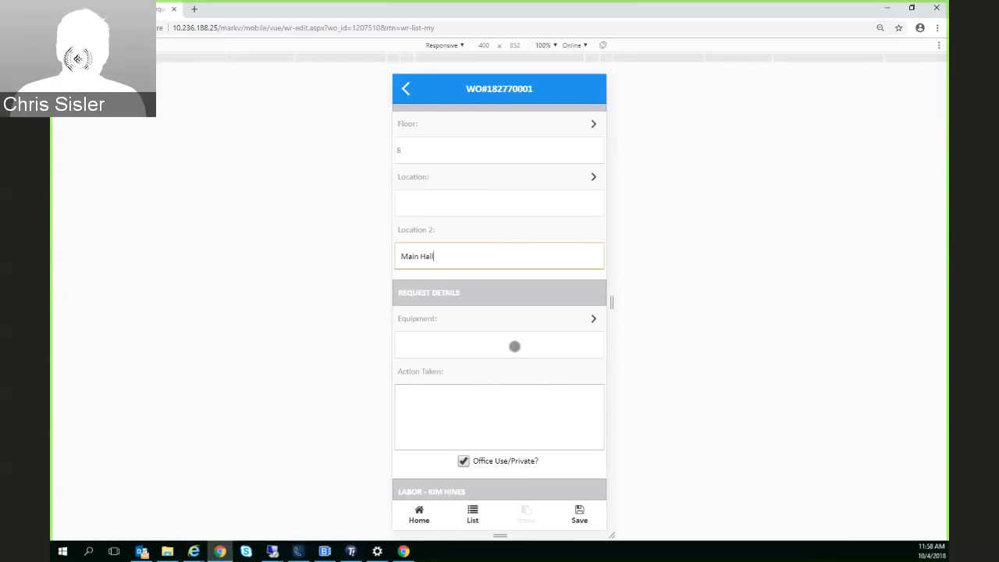
Record the action taken as "Cleaned the floor with solution" and turn off its Office Use/Private option
{"action": "scroll", "coordinate": [514, 345], "scroll_direction": "down", "scroll_amount": 1}
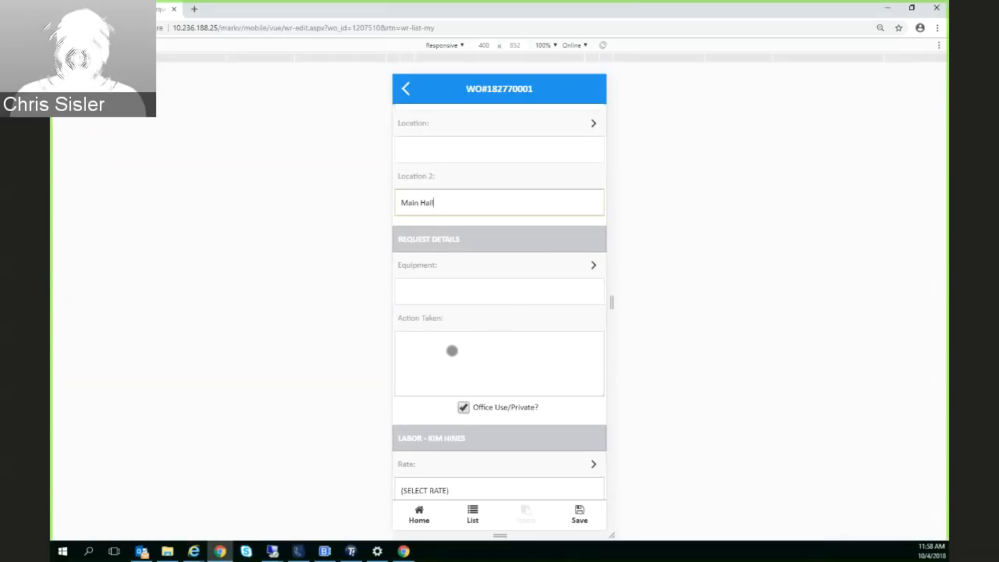
{"action": "left_click", "coordinate": [453, 349]}
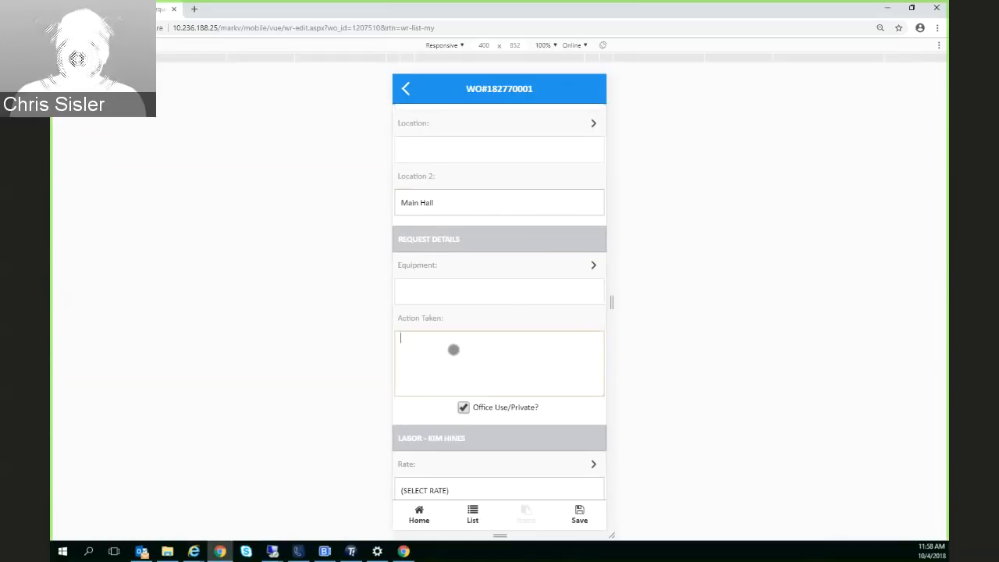
{"action": "type", "text": "Cleaned the"}
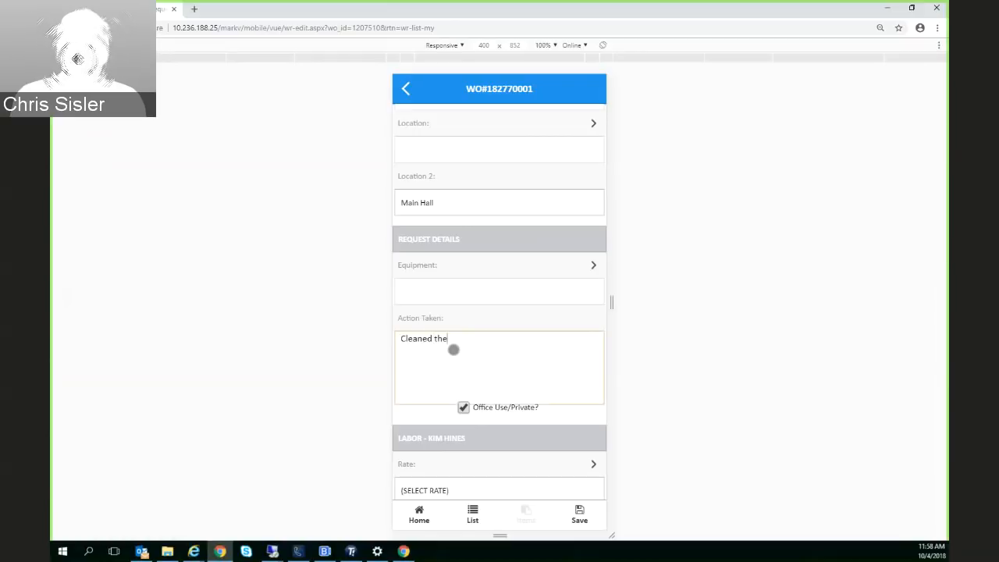
{"action": "type", "text": " floor wi"}
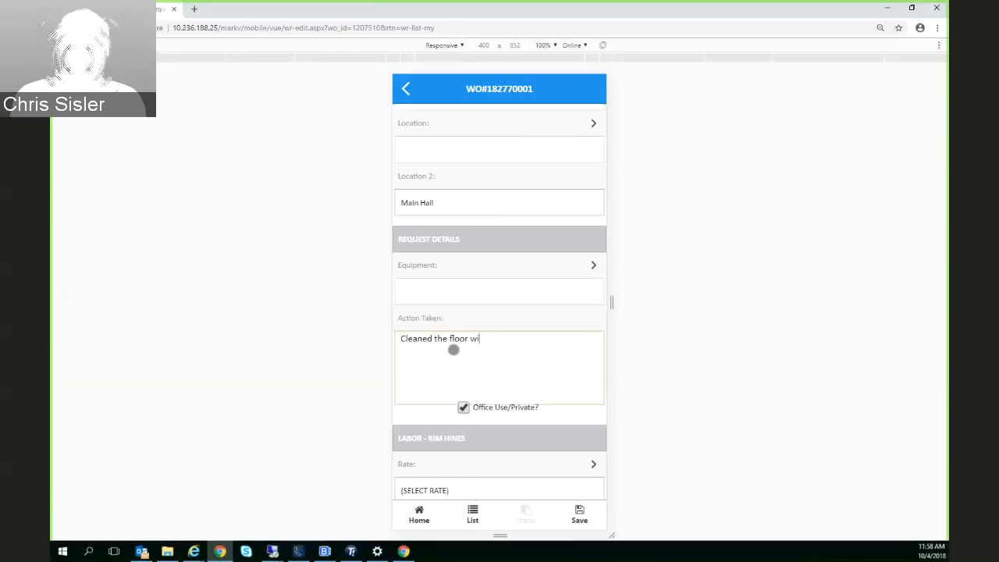
{"action": "type", "text": "th solutio"}
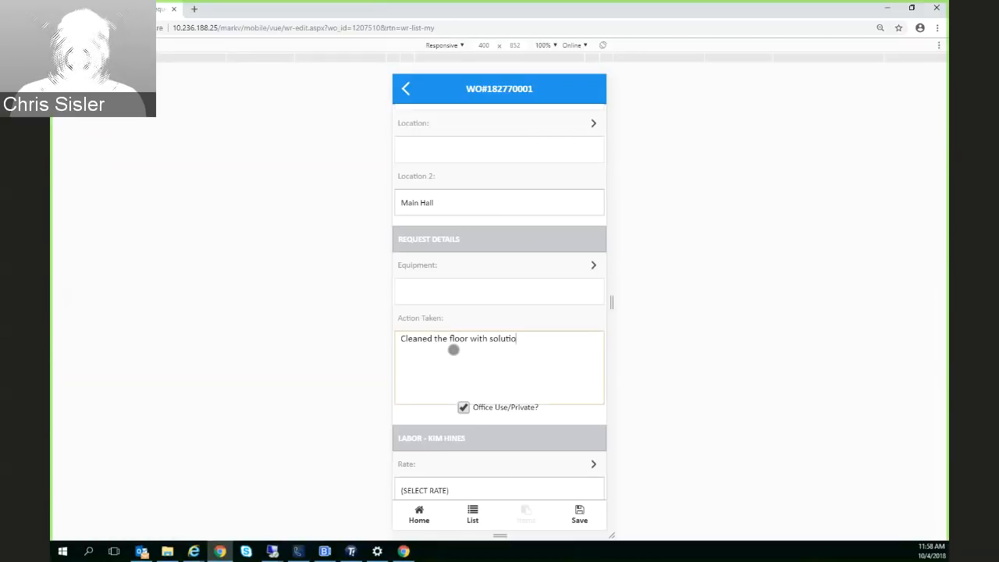
{"action": "type", "text": "n"}
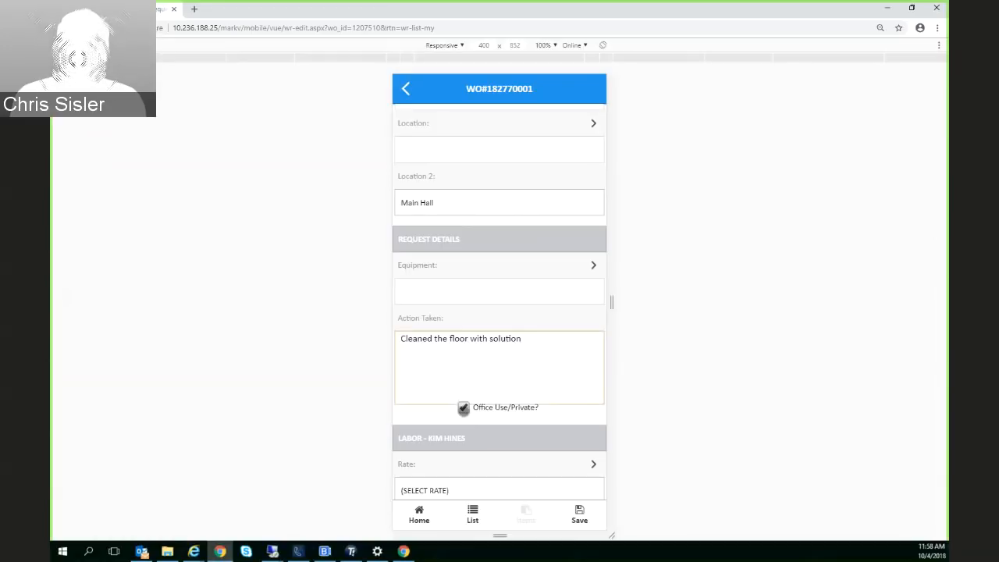
{"action": "left_click", "coordinate": [464, 407]}
Set the work order's labor rate to N/A and its manhours to 0 hours 15 minutes
{"action": "scroll", "coordinate": [473, 444], "scroll_direction": "down", "scroll_amount": 1}
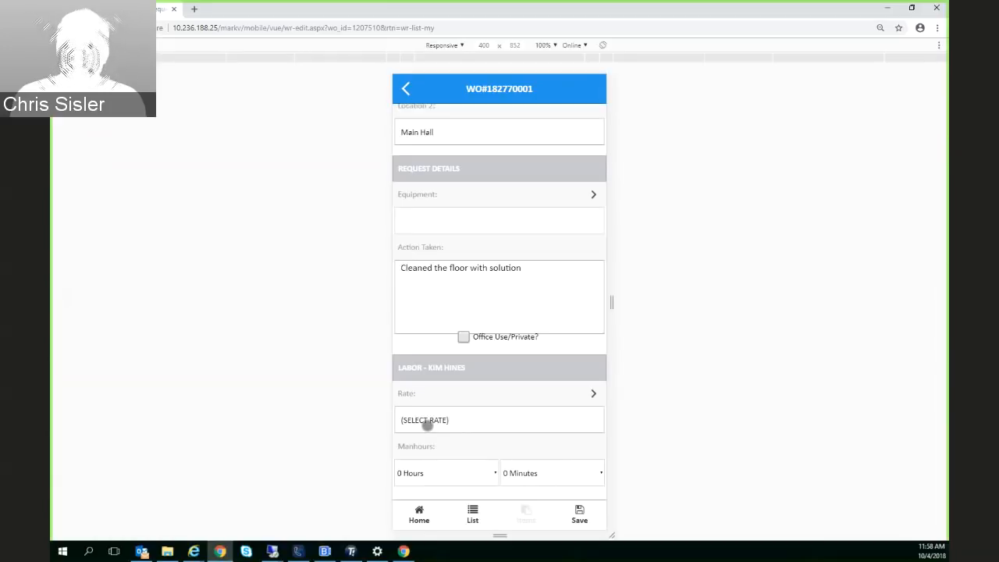
{"action": "left_click", "coordinate": [428, 421]}
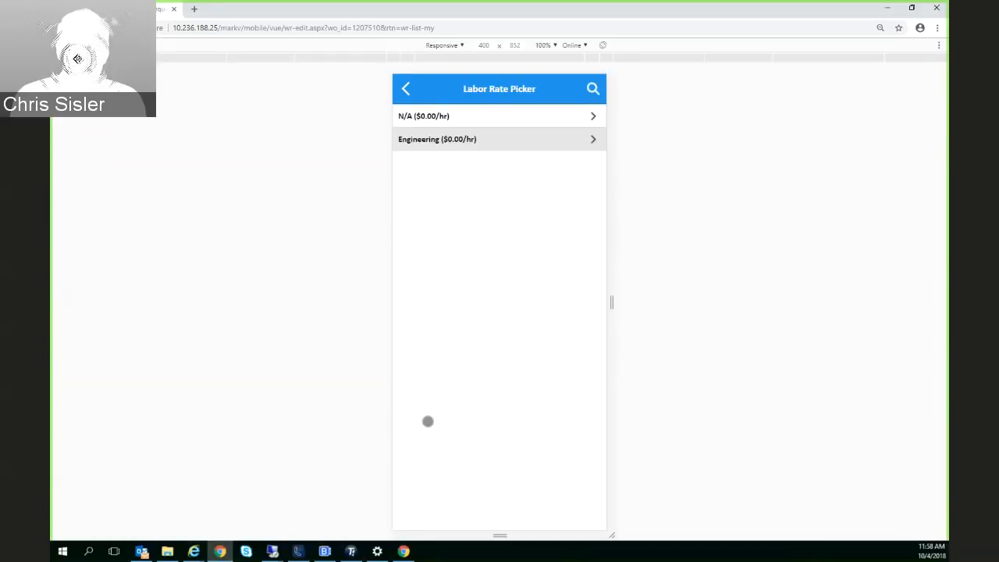
{"action": "left_click", "coordinate": [424, 116]}
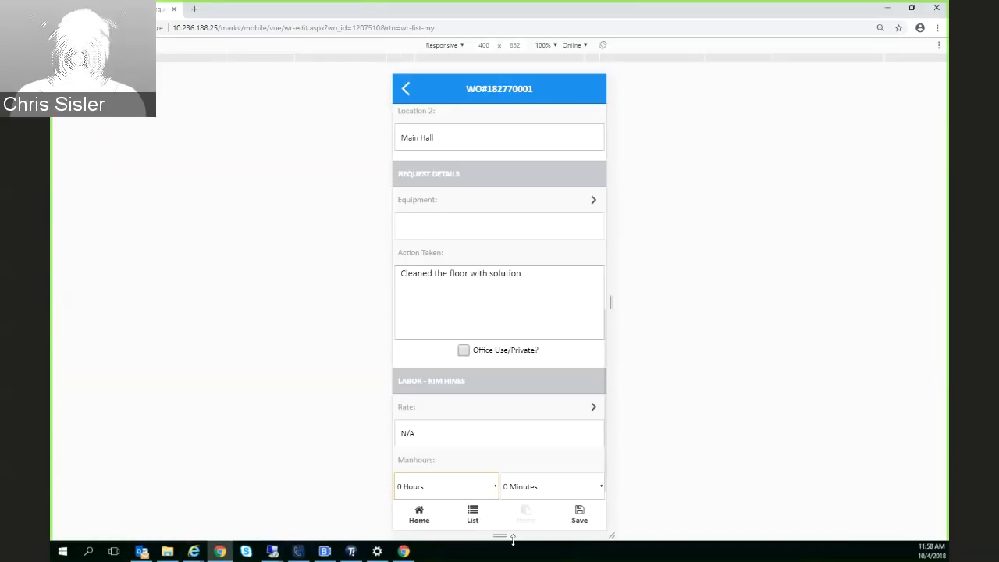
{"action": "left_click", "coordinate": [445, 485]}
{"action": "left_click", "coordinate": [567, 483]}
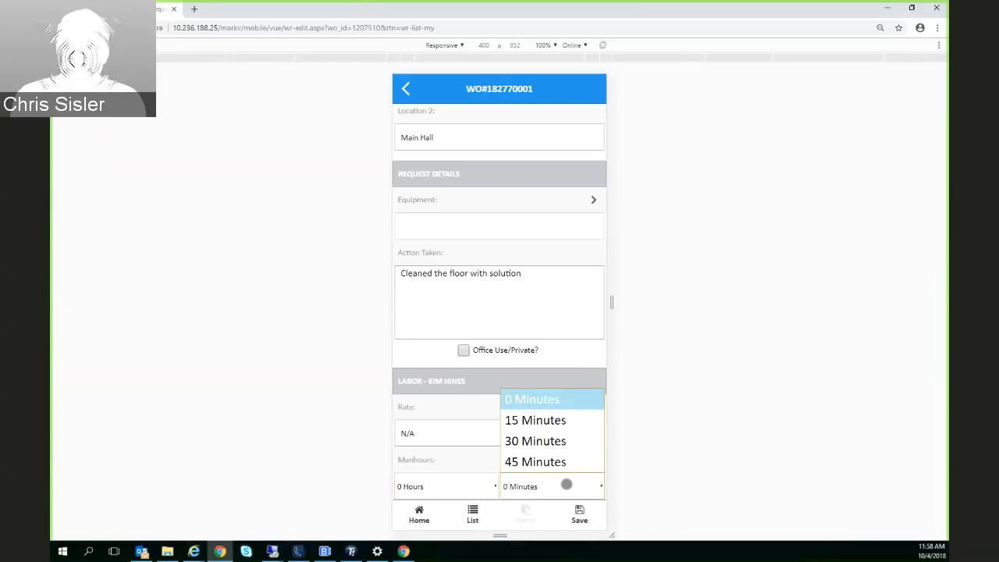
{"action": "left_click", "coordinate": [537, 421]}
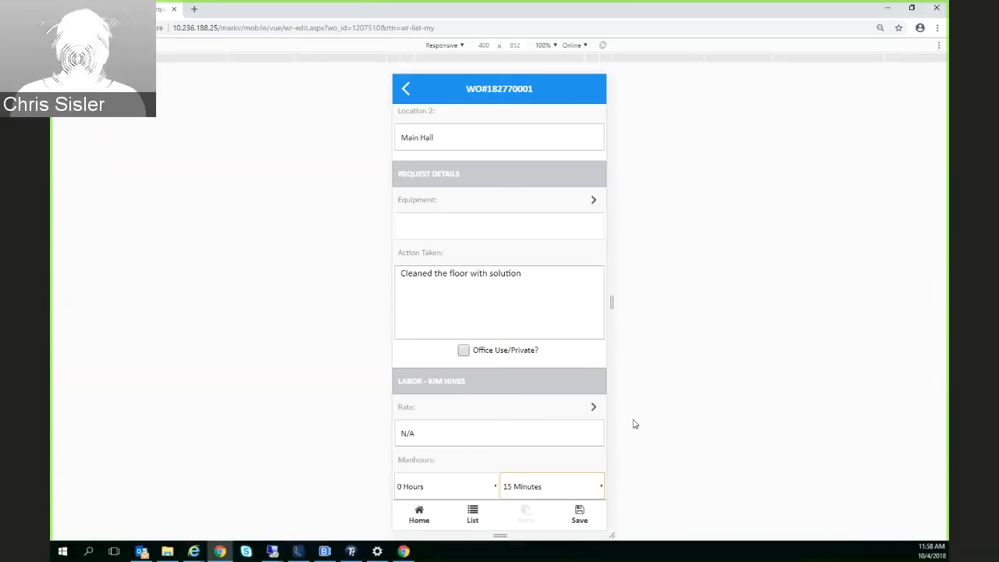
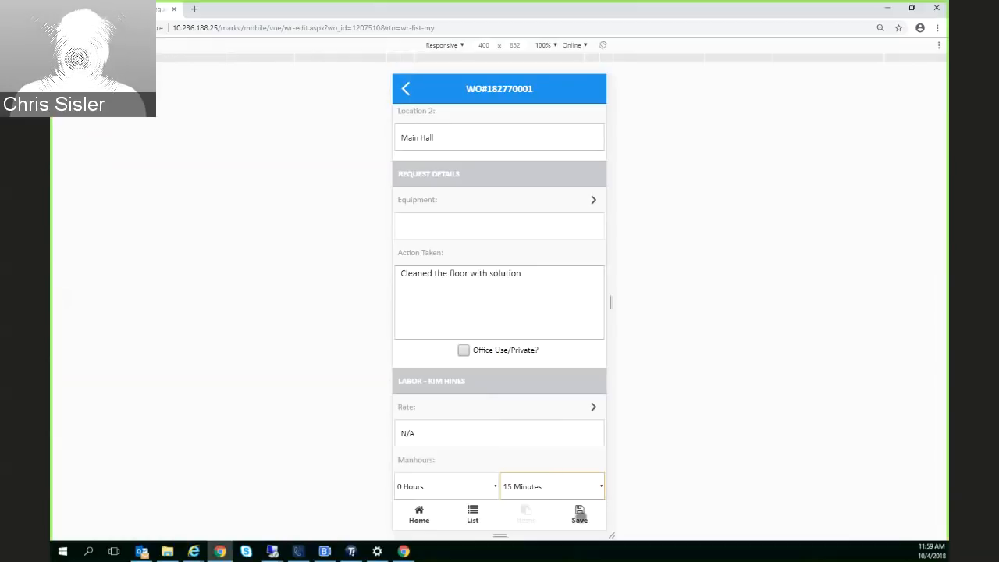
Save the work order's completion changes and open its list of recorded actions
{"action": "left_click", "coordinate": [579, 515]}
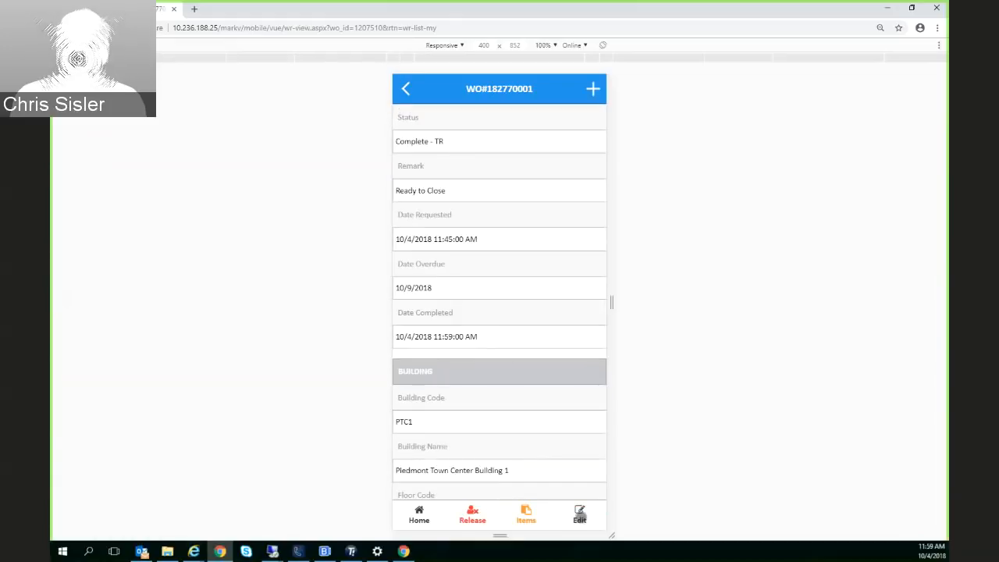
{"action": "left_click", "coordinate": [525, 512]}
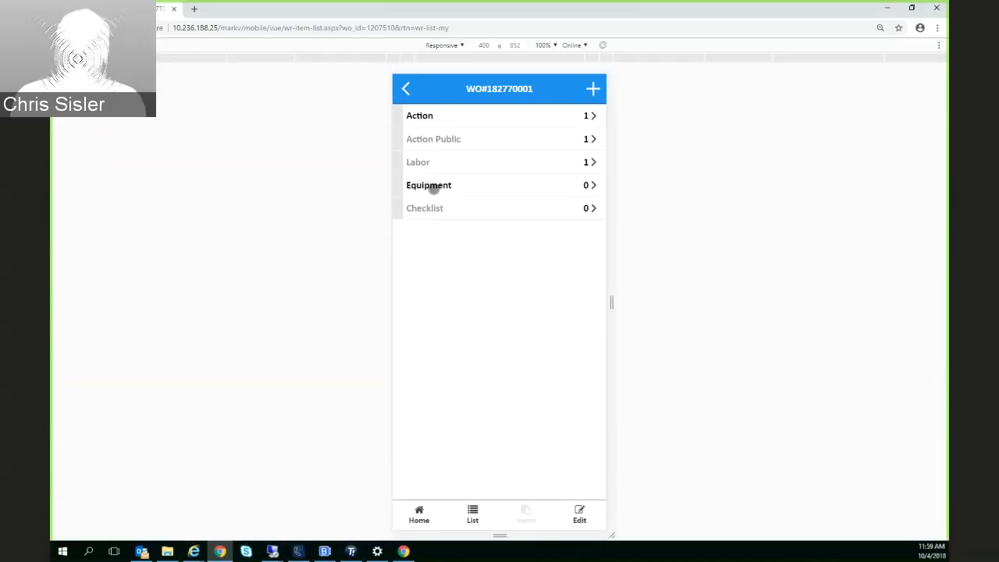
{"action": "left_click", "coordinate": [429, 119]}
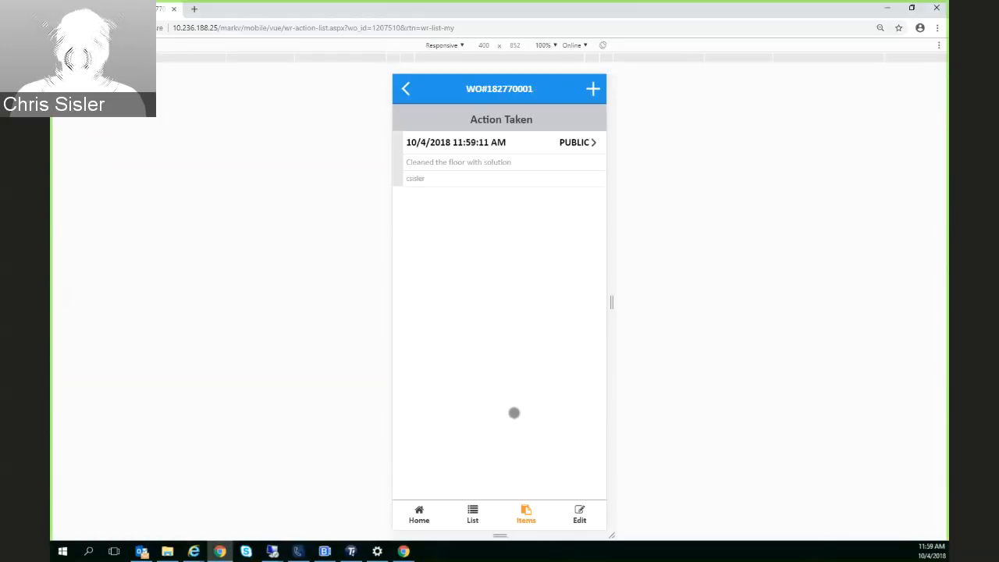
Switch to the VUE Workflow Module in Internet Explorer and show the mobile updates in the Service Desk Review
{"action": "left_click", "coordinate": [194, 551]}
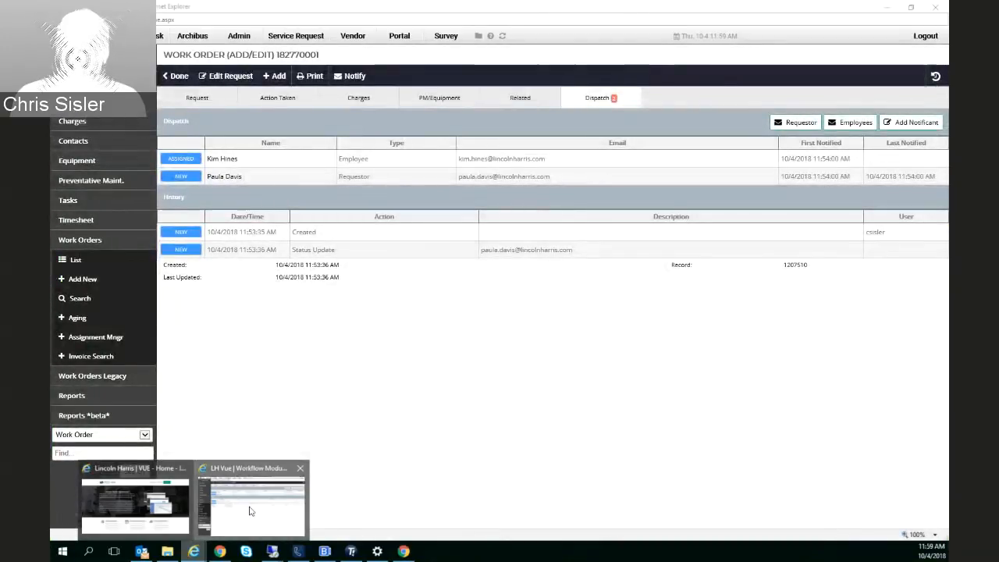
{"action": "left_click", "coordinate": [242, 506]}
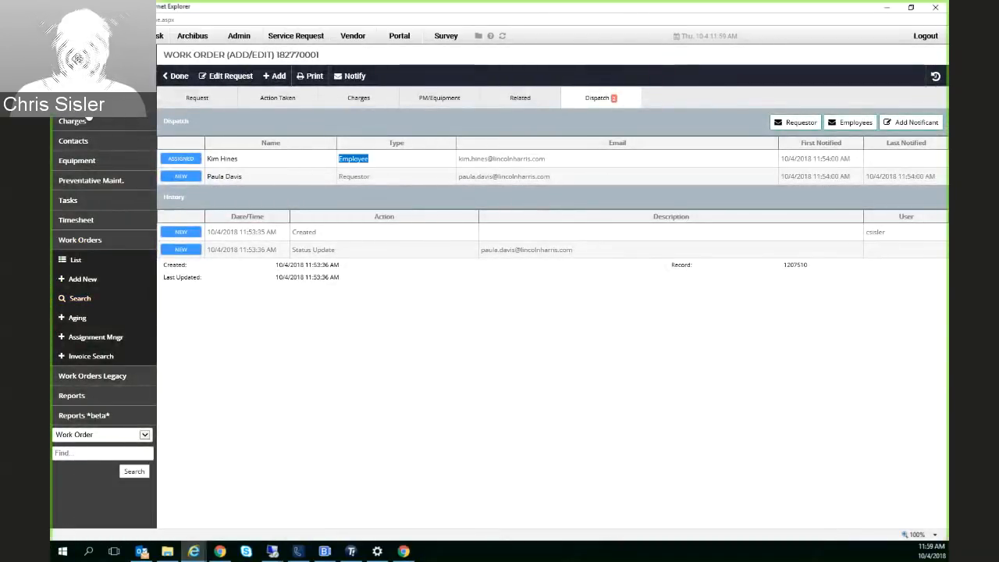
{"action": "left_click", "coordinate": [80, 239]}
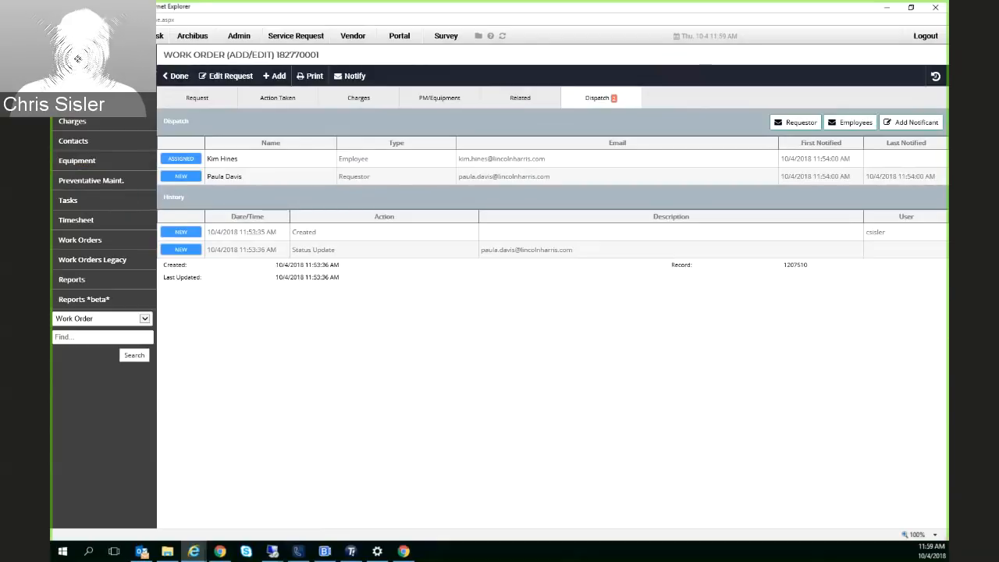
{"action": "left_click", "coordinate": [143, 36]}
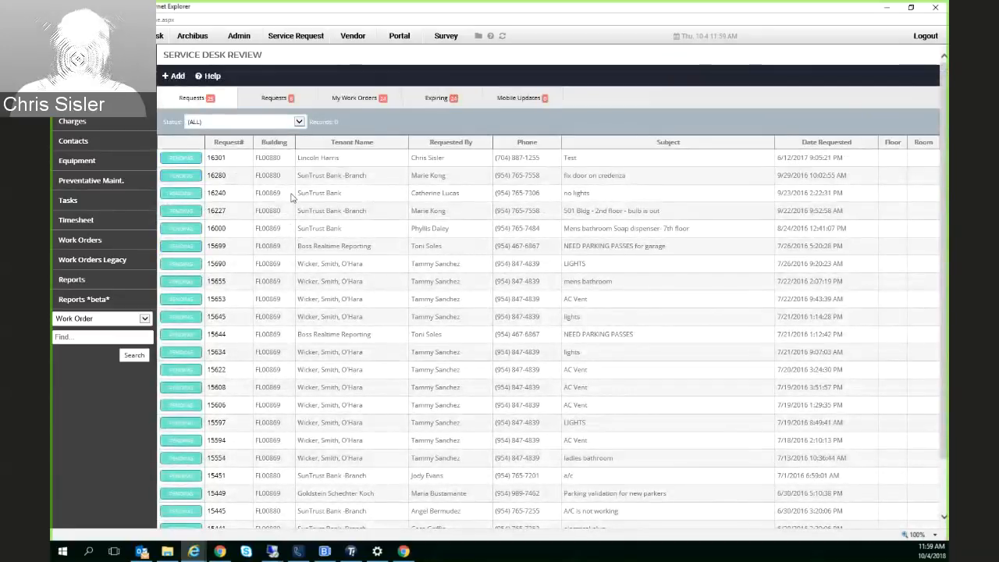
{"action": "left_click", "coordinate": [523, 102]}
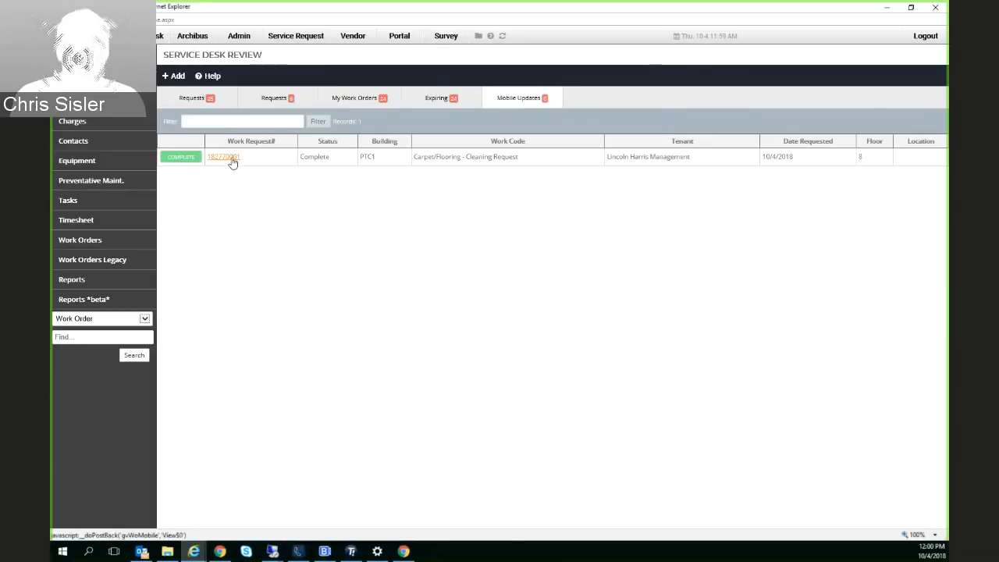
Open the completed work request notification in Outlook and examine its subject, work code and action taken
{"action": "left_click", "coordinate": [108, 336]}
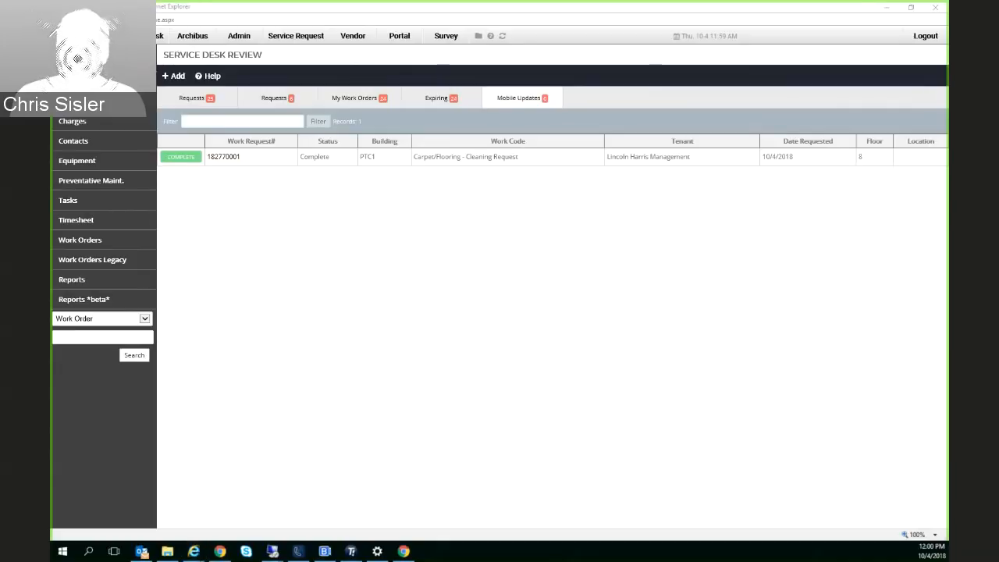
{"action": "left_click", "coordinate": [186, 501]}
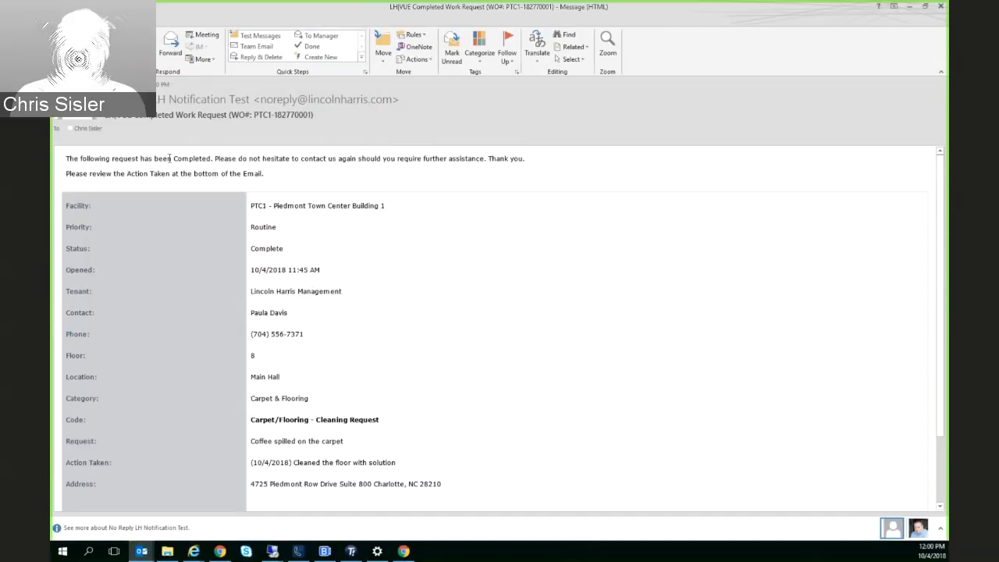
{"action": "left_click_drag", "start_coordinate": [104, 116], "coordinate": [259, 116]}
{"action": "left_click", "coordinate": [175, 117]}
{"action": "left_click", "coordinate": [283, 114]}
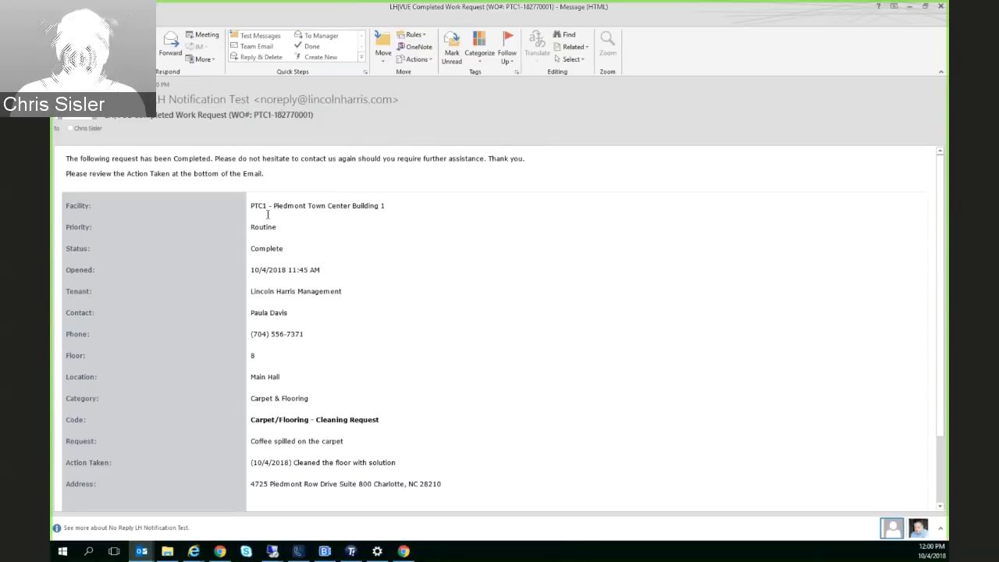
{"action": "scroll", "coordinate": [318, 392], "scroll_direction": "down", "scroll_amount": 3}
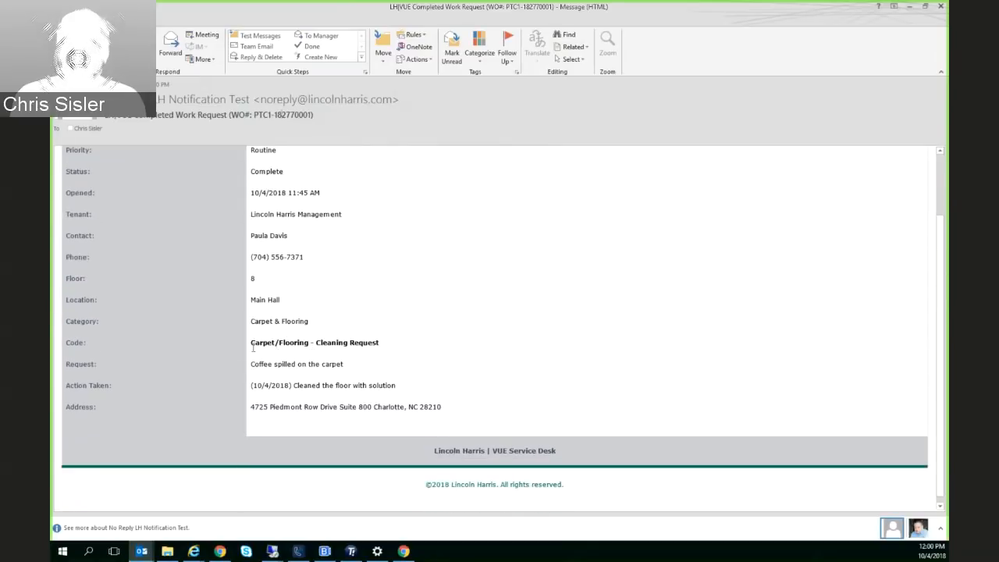
{"action": "left_click_drag", "start_coordinate": [253, 348], "coordinate": [380, 346]}
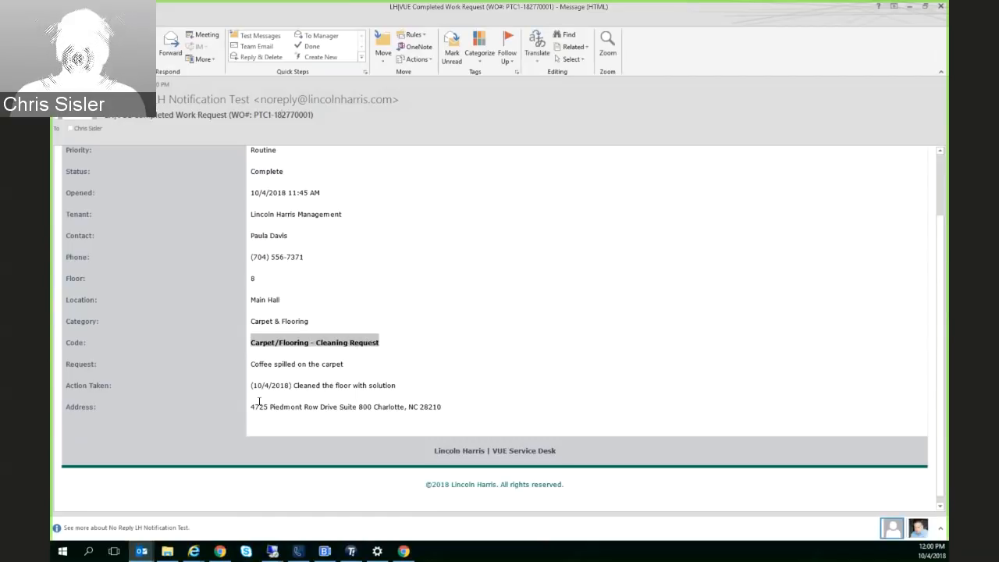
{"action": "left_click_drag", "start_coordinate": [251, 386], "coordinate": [394, 388]}
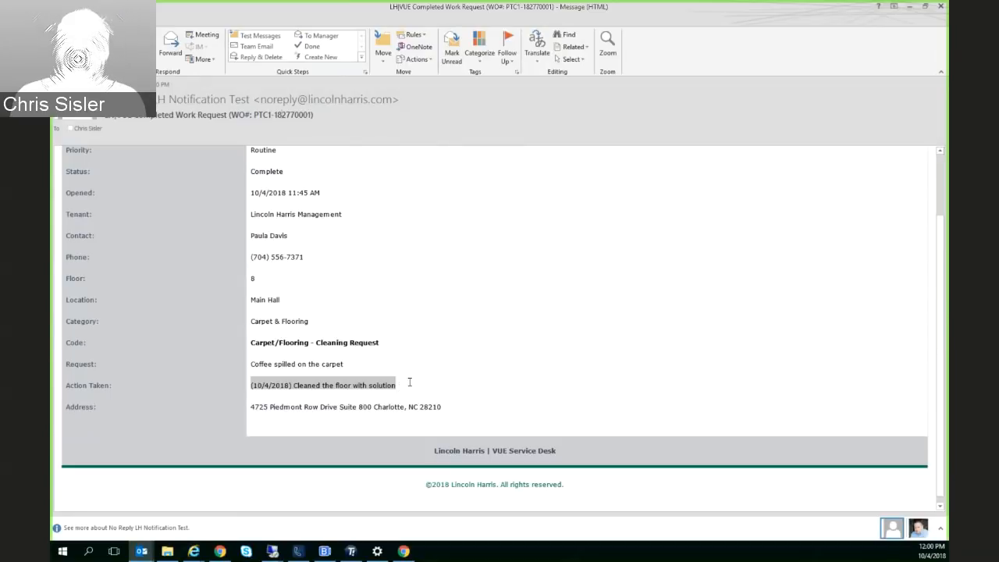
{"action": "left_click_drag", "start_coordinate": [408, 382], "coordinate": [228, 391]}
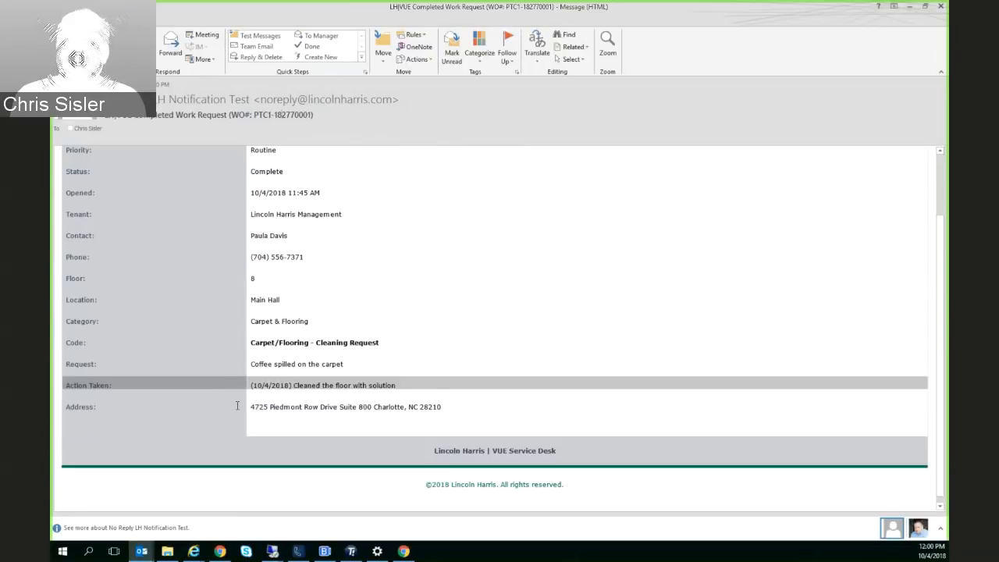
{"action": "left_click", "coordinate": [473, 355]}
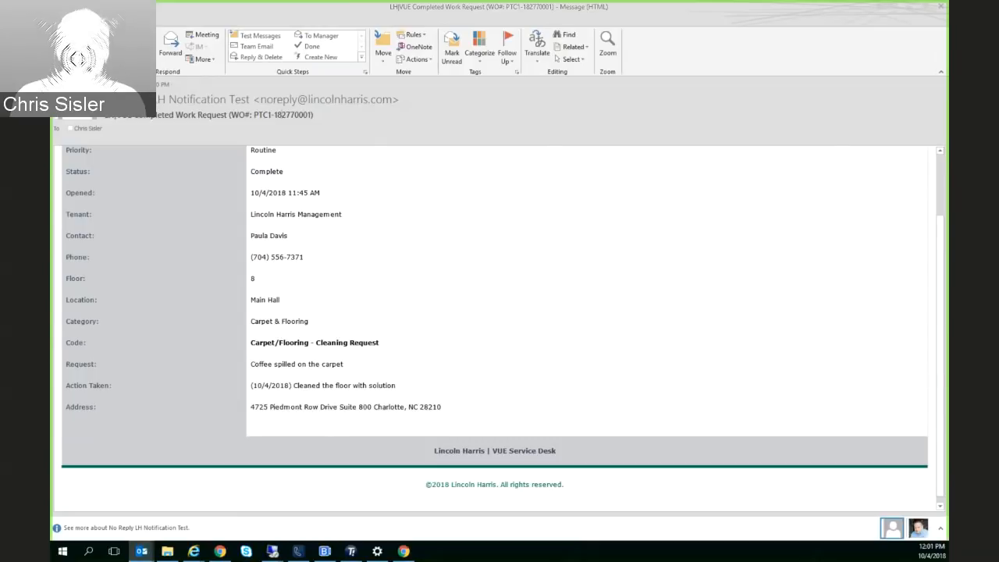
Review the address in the new work request notification for the carpet cleaning, and close the open notification e-mails
{"action": "key", "text": "alt+Tab"}
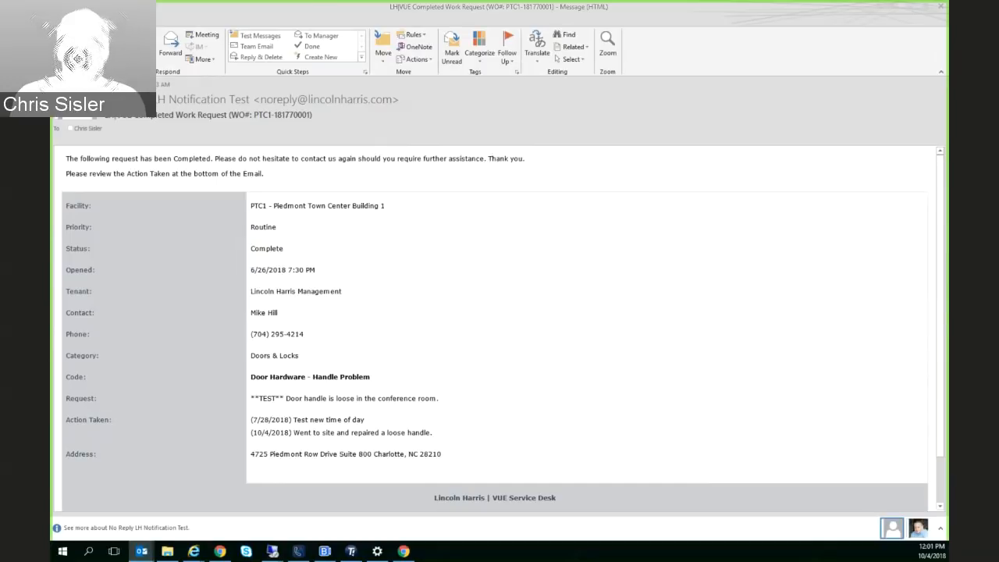
{"action": "key", "text": "alt+Tab"}
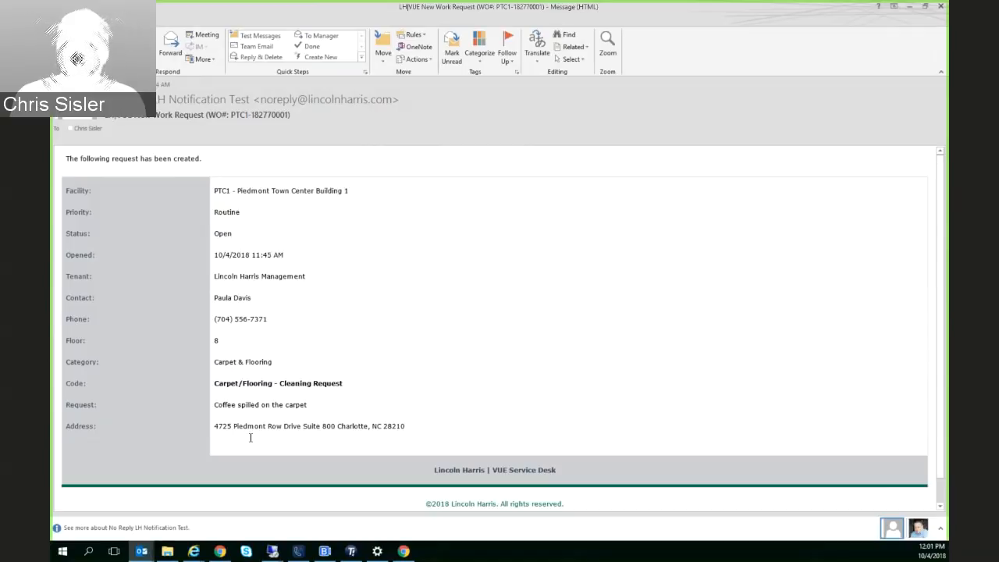
{"action": "left_click_drag", "start_coordinate": [216, 426], "coordinate": [413, 427]}
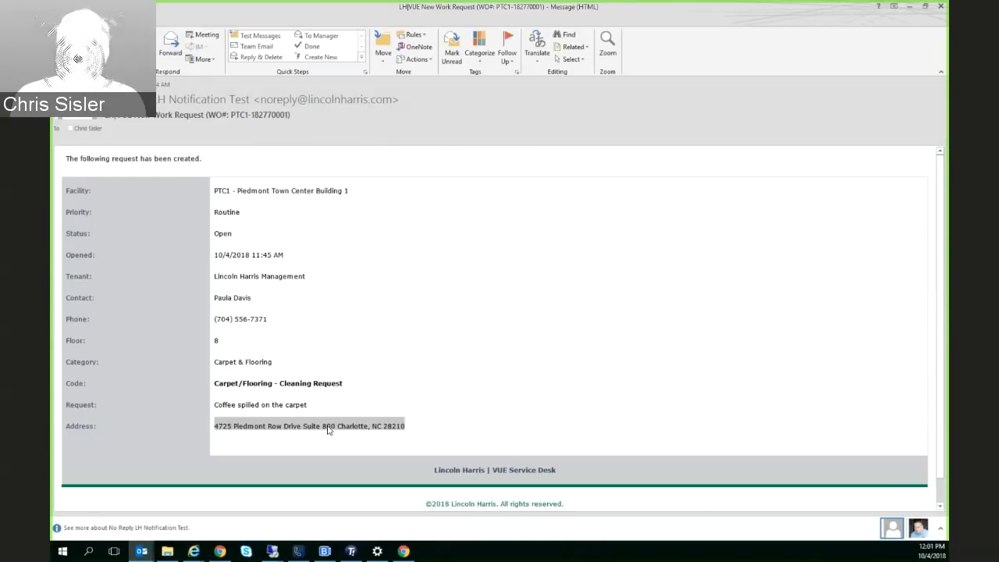
{"action": "left_click", "coordinate": [941, 7]}
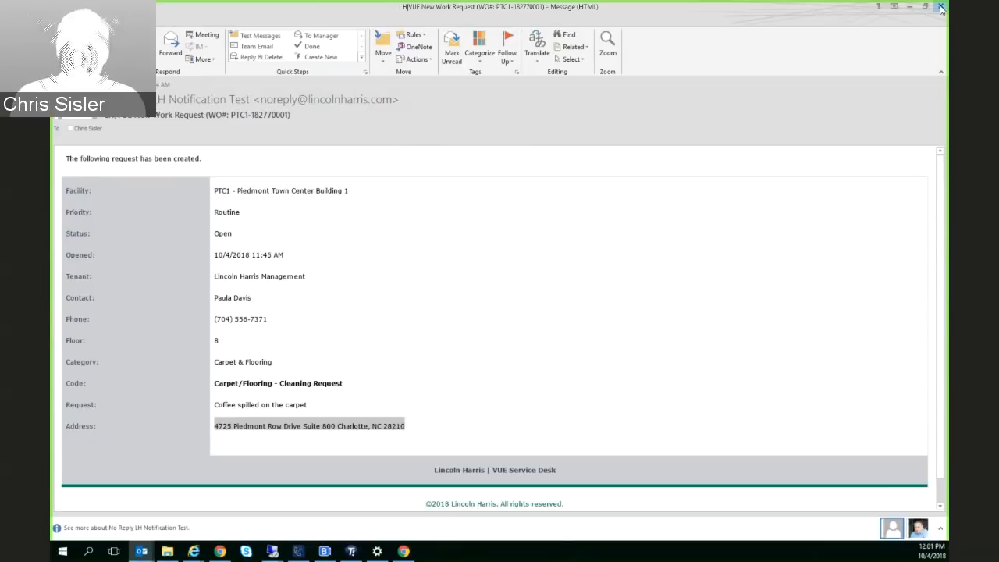
{"action": "left_click", "coordinate": [941, 9]}
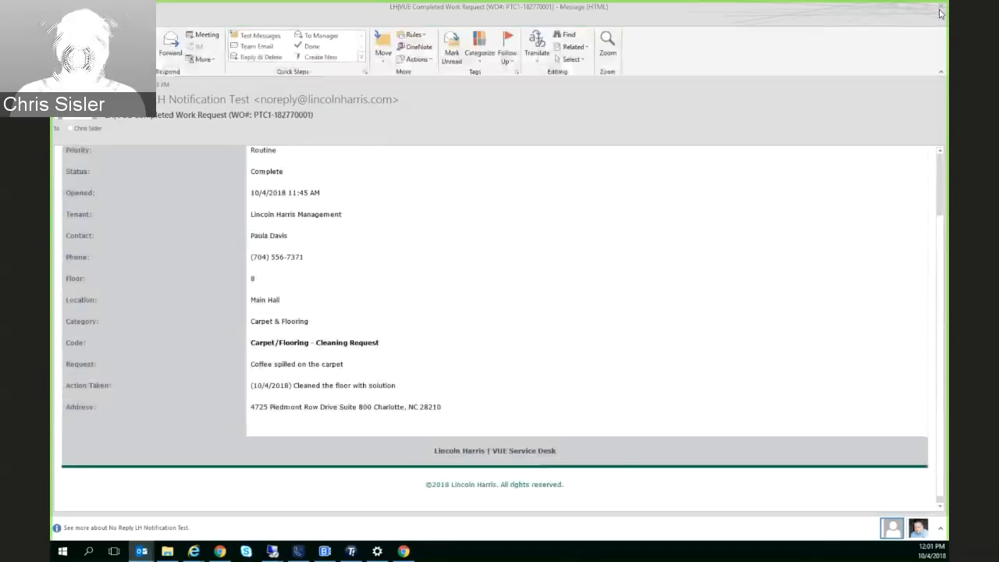
{"action": "left_click", "coordinate": [941, 8]}
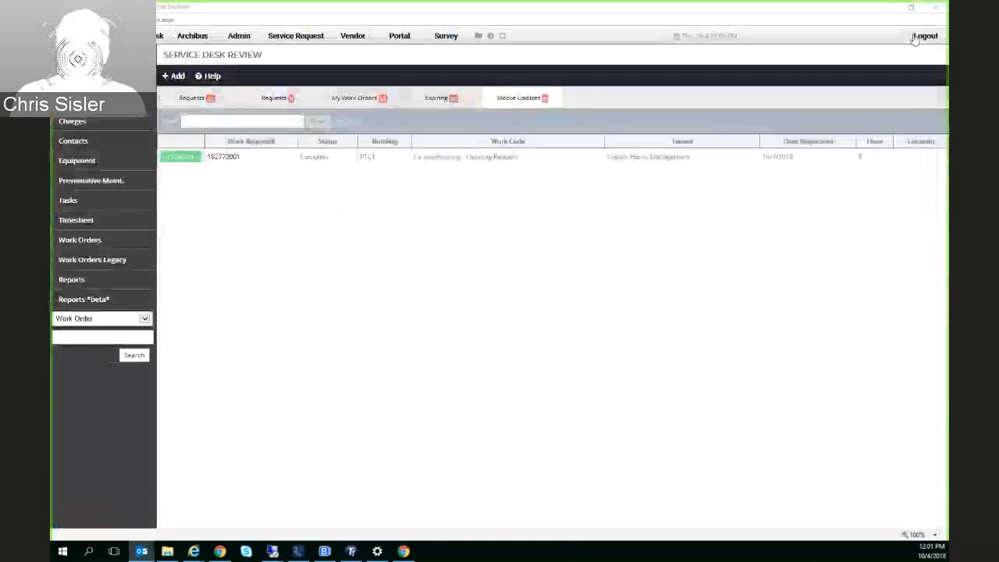
Open the completed carpet cleaning work order from the mobile updates and review its action taken, labor charges and request status
{"action": "left_click", "coordinate": [219, 158]}
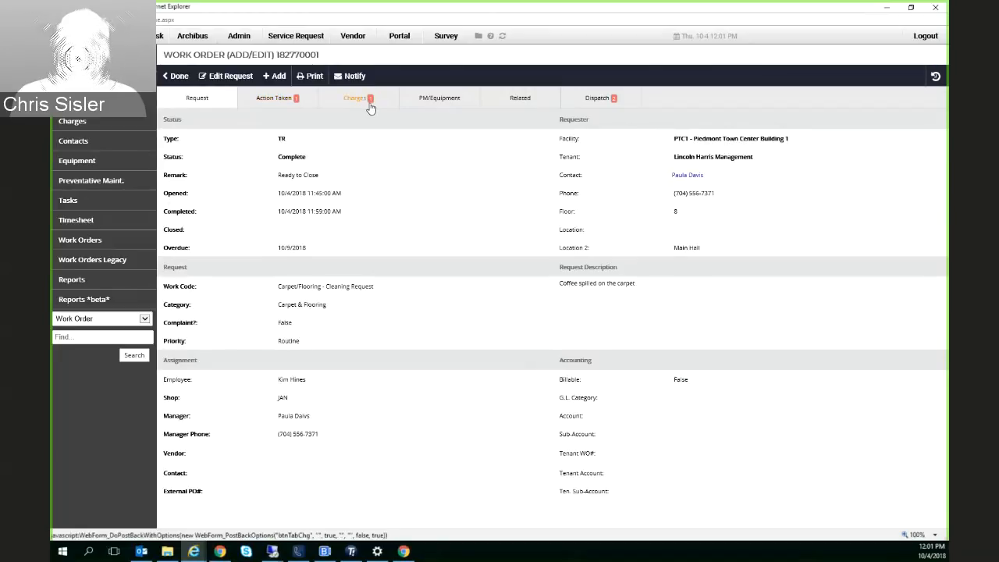
{"action": "left_click", "coordinate": [278, 100]}
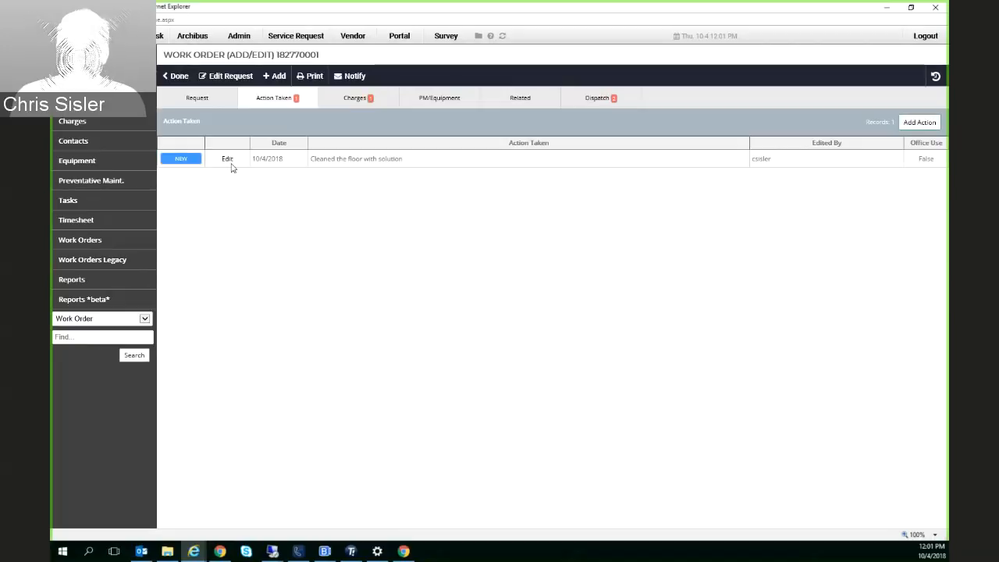
{"action": "left_click", "coordinate": [355, 99]}
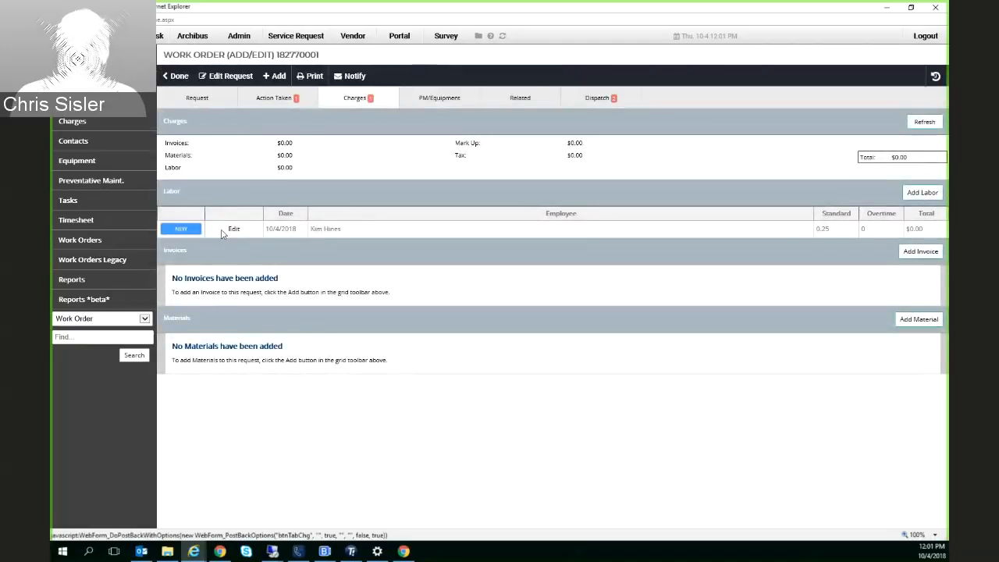
{"action": "double_click", "coordinate": [332, 229]}
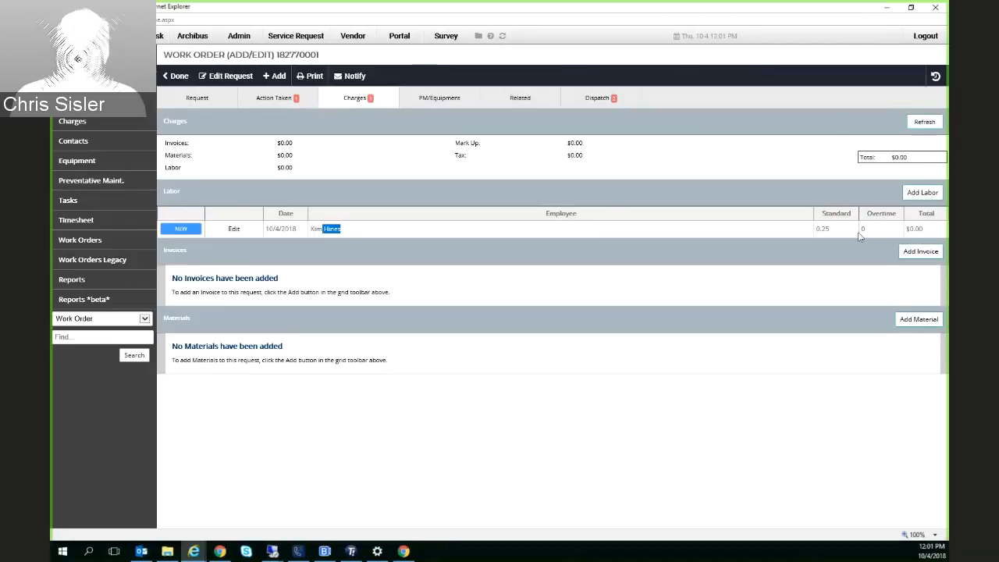
{"action": "double_click", "coordinate": [823, 228]}
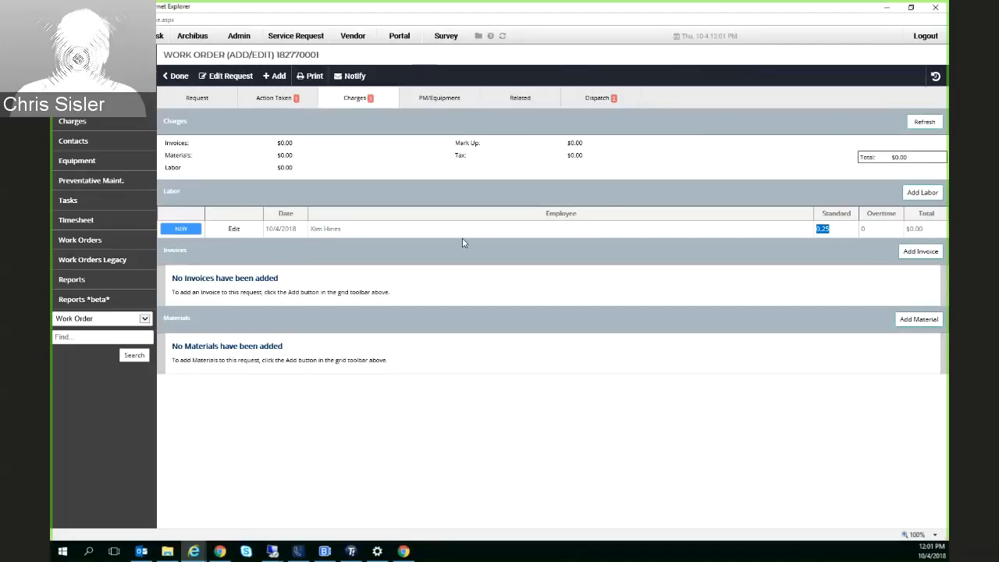
{"action": "left_click", "coordinate": [198, 97]}
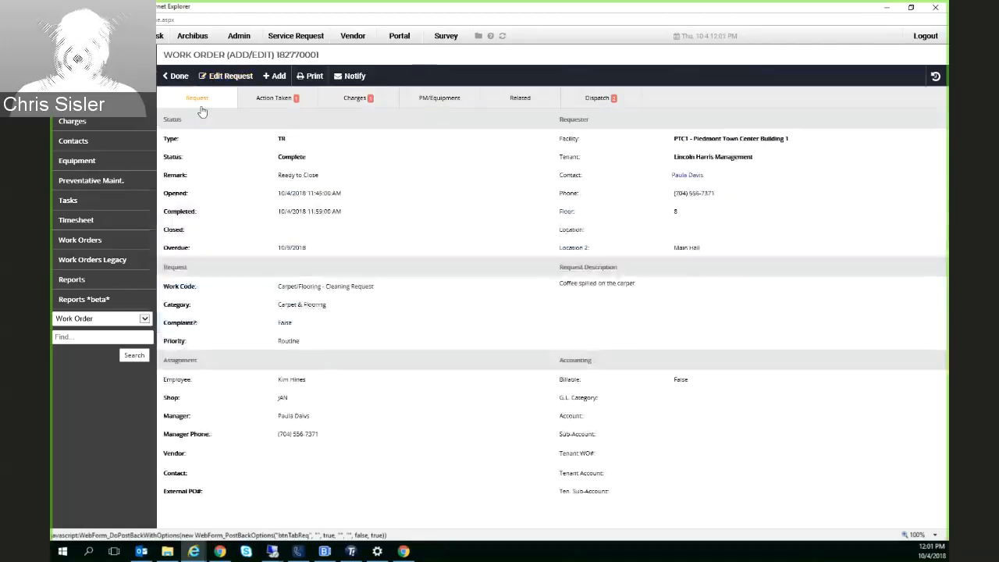
{"action": "double_click", "coordinate": [292, 157]}
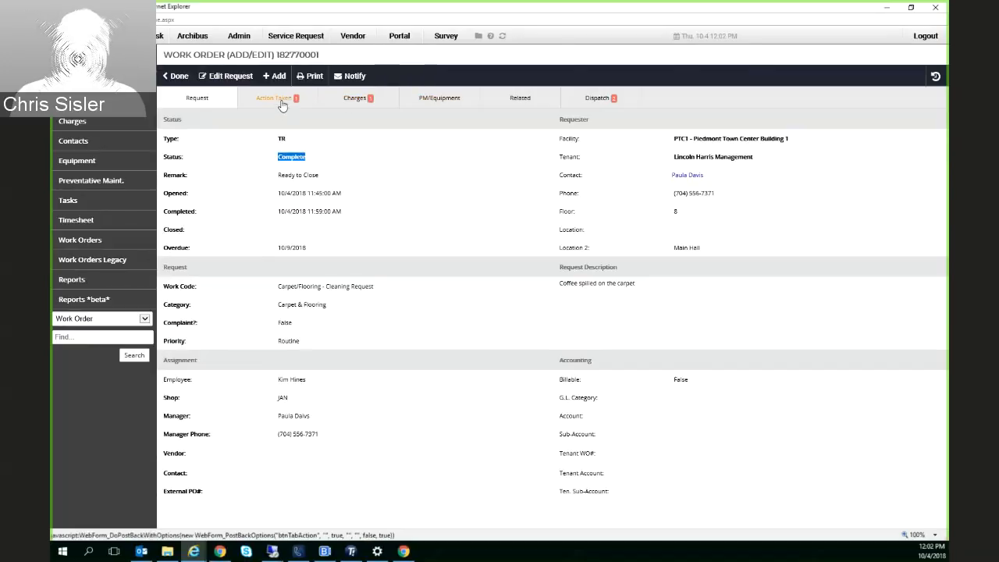
Show the blank material record form from the work order's charges and close it without adding a material
{"action": "left_click", "coordinate": [366, 104]}
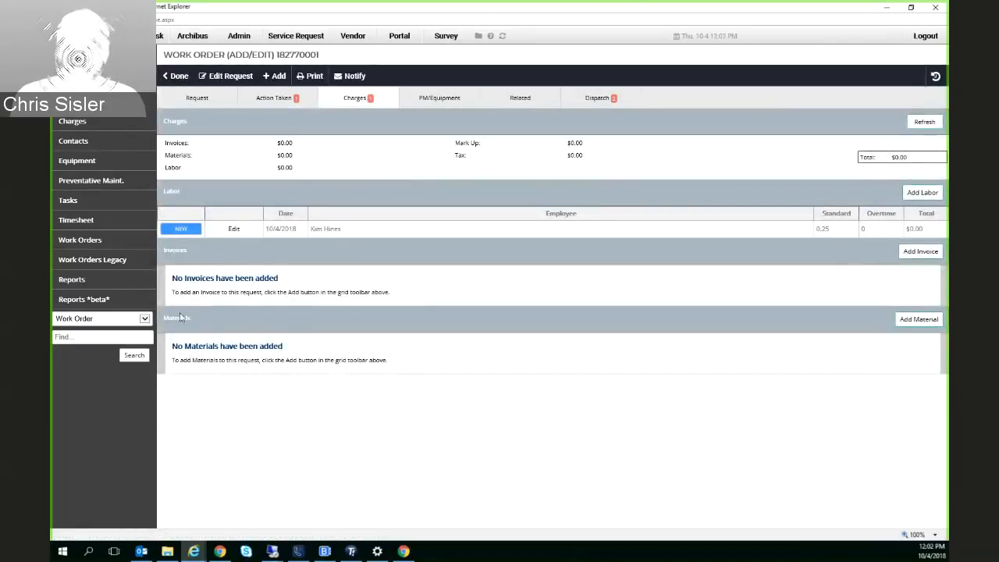
{"action": "left_click", "coordinate": [903, 325]}
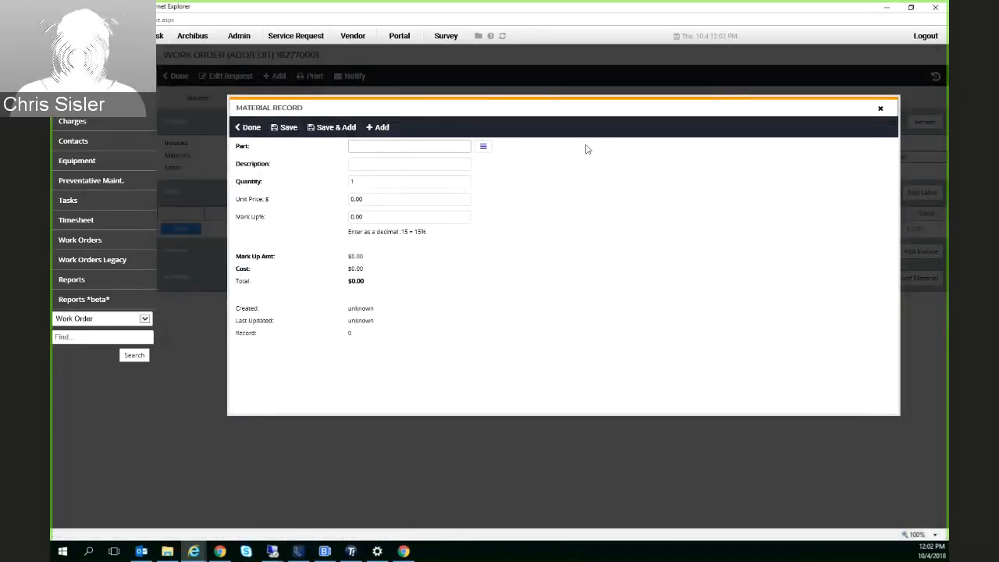
{"action": "left_click", "coordinate": [880, 109]}
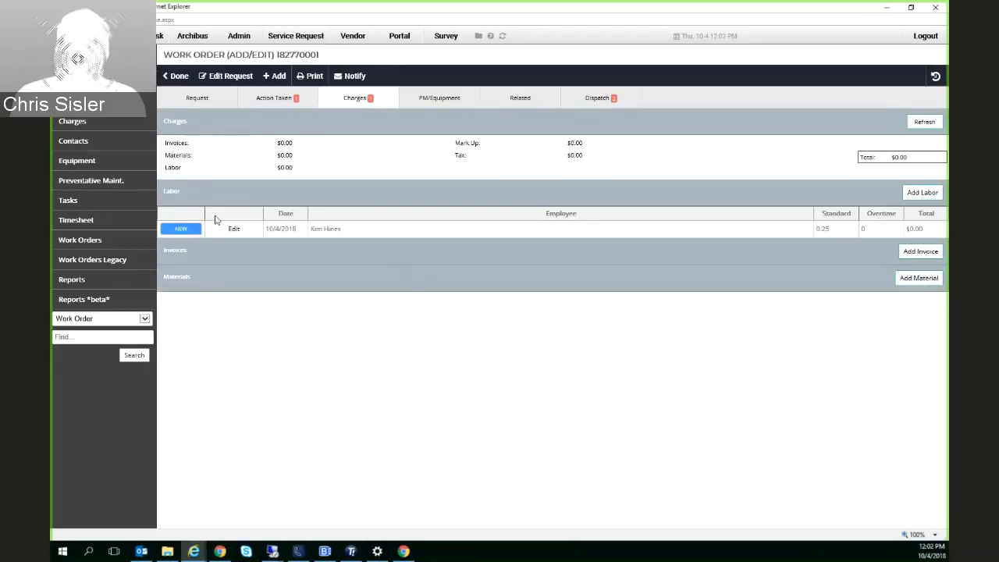
Show the full work order list and locate the PM - Weekly Heaters Maintenance order in it
{"action": "left_click", "coordinate": [90, 240]}
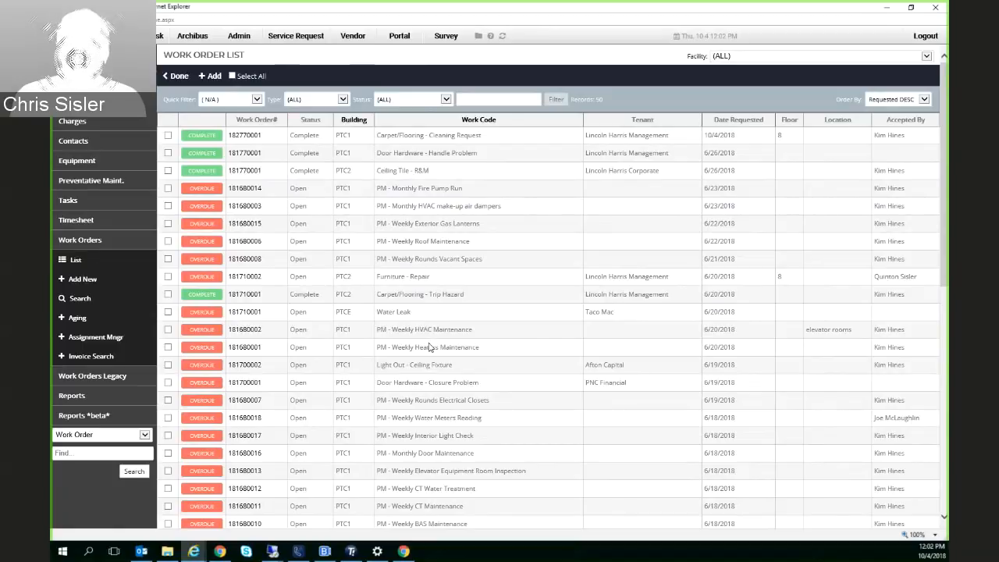
{"action": "scroll", "coordinate": [429, 347], "scroll_direction": "down", "scroll_amount": 1}
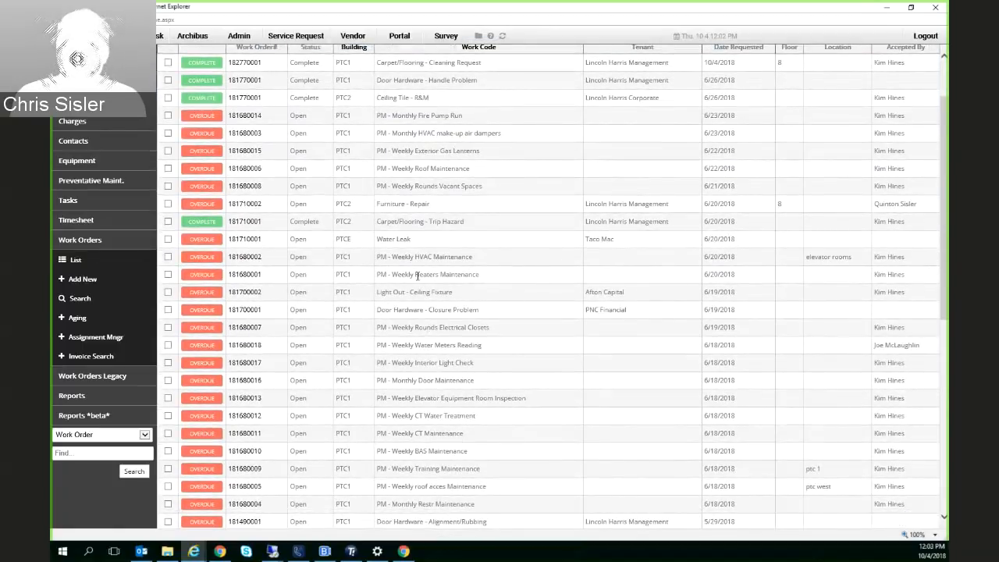
{"action": "left_click_drag", "start_coordinate": [505, 279], "coordinate": [392, 274]}
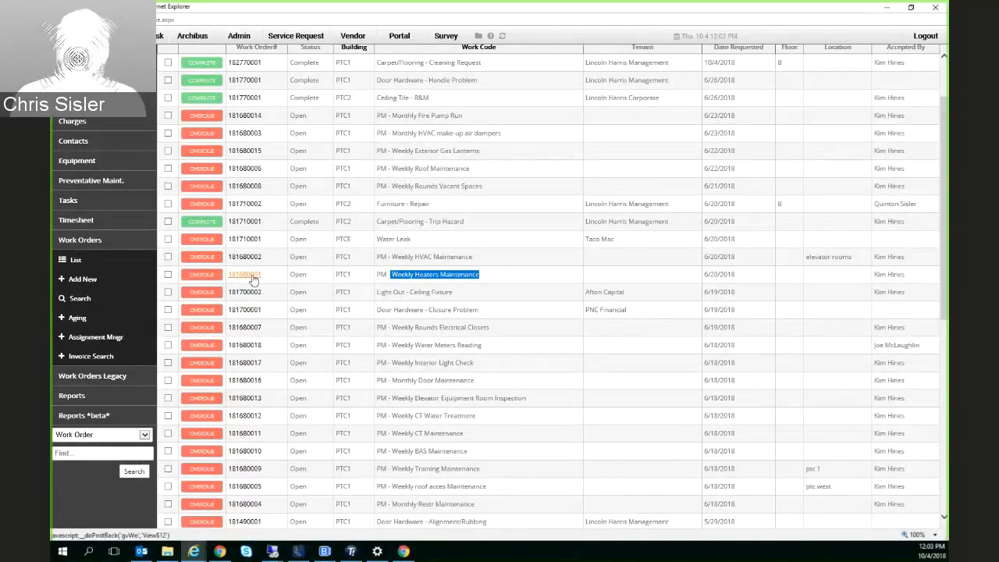
Open the PM - Weekly Heaters Maintenance work order and review its remark, assigned employee and preventive maintenance date range
{"action": "left_click", "coordinate": [252, 280]}
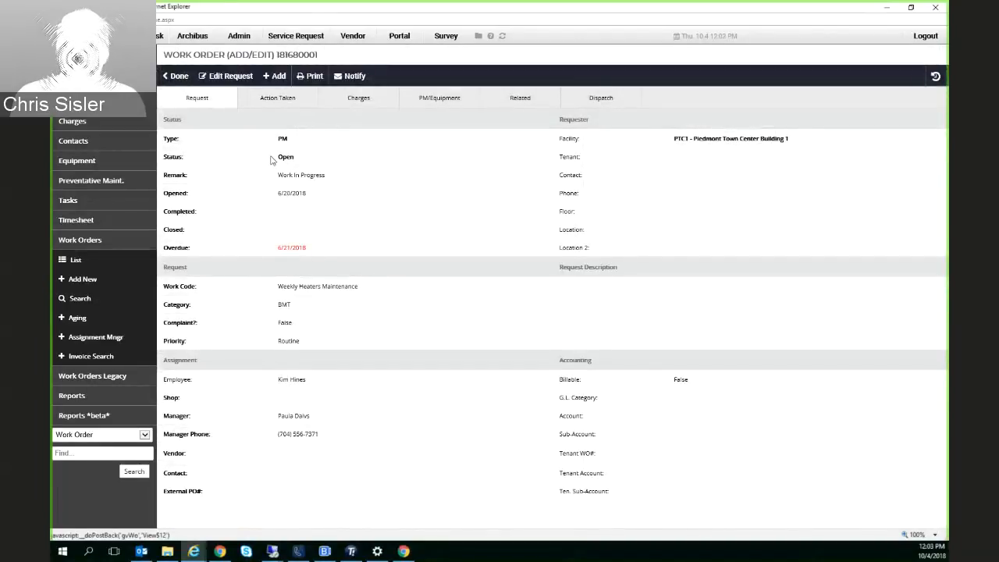
{"action": "left_click_drag", "start_coordinate": [273, 158], "coordinate": [326, 176]}
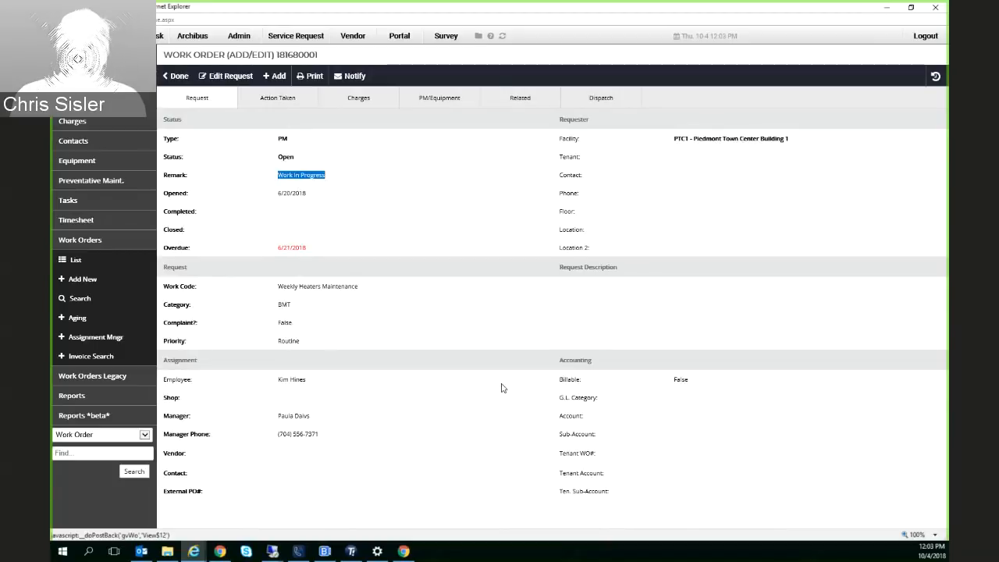
{"action": "left_click_drag", "start_coordinate": [273, 380], "coordinate": [319, 385]}
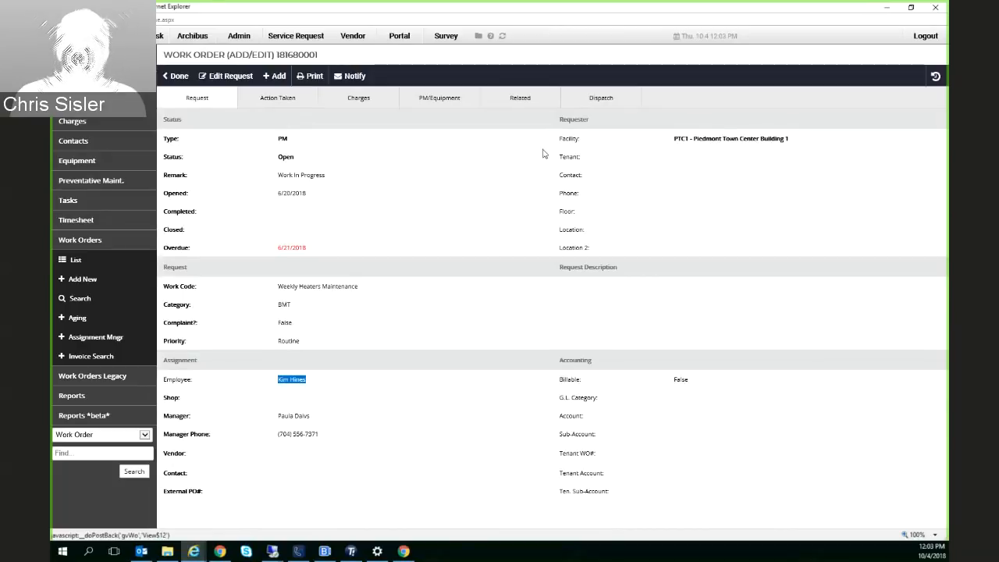
{"action": "left_click", "coordinate": [428, 99]}
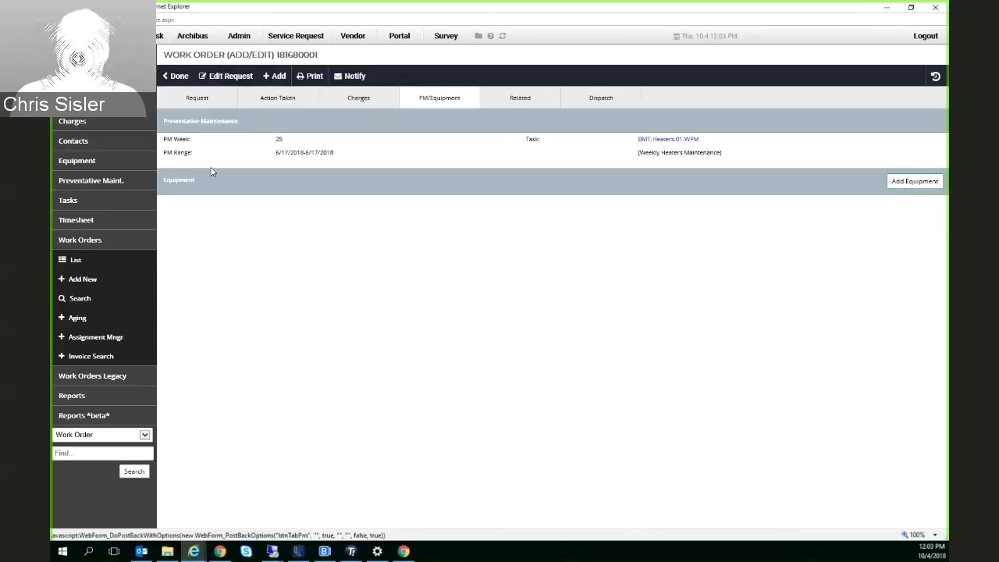
{"action": "left_click_drag", "start_coordinate": [289, 141], "coordinate": [334, 155]}
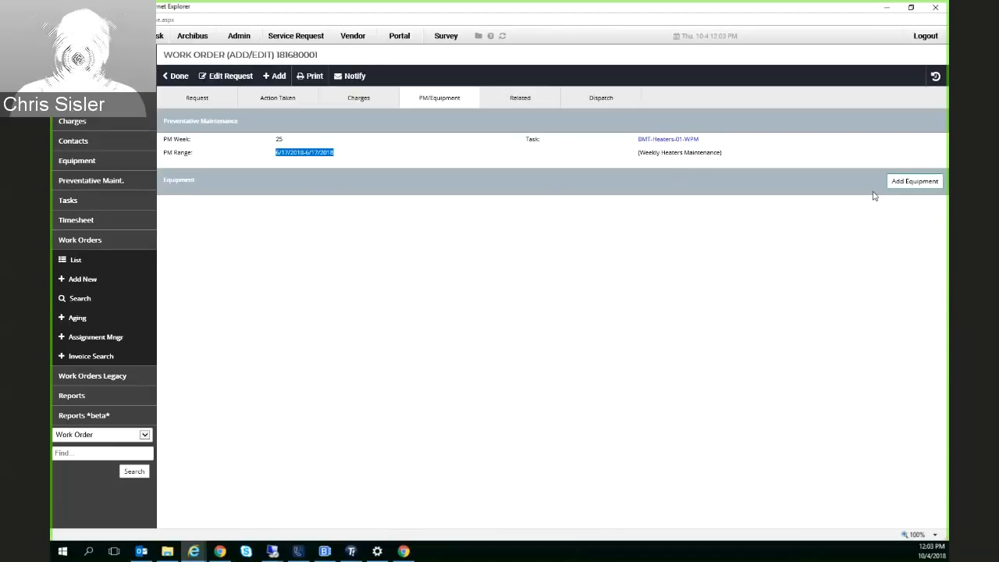
Add the Trane hot water unit heaters, HWH-Mech Rms-01, to the work order's equipment, filtering the equipment picker by the Heating category
{"action": "left_click", "coordinate": [904, 189]}
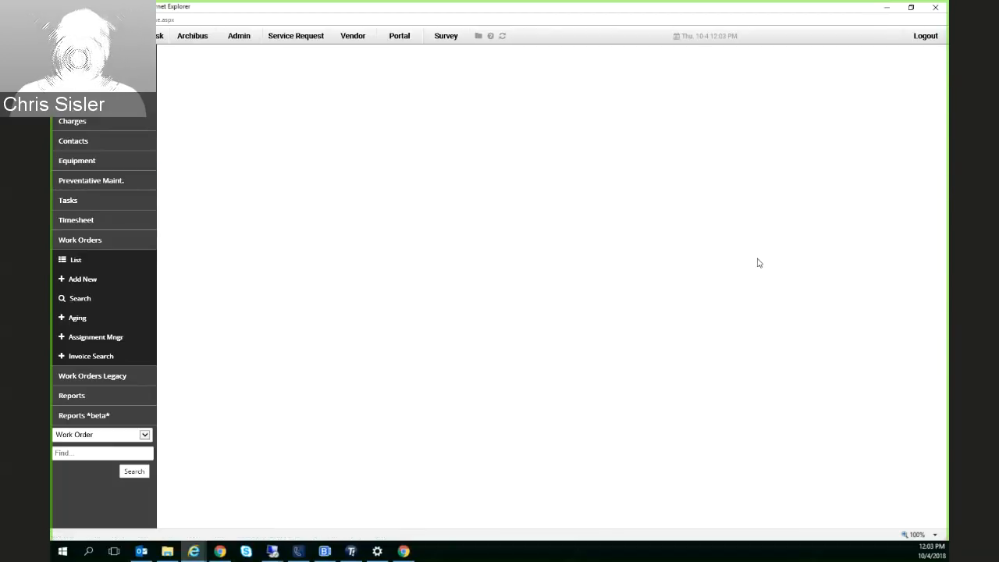
{"action": "scroll", "coordinate": [586, 234], "scroll_direction": "down", "scroll_amount": 1}
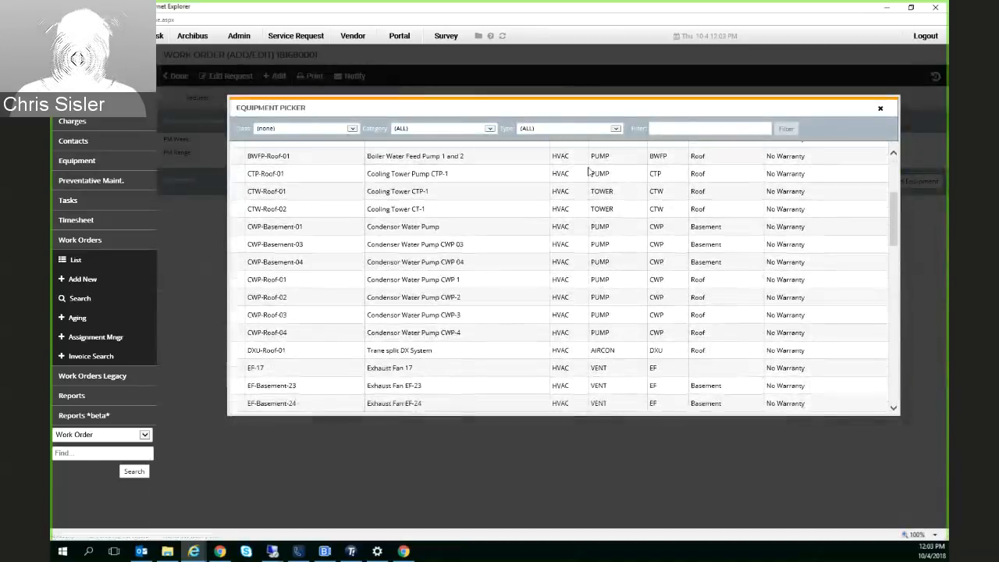
{"action": "left_click", "coordinate": [338, 141]}
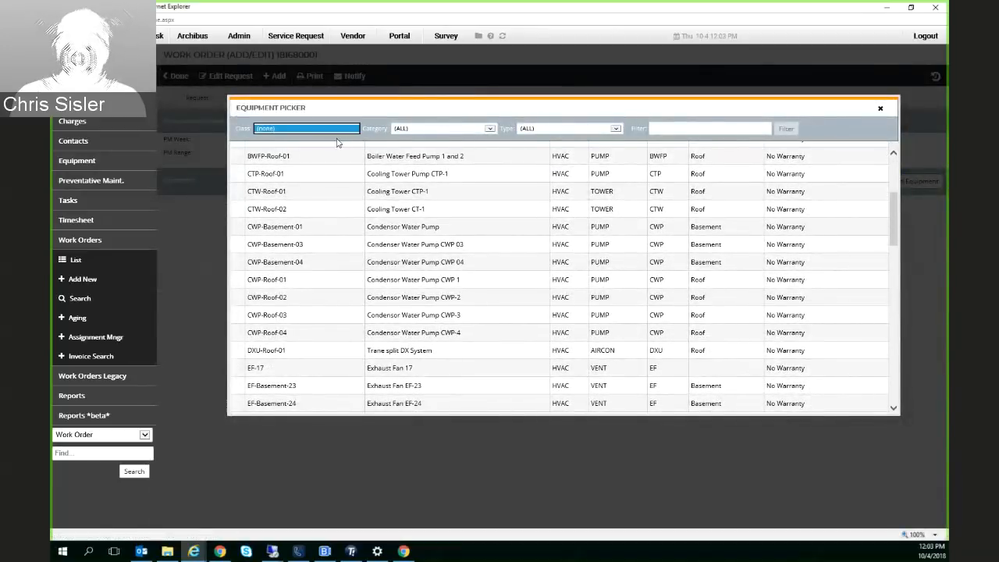
{"action": "left_click", "coordinate": [402, 129]}
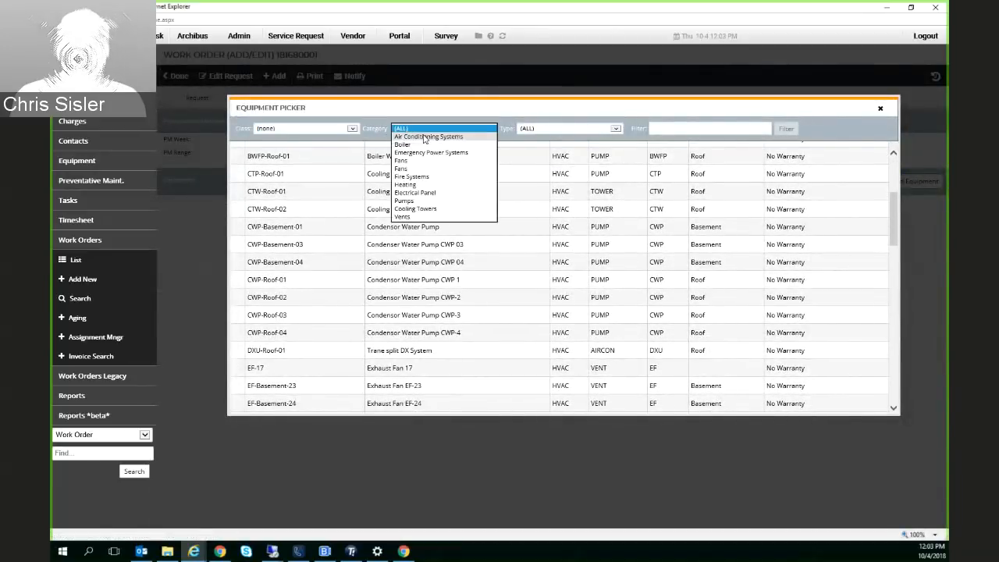
{"action": "left_click", "coordinate": [421, 184]}
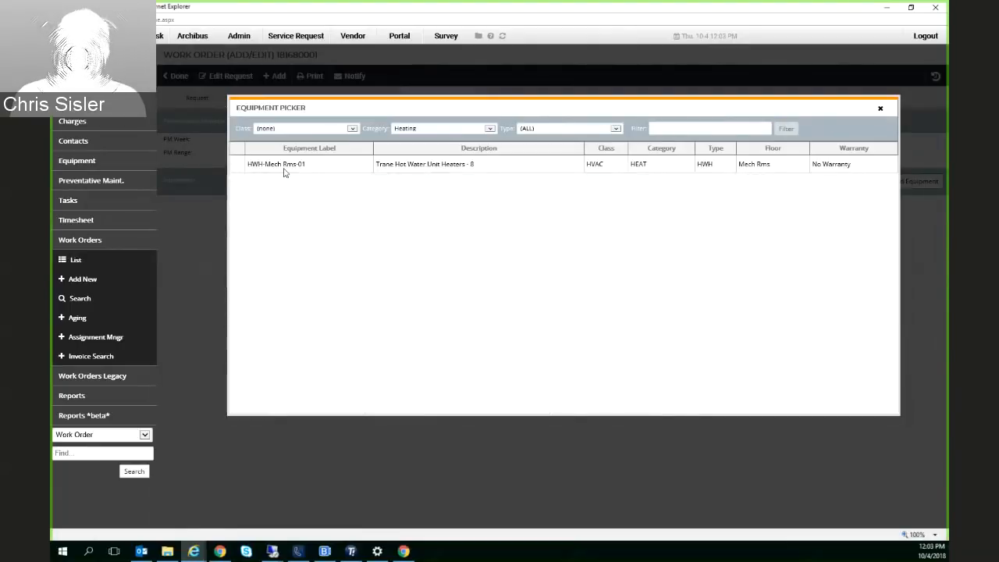
{"action": "left_click", "coordinate": [489, 128]}
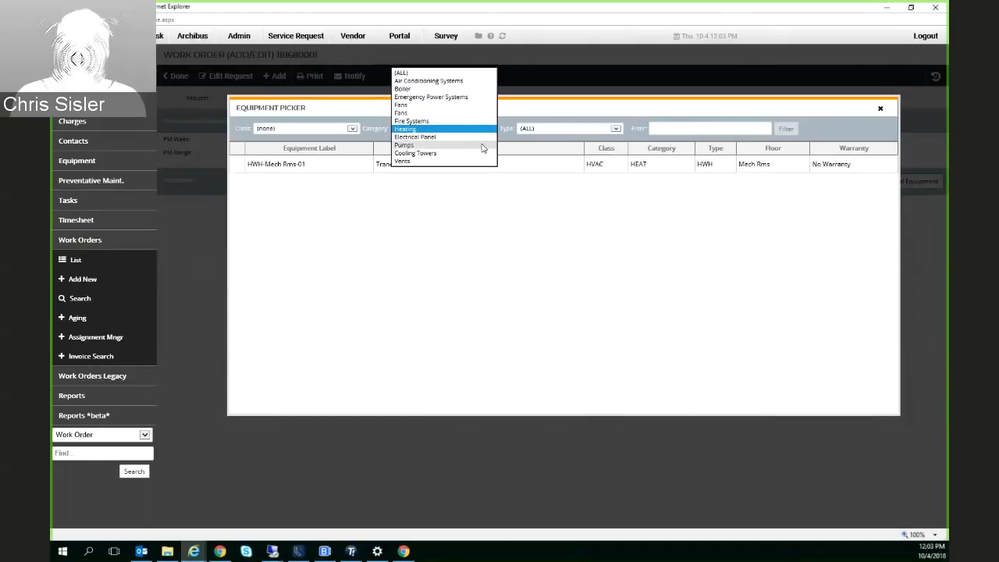
{"action": "left_click", "coordinate": [481, 128]}
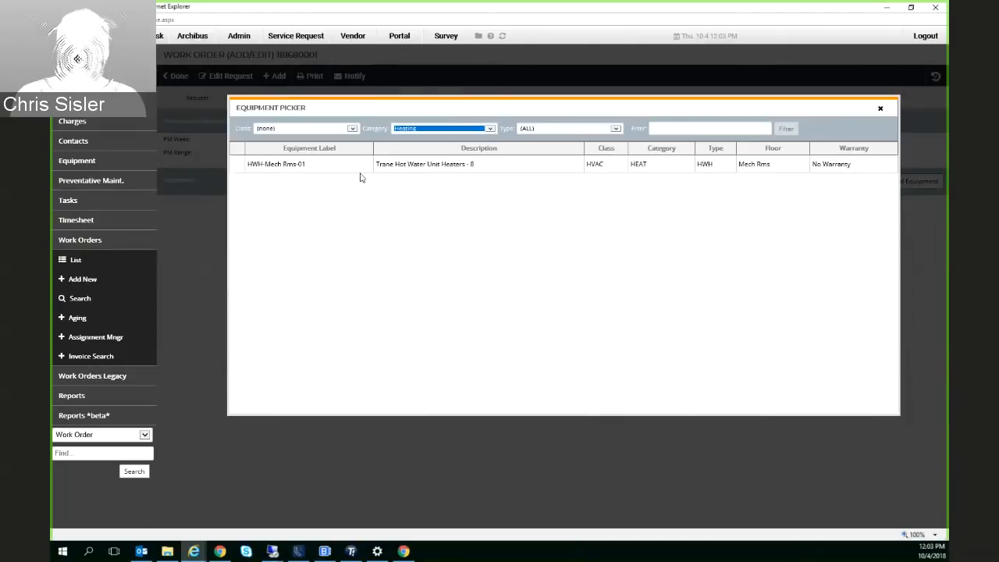
{"action": "left_click", "coordinate": [291, 166]}
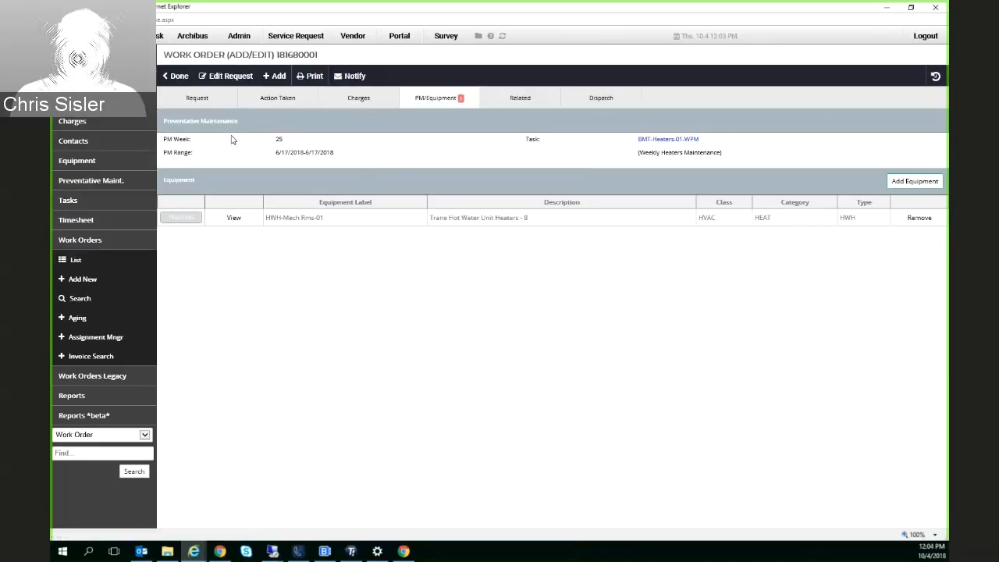
Start a new labor record in the work order's charges for the assigned employee, with N/A as the labor type
{"action": "left_click", "coordinate": [213, 104]}
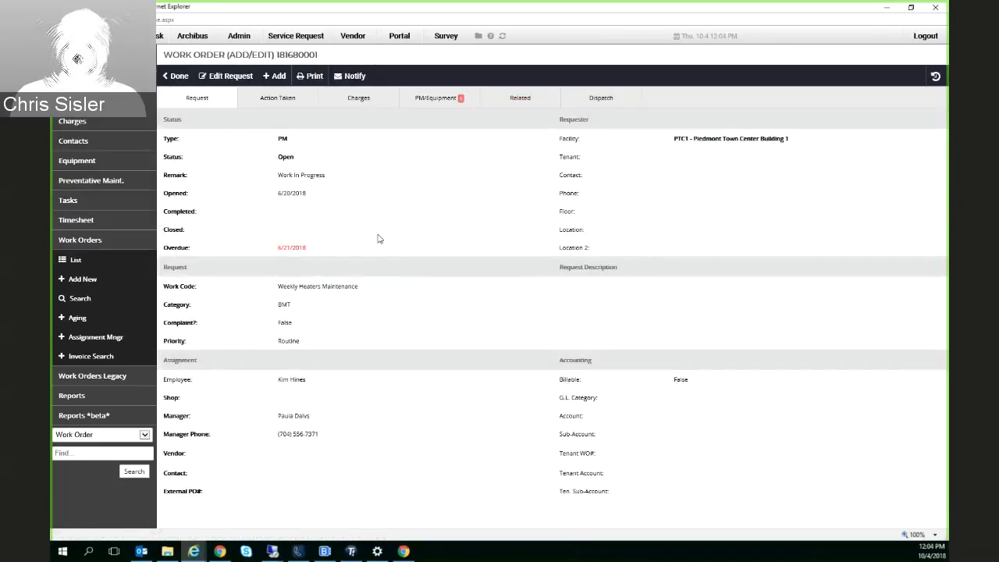
{"action": "left_click", "coordinate": [360, 100]}
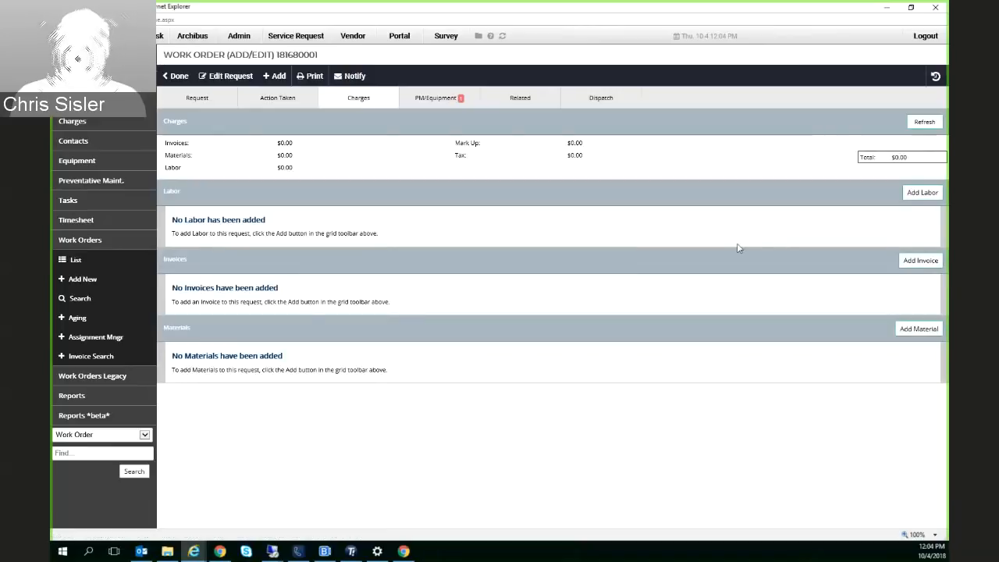
{"action": "left_click", "coordinate": [922, 193]}
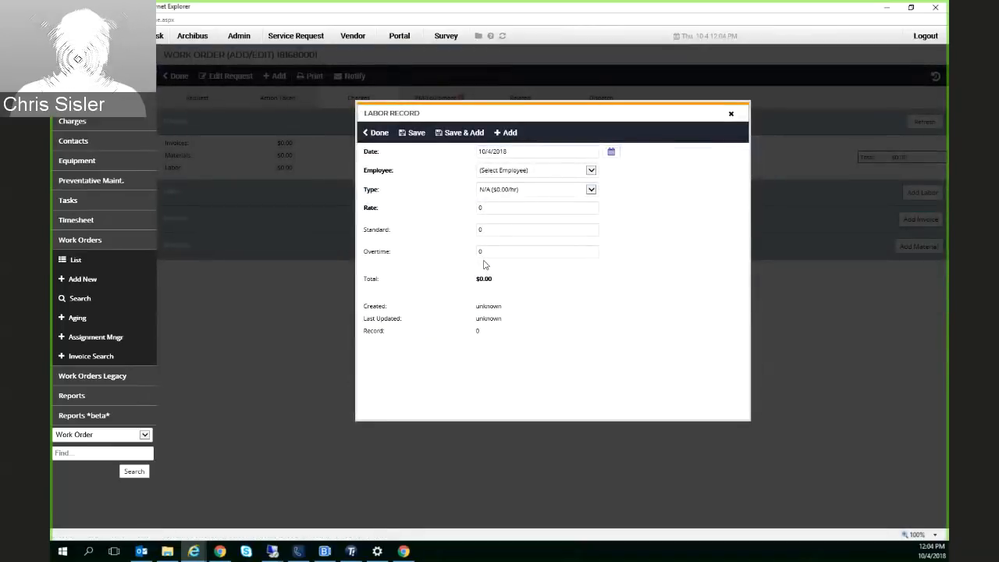
{"action": "left_click", "coordinate": [594, 170]}
{"action": "left_click", "coordinate": [538, 217]}
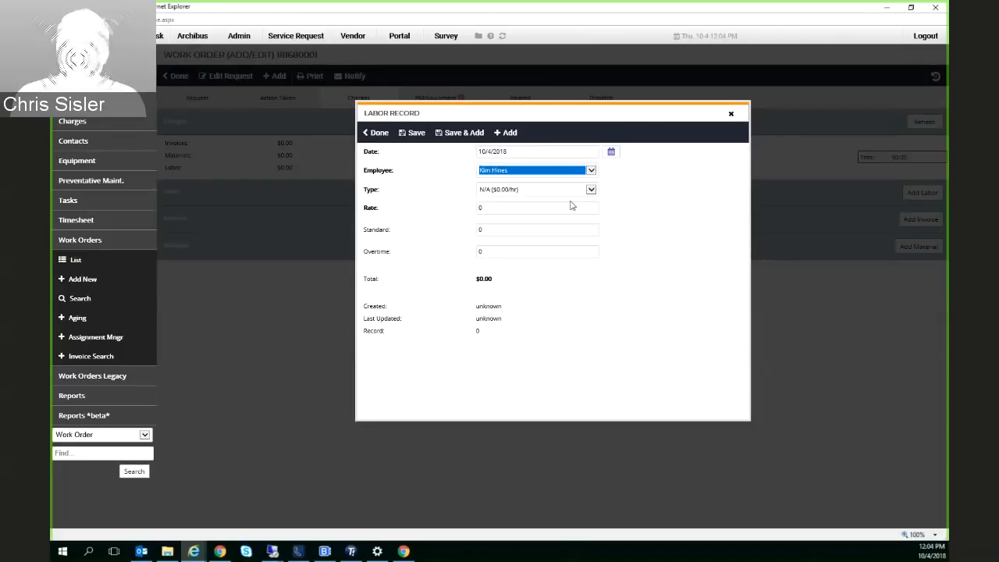
{"action": "left_click", "coordinate": [586, 191]}
{"action": "left_click", "coordinate": [578, 189]}
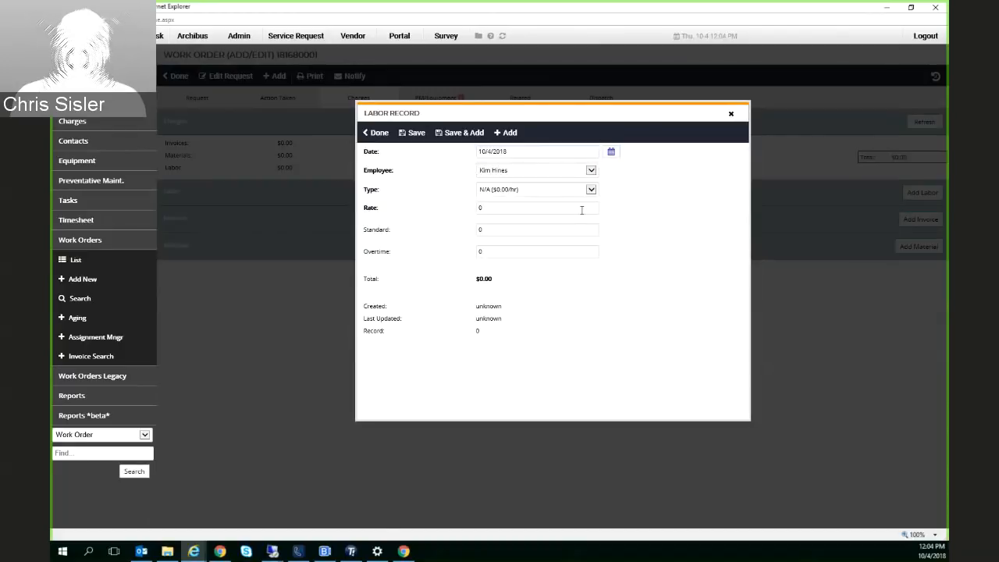
Set the labor record's standard hours to 1, keep overtime at 0, save it and check the new labor entry
{"action": "left_click", "coordinate": [582, 210]}
{"action": "left_click", "coordinate": [494, 230]}
{"action": "left_click", "coordinate": [491, 253]}
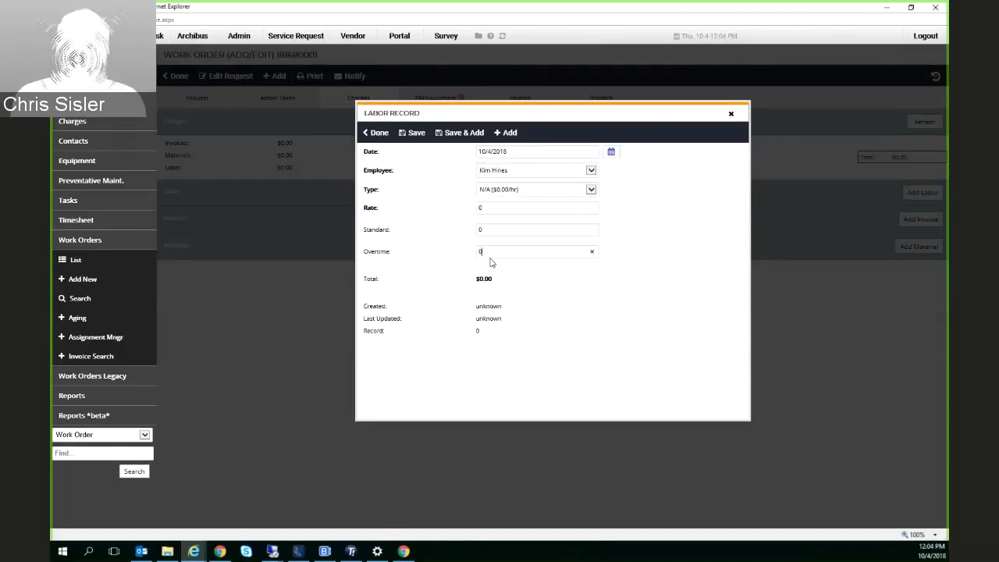
{"action": "left_click", "coordinate": [492, 231]}
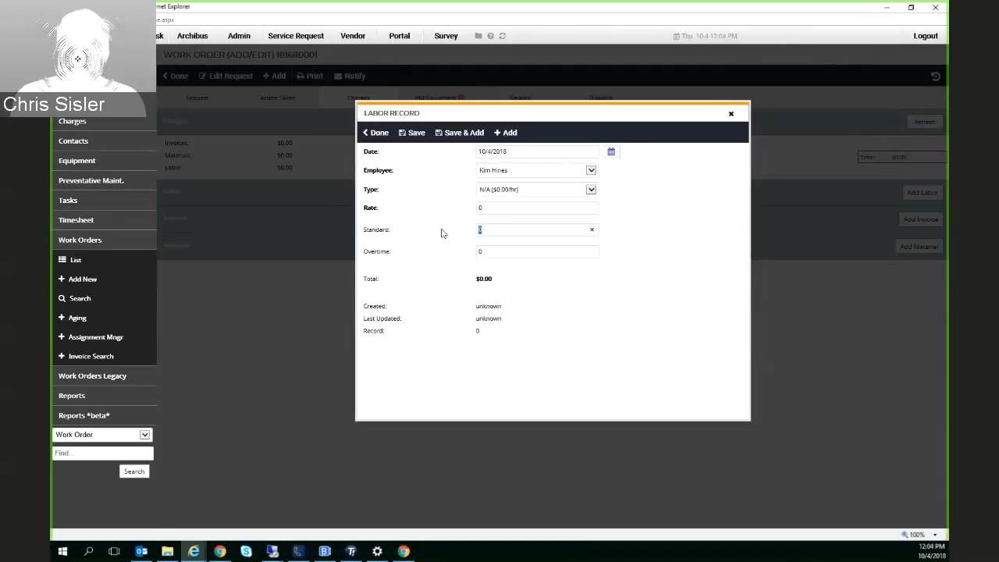
{"action": "type", "text": "1"}
{"action": "left_click", "coordinate": [508, 252]}
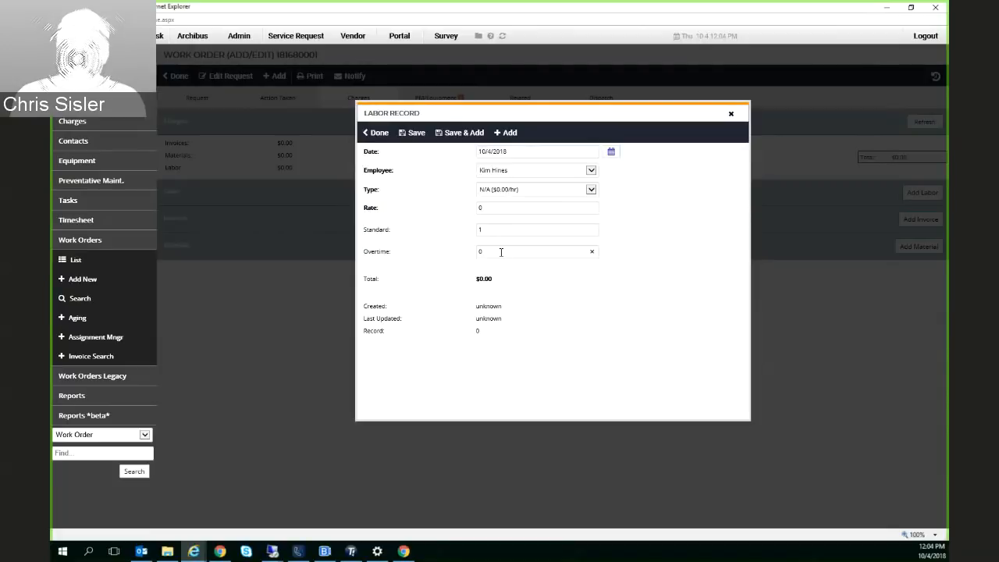
{"action": "left_click_drag", "start_coordinate": [493, 252], "coordinate": [446, 250]}
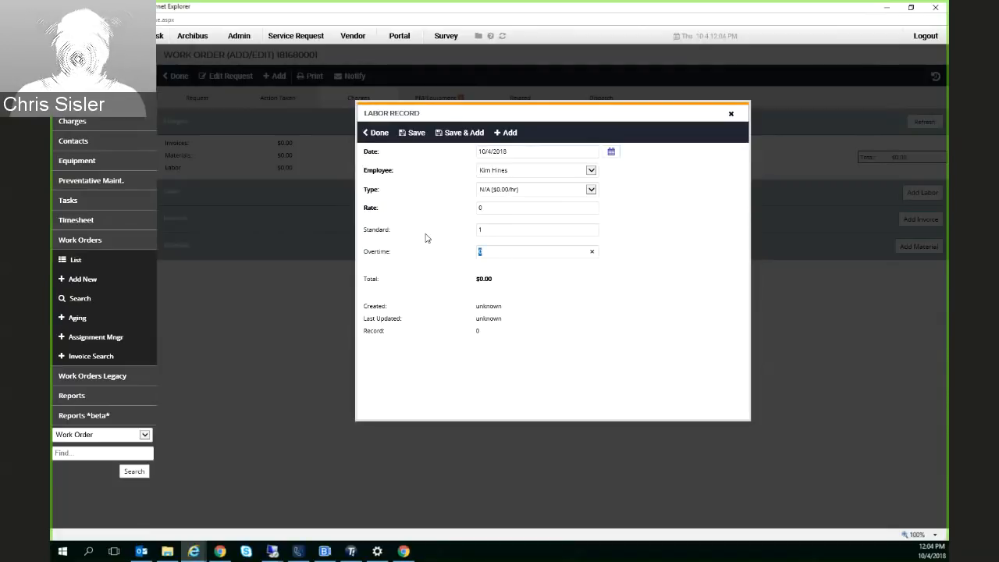
{"action": "left_click", "coordinate": [415, 134]}
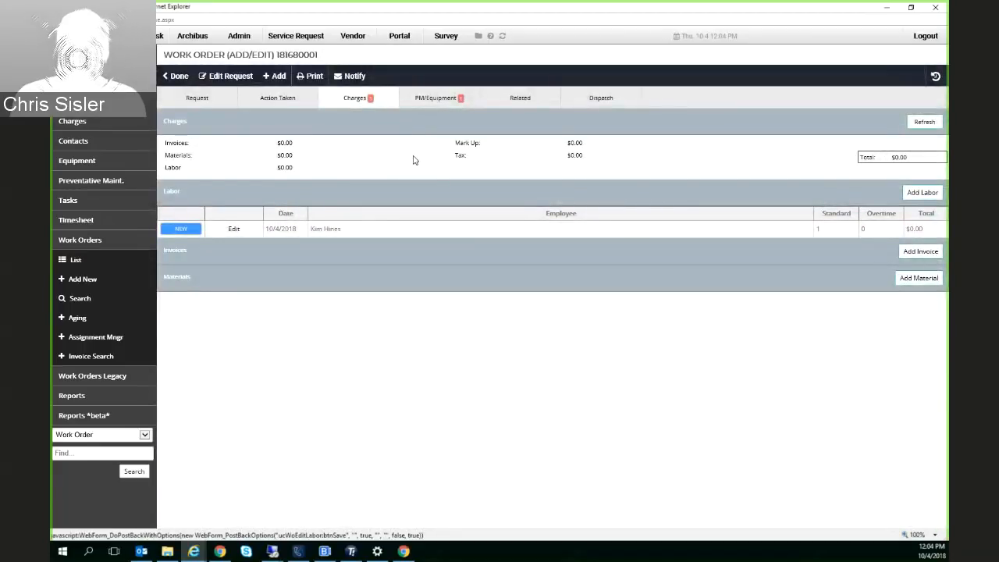
{"action": "left_click_drag", "start_coordinate": [311, 228], "coordinate": [342, 229]}
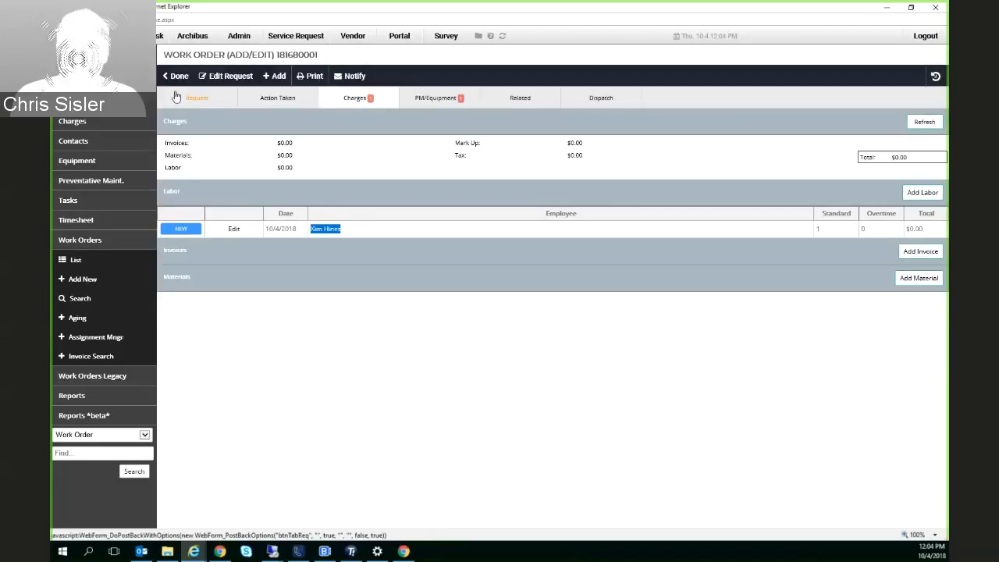
Edit the work order request to mark it completed on 10/4/2018 and try to save it
{"action": "left_click", "coordinate": [214, 84]}
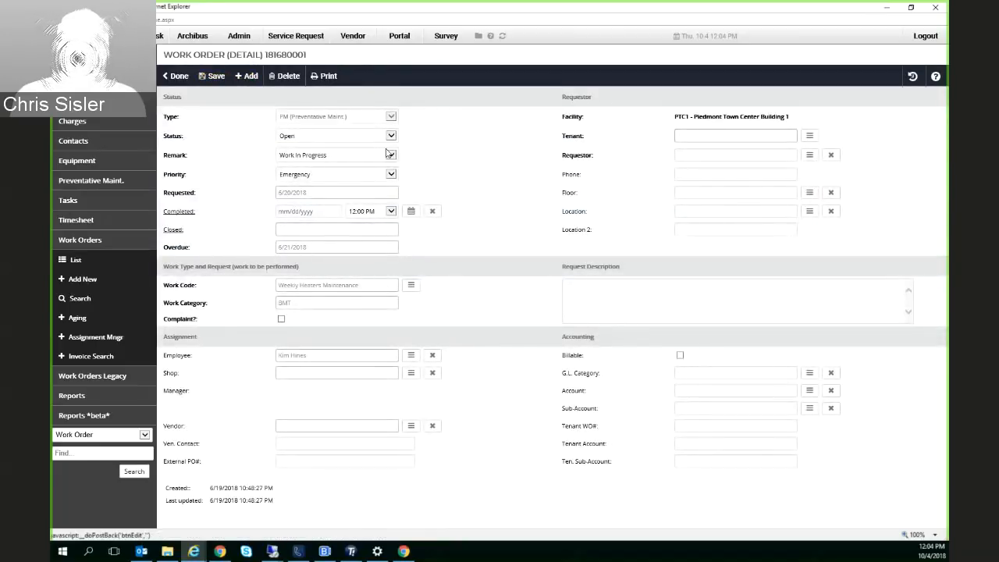
{"action": "left_click", "coordinate": [187, 211]}
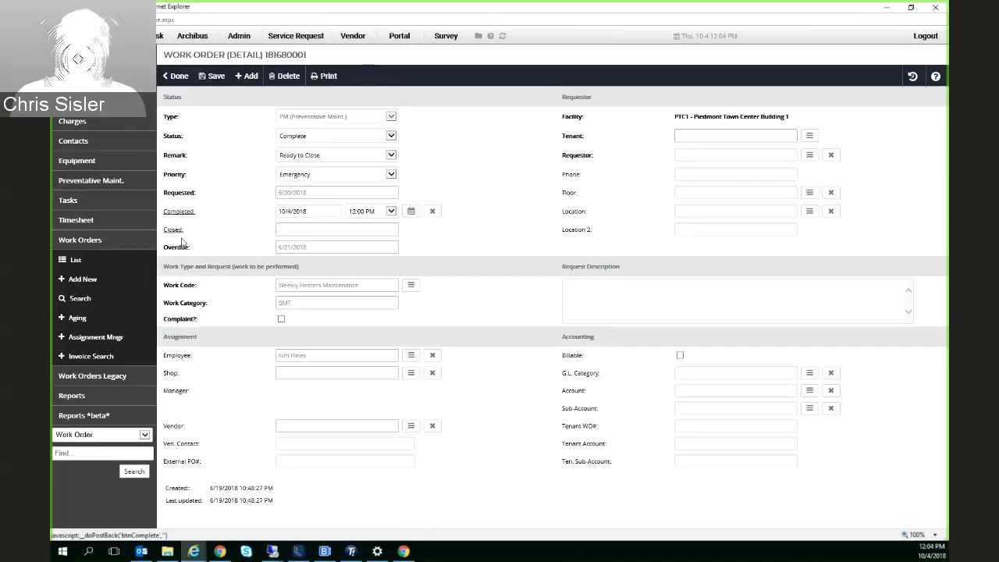
{"action": "left_click", "coordinate": [211, 77]}
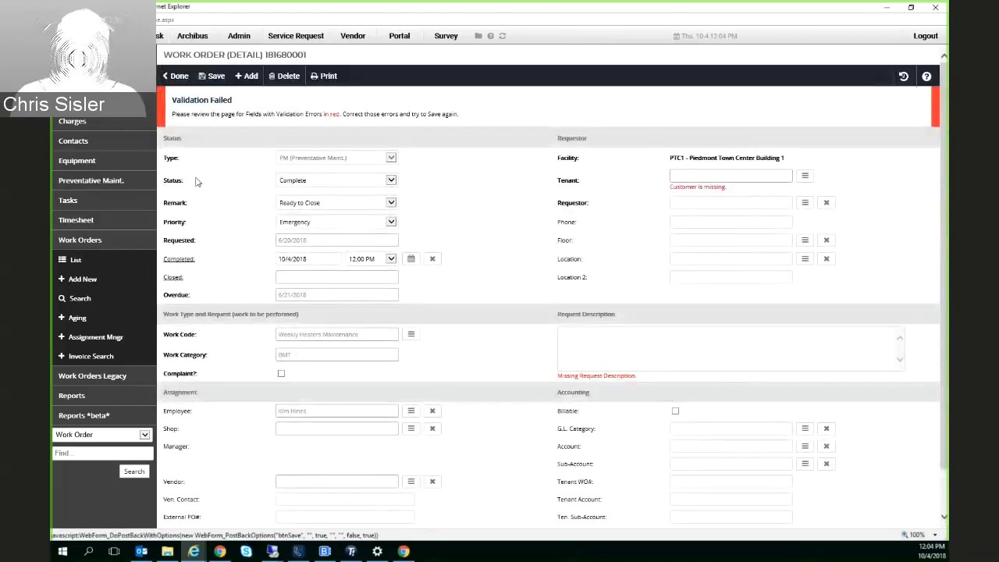
Set the tenant to Lincoln Harris Engineering with the assigned engineer as requestor, and try to save the work order
{"action": "left_click", "coordinate": [804, 175]}
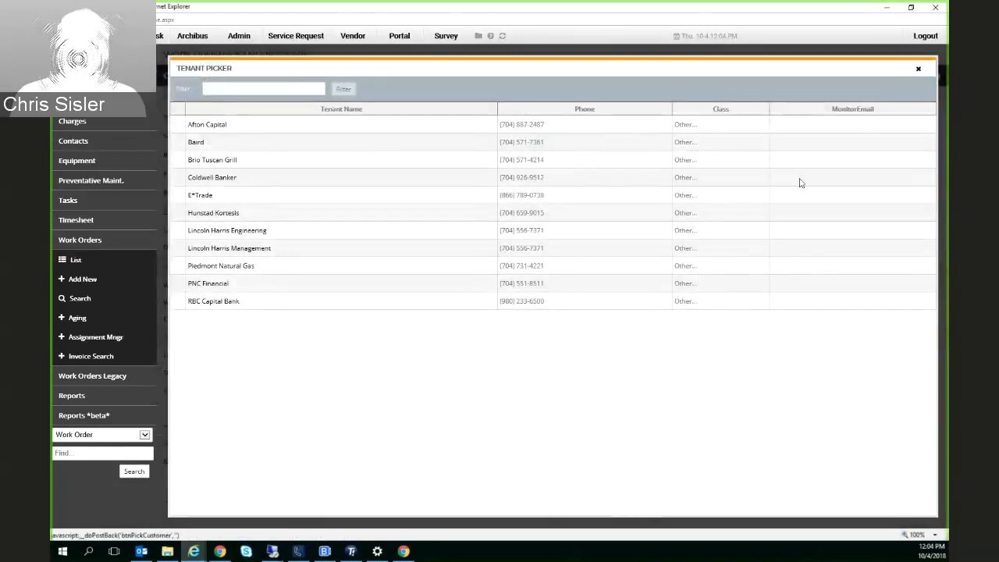
{"action": "left_click", "coordinate": [220, 231]}
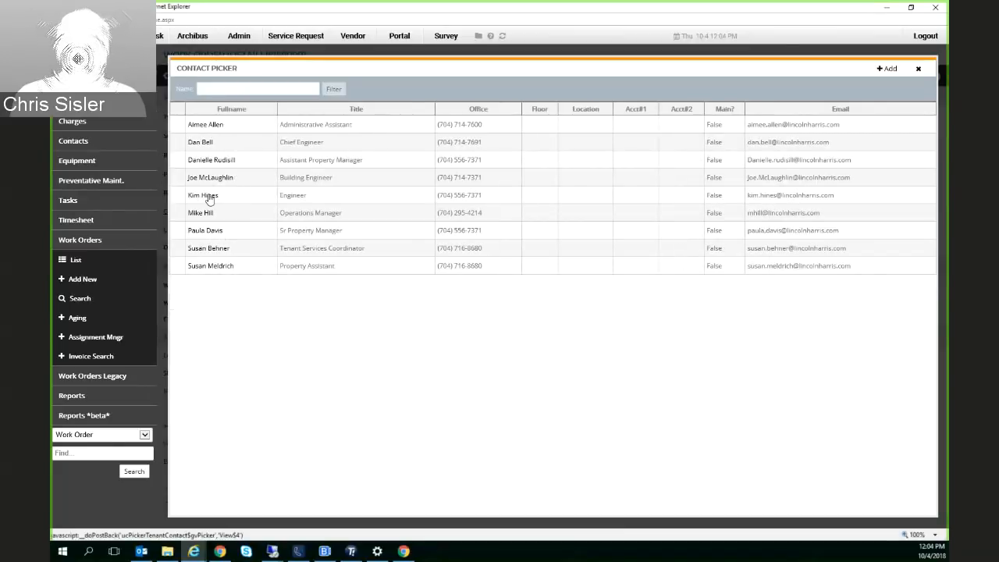
{"action": "left_click", "coordinate": [209, 198]}
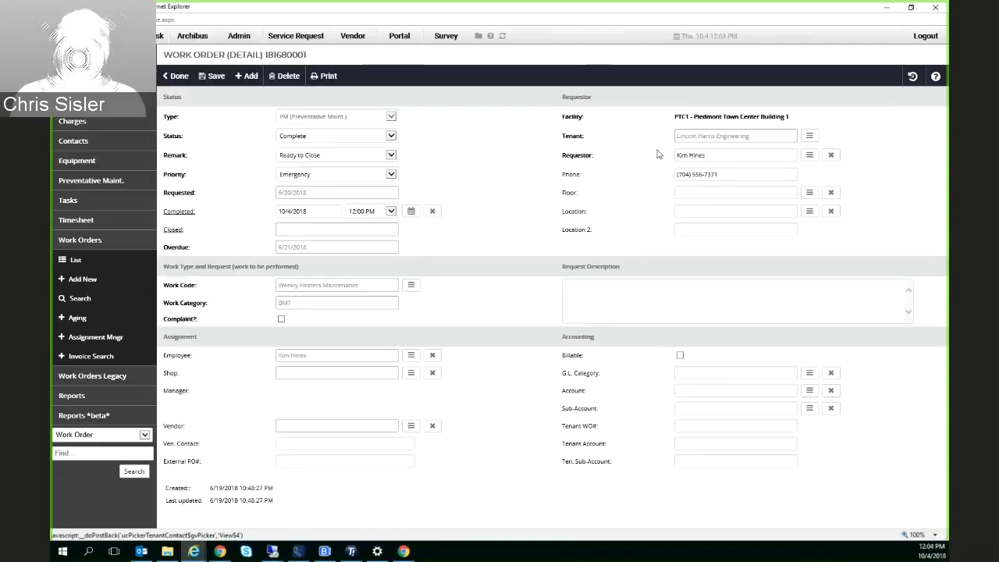
{"action": "left_click", "coordinate": [215, 77]}
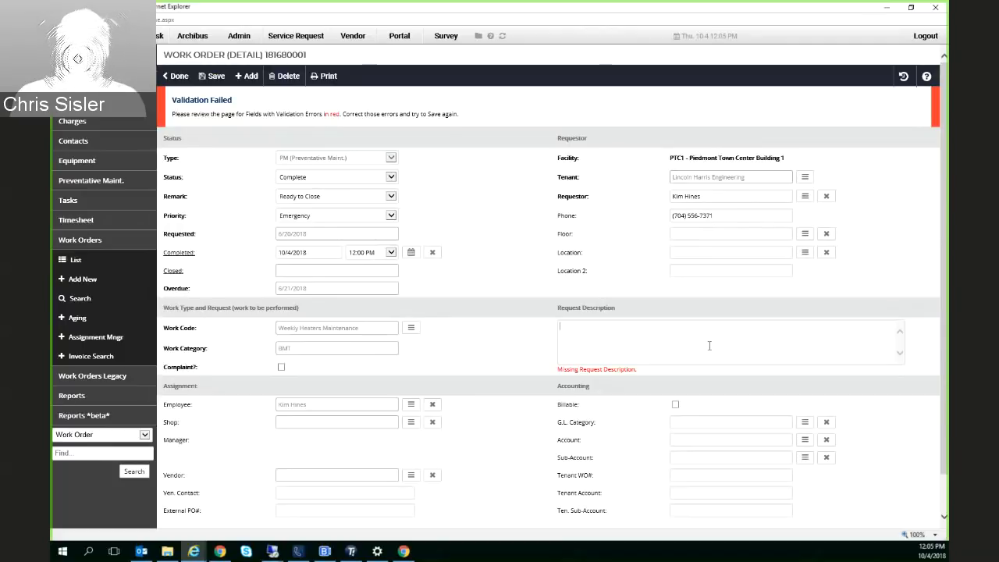
Enter "Maintain Equipment" as the request description and save the work order
{"action": "type", "text": "Main"}
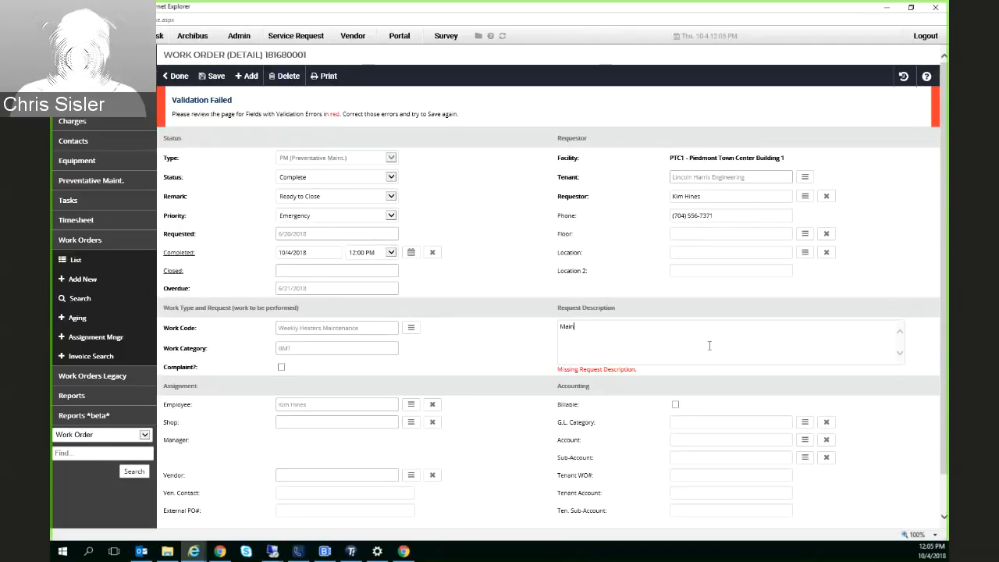
{"action": "type", "text": "tein Eq"}
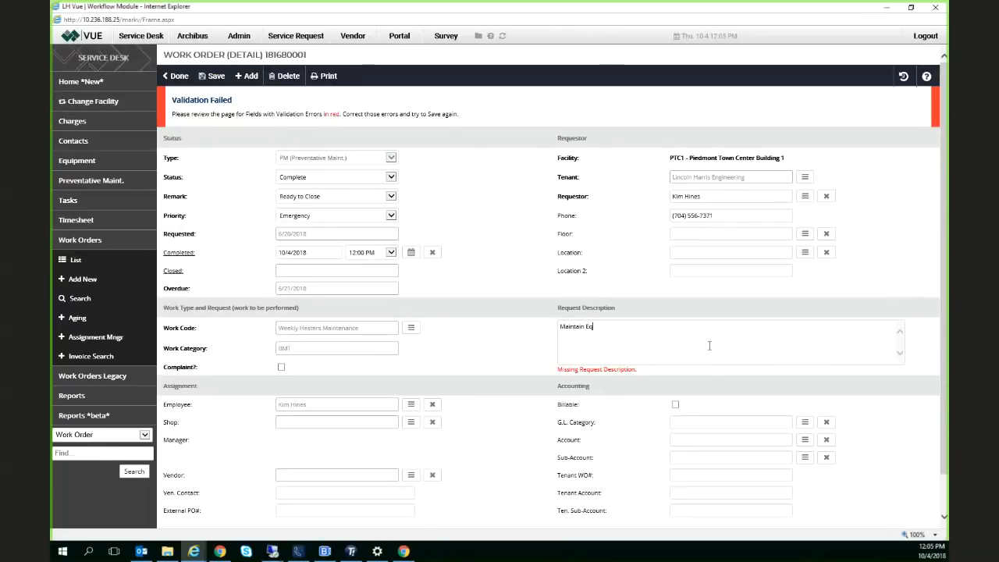
{"action": "type", "text": "uipment"}
{"action": "left_click", "coordinate": [212, 76]}
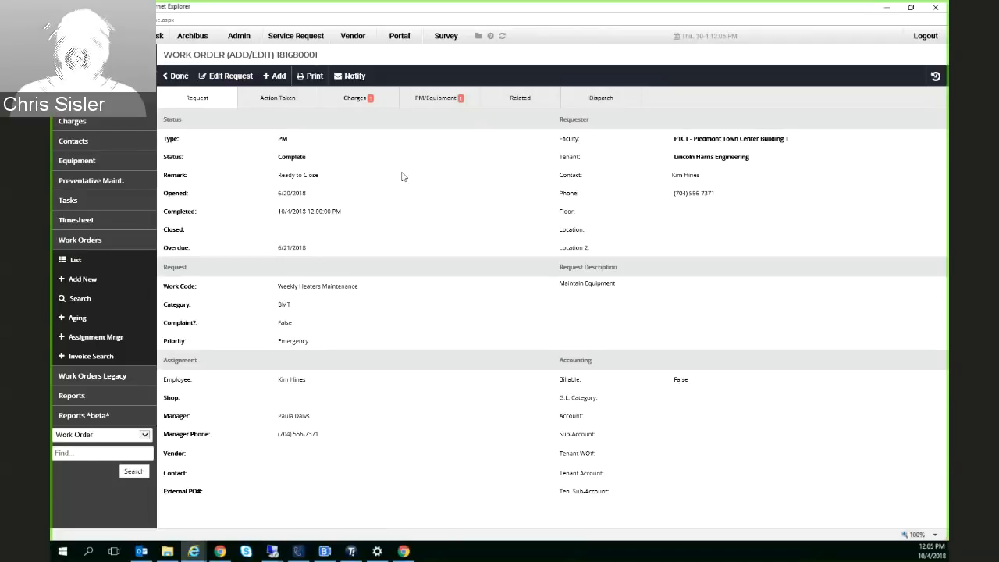
Review the completed preventive maintenance work order's status, charges and linked equipment
{"action": "left_click_drag", "start_coordinate": [306, 157], "coordinate": [278, 156]}
{"action": "left_click", "coordinate": [383, 103]}
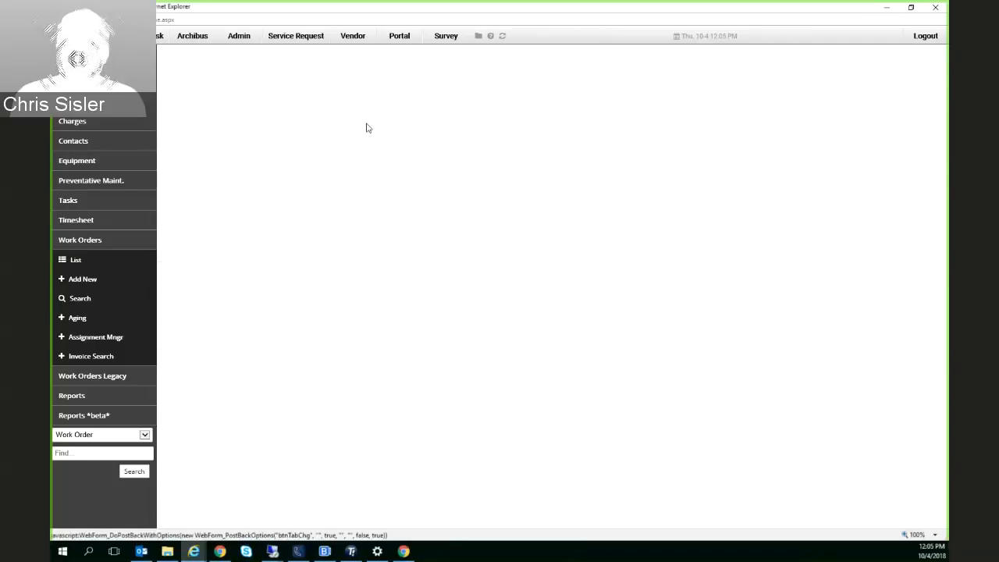
{"action": "left_click", "coordinate": [451, 110]}
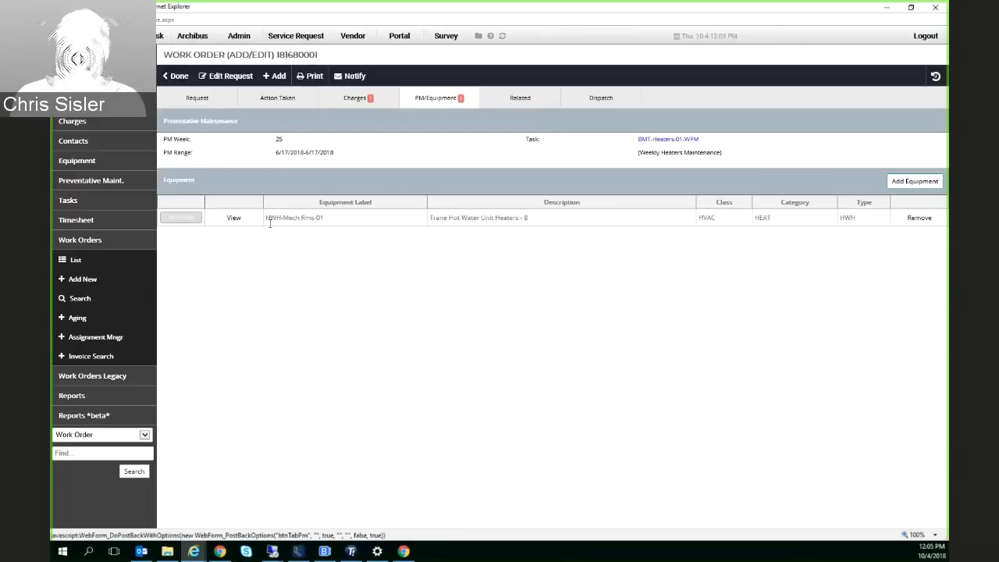
Open the work order search and examine the portfolio, account and facility filter choices
{"action": "left_click", "coordinate": [78, 302]}
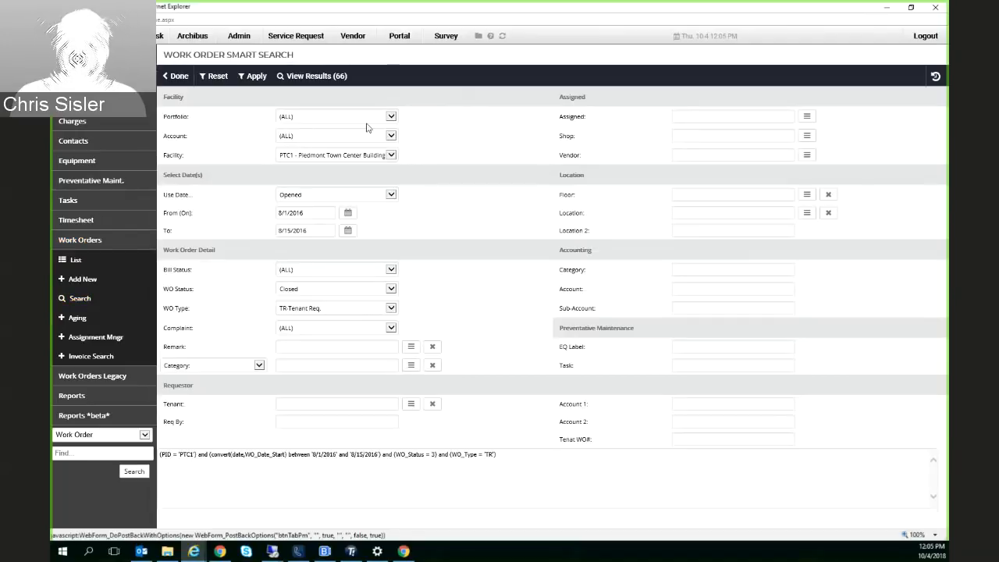
{"action": "left_click", "coordinate": [300, 117]}
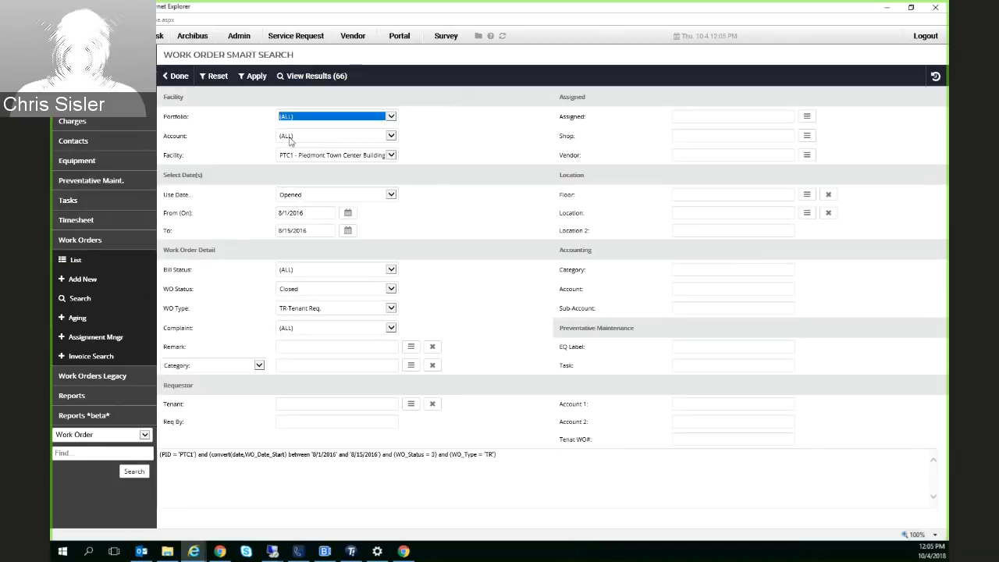
{"action": "left_click", "coordinate": [292, 138]}
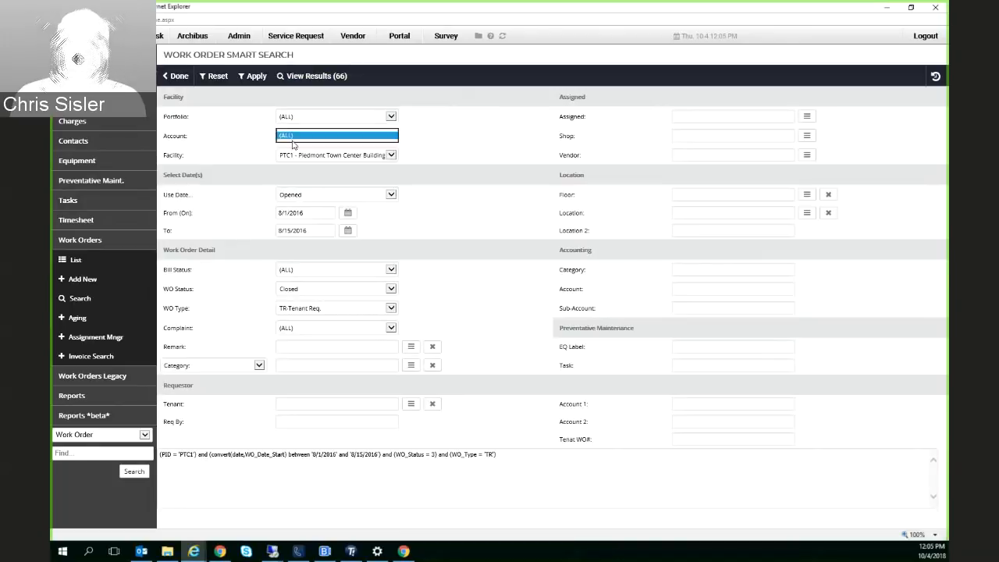
{"action": "left_click", "coordinate": [259, 140]}
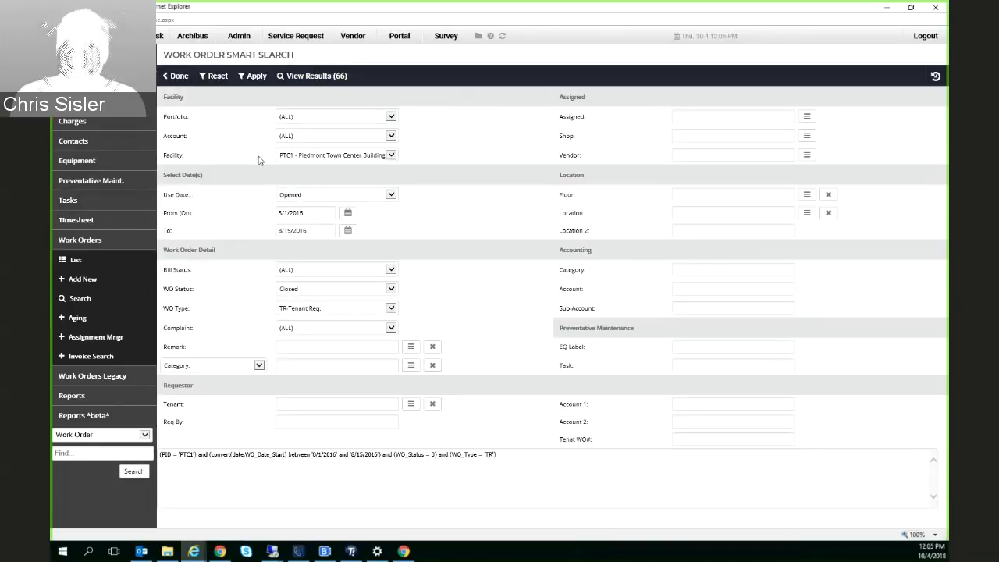
{"action": "left_click", "coordinate": [395, 154]}
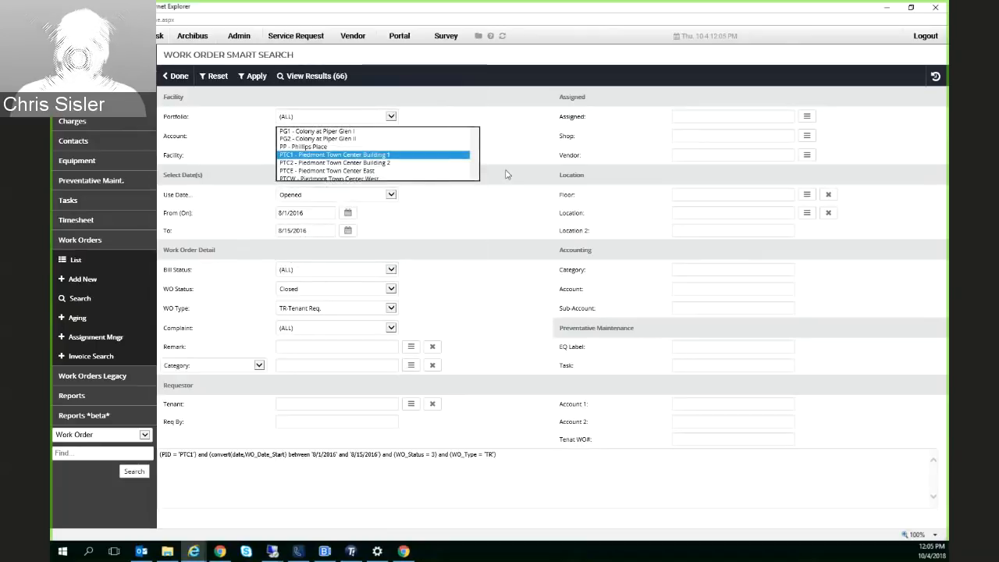
{"action": "left_click", "coordinate": [429, 159]}
{"action": "left_click", "coordinate": [390, 155]}
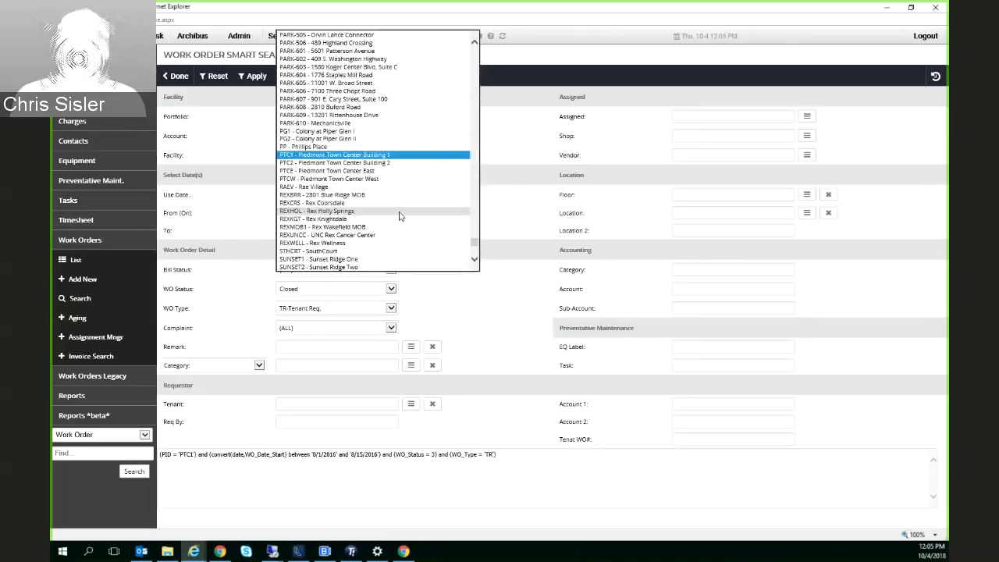
{"action": "left_click", "coordinate": [514, 143]}
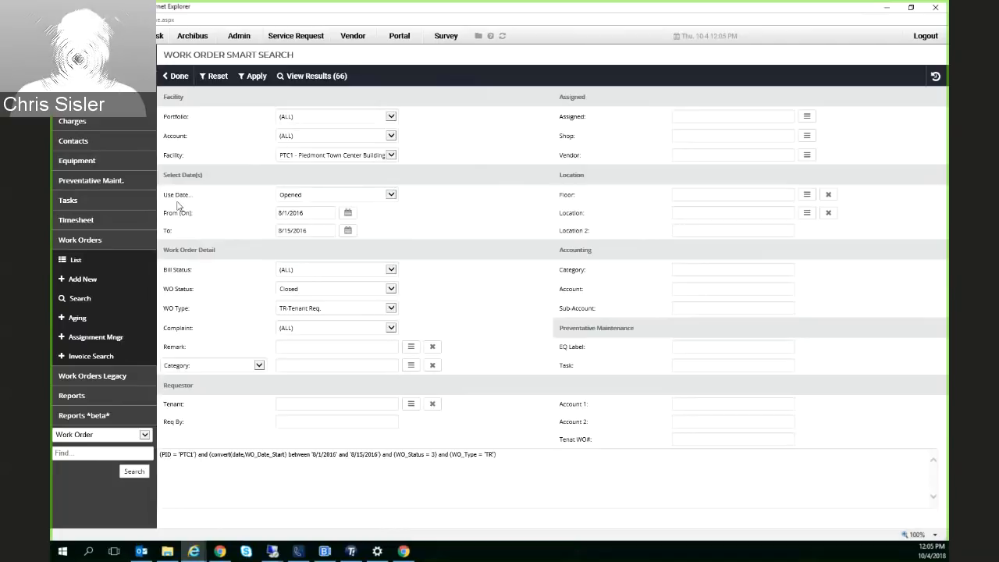
Set the work order status filter to Open in the search criteria
{"action": "left_click", "coordinate": [327, 206]}
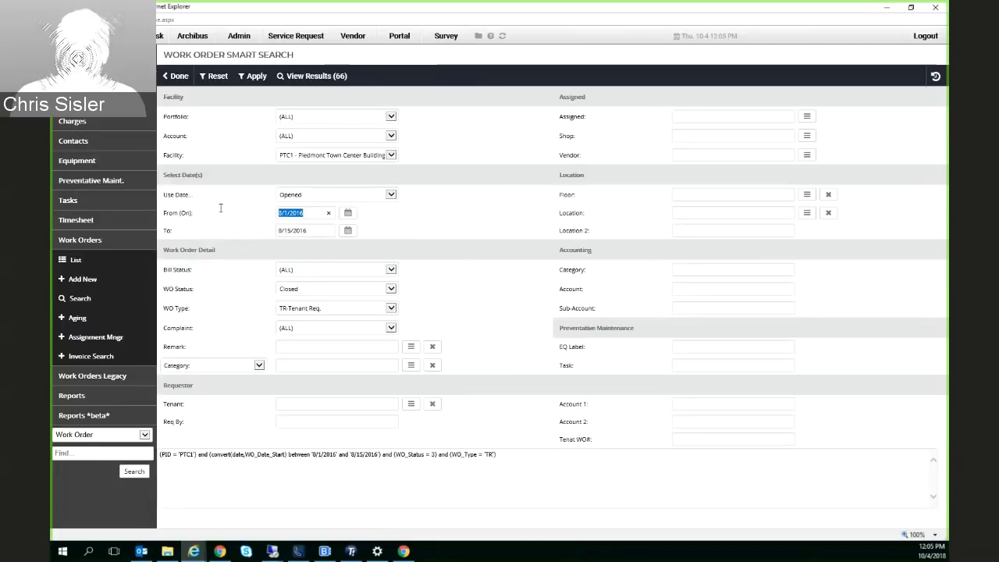
{"action": "left_click", "coordinate": [316, 290]}
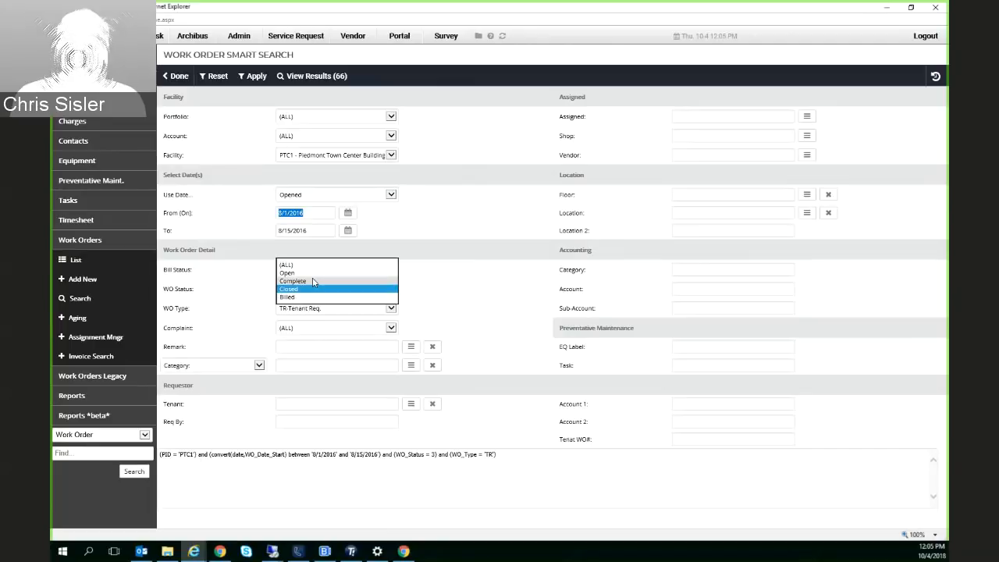
{"action": "left_click", "coordinate": [312, 273]}
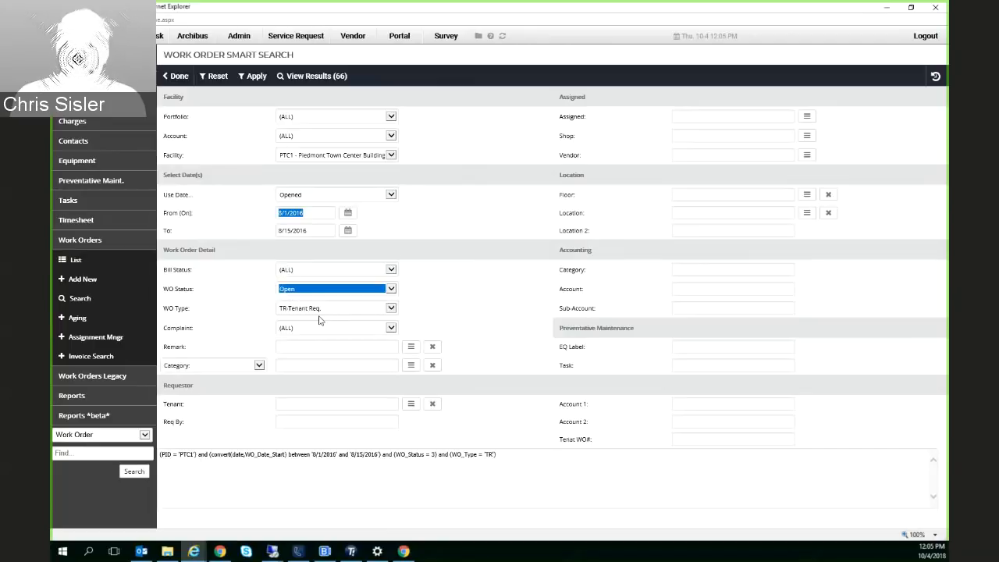
{"action": "left_click", "coordinate": [306, 365]}
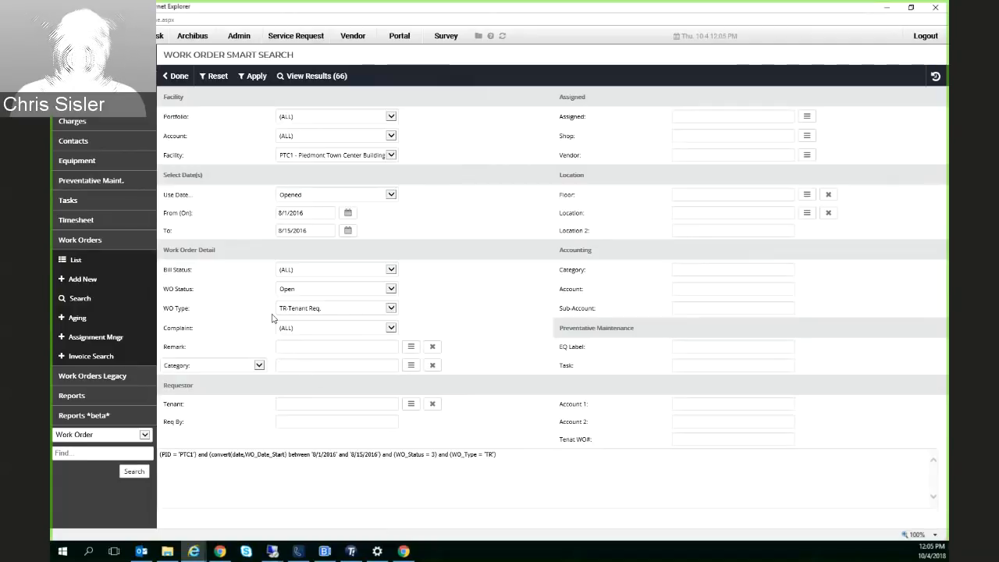
{"action": "type", "text": "Janitorial"}
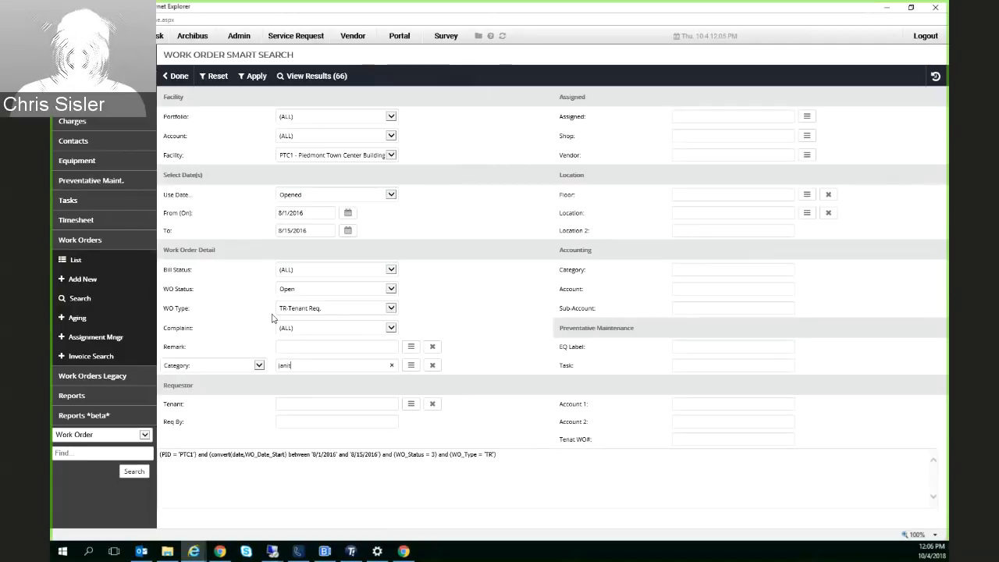
{"action": "key", "text": "BackSpace"}
{"action": "key", "text": "BackSpace"}
{"action": "key", "text": "BackSpace"}
{"action": "key", "text": "BackSpace"}
{"action": "key", "text": "BackSpace"}
{"action": "key", "text": "BackSpace"}
{"action": "key", "text": "BackSpace"}
{"action": "key", "text": "BackSpace"}
{"action": "key", "text": "BackSpace"}
{"action": "key", "text": "BackSpace"}
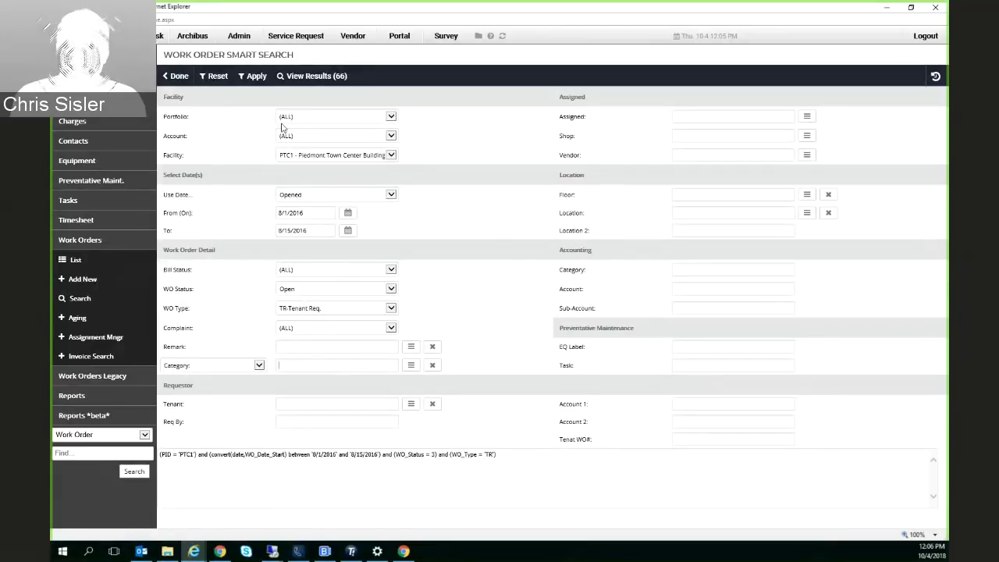
Change the opened-date range to 1/1/2018 through 8/15/2018 and apply the search criteria
{"action": "left_click", "coordinate": [252, 76]}
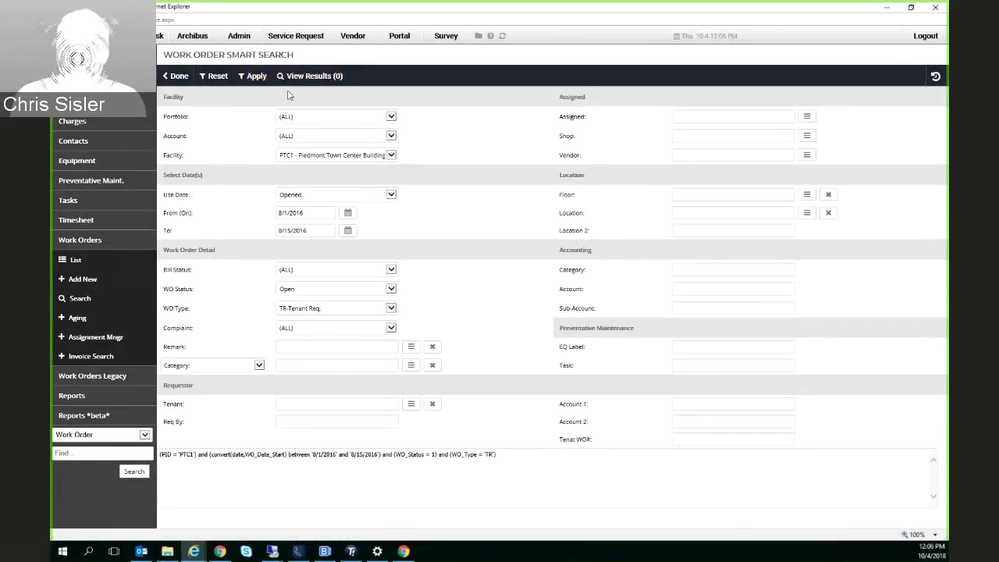
{"action": "left_click", "coordinate": [300, 212]}
{"action": "key", "text": "BackSpace"}
{"action": "type", "text": "8"}
{"action": "left_click", "coordinate": [305, 231]}
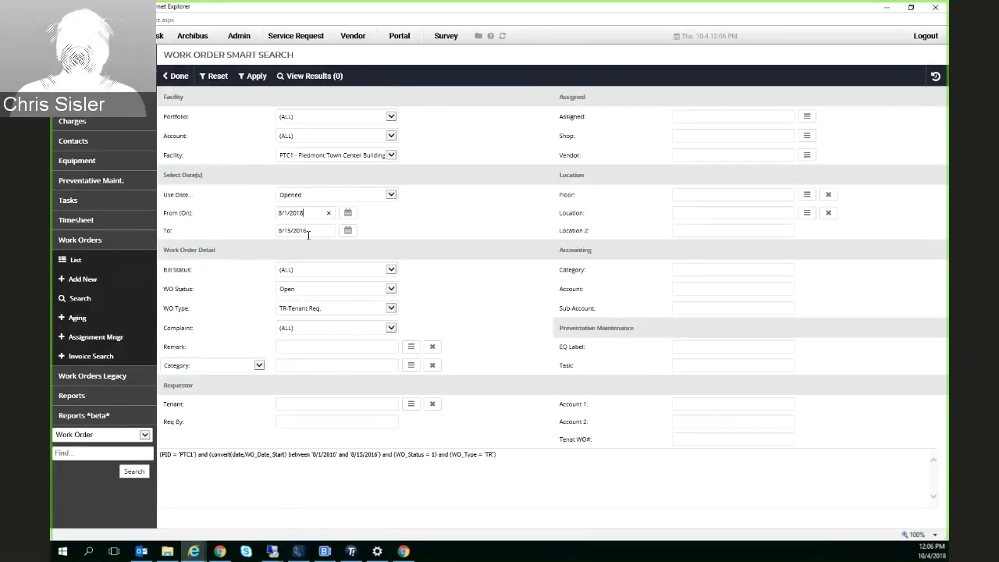
{"action": "type", "text": "8"}
{"action": "left_click_drag", "start_coordinate": [285, 212], "coordinate": [278, 214]}
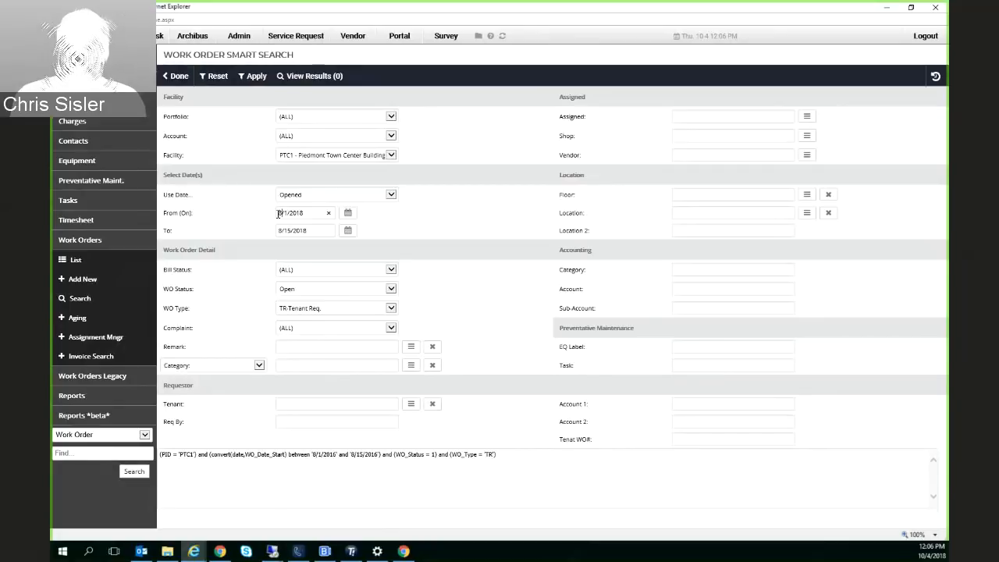
{"action": "type", "text": "1"}
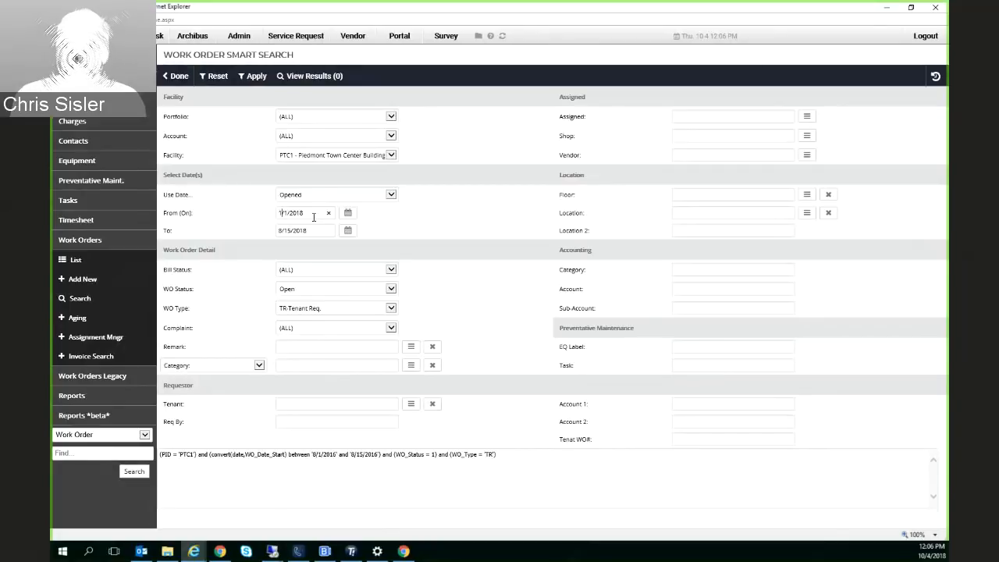
{"action": "left_click", "coordinate": [254, 75]}
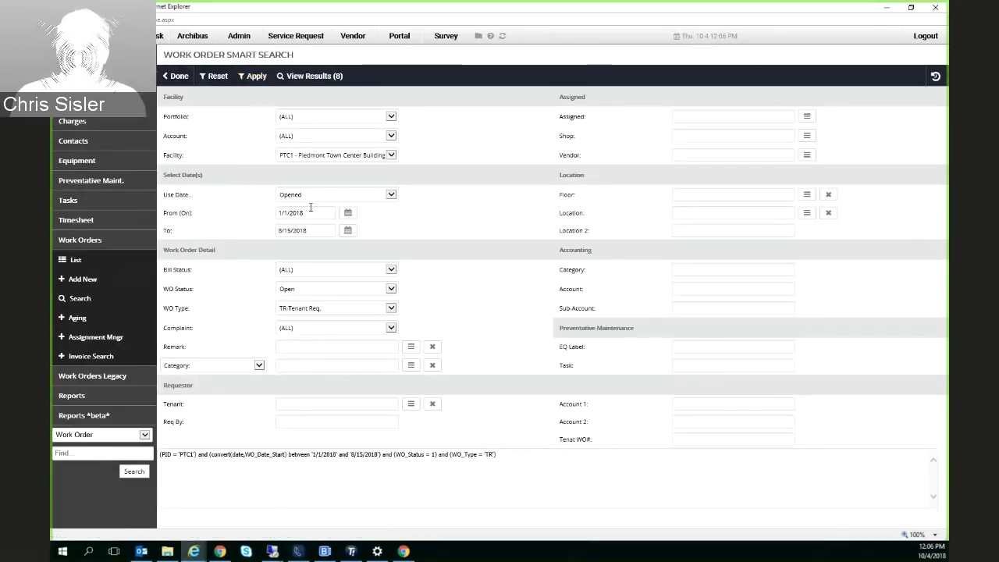
Check the From and To dates and view the matching work orders
{"action": "left_click_drag", "start_coordinate": [310, 210], "coordinate": [246, 215]}
{"action": "left_click_drag", "start_coordinate": [315, 232], "coordinate": [269, 226]}
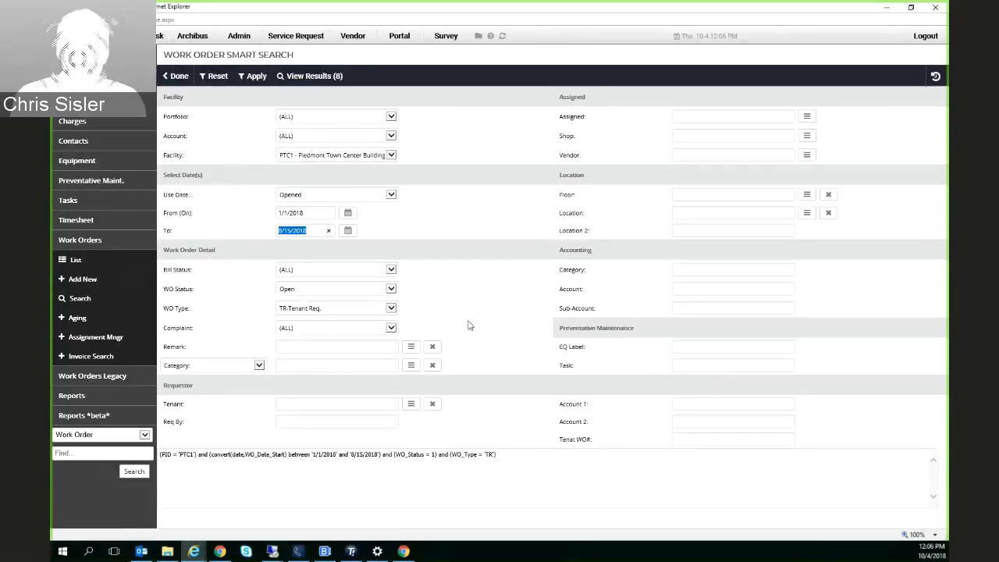
{"action": "left_click", "coordinate": [299, 78]}
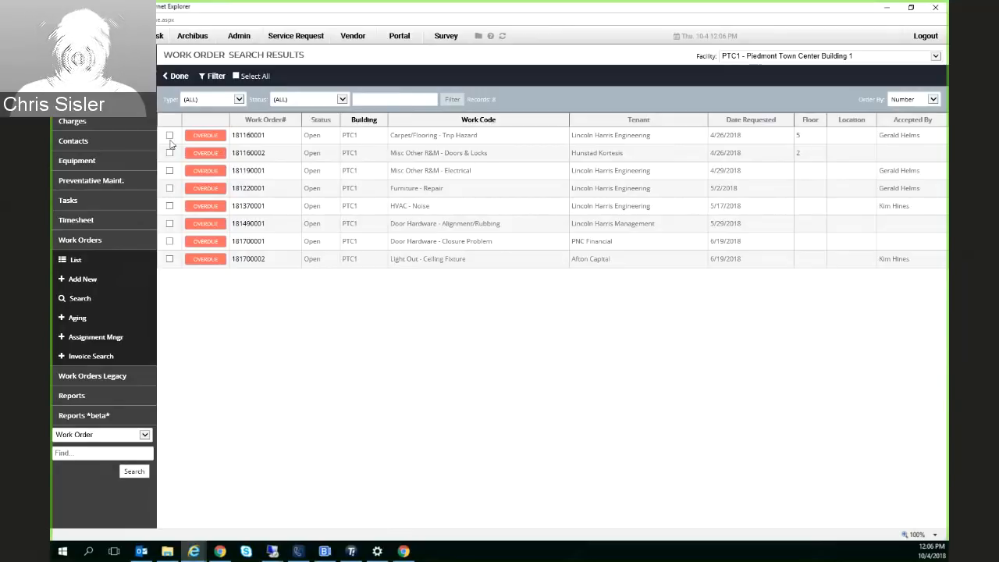
Try selecting the first three work orders in the search results, then clear all three selections
{"action": "left_click", "coordinate": [171, 170]}
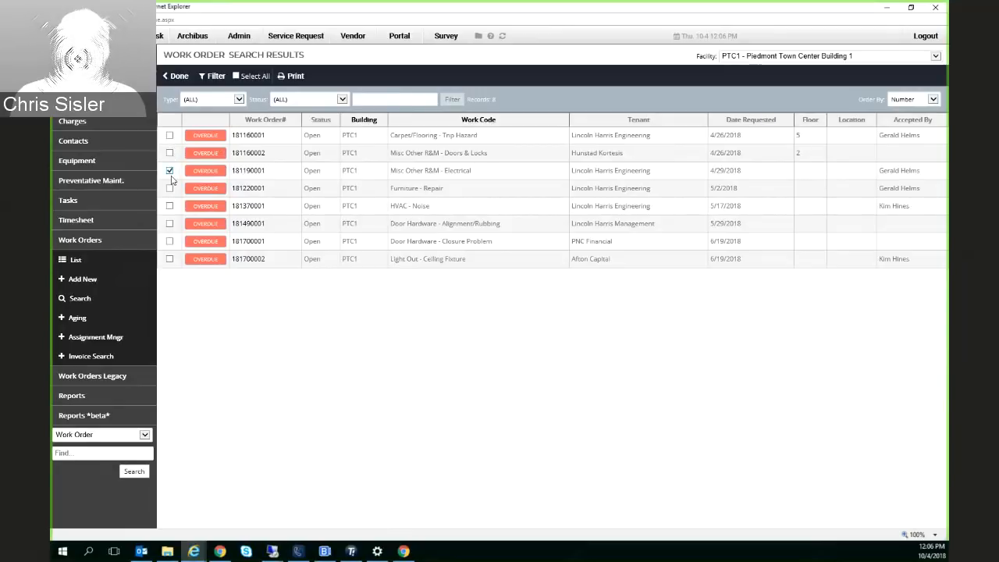
{"action": "left_click", "coordinate": [170, 153]}
{"action": "left_click", "coordinate": [169, 135]}
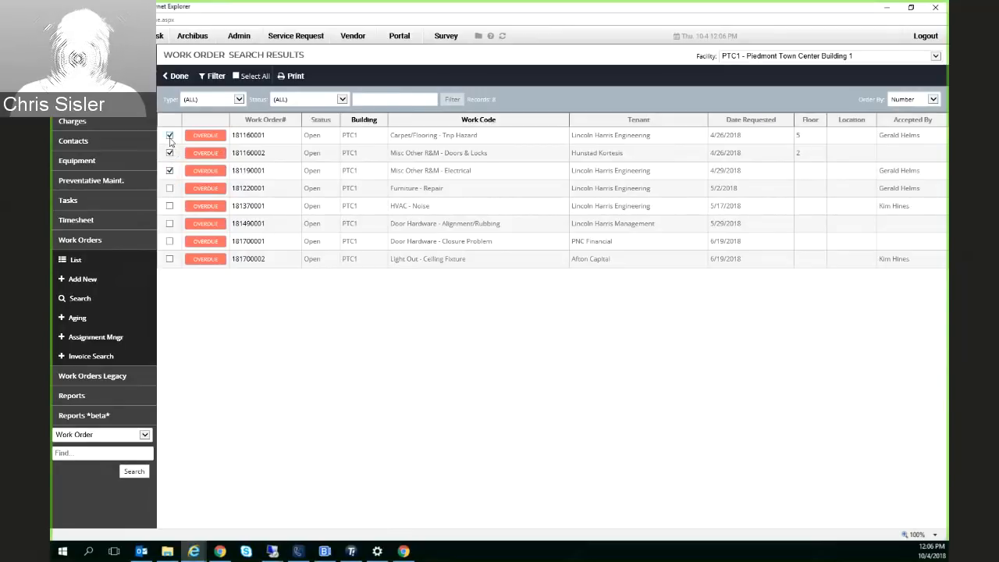
{"action": "left_click", "coordinate": [170, 170]}
{"action": "left_click", "coordinate": [170, 153]}
{"action": "left_click", "coordinate": [169, 135]}
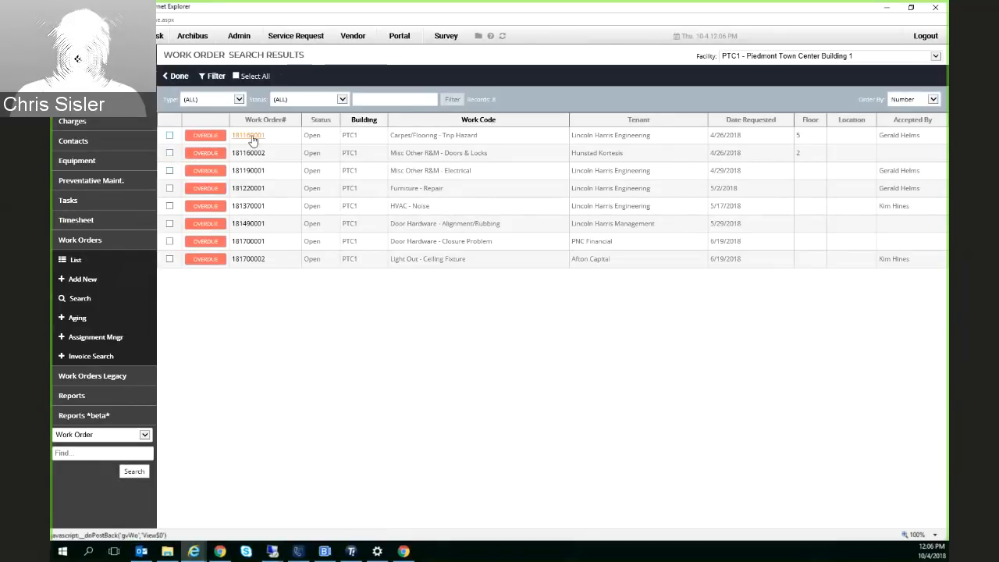
Open the Carpet/Flooring - Trip Hazard work order and review its charges, action taken and request details
{"action": "left_click", "coordinate": [250, 136]}
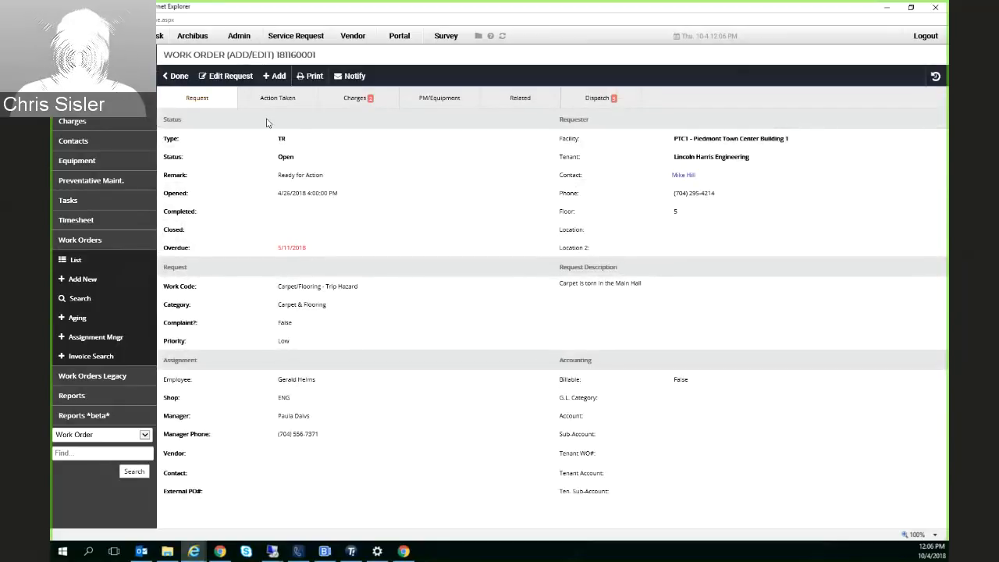
{"action": "left_click", "coordinate": [353, 106]}
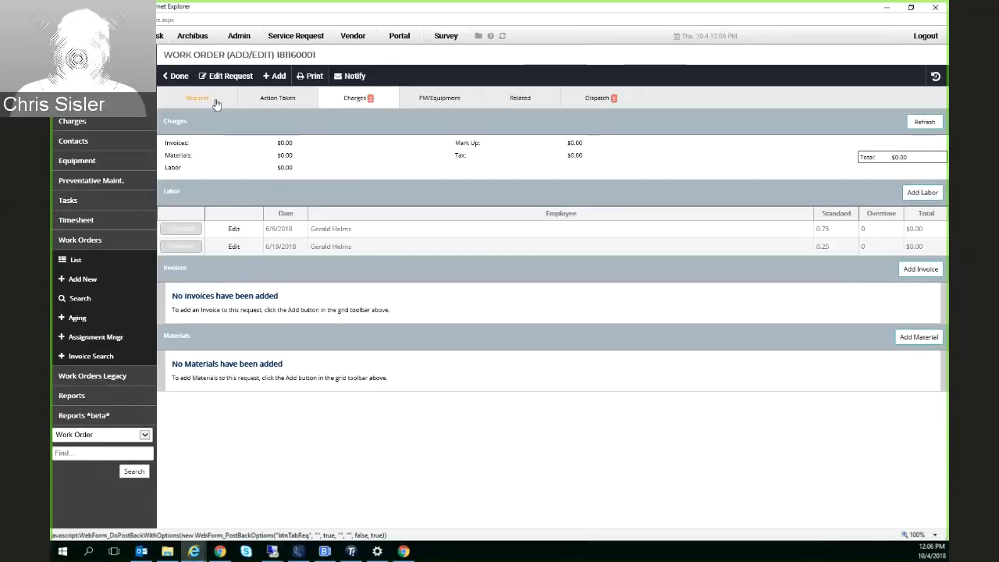
{"action": "left_click", "coordinate": [275, 102]}
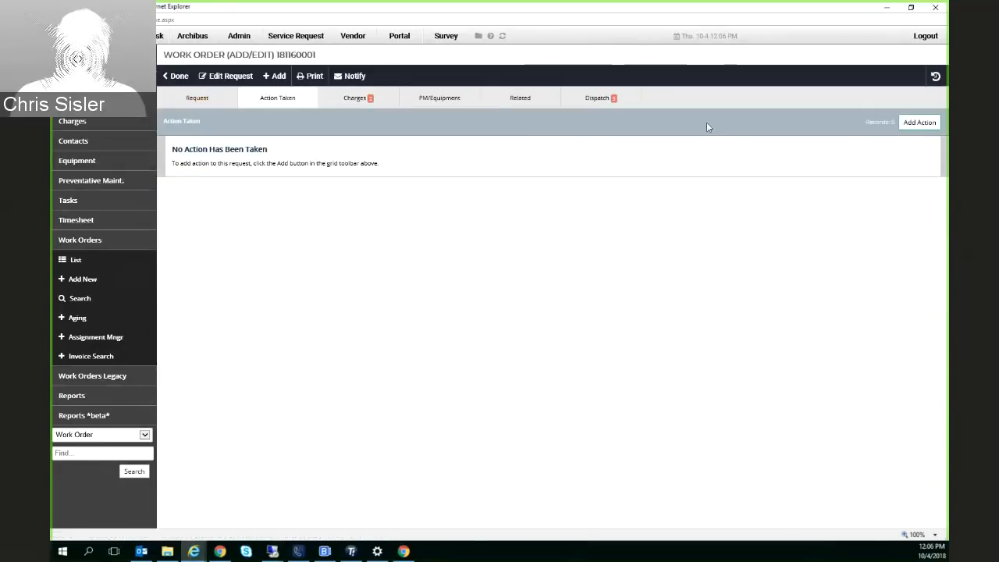
{"action": "left_click", "coordinate": [195, 102]}
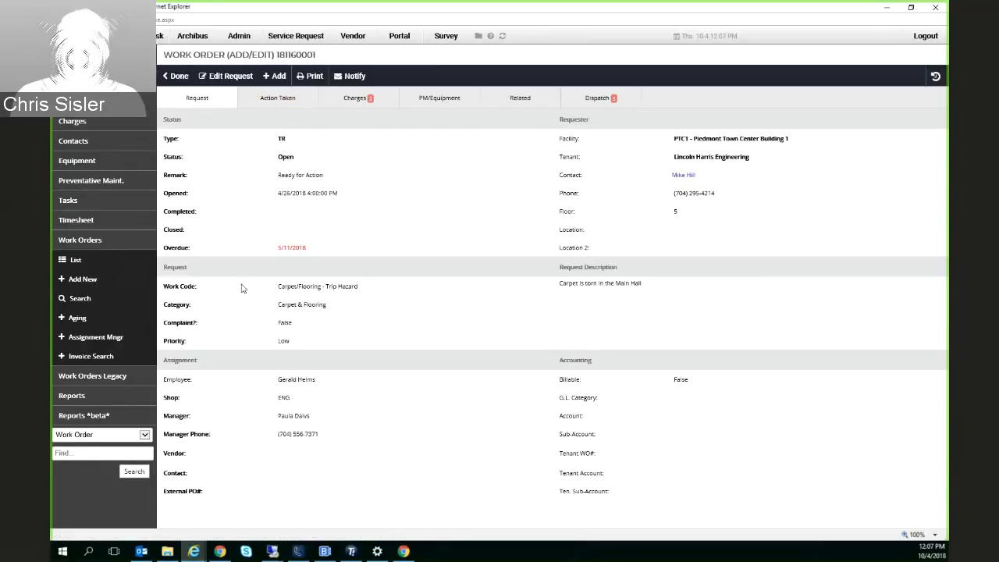
Return to the search results, view the work order aging summary and list the tenant requests aged 90 Plus days
{"action": "left_click", "coordinate": [81, 302]}
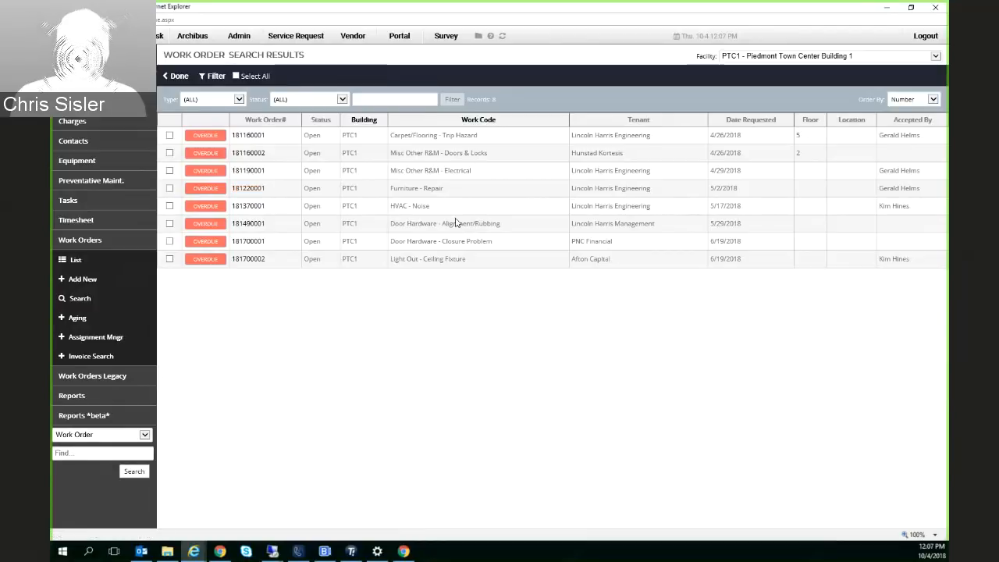
{"action": "left_click", "coordinate": [66, 321]}
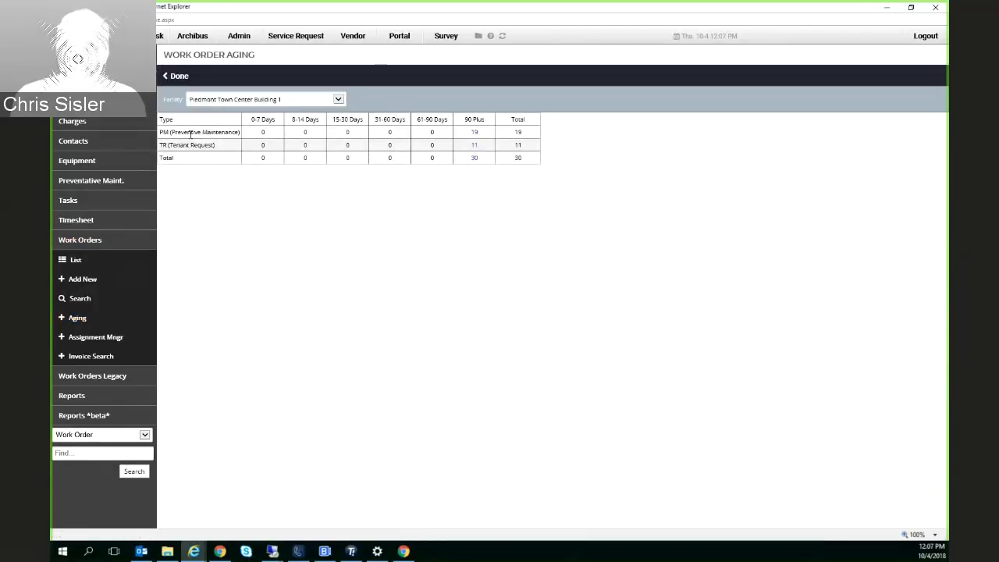
{"action": "left_click", "coordinate": [474, 146]}
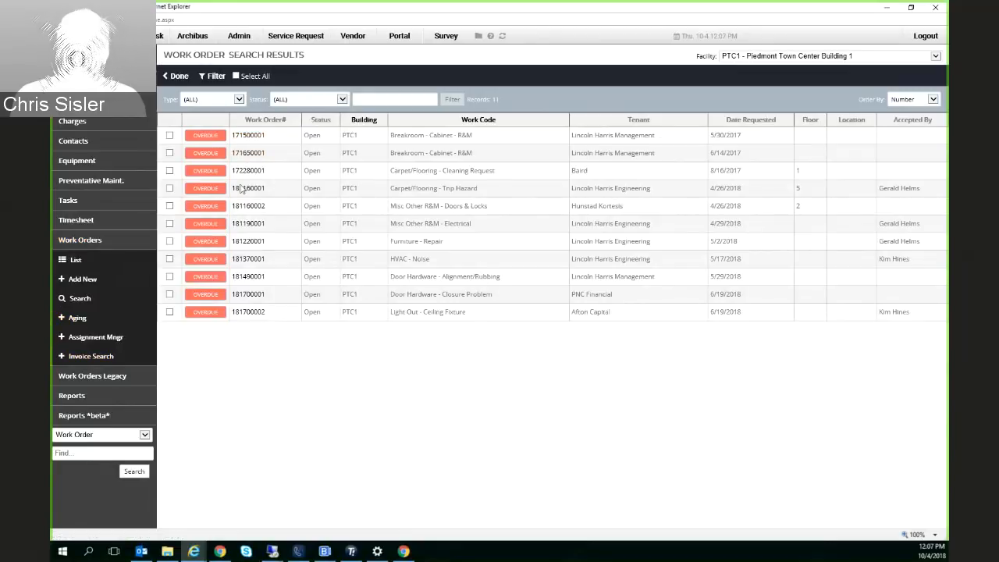
Open the 5/30/2017 Breakroom - Cabinet work order and review its action taken and charges
{"action": "left_click", "coordinate": [249, 136]}
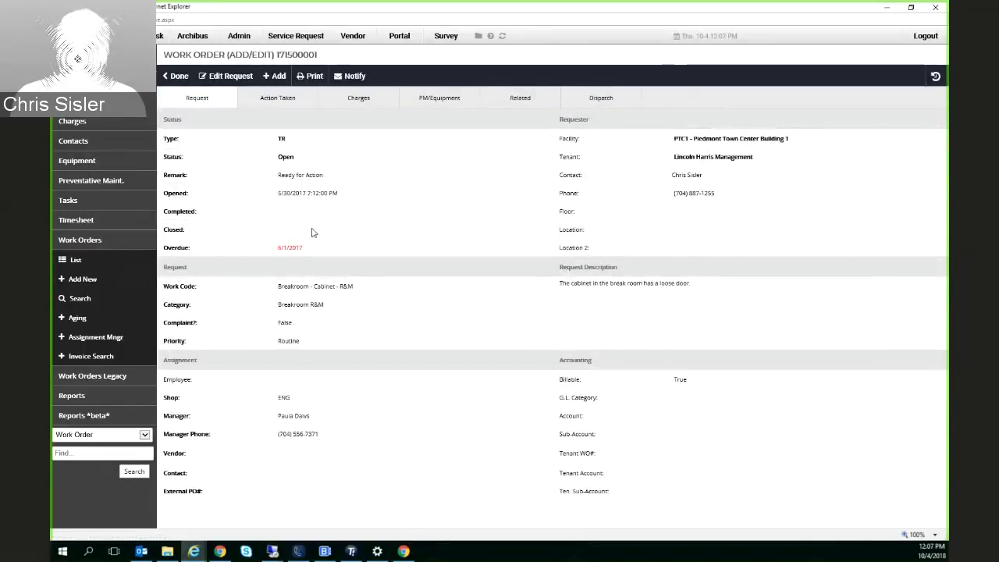
{"action": "left_click", "coordinate": [281, 101]}
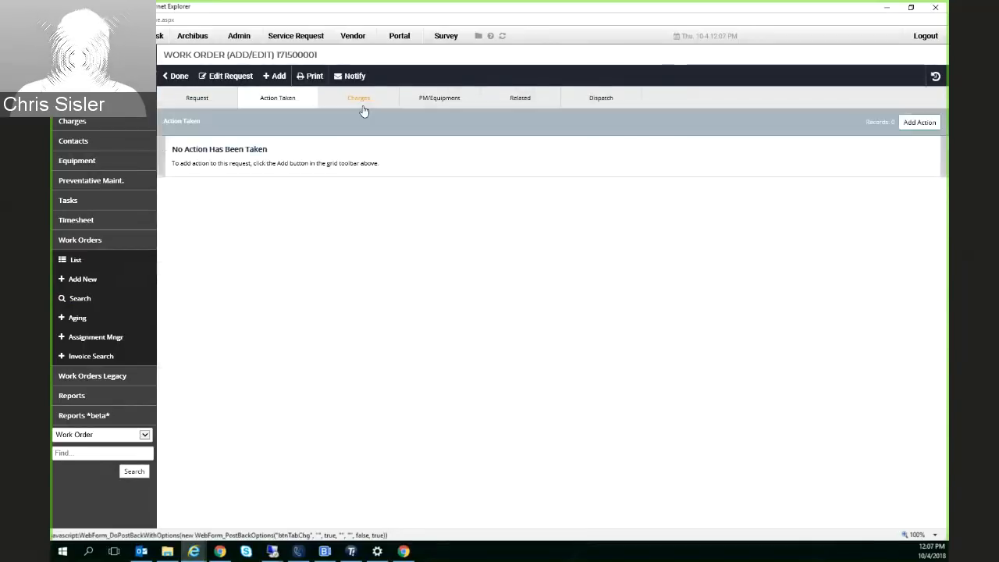
{"action": "left_click", "coordinate": [362, 107]}
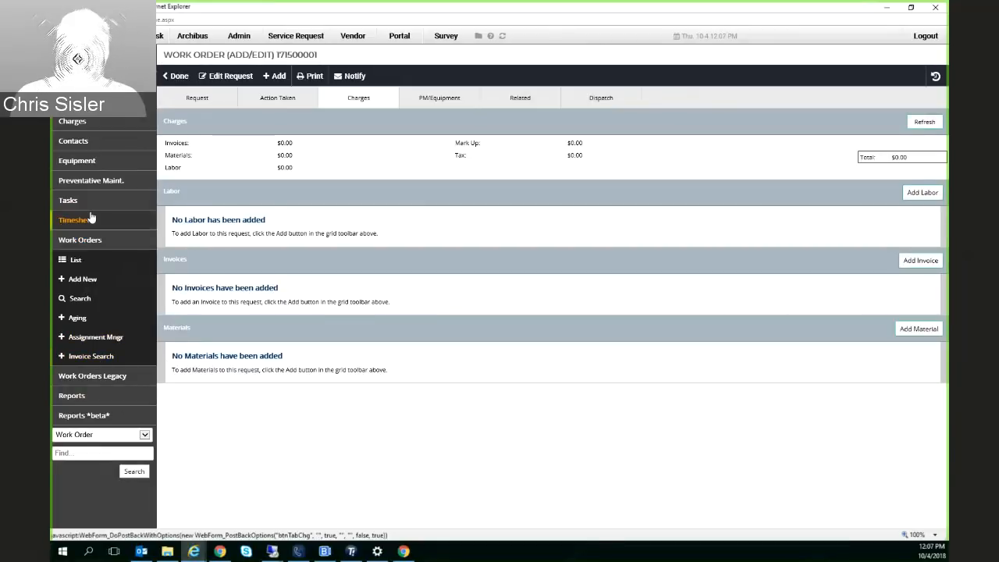
Close the Breakroom - Cabinet work order with a completed and closed time of 10/4/2018 12:15 PM, save it and return to the search results
{"action": "left_click", "coordinate": [225, 75]}
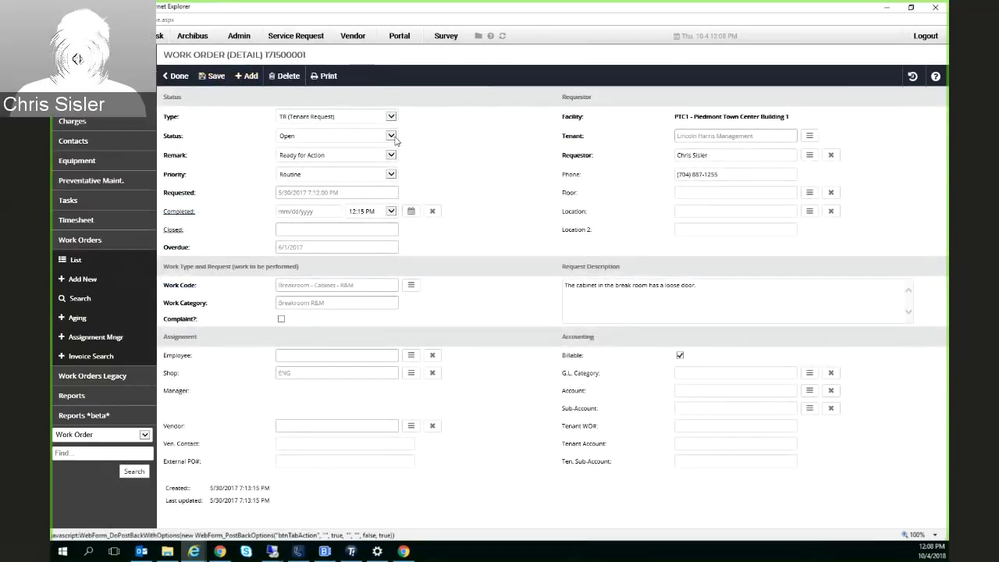
{"action": "left_click", "coordinate": [171, 230]}
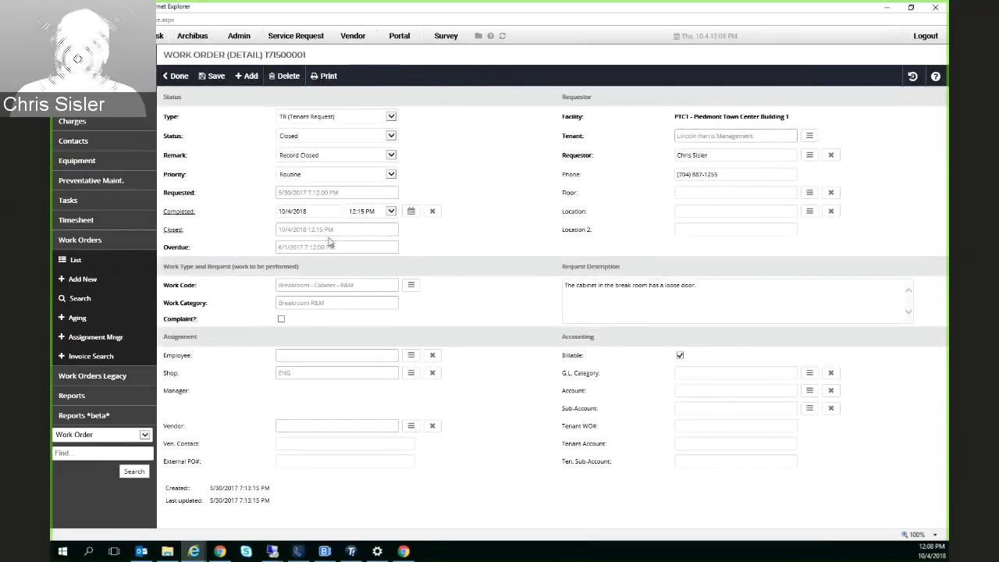
{"action": "left_click_drag", "start_coordinate": [349, 233], "coordinate": [251, 233]}
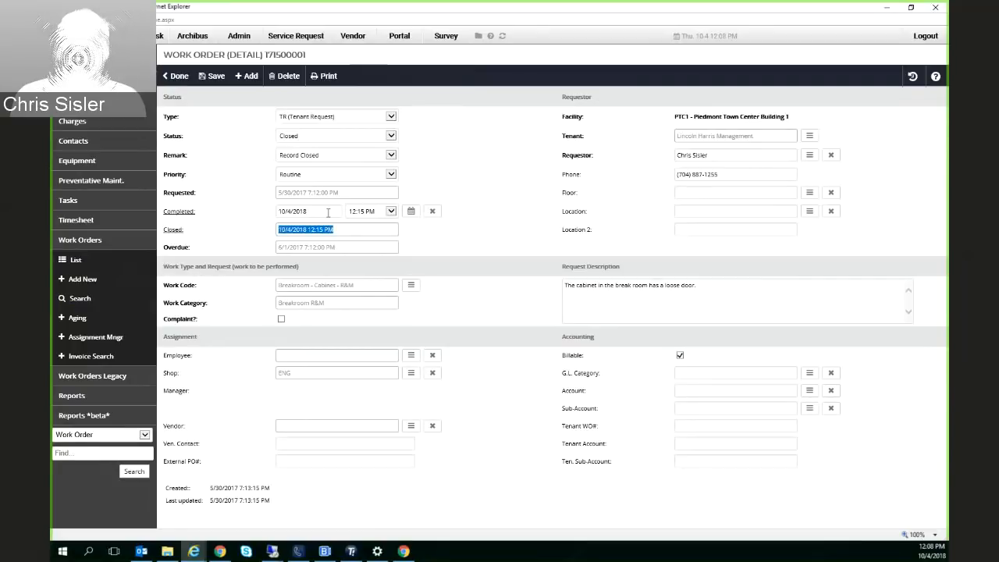
{"action": "left_click_drag", "start_coordinate": [329, 212], "coordinate": [263, 223]}
{"action": "left_click_drag", "start_coordinate": [335, 229], "coordinate": [275, 231]}
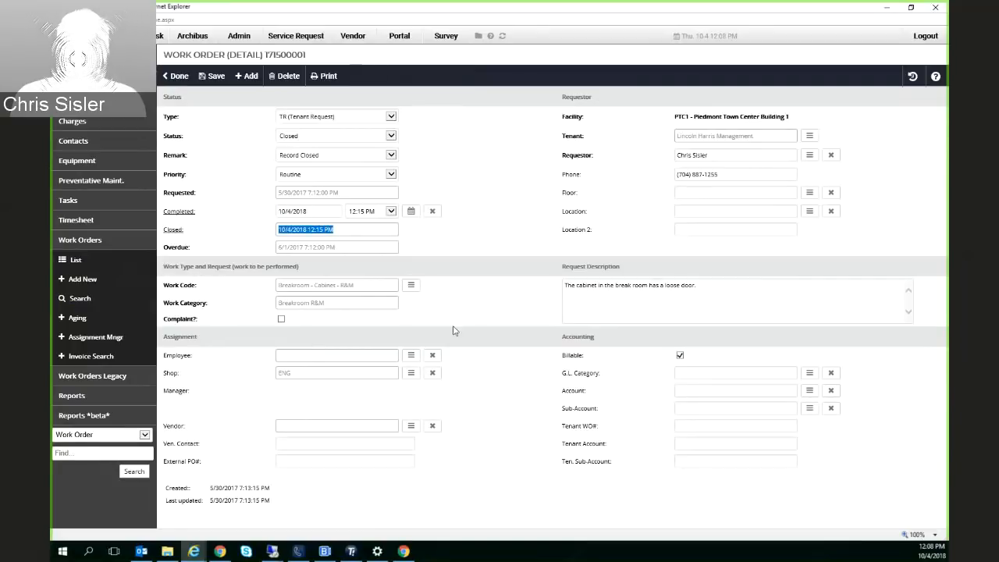
{"action": "left_click", "coordinate": [215, 76]}
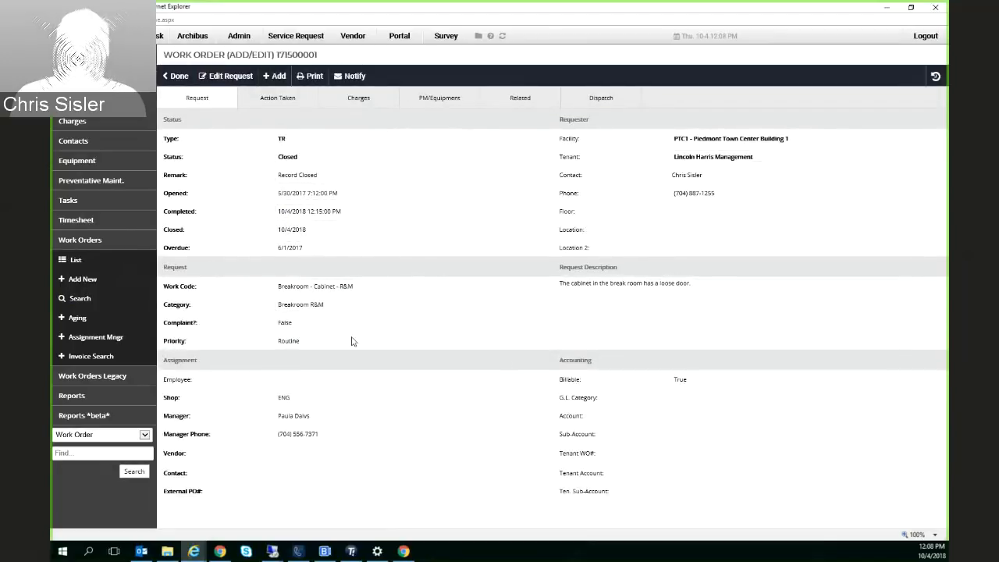
{"action": "left_click", "coordinate": [80, 299]}
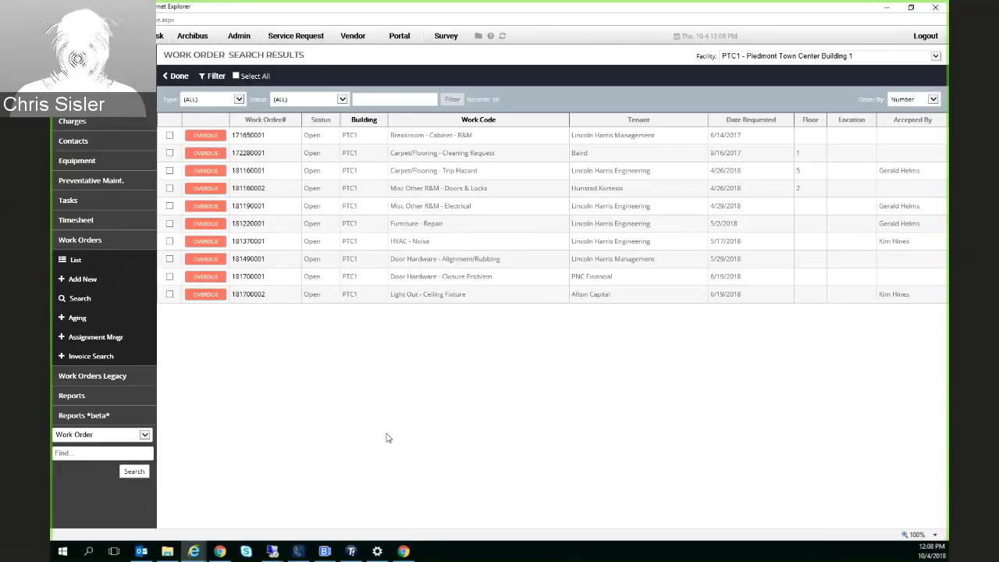
Switch to the VUE mobile site in Chrome and list My Requests under Service Desk
{"action": "left_click", "coordinate": [220, 551]}
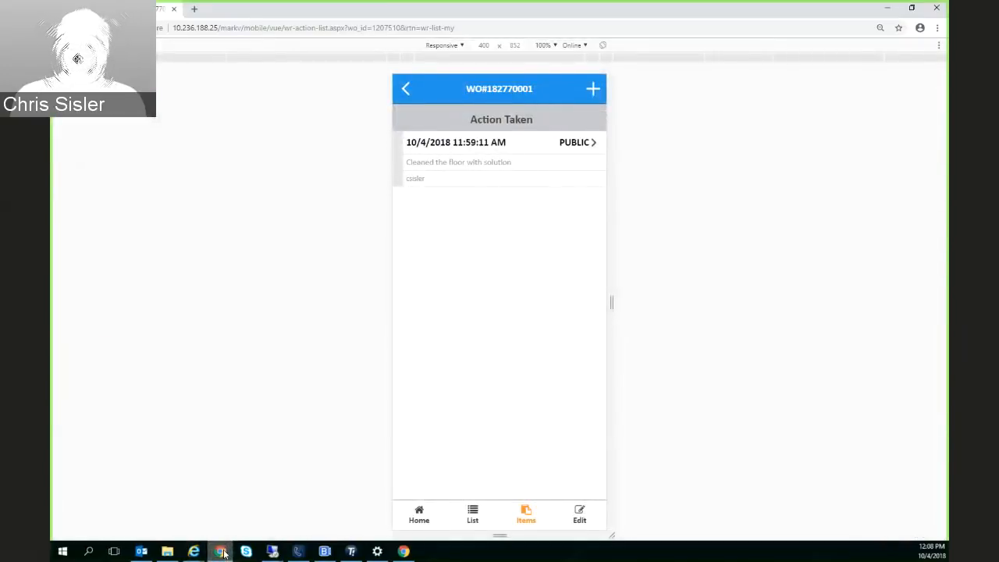
{"action": "left_click", "coordinate": [419, 513]}
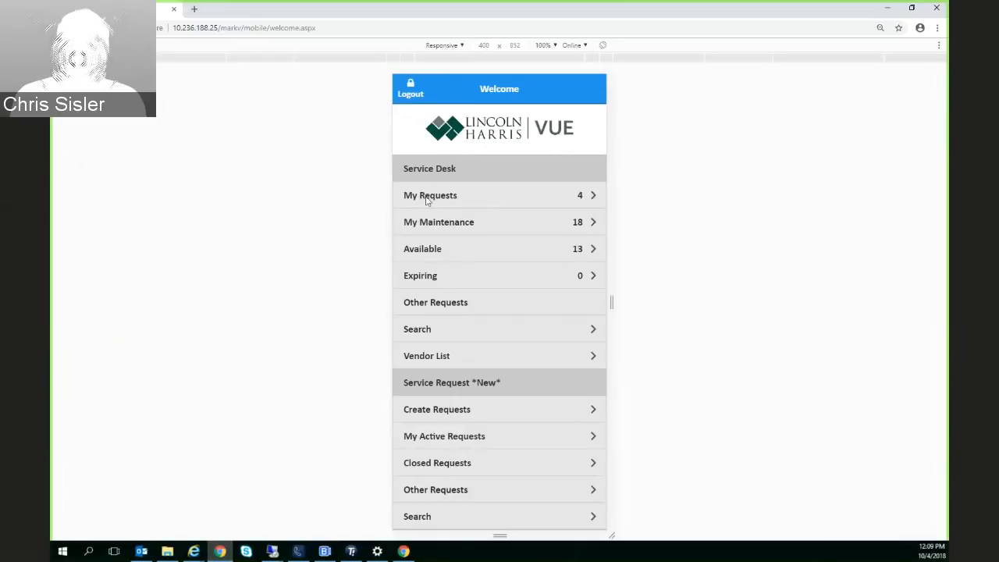
{"action": "left_click", "coordinate": [427, 196]}
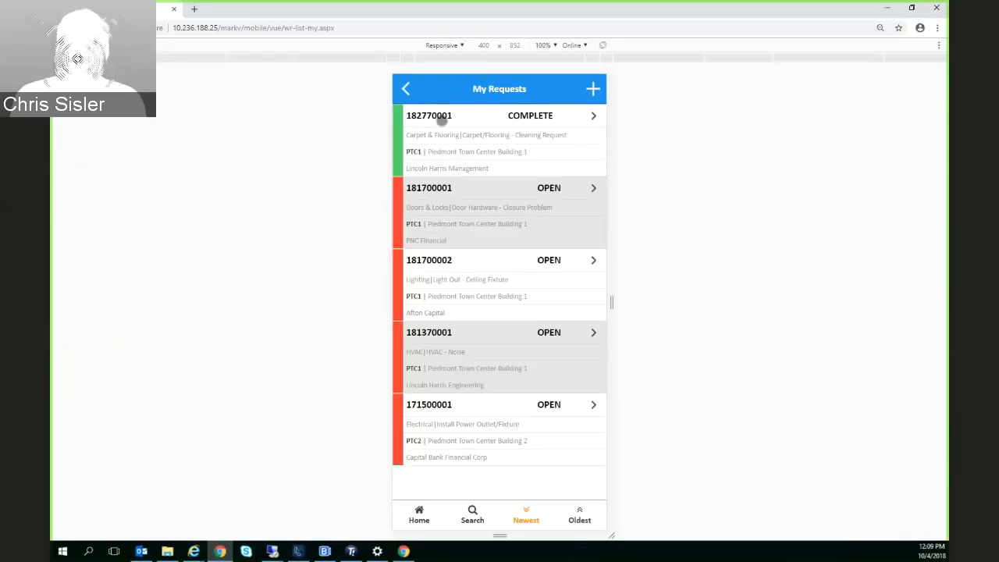
Review the details and the edit form of the completed Carpet/Flooring - Cleaning Request, and return to the mobile home page
{"action": "left_click", "coordinate": [442, 118]}
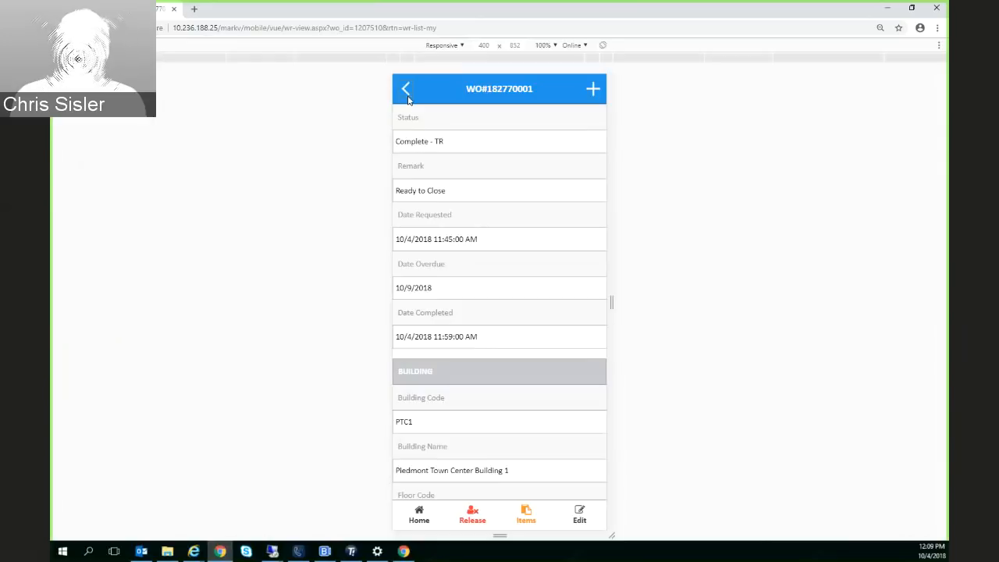
{"action": "left_click", "coordinate": [406, 91]}
{"action": "left_click", "coordinate": [428, 117]}
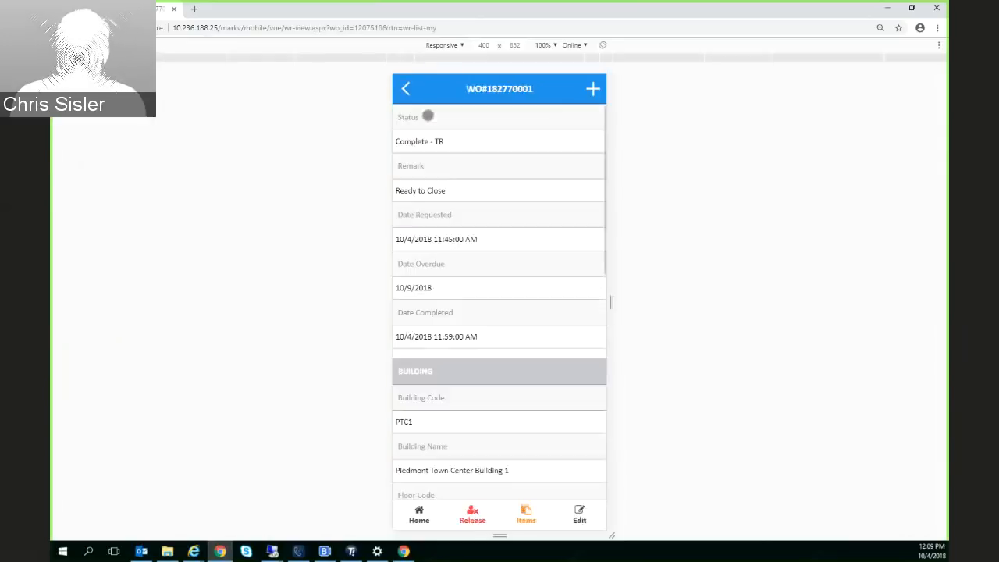
{"action": "scroll", "coordinate": [524, 493], "scroll_direction": "down", "scroll_amount": 1}
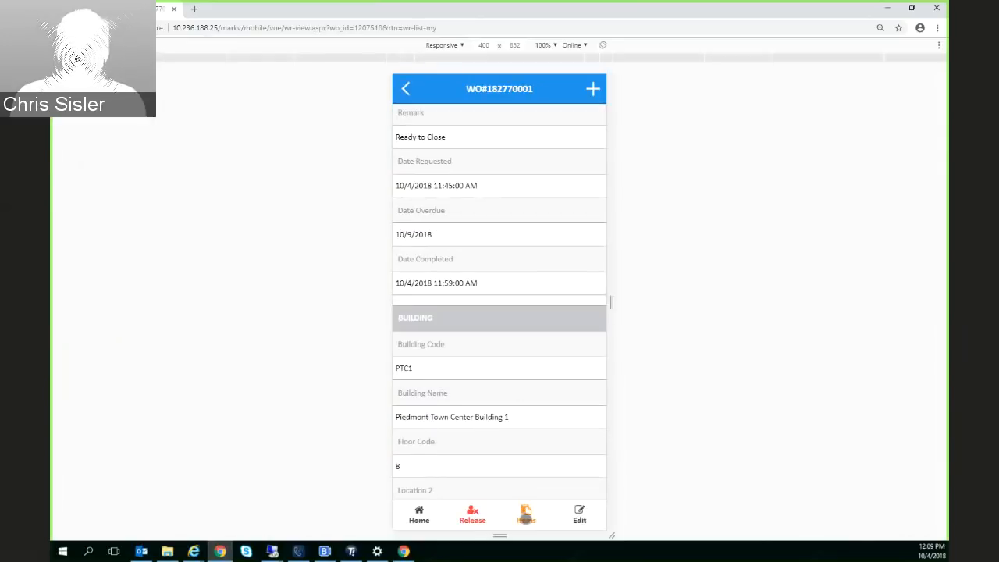
{"action": "scroll", "coordinate": [504, 471], "scroll_direction": "down", "scroll_amount": 6}
{"action": "left_click", "coordinate": [580, 515]}
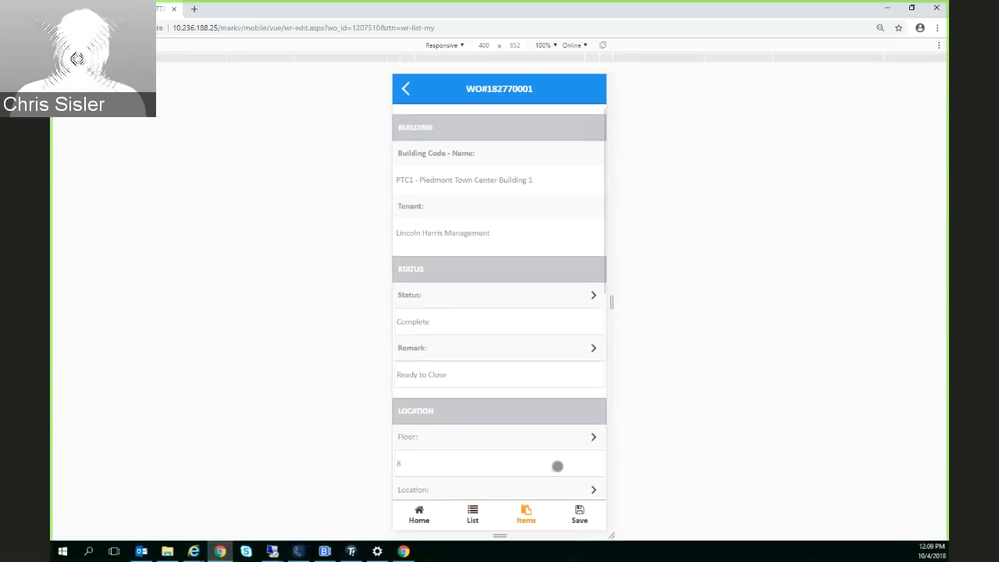
{"action": "scroll", "coordinate": [551, 456], "scroll_direction": "down", "scroll_amount": 10}
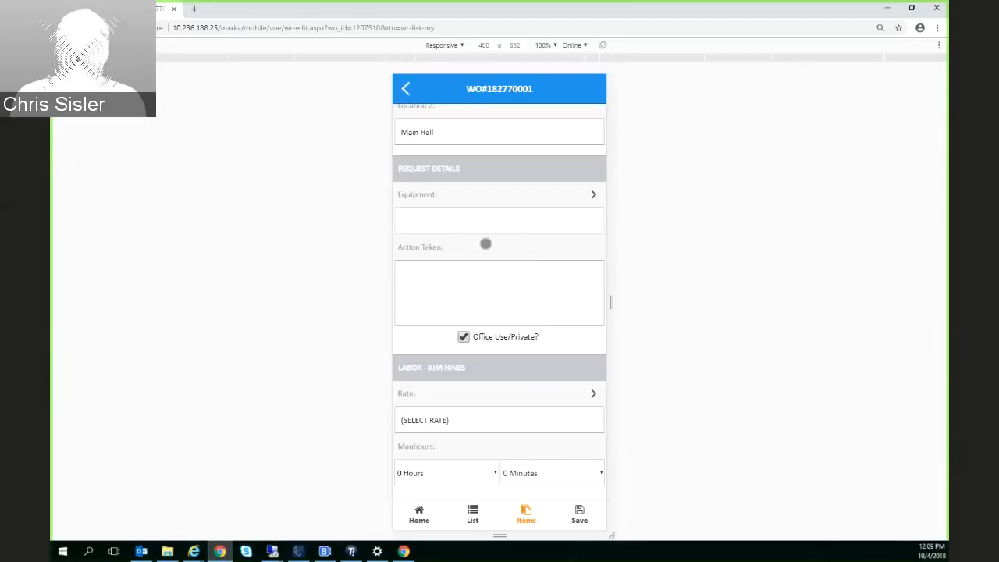
{"action": "scroll", "coordinate": [484, 243], "scroll_direction": "up", "scroll_amount": 2}
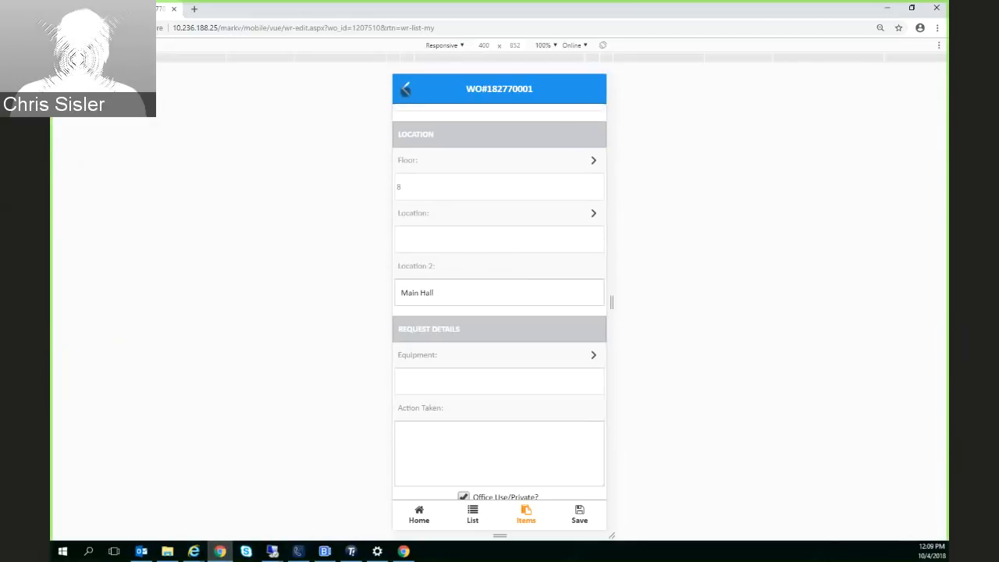
{"action": "left_click", "coordinate": [405, 88]}
{"action": "left_click", "coordinate": [419, 512]}
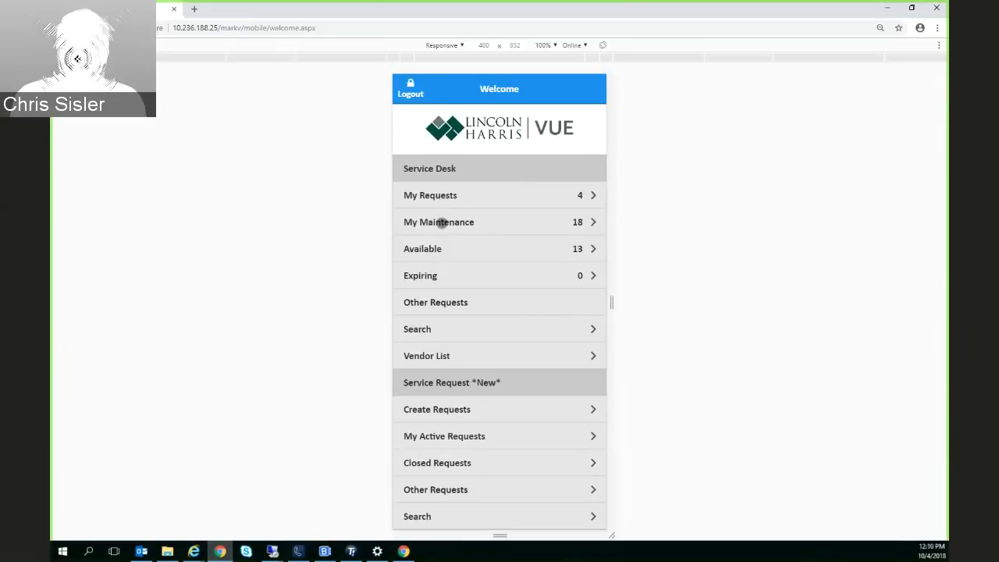
List My Maintenance and review the details of the completed Weekly Heaters Maintenance work order
{"action": "left_click", "coordinate": [442, 223]}
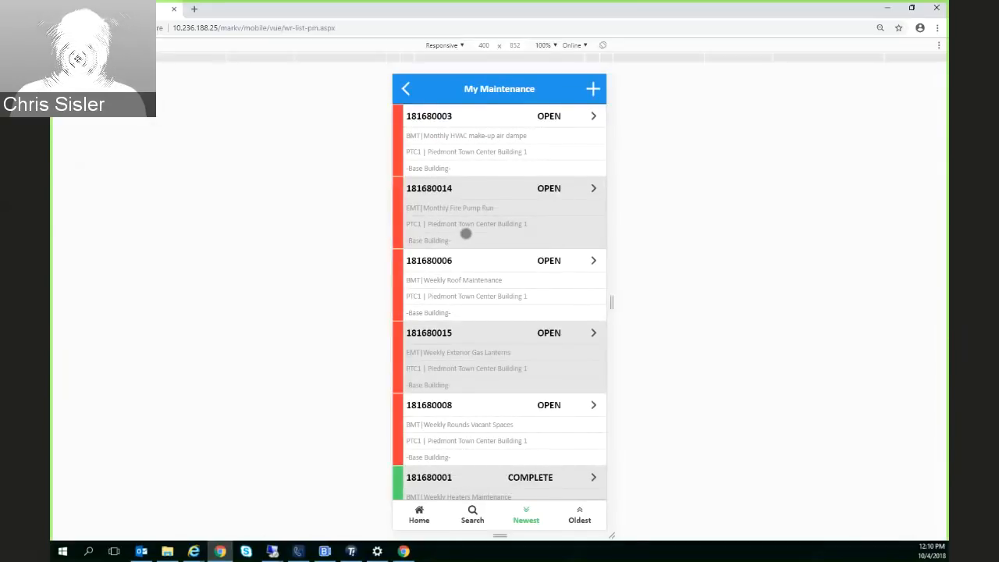
{"action": "scroll", "coordinate": [463, 298], "scroll_direction": "down", "scroll_amount": 3}
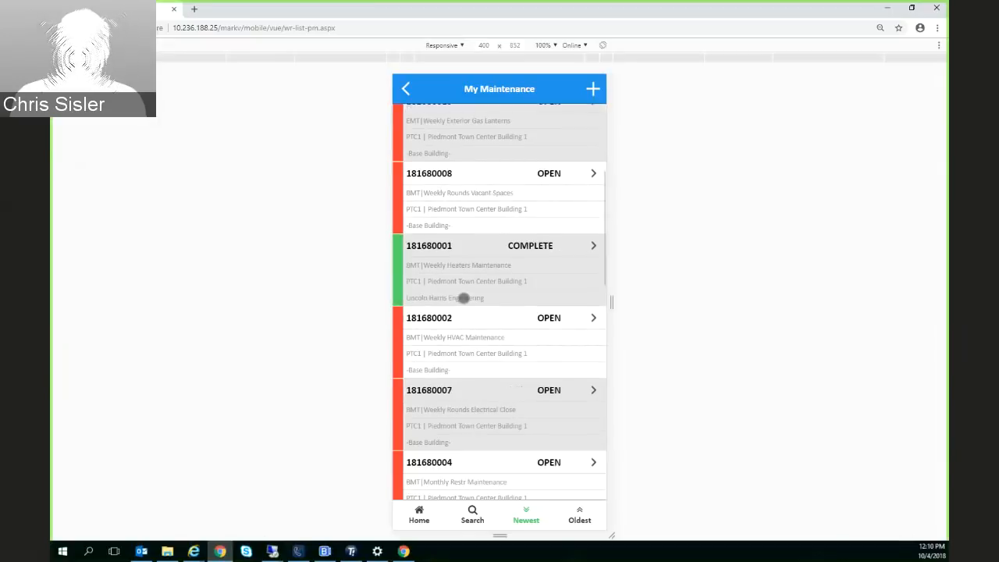
{"action": "scroll", "coordinate": [463, 298], "scroll_direction": "down", "scroll_amount": 1}
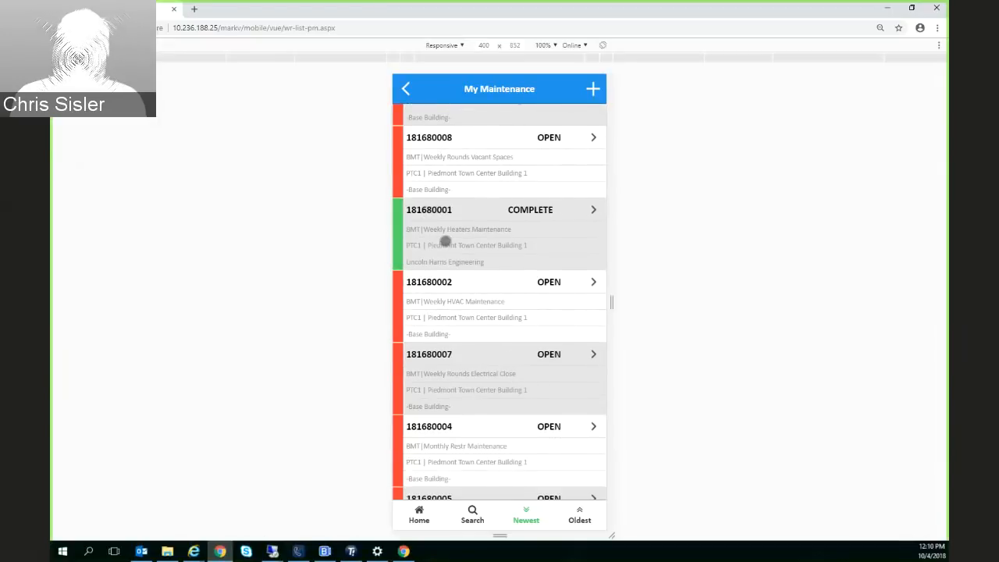
{"action": "double_click", "coordinate": [431, 209]}
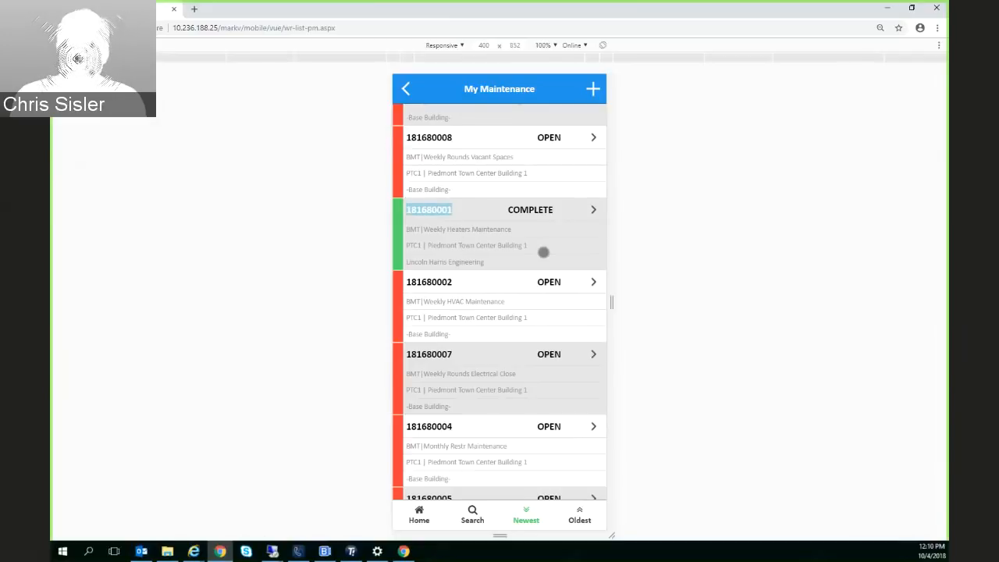
{"action": "left_click", "coordinate": [469, 228]}
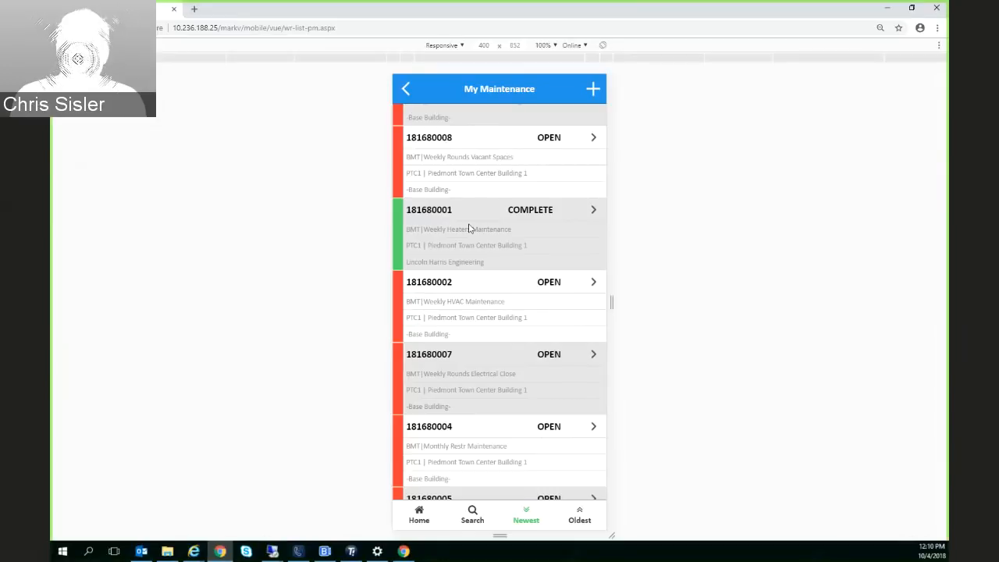
{"action": "scroll", "coordinate": [513, 323], "scroll_direction": "down", "scroll_amount": 6}
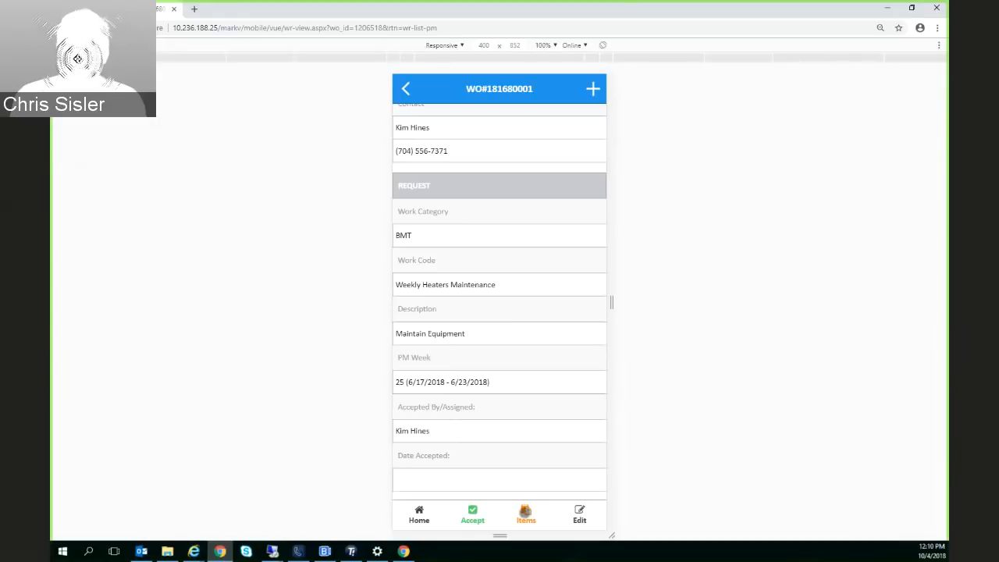
Review the equipment and action items of the Weekly Heaters Maintenance work order, and return to the mobile home page
{"action": "left_click", "coordinate": [526, 512]}
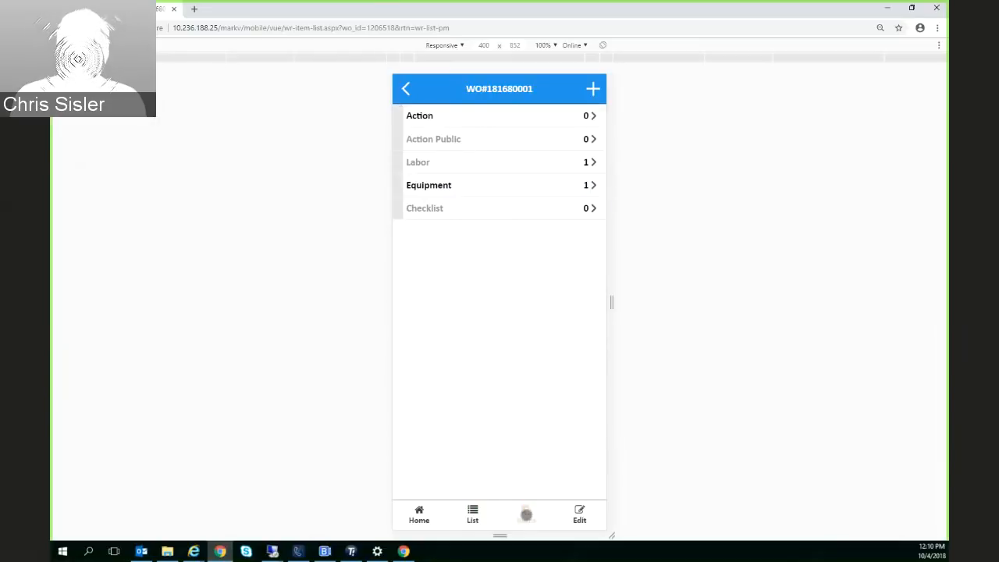
{"action": "left_click", "coordinate": [439, 186]}
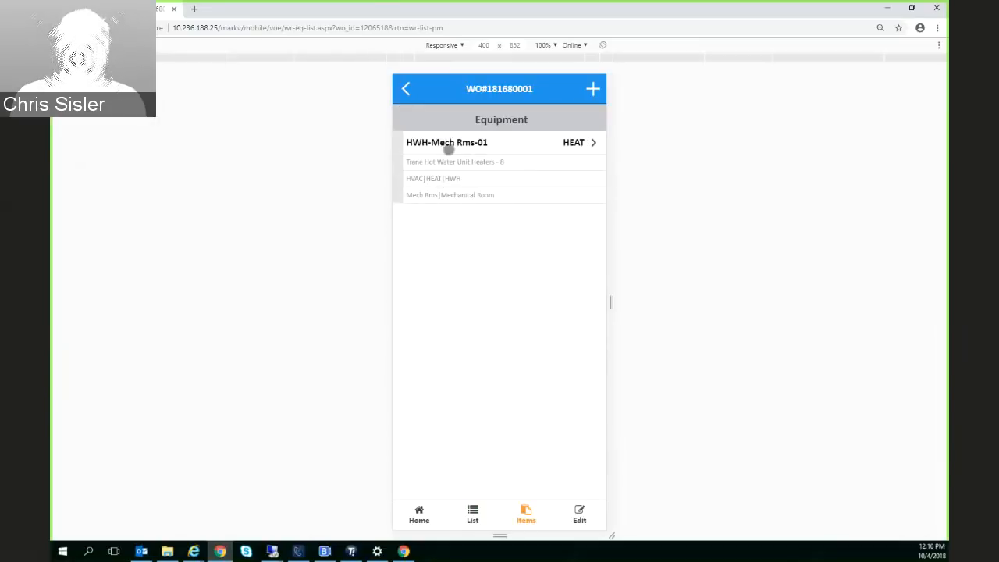
{"action": "left_click", "coordinate": [406, 91]}
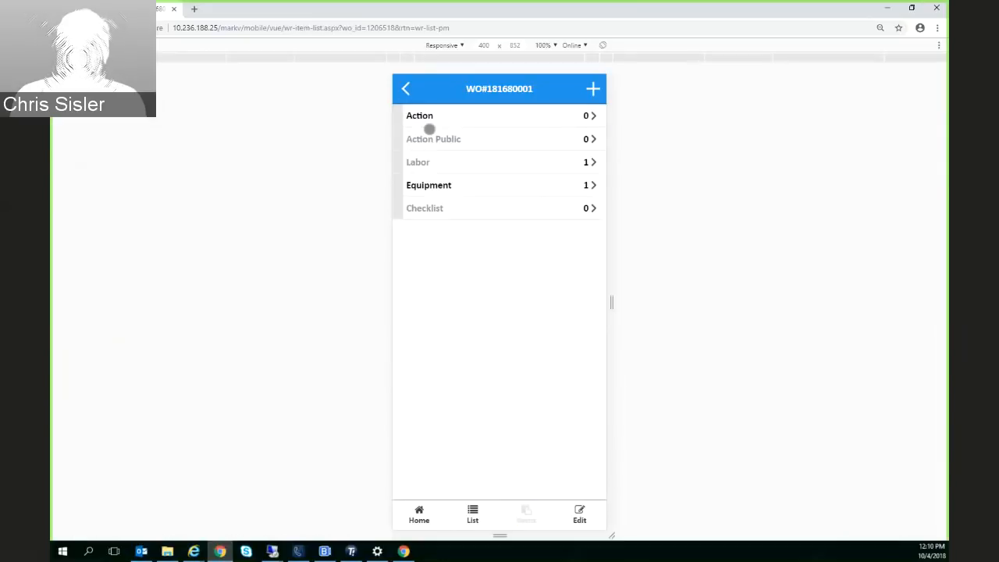
{"action": "left_click", "coordinate": [433, 118]}
{"action": "left_click", "coordinate": [405, 89]}
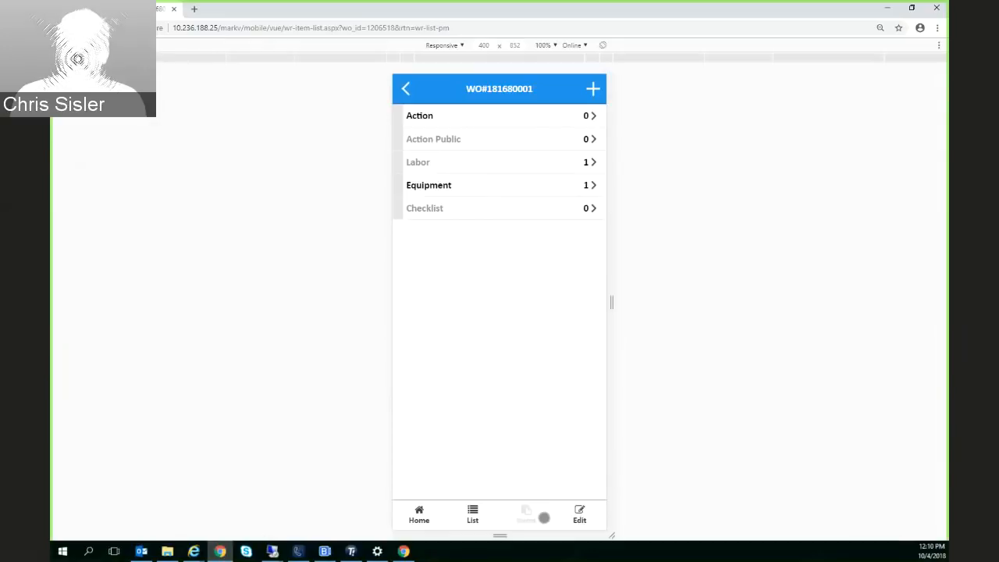
{"action": "left_click", "coordinate": [426, 518]}
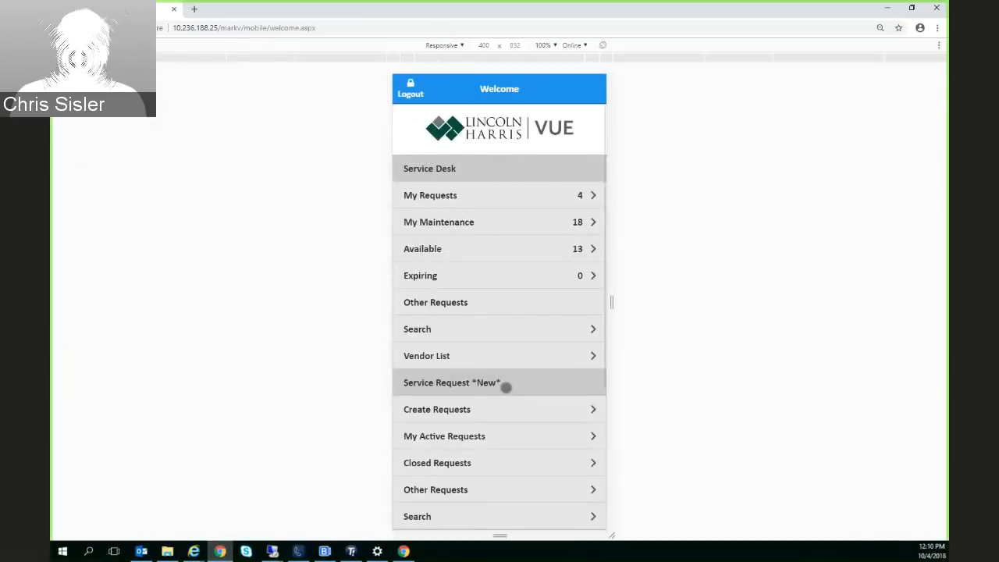
Open the Water Leak work order at Piedmont Town Center East from the Available requests and accept it
{"action": "left_click", "coordinate": [426, 249]}
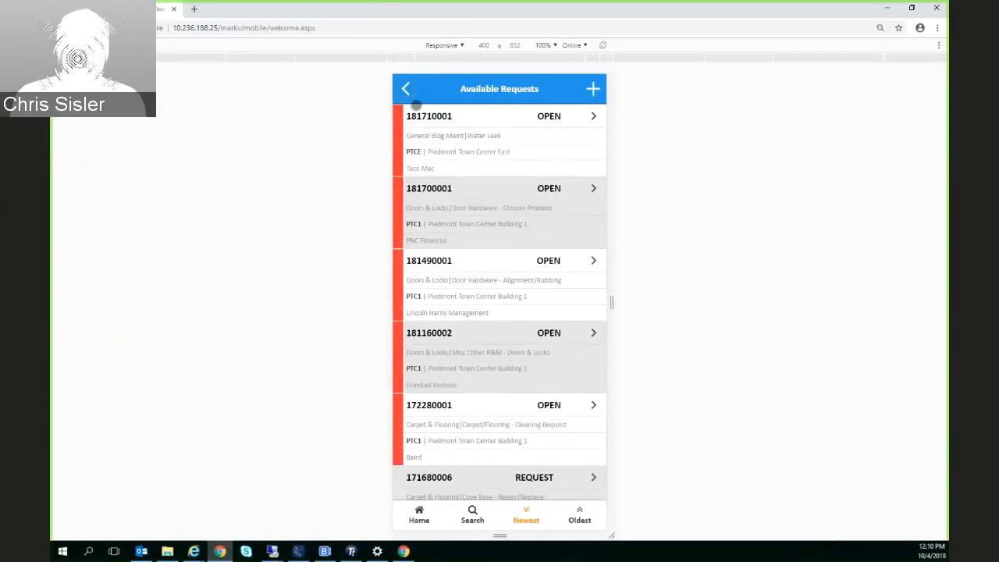
{"action": "left_click", "coordinate": [407, 91]}
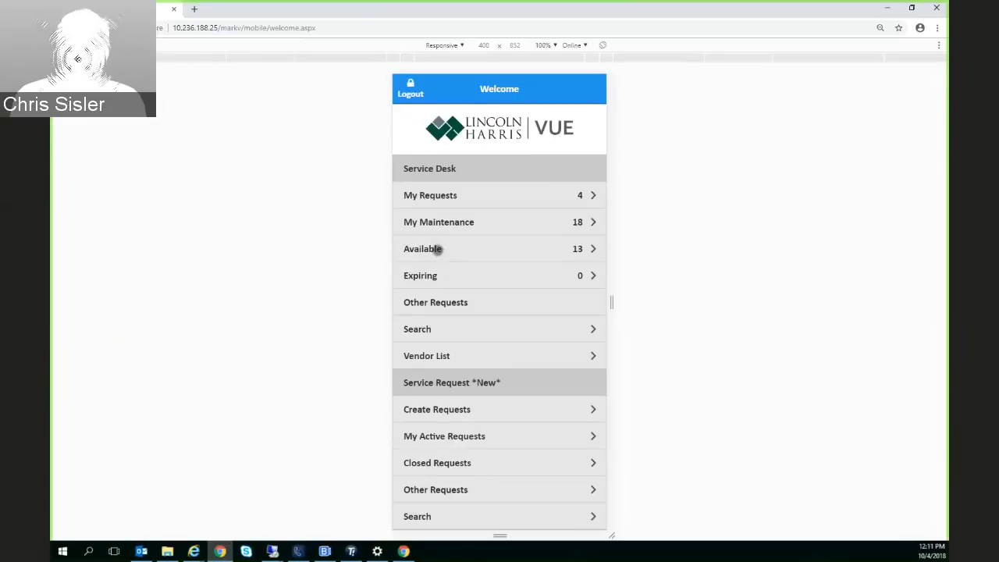
{"action": "left_click", "coordinate": [438, 249]}
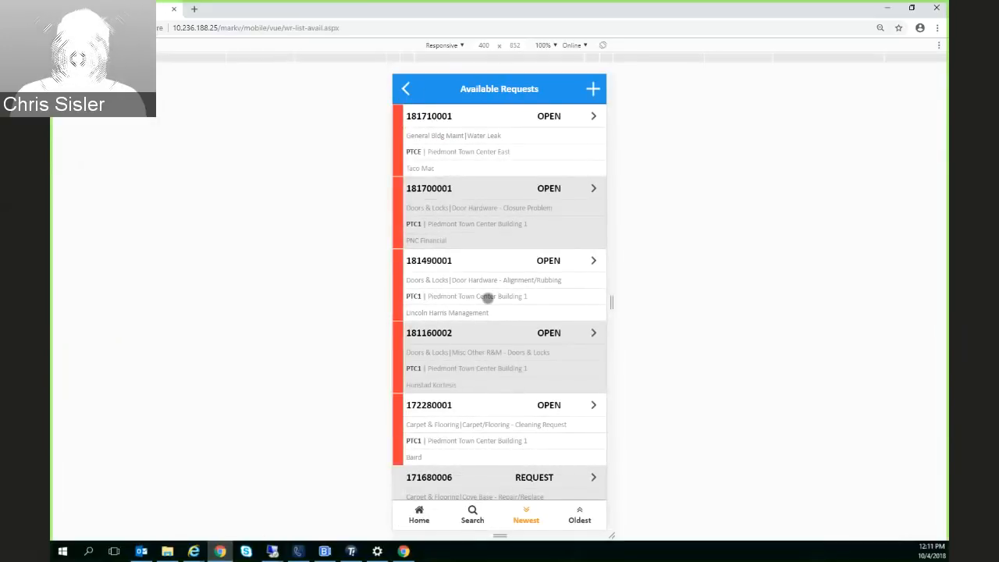
{"action": "left_click", "coordinate": [429, 127]}
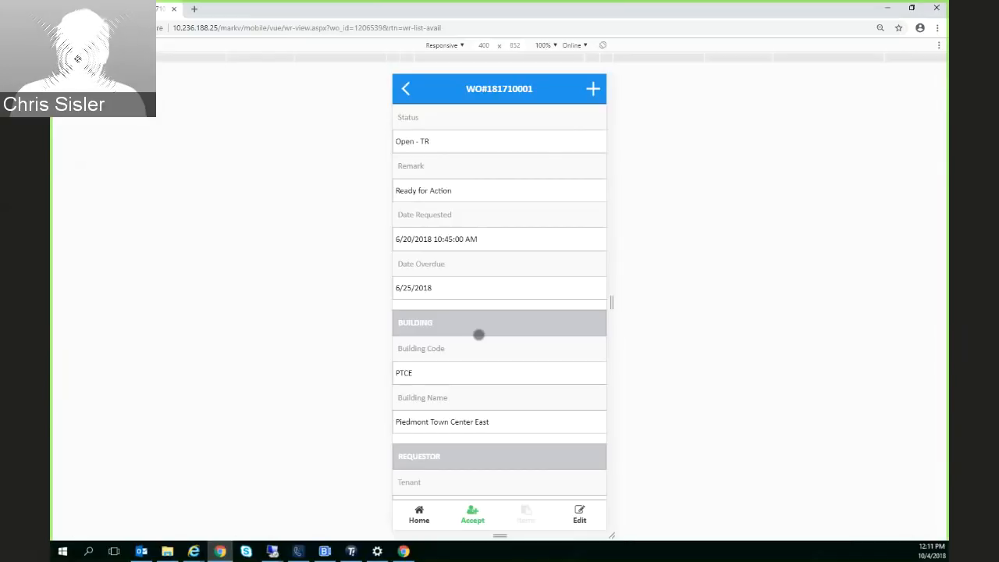
{"action": "scroll", "coordinate": [479, 334], "scroll_direction": "down", "scroll_amount": 5}
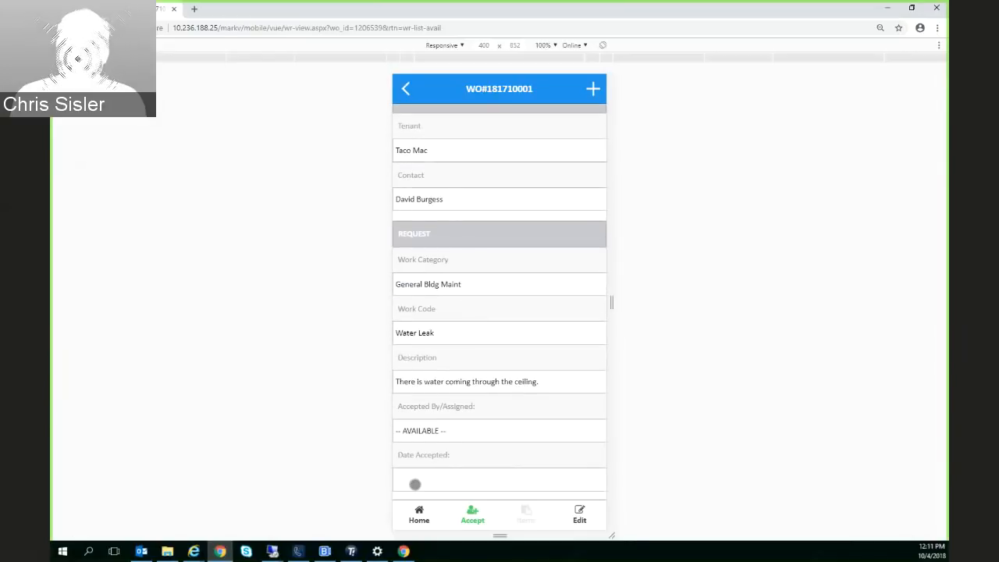
{"action": "left_click", "coordinate": [473, 515]}
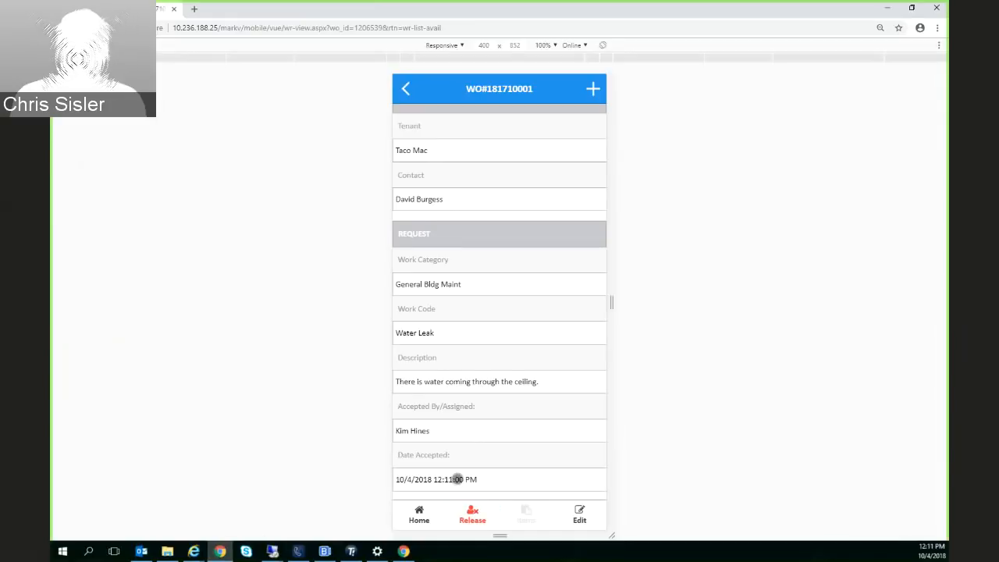
{"action": "scroll", "coordinate": [439, 403], "scroll_direction": "up", "scroll_amount": 5}
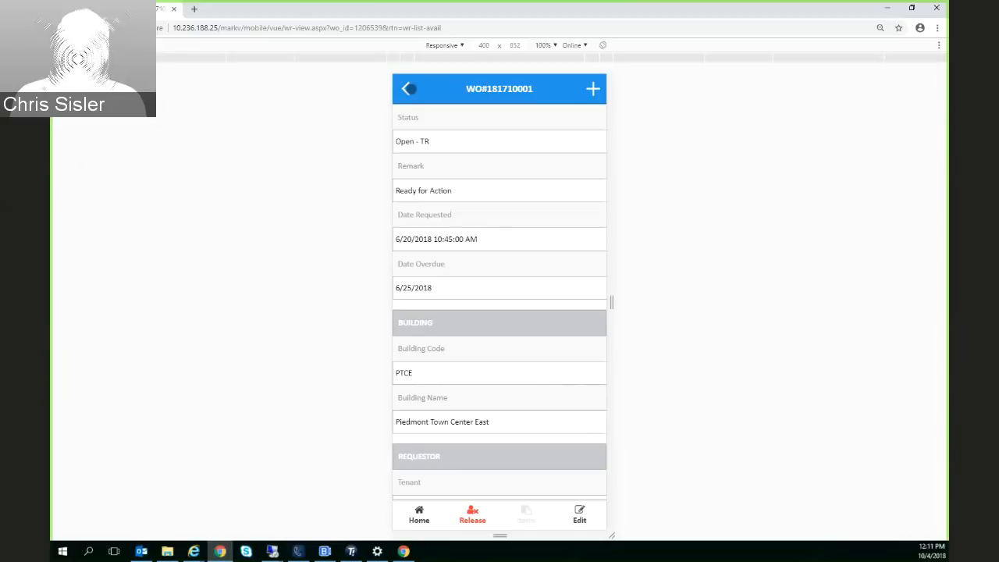
{"action": "right_click", "coordinate": [409, 89]}
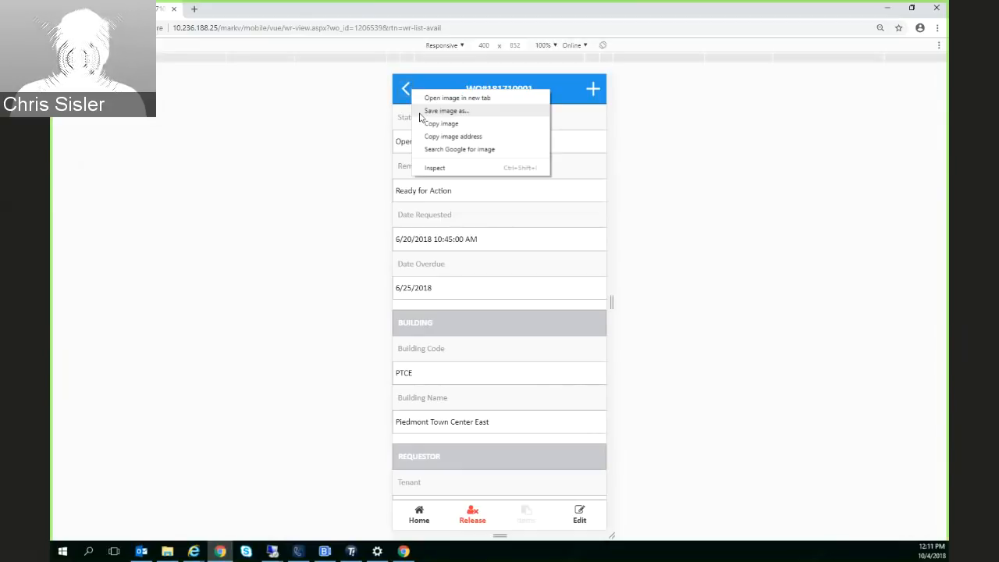
Return to the mobile home page, check the My Requests list for the accepted Water Leak work order, and go back home
{"action": "left_click", "coordinate": [443, 532]}
{"action": "left_click", "coordinate": [419, 512]}
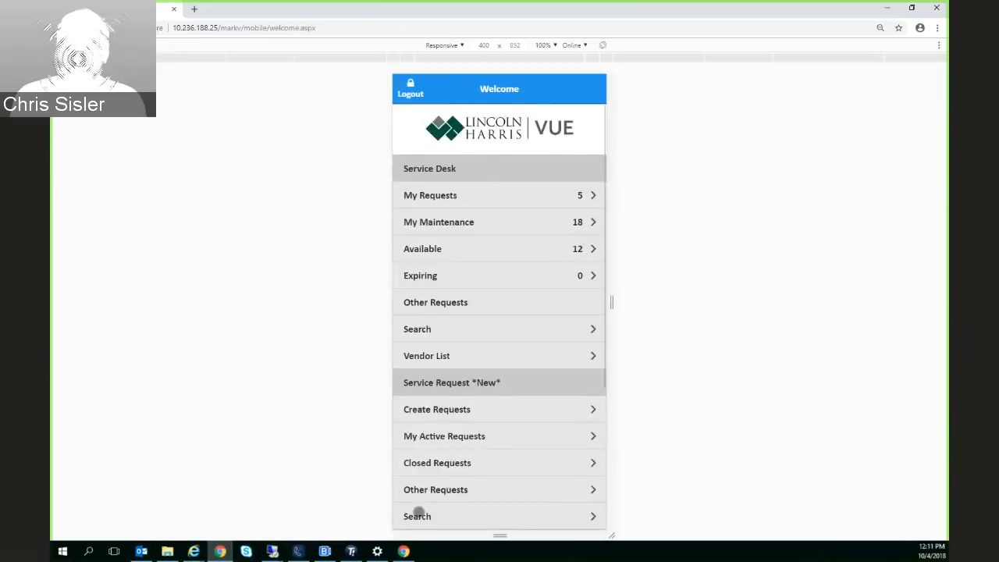
{"action": "left_click", "coordinate": [428, 196]}
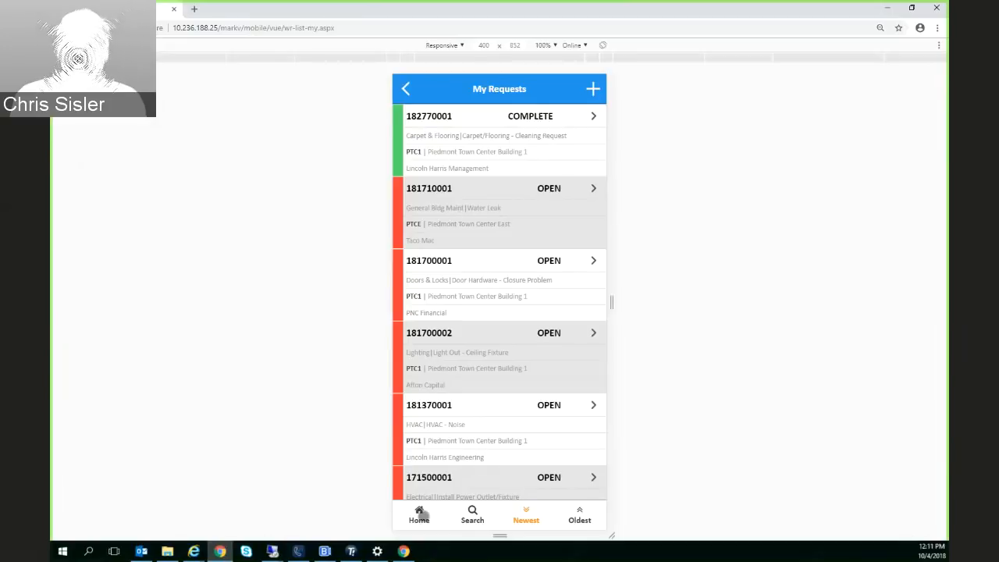
{"action": "left_click", "coordinate": [405, 89]}
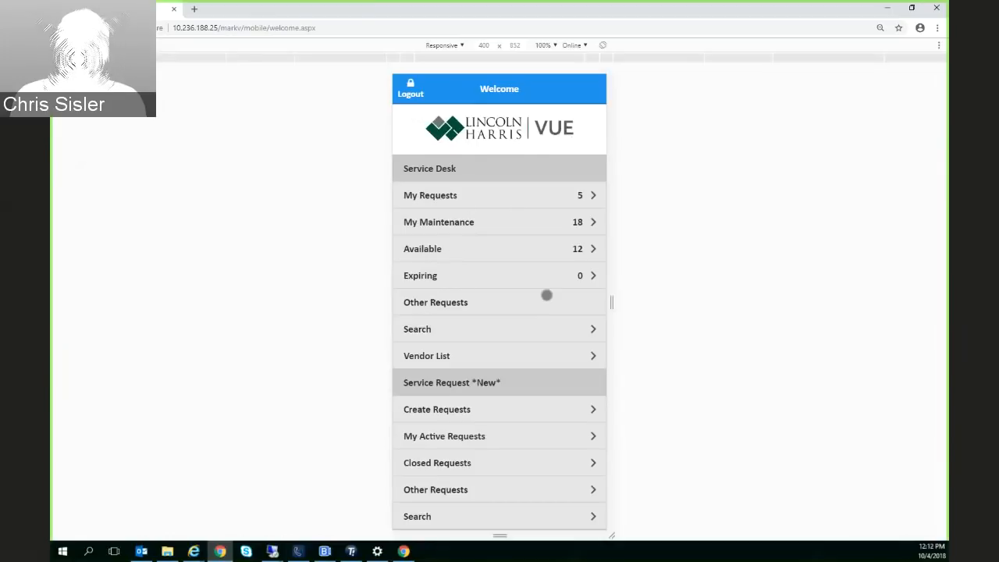
List the Other Requests and review the details of the open HVAC - Noise work order at Piedmont Town Center Building 1
{"action": "left_click", "coordinate": [458, 304]}
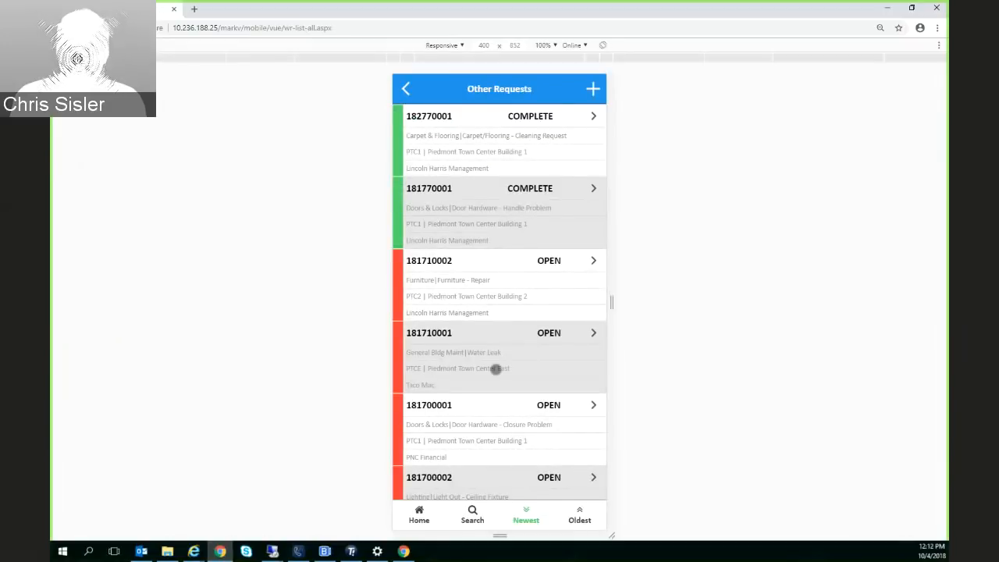
{"action": "scroll", "coordinate": [494, 369], "scroll_direction": "down", "scroll_amount": 4}
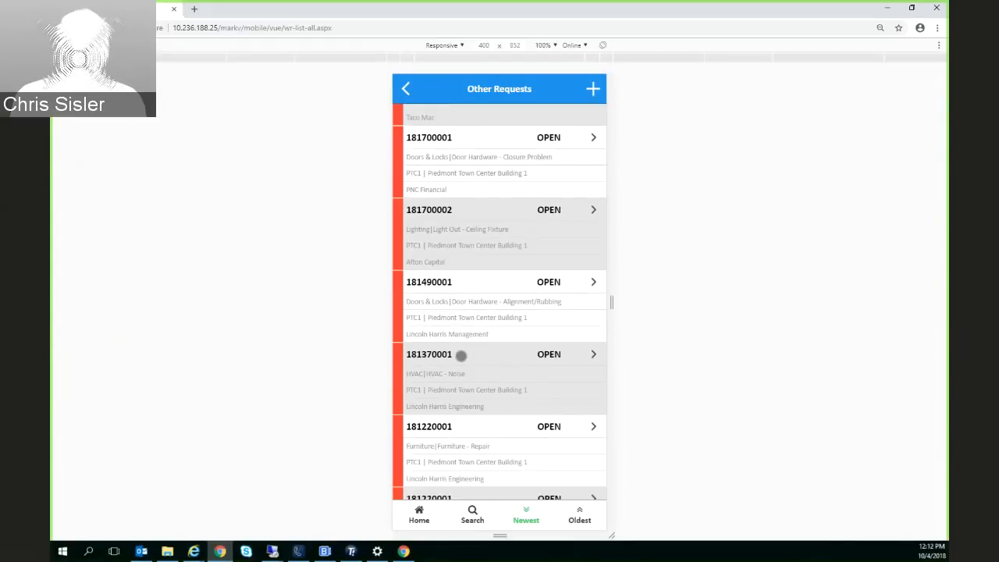
{"action": "left_click", "coordinate": [460, 354]}
{"action": "scroll", "coordinate": [471, 346], "scroll_direction": "down", "scroll_amount": 1}
{"action": "scroll", "coordinate": [472, 346], "scroll_direction": "down", "scroll_amount": 4}
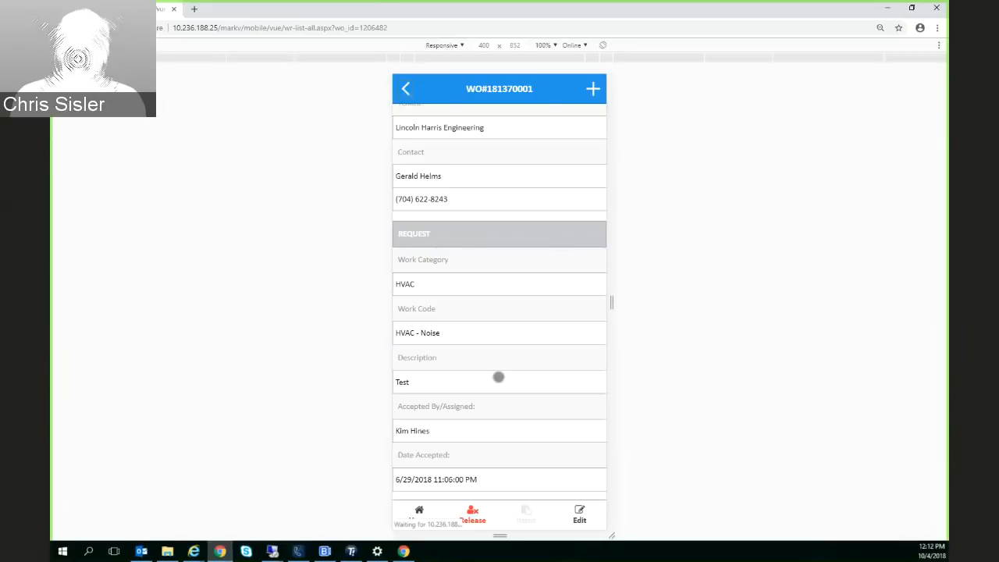
Review the details of the Misc Other R&M - Electrical work order from Other Requests, and return to the mobile home page
{"action": "left_click", "coordinate": [441, 315]}
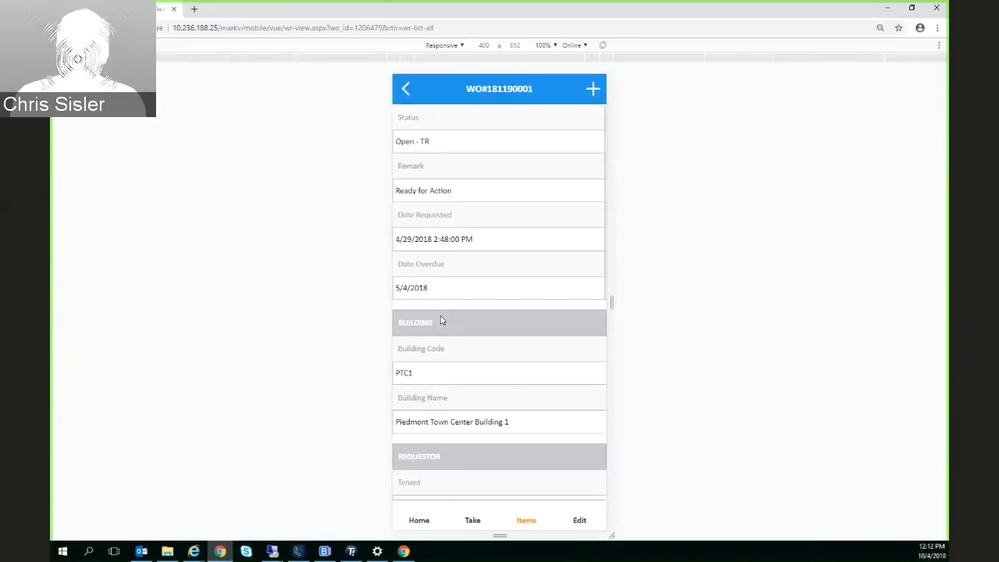
{"action": "scroll", "coordinate": [468, 351], "scroll_direction": "down", "scroll_amount": 5}
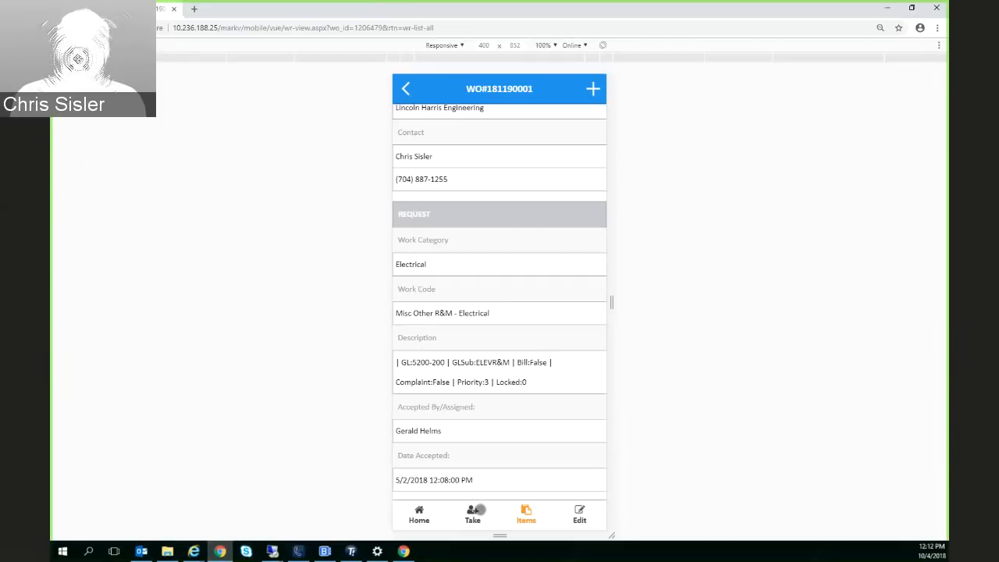
{"action": "scroll", "coordinate": [479, 479], "scroll_direction": "up", "scroll_amount": 5}
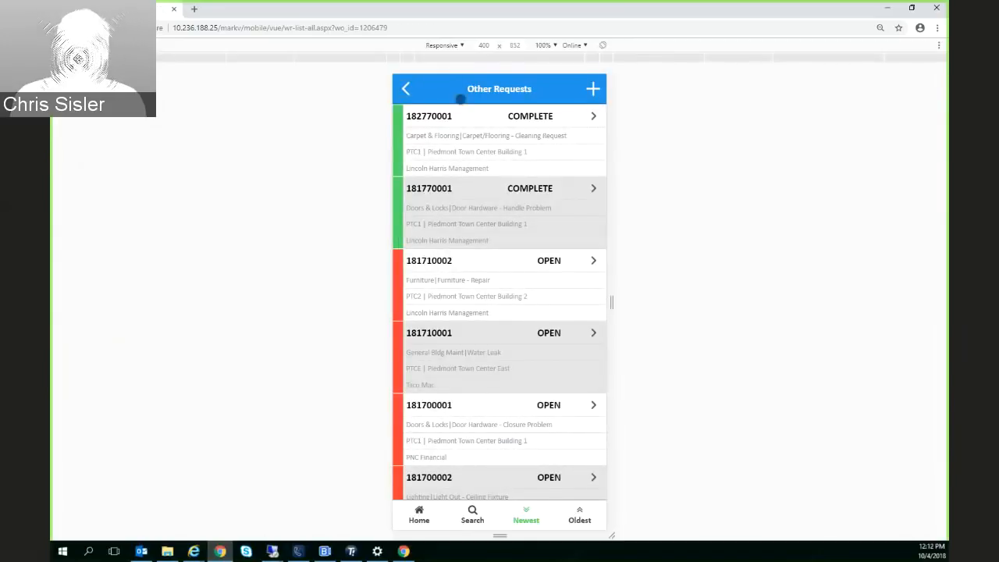
{"action": "left_click", "coordinate": [421, 504]}
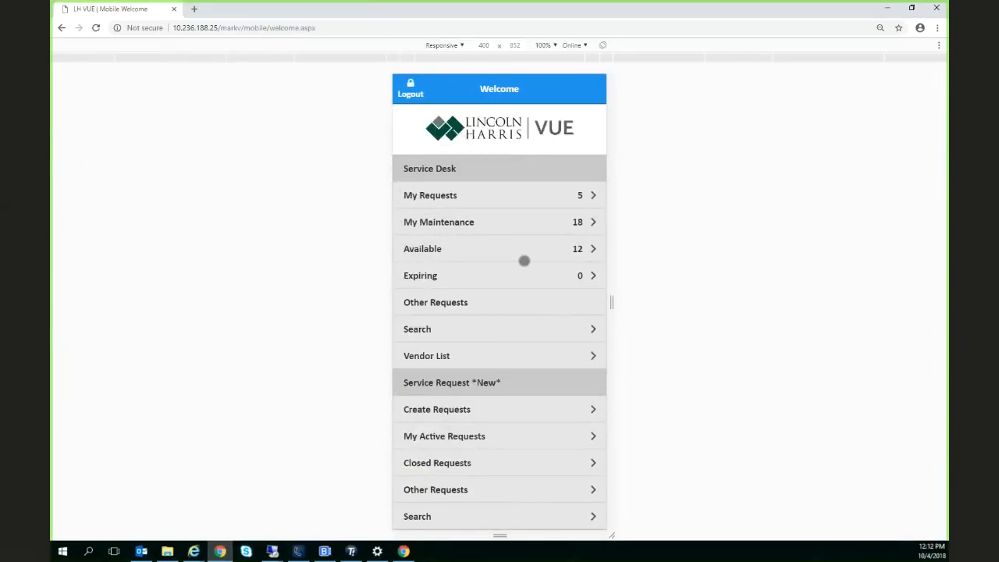
Switch to the VUE desktop site in Internet Explorer and open the user profile settings
{"action": "mouse_move", "coordinate": [193, 551]}
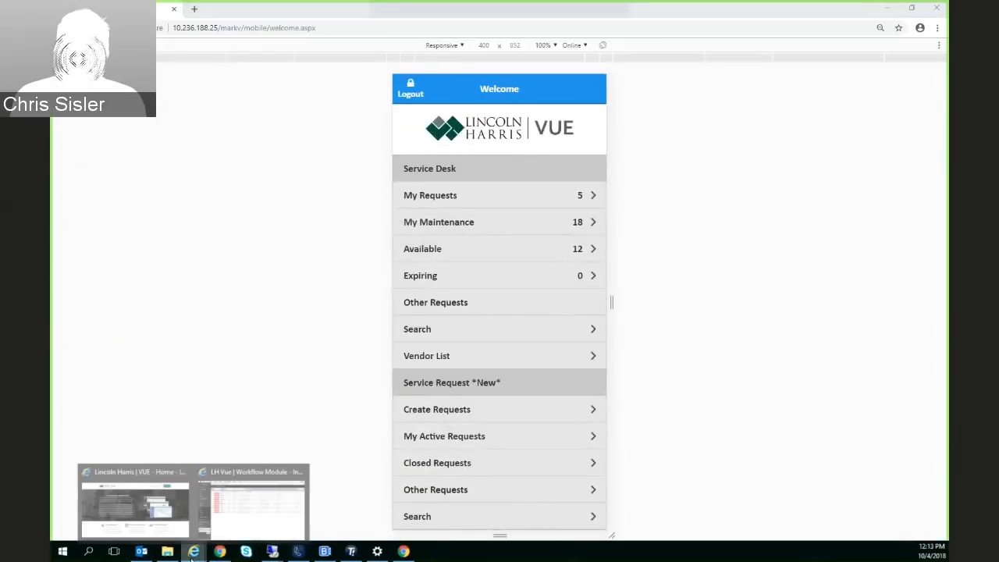
{"action": "left_click", "coordinate": [249, 507]}
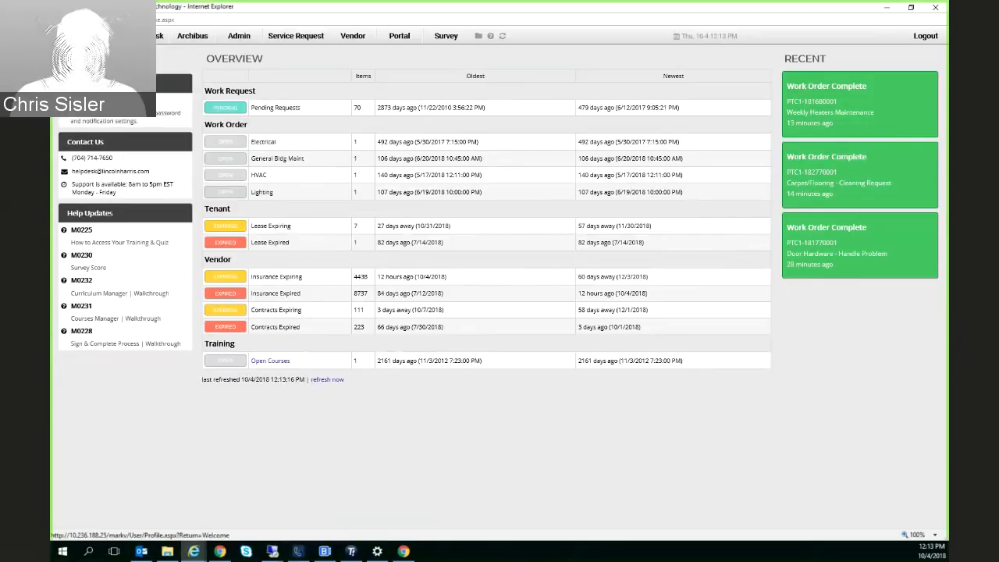
{"action": "left_click", "coordinate": [87, 112]}
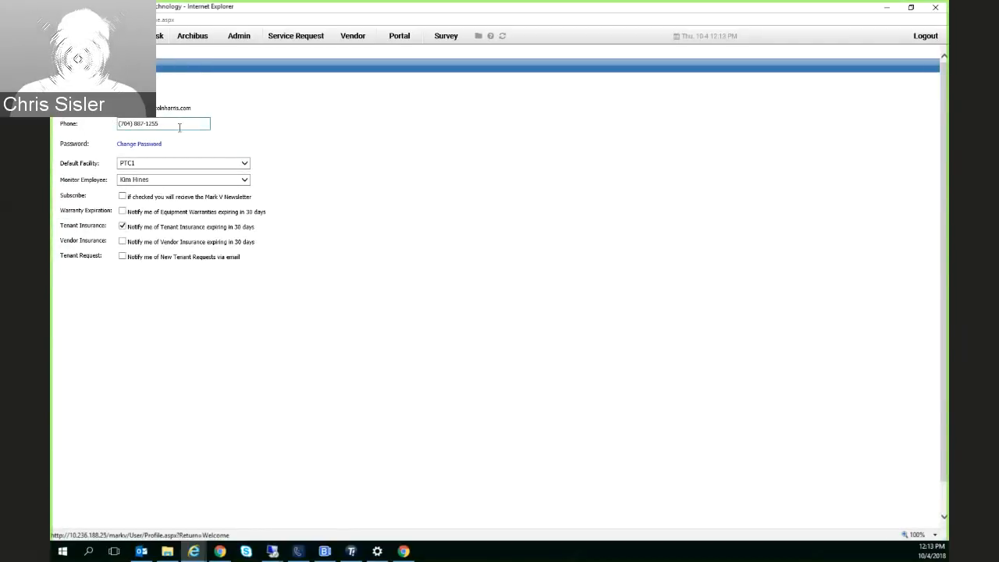
Examine the phone number field and the Default Facility choices in the user profile, keeping facility PTC1
{"action": "left_click_drag", "start_coordinate": [179, 126], "coordinate": [88, 132]}
{"action": "left_click", "coordinate": [144, 165]}
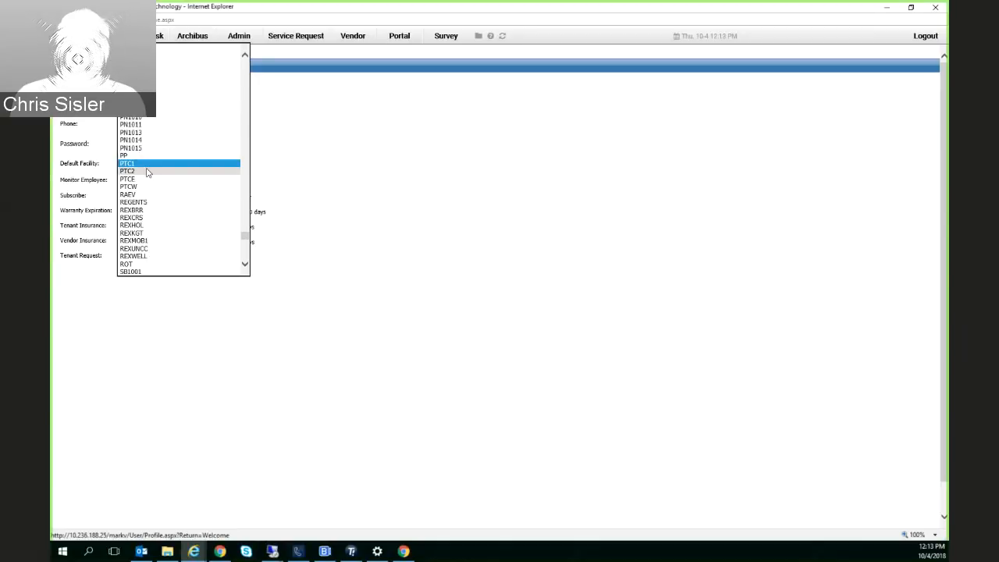
{"action": "left_click", "coordinate": [359, 169]}
Examine the Monitor Employee choices in the user profile without changing the selected employee
{"action": "left_click", "coordinate": [206, 181]}
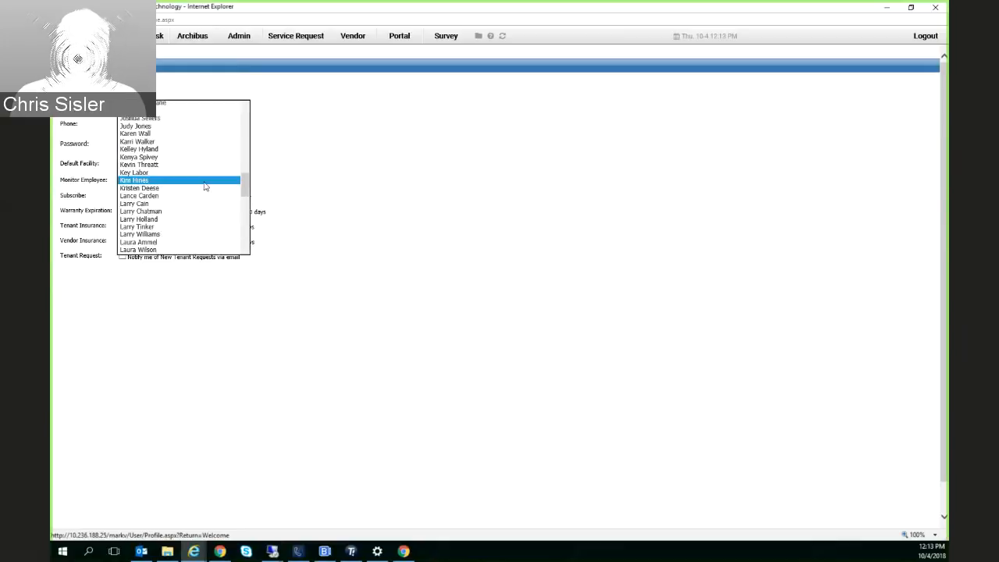
{"action": "left_click", "coordinate": [268, 179]}
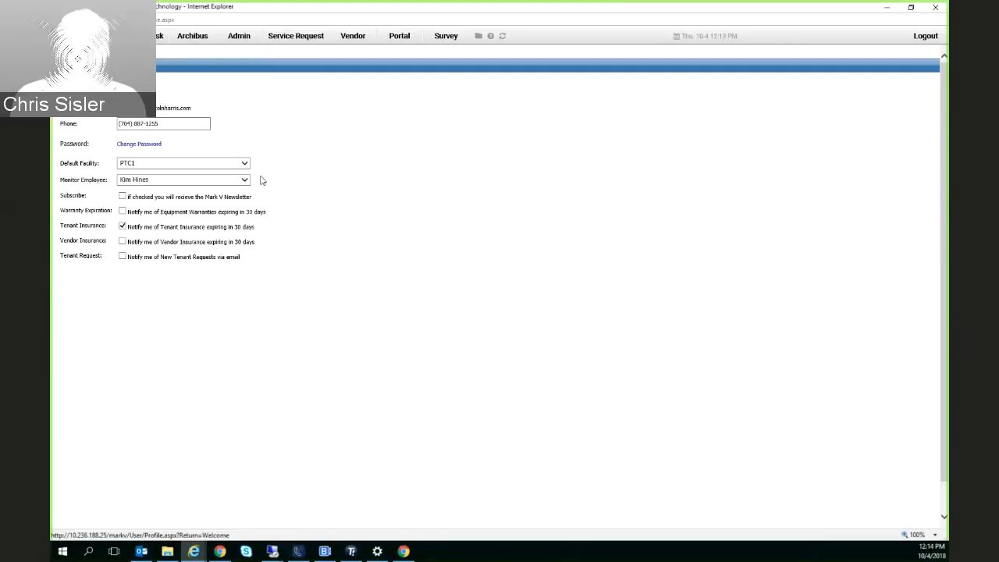
{"action": "left_click", "coordinate": [238, 179]}
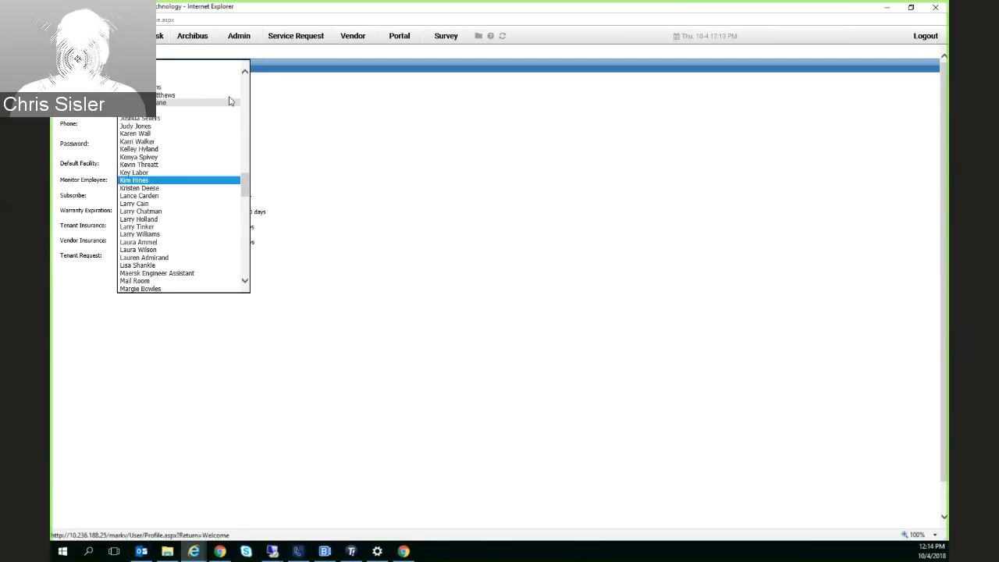
{"action": "left_click", "coordinate": [277, 248]}
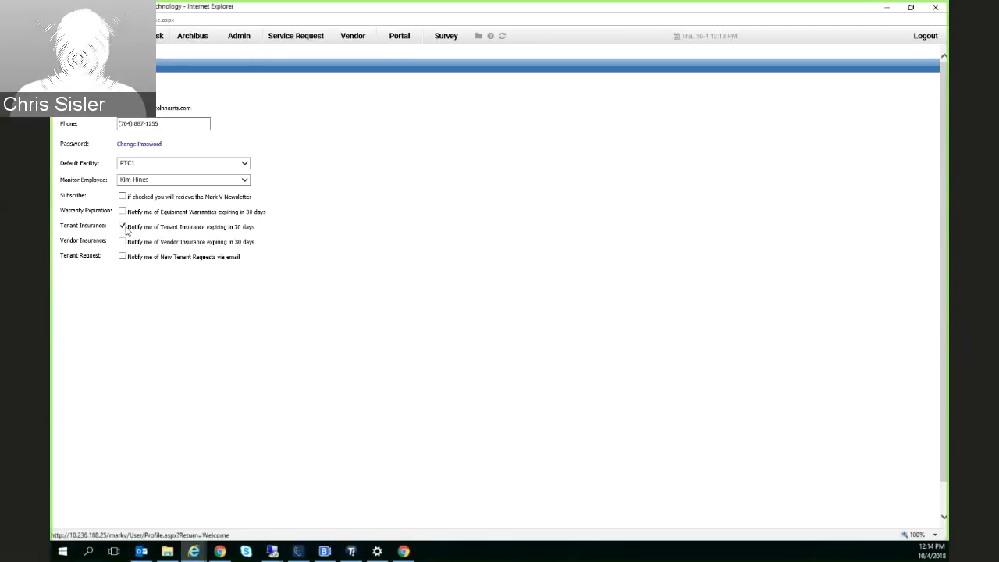